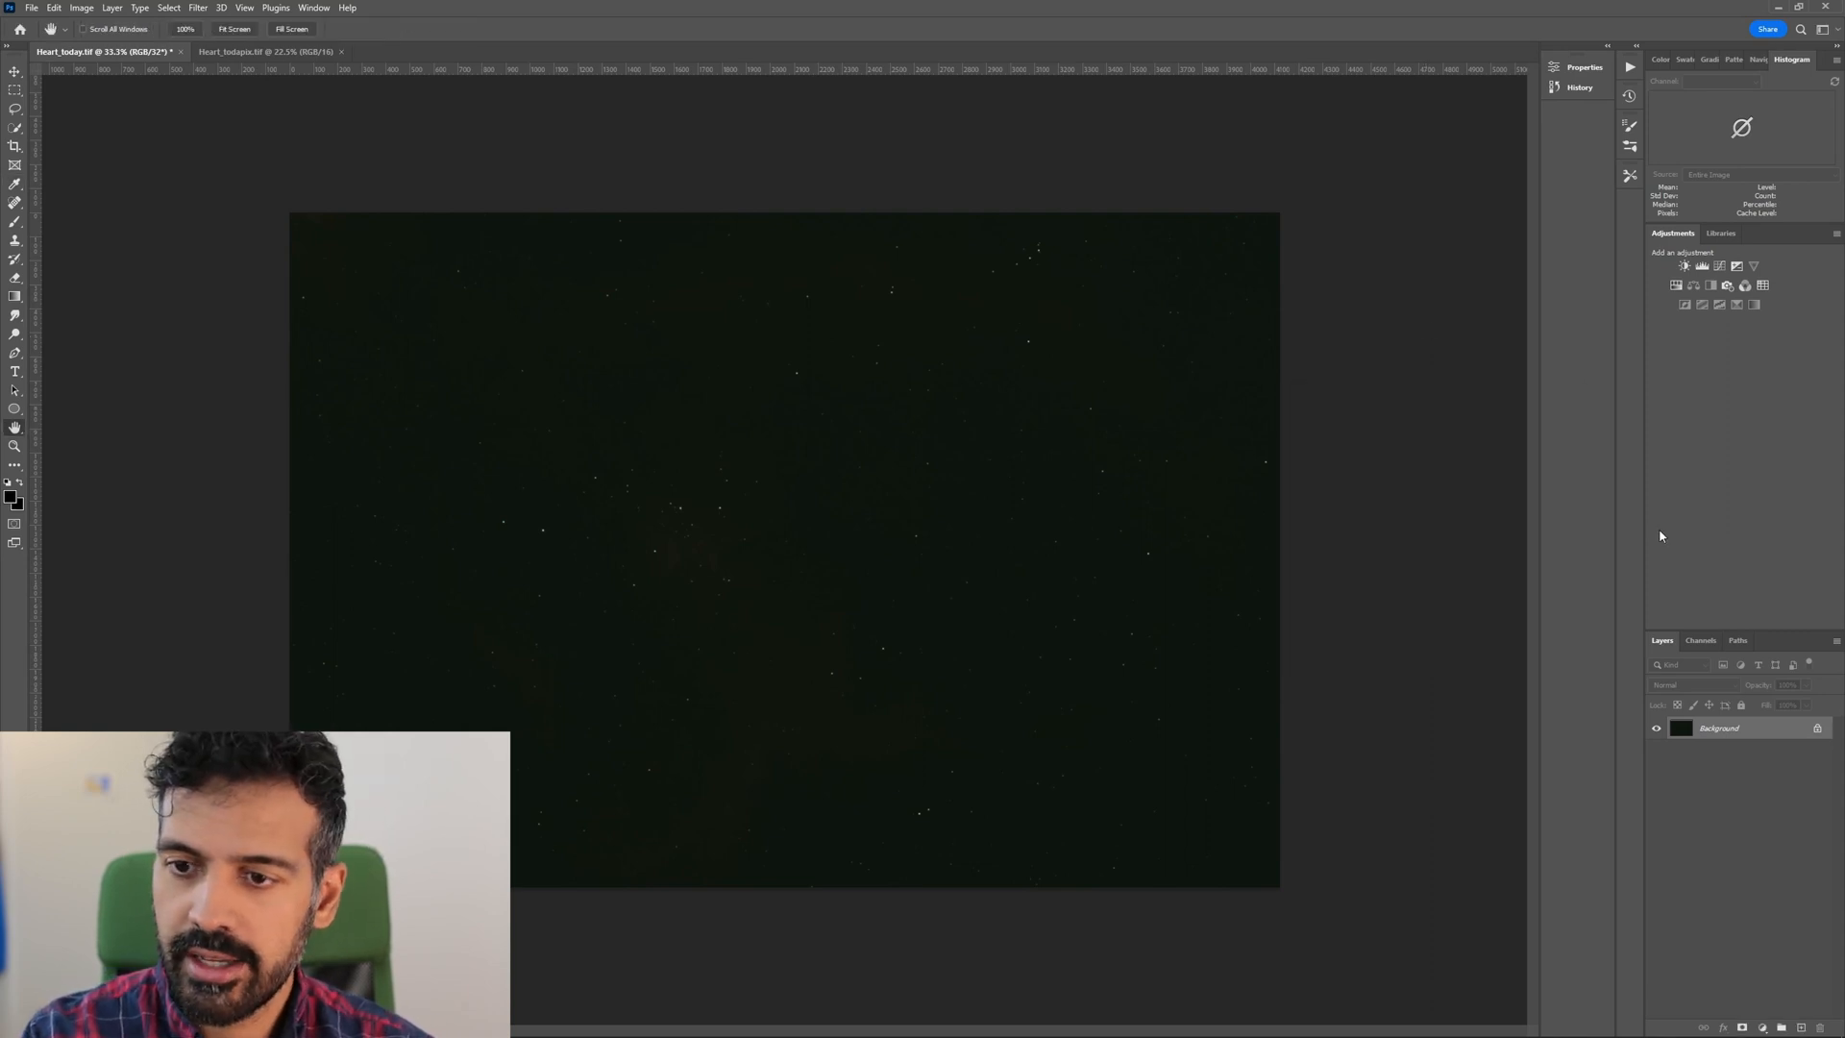
Stretch the dark nebula image with Levels by strongly brightening the composite RGB midtones.
{"action": "key", "text": "ctrl+l"}
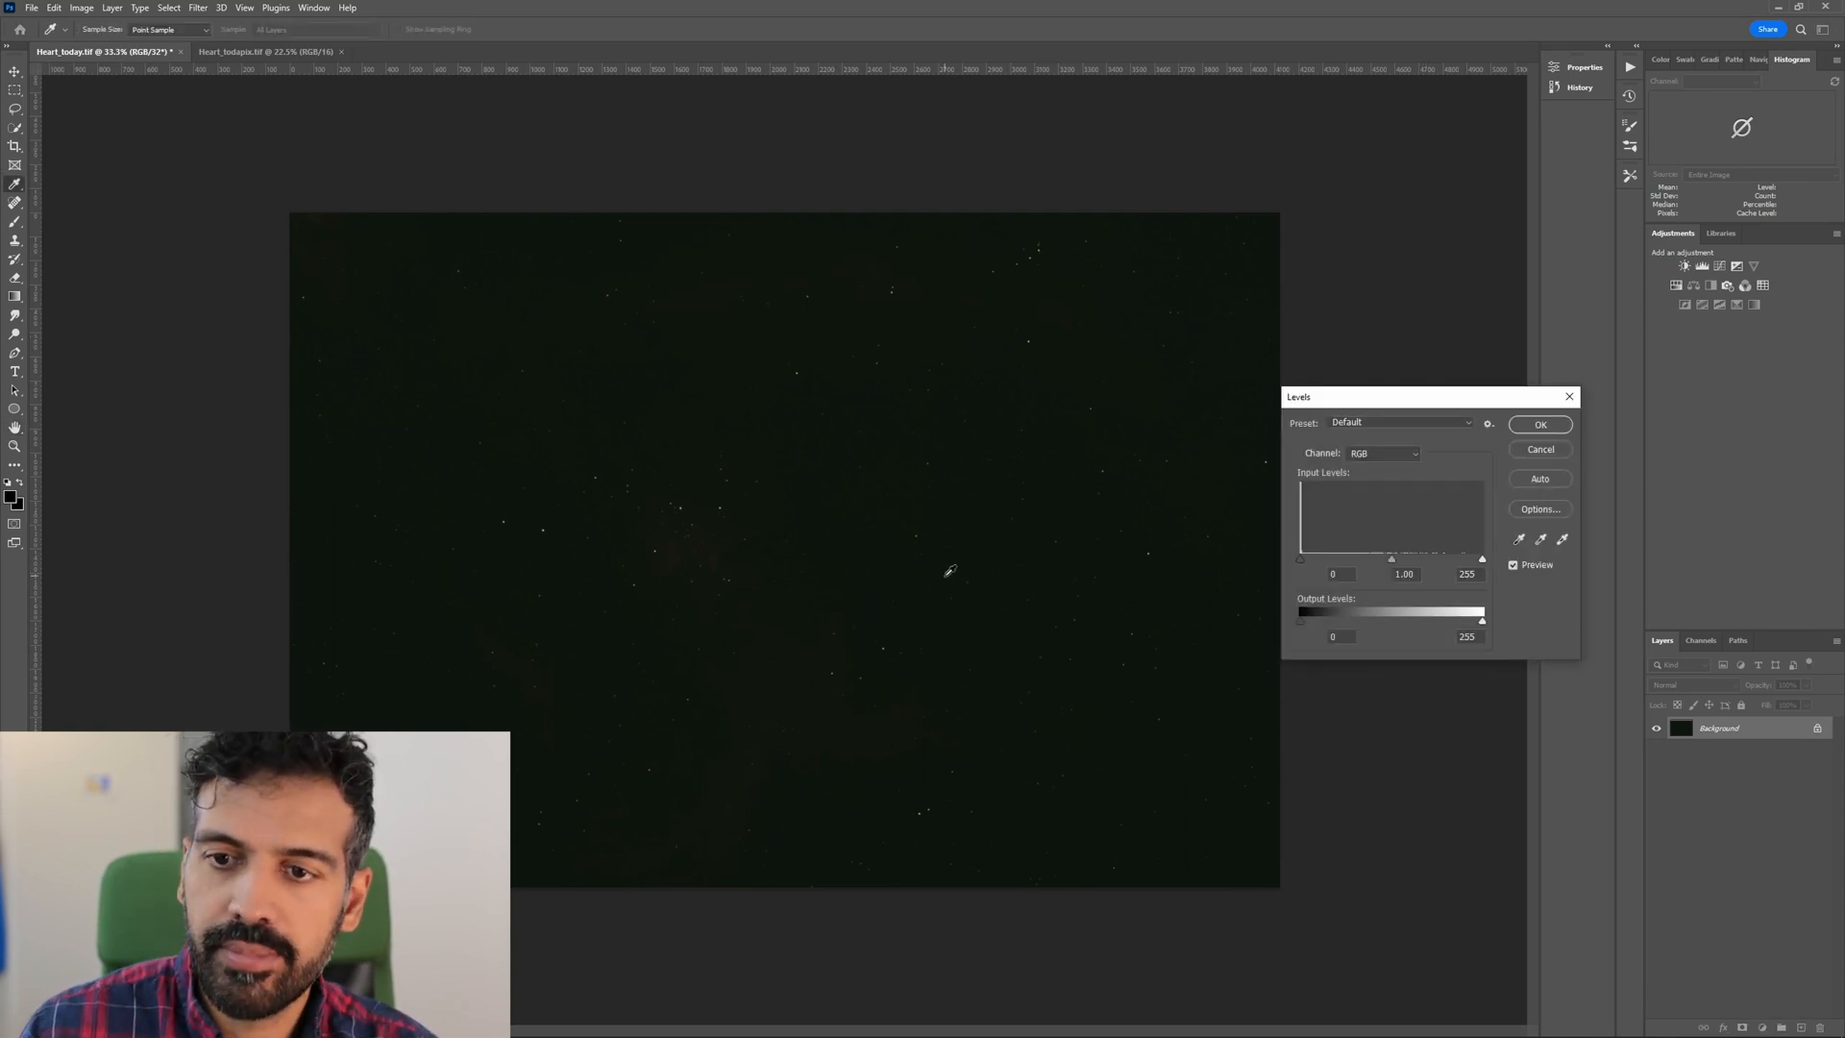
{"action": "left_click_drag", "start_coordinate": [1351, 395], "coordinate": [1317, 317]}
{"action": "left_click_drag", "start_coordinate": [1356, 482], "coordinate": [1300, 484]}
{"action": "left_click", "coordinate": [1501, 347]}
Apply a second composite Levels stretch with the black input at 10 and the midtones at 1.39.
{"action": "key", "text": "ctrl+l"}
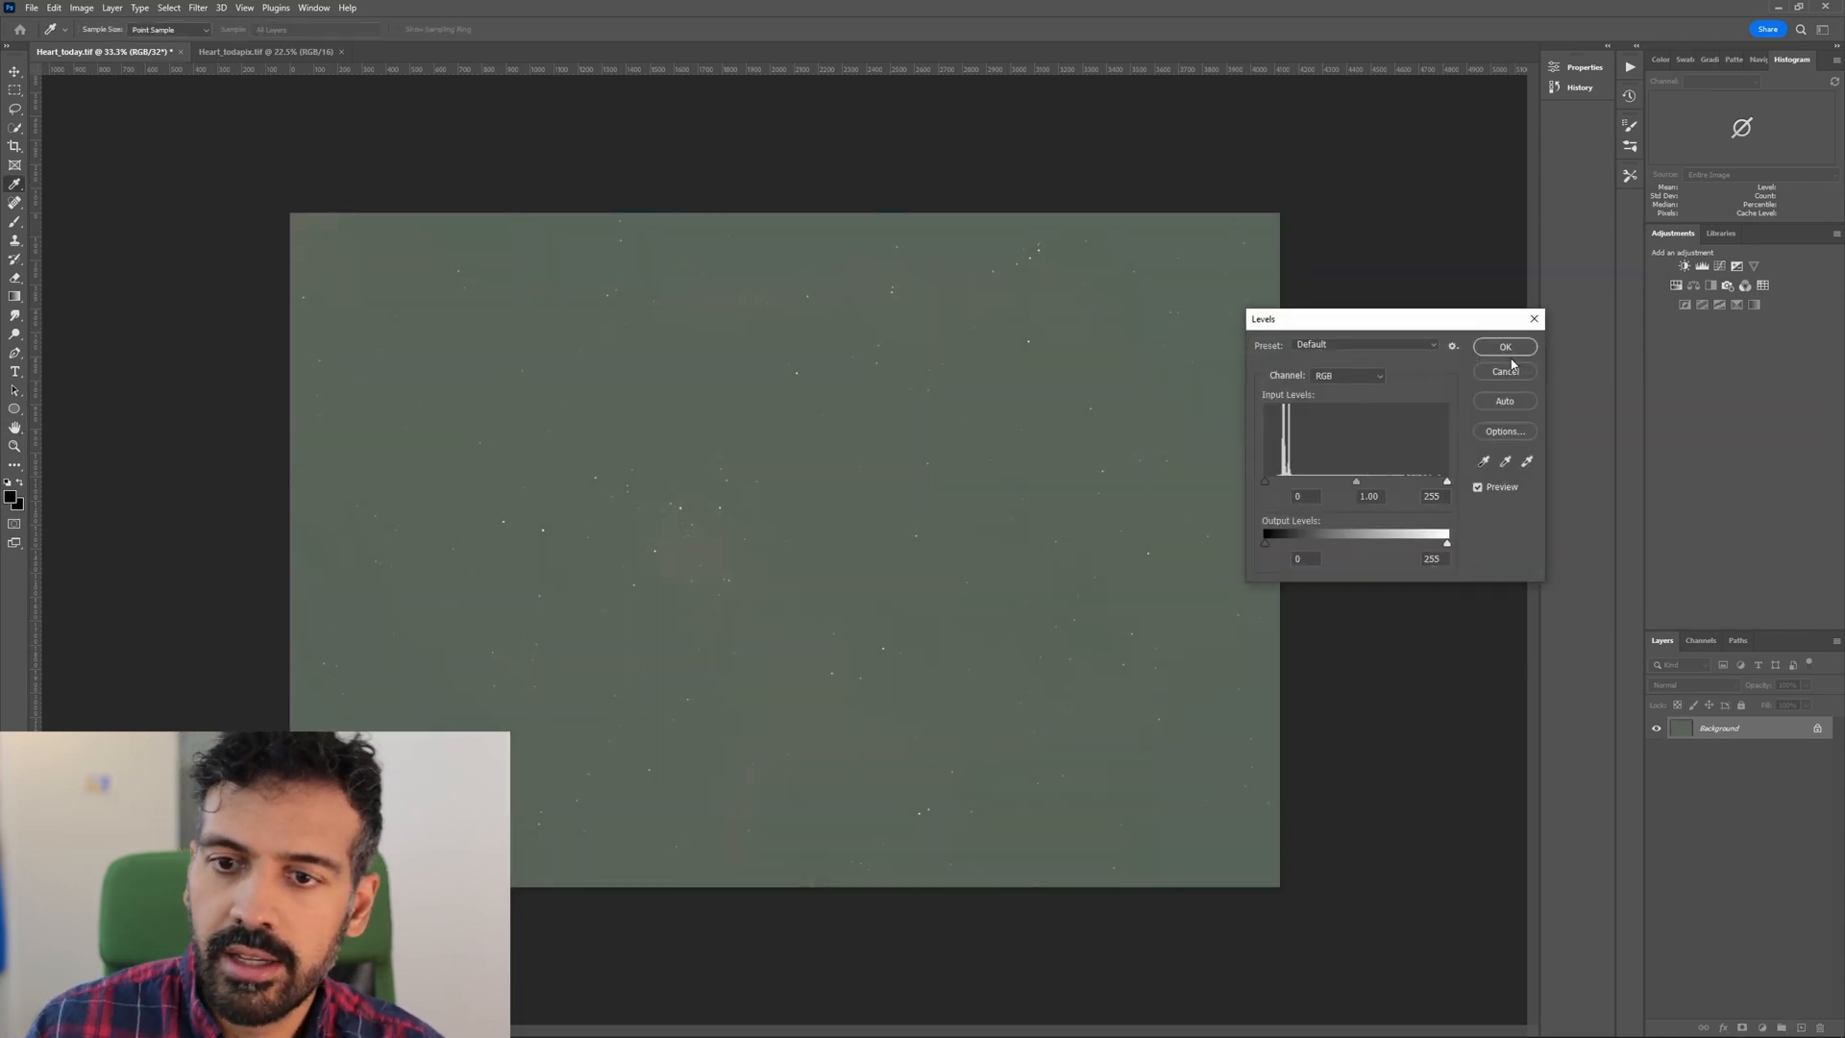
{"action": "left_click_drag", "start_coordinate": [1355, 482], "coordinate": [1273, 485]}
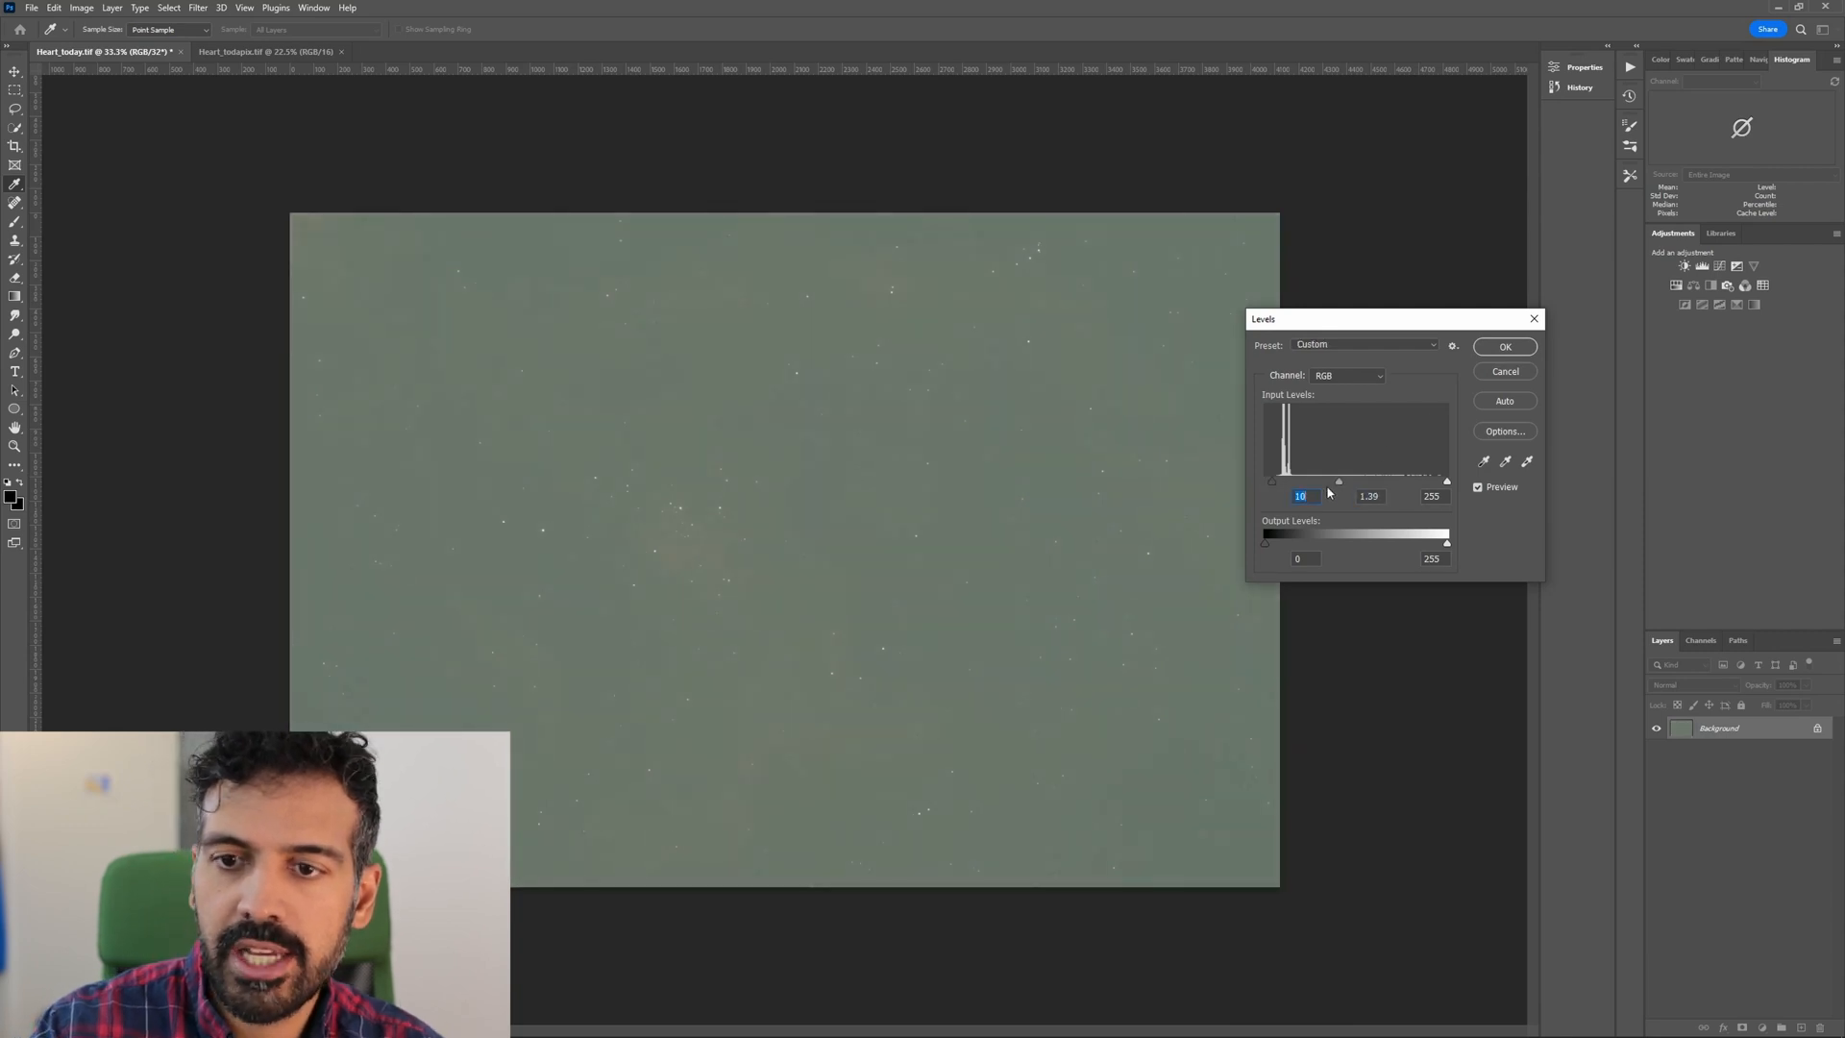
{"action": "key", "text": "Return"}
Raise the green channel's black input in Levels to neutralize the green cast.
{"action": "key", "text": "ctrl+l"}
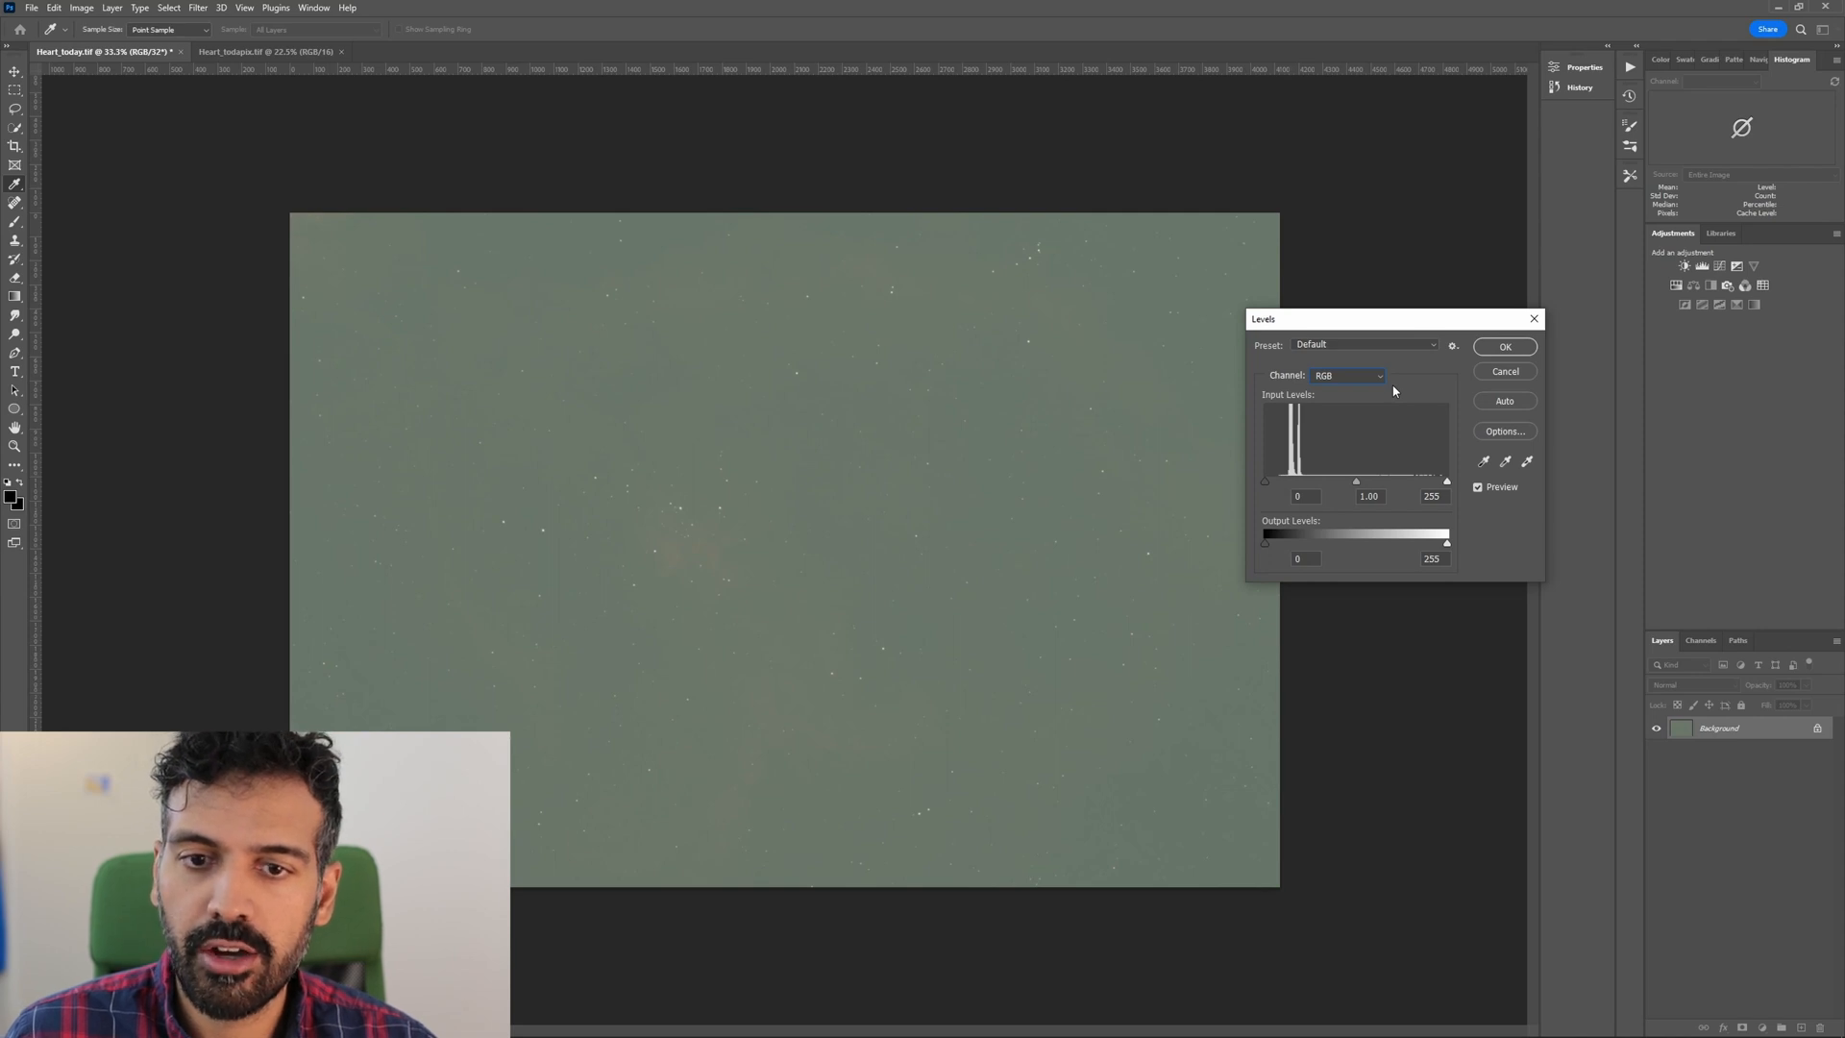
{"action": "key", "text": "Down"}
{"action": "key", "text": "Down"}
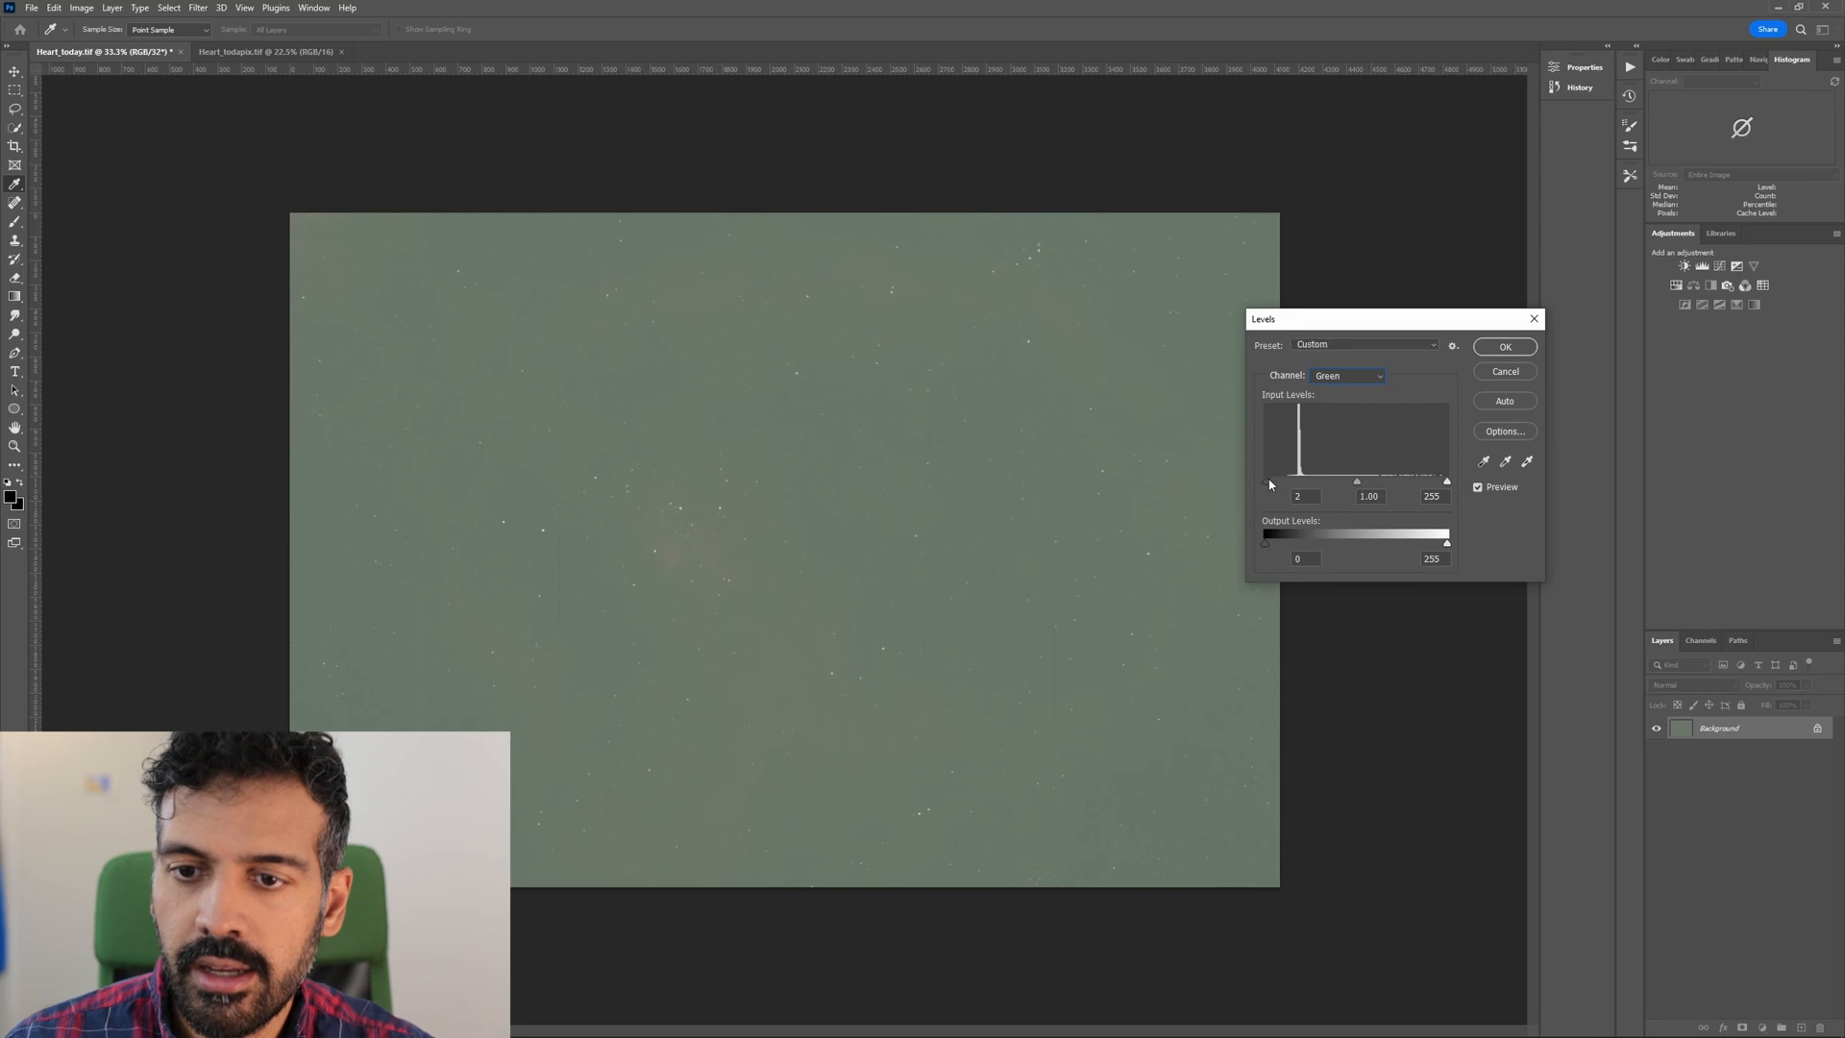
{"action": "key", "text": "Escape"}
Stretch the composite RGB levels with a black input of 13 and midtones of 1.39.
{"action": "key", "text": "ctrl+l"}
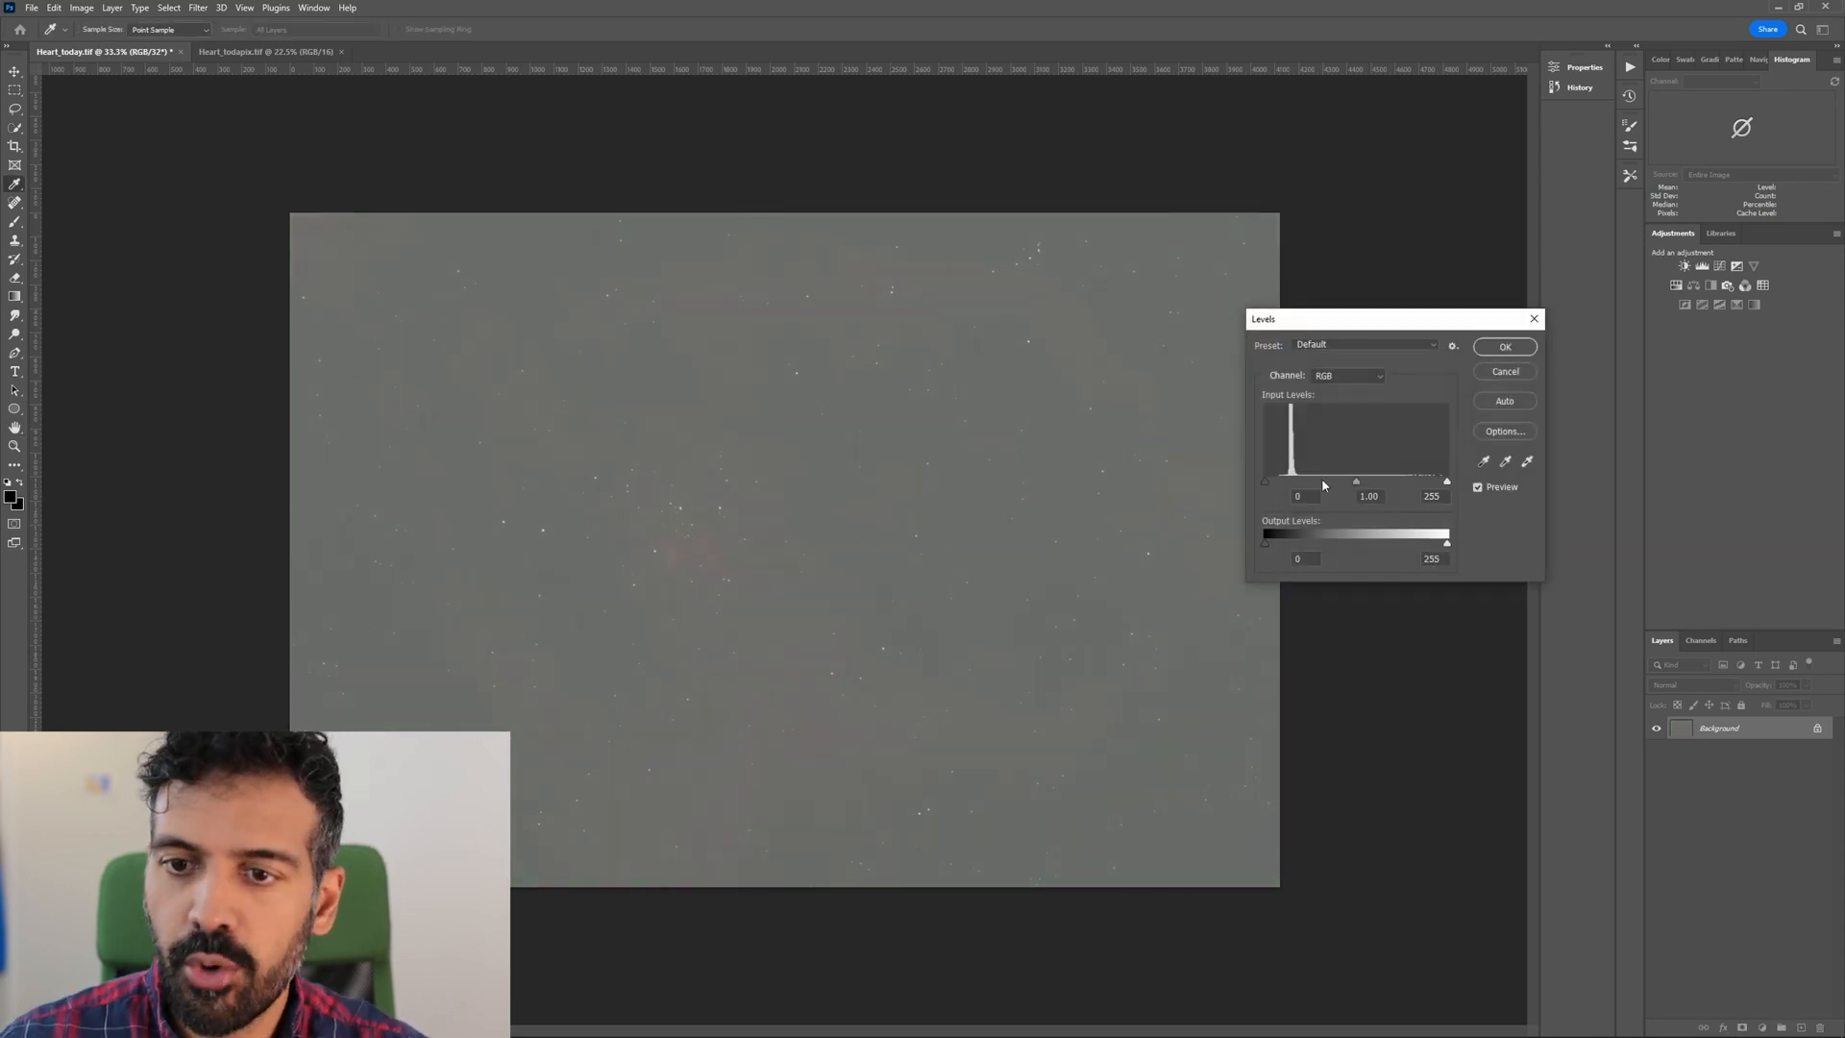
{"action": "left_click_drag", "start_coordinate": [1266, 481], "coordinate": [1341, 482]}
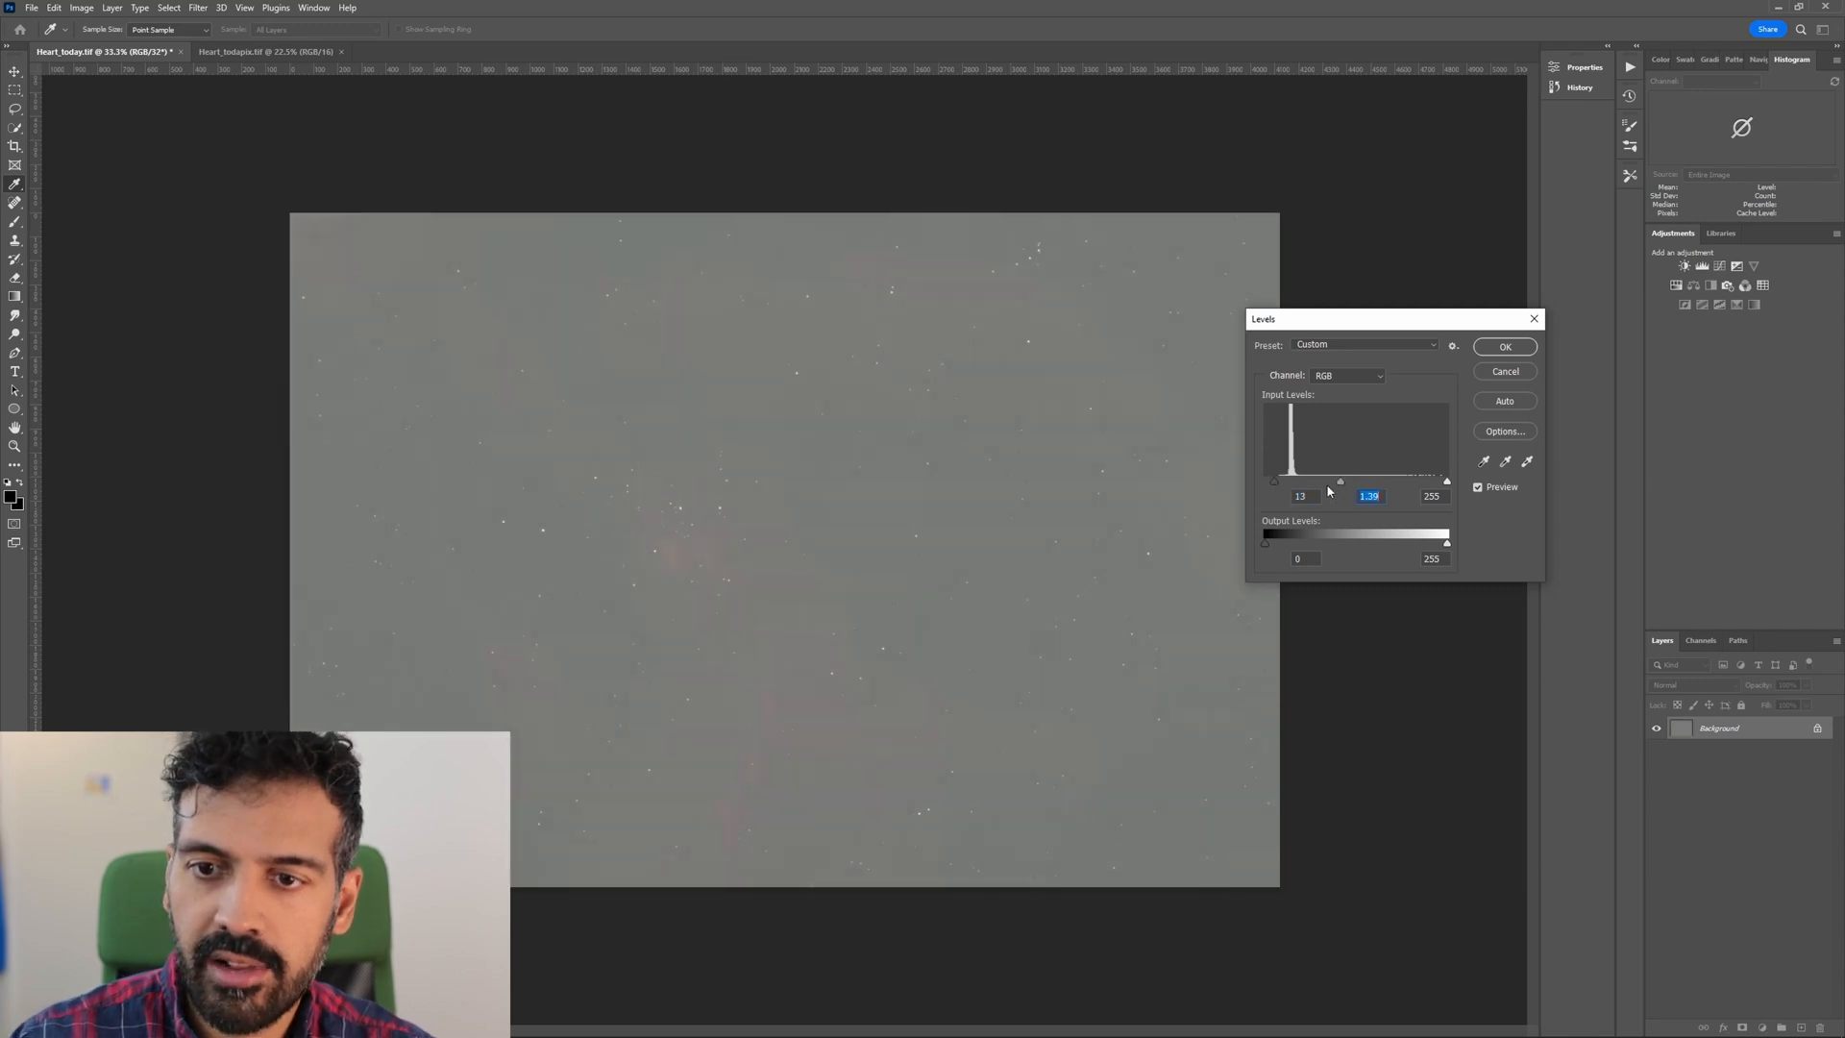
{"action": "key", "text": "Escape"}
Set the composite black input to 10 in Levels and stretch the image again with a further Levels pass.
{"action": "key", "text": "ctrl+l"}
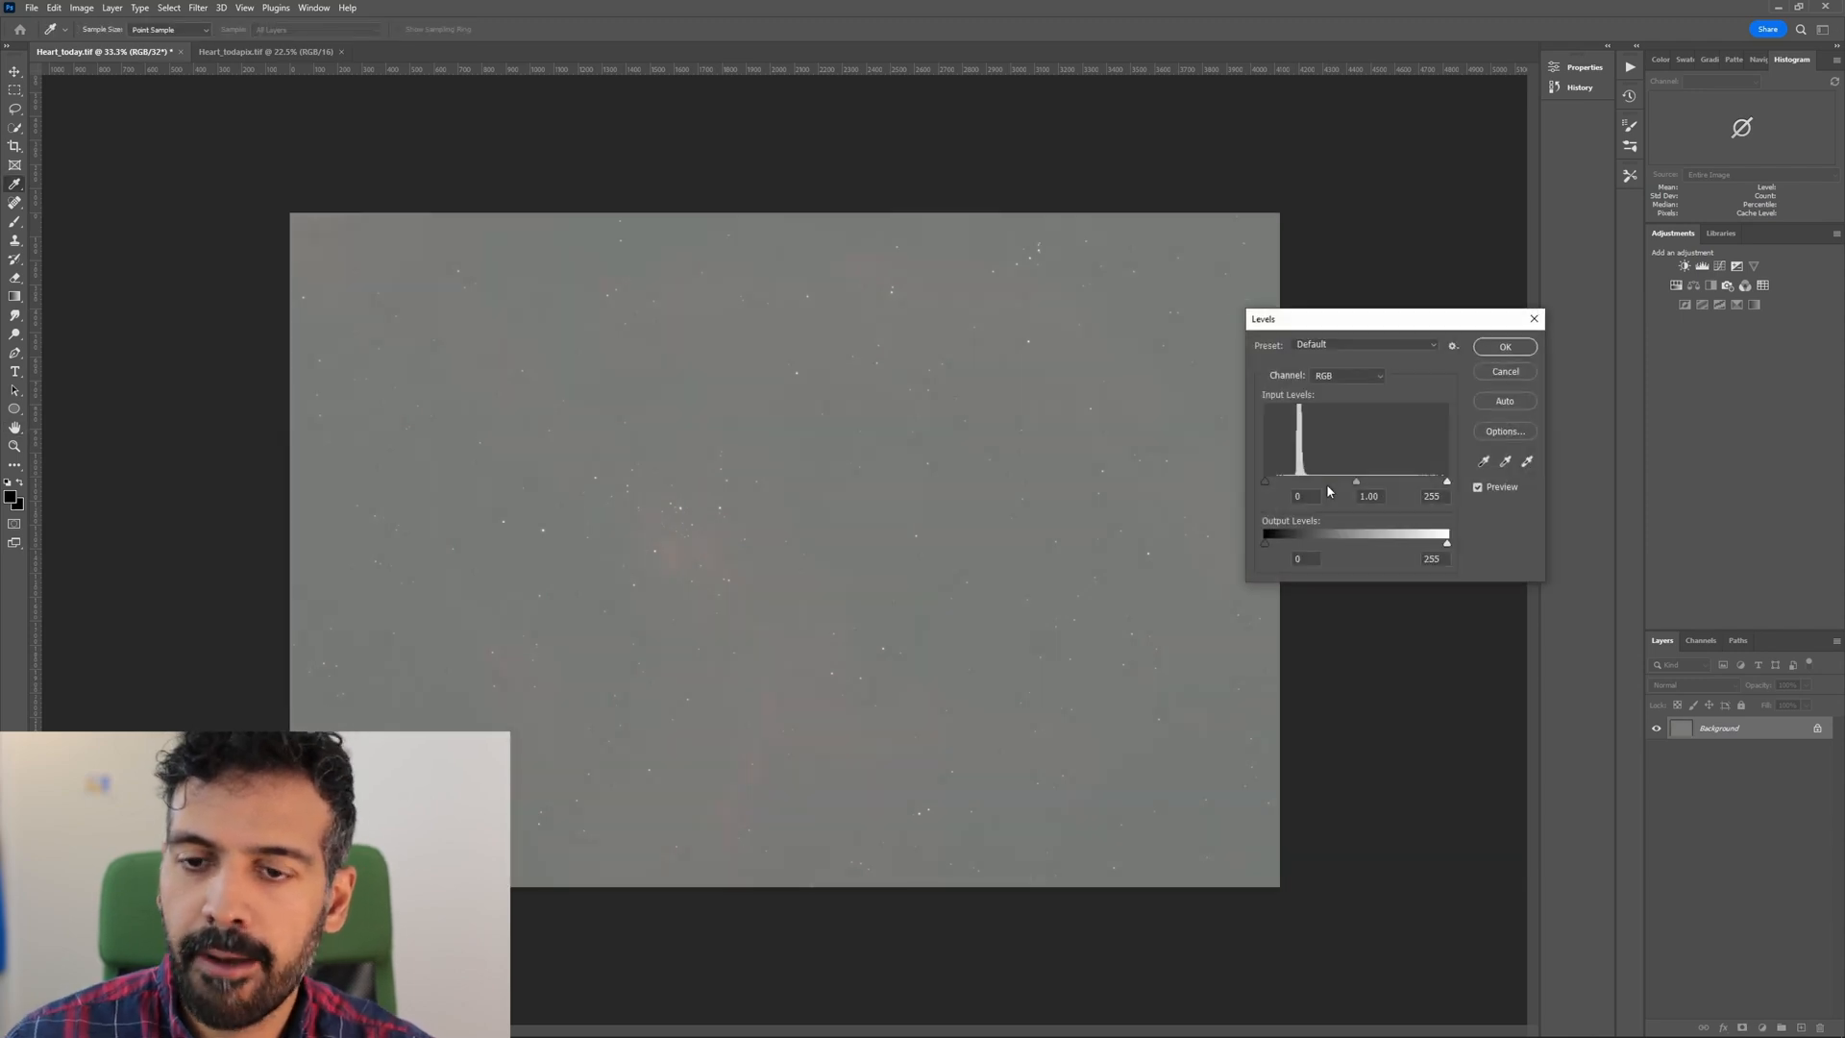
{"action": "left_click_drag", "start_coordinate": [1266, 482], "coordinate": [1272, 482]}
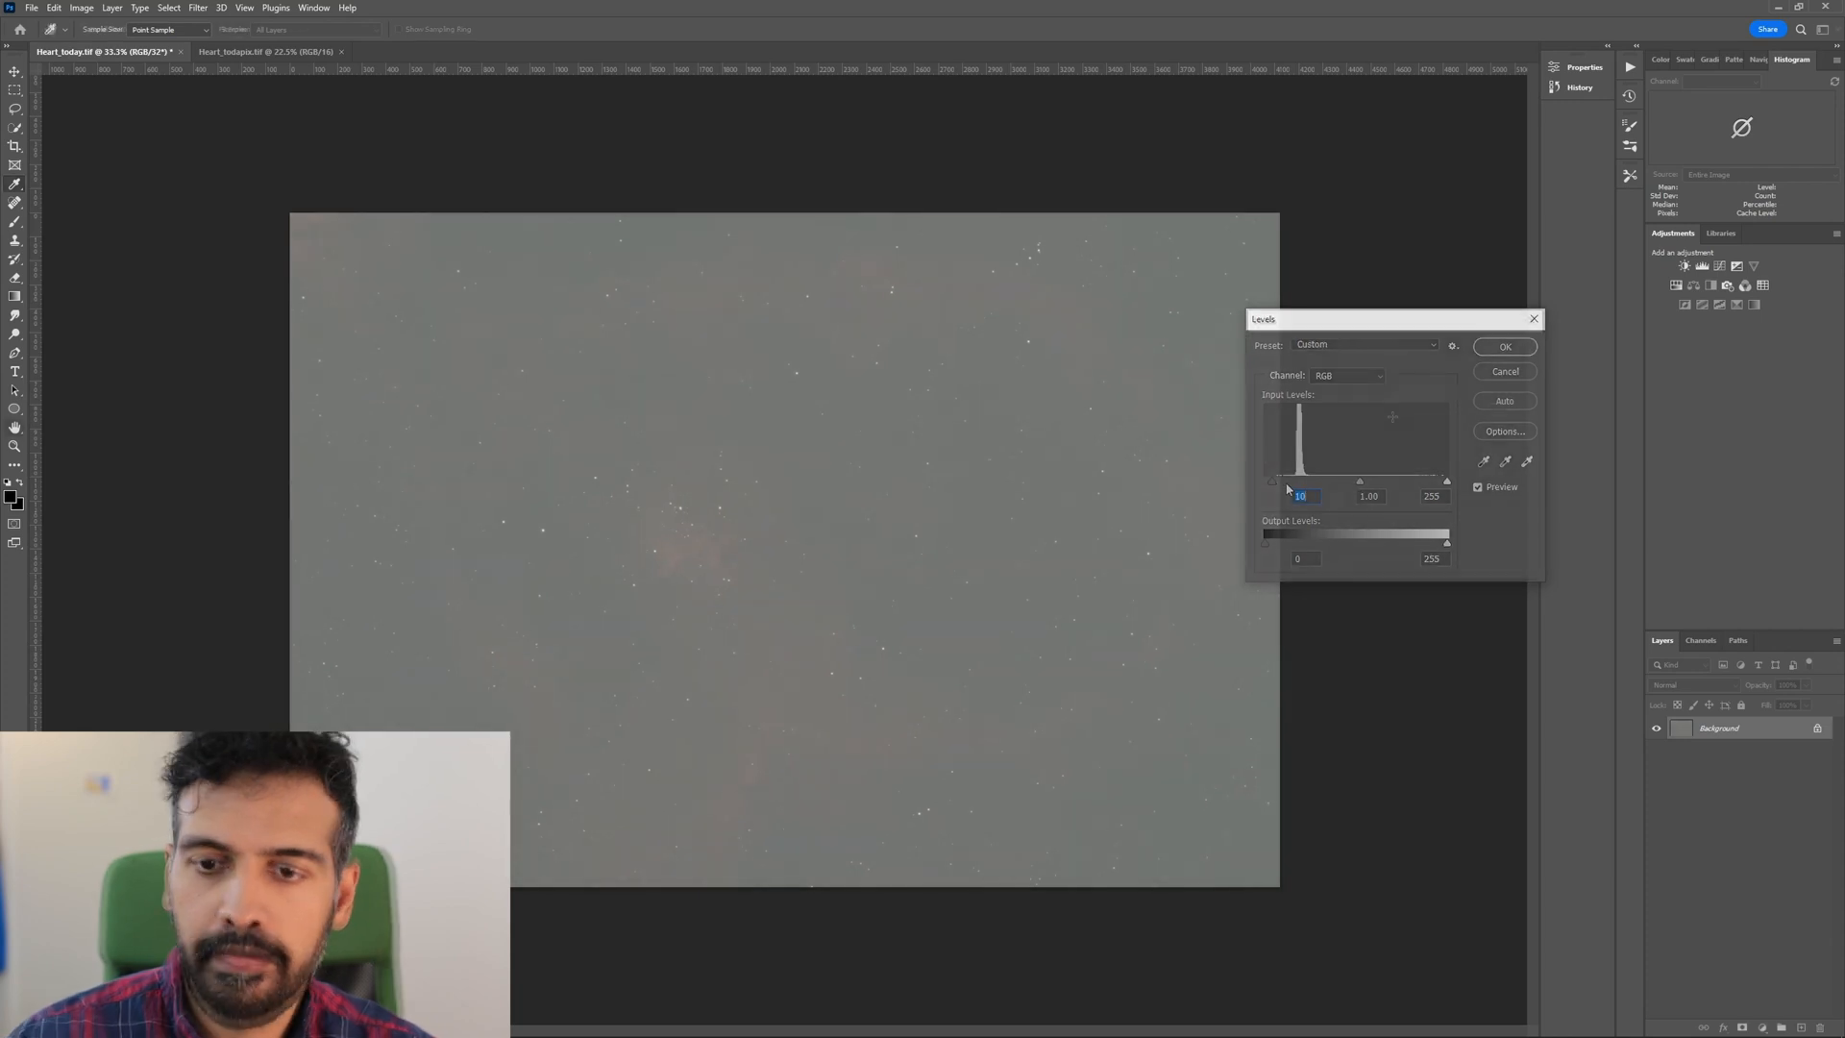
{"action": "key", "text": "ctrl+l"}
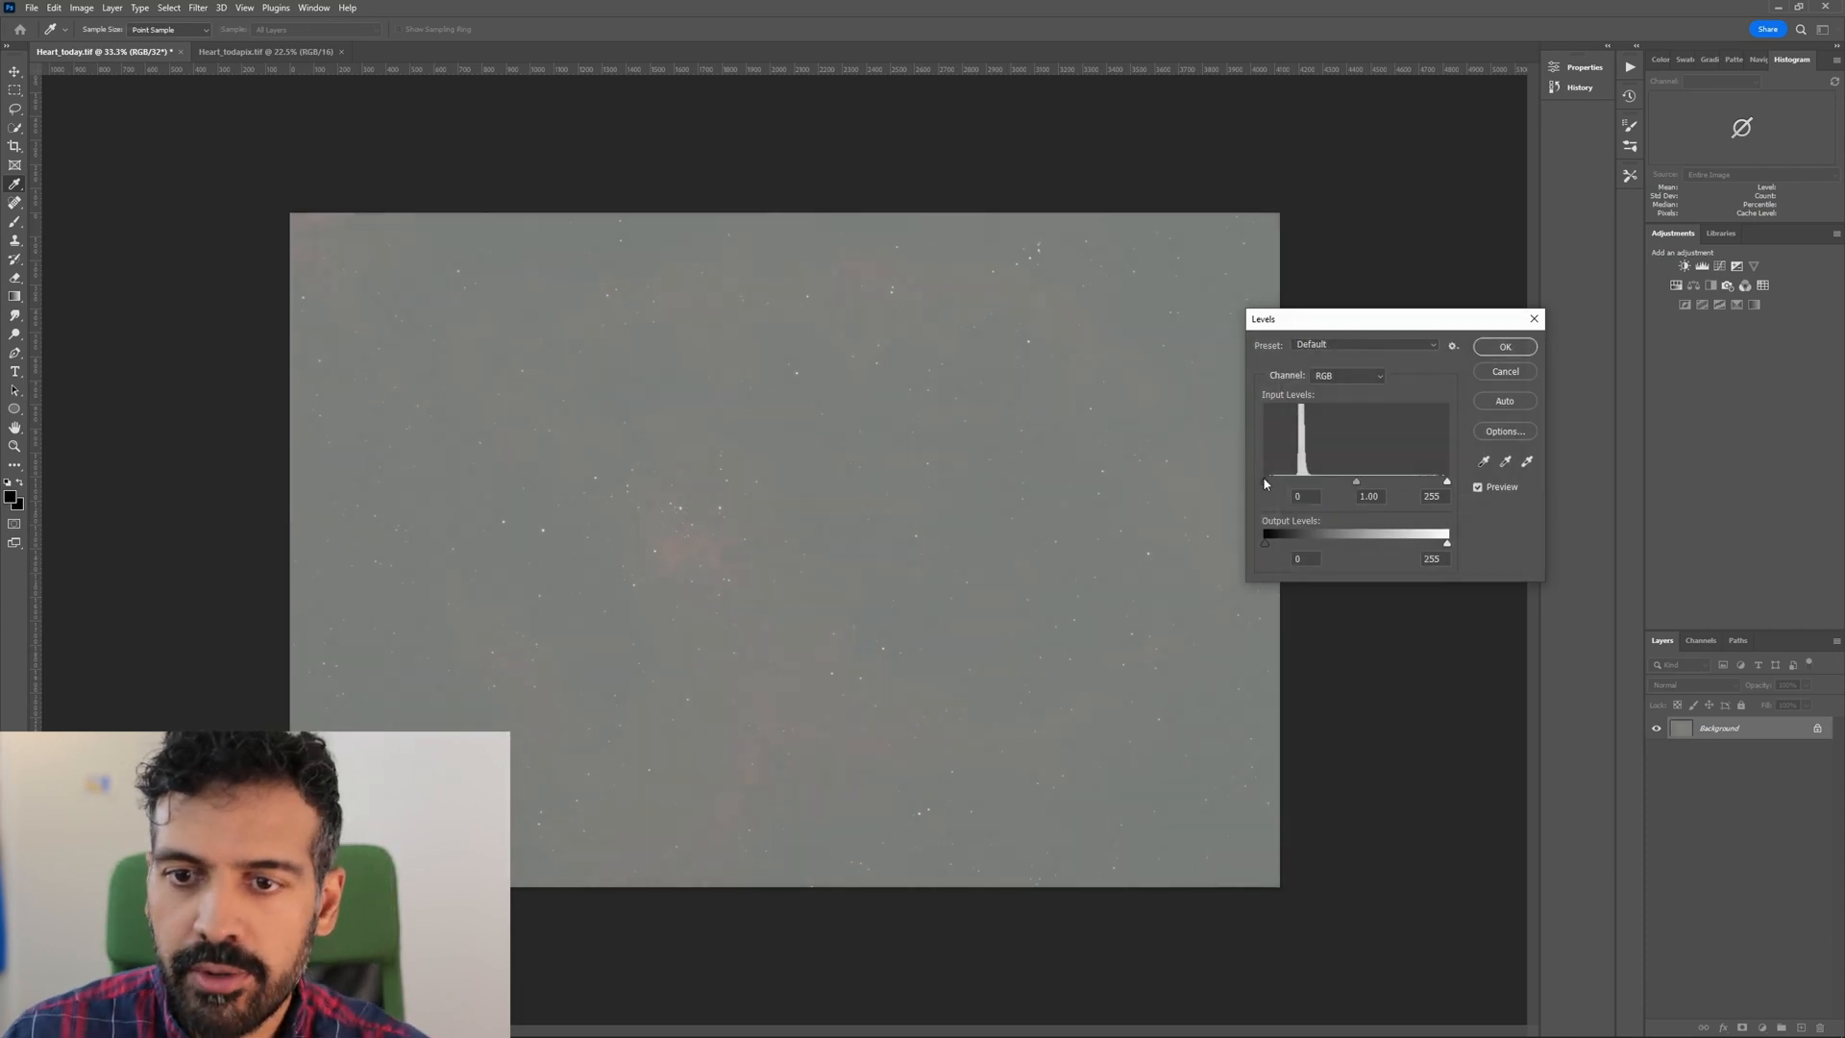
{"action": "left_click", "coordinate": [1492, 351]}
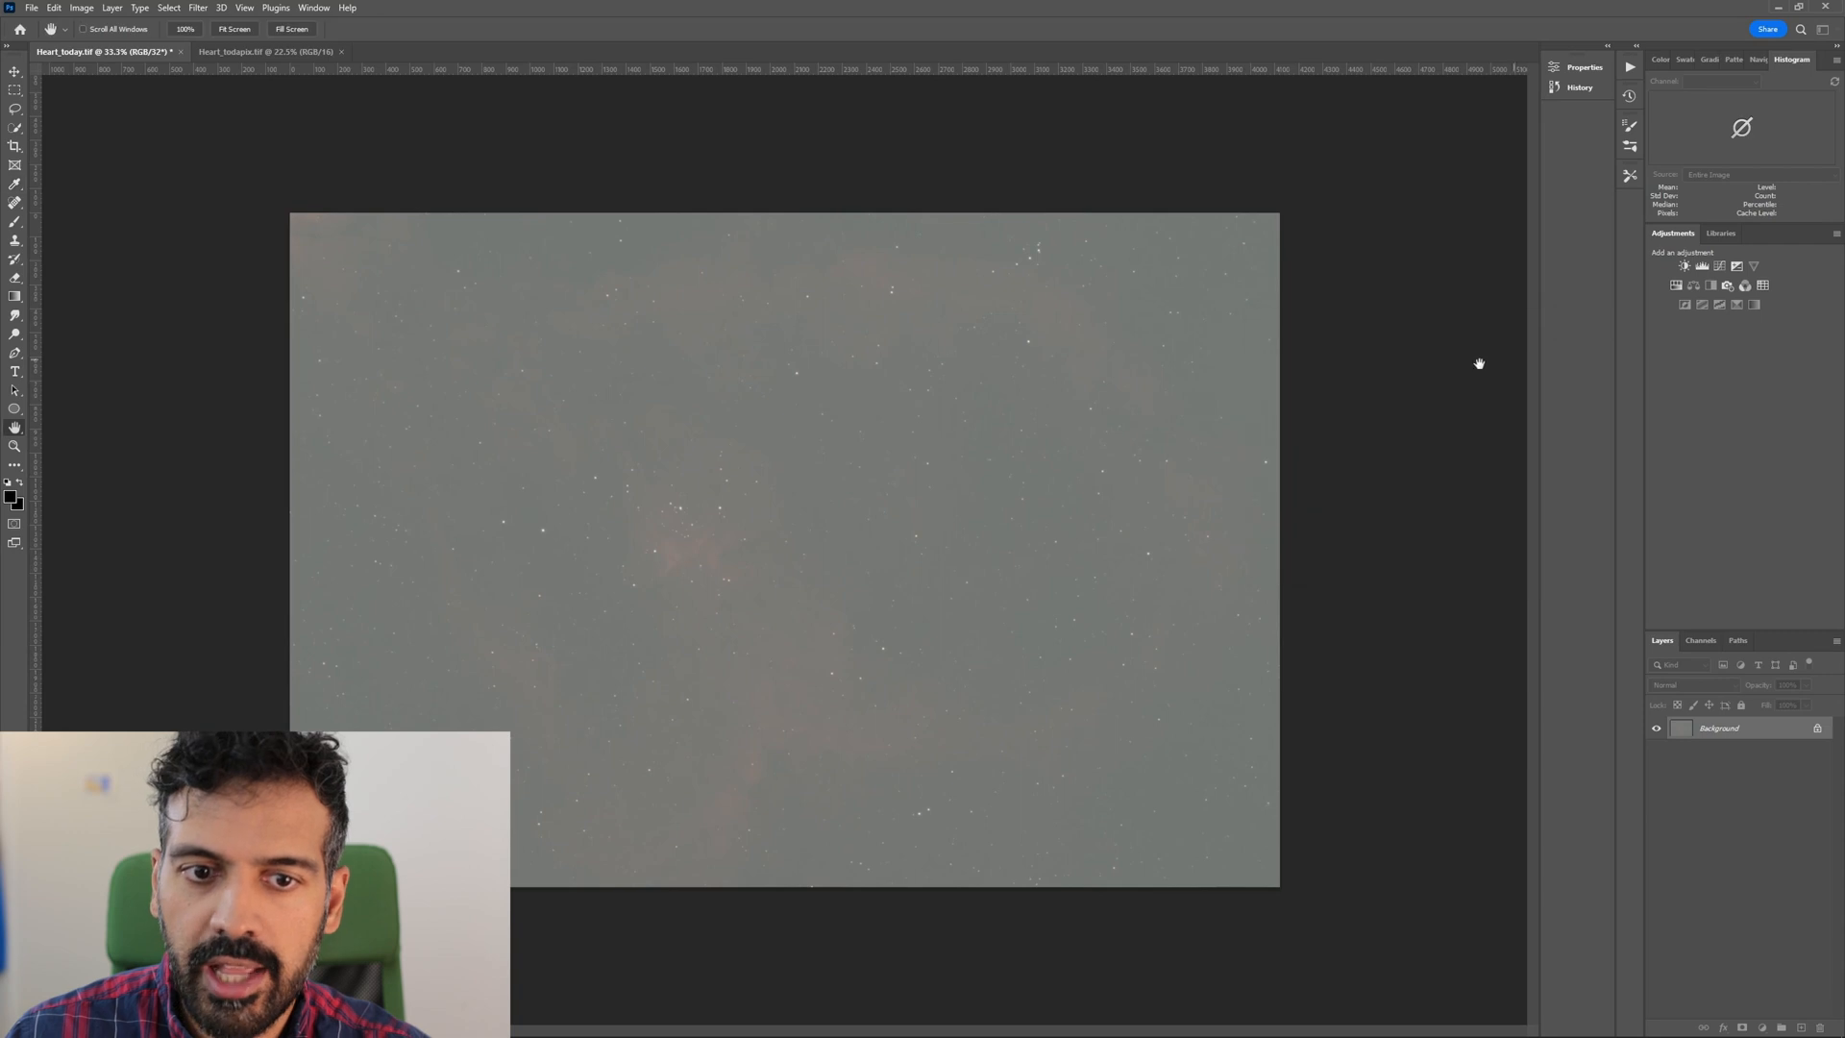
Convert the image to 16 bits per channel using the Exposure and Gamma method of HDR Toning.
{"action": "left_click", "coordinate": [83, 8]}
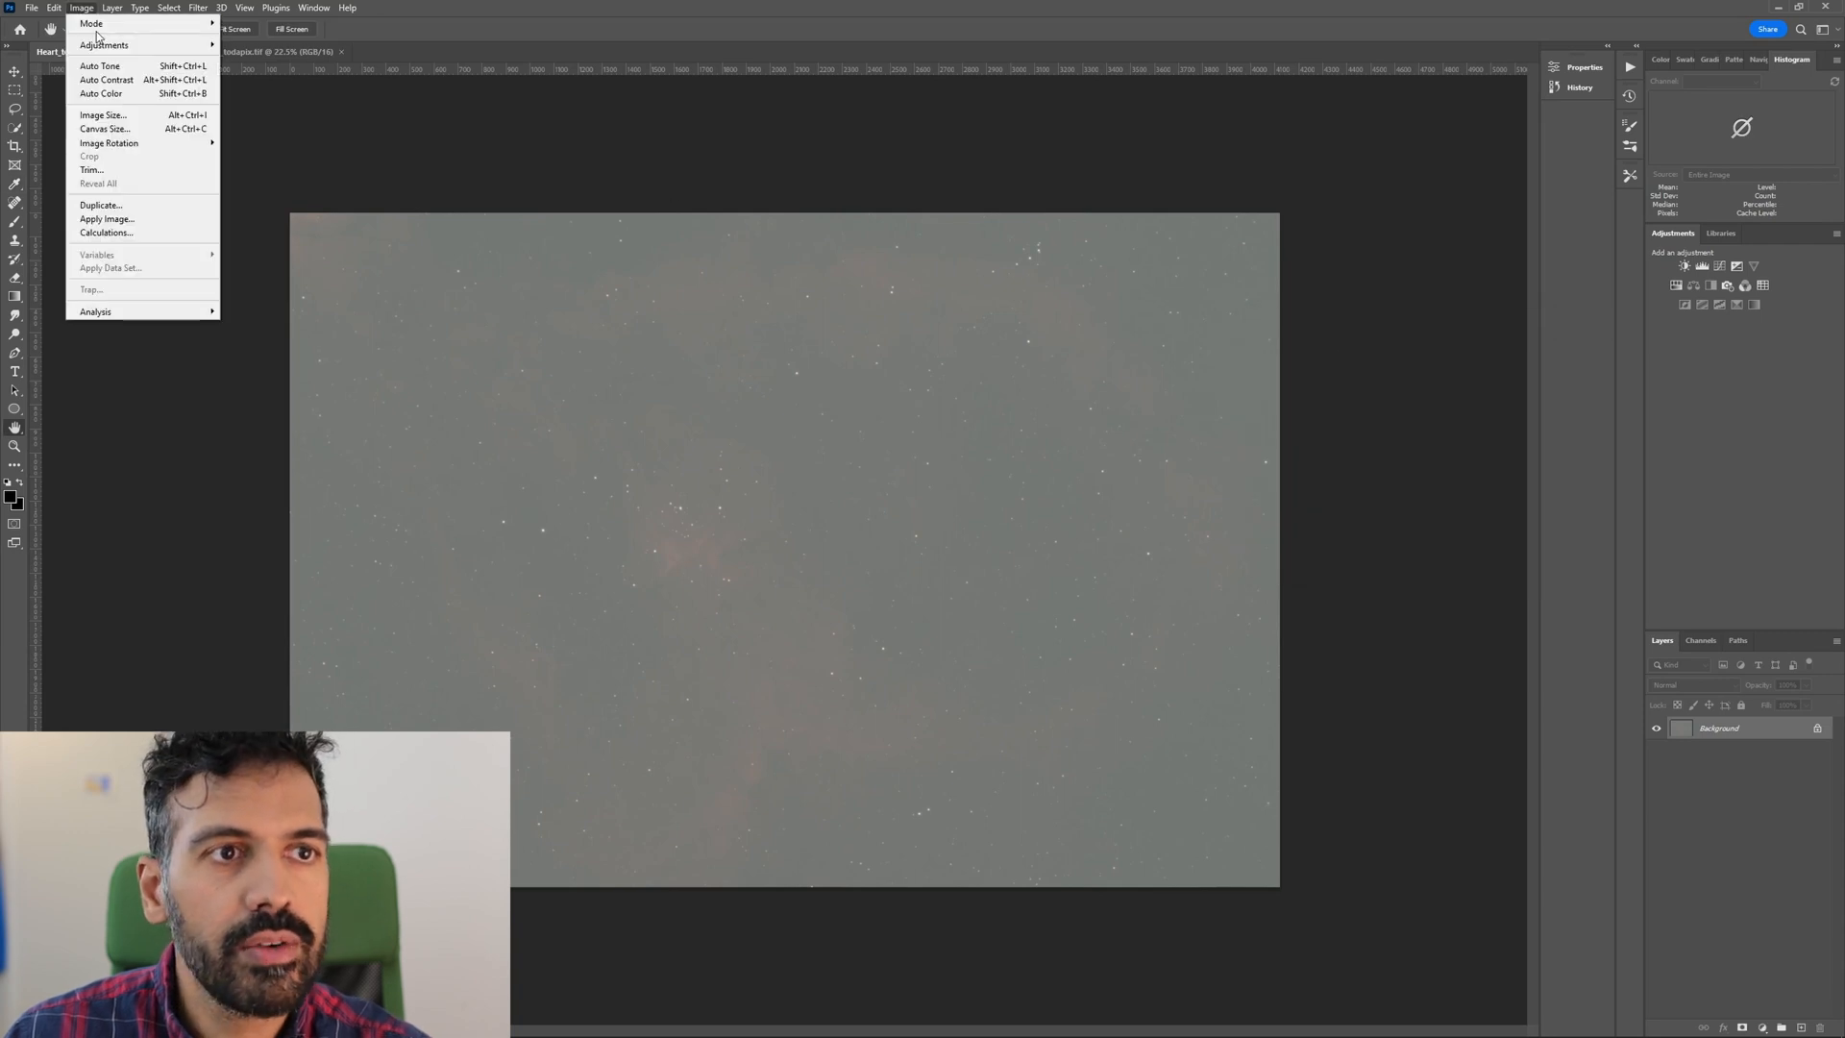
{"action": "mouse_move", "coordinate": [104, 46]}
{"action": "left_click", "coordinate": [257, 155]}
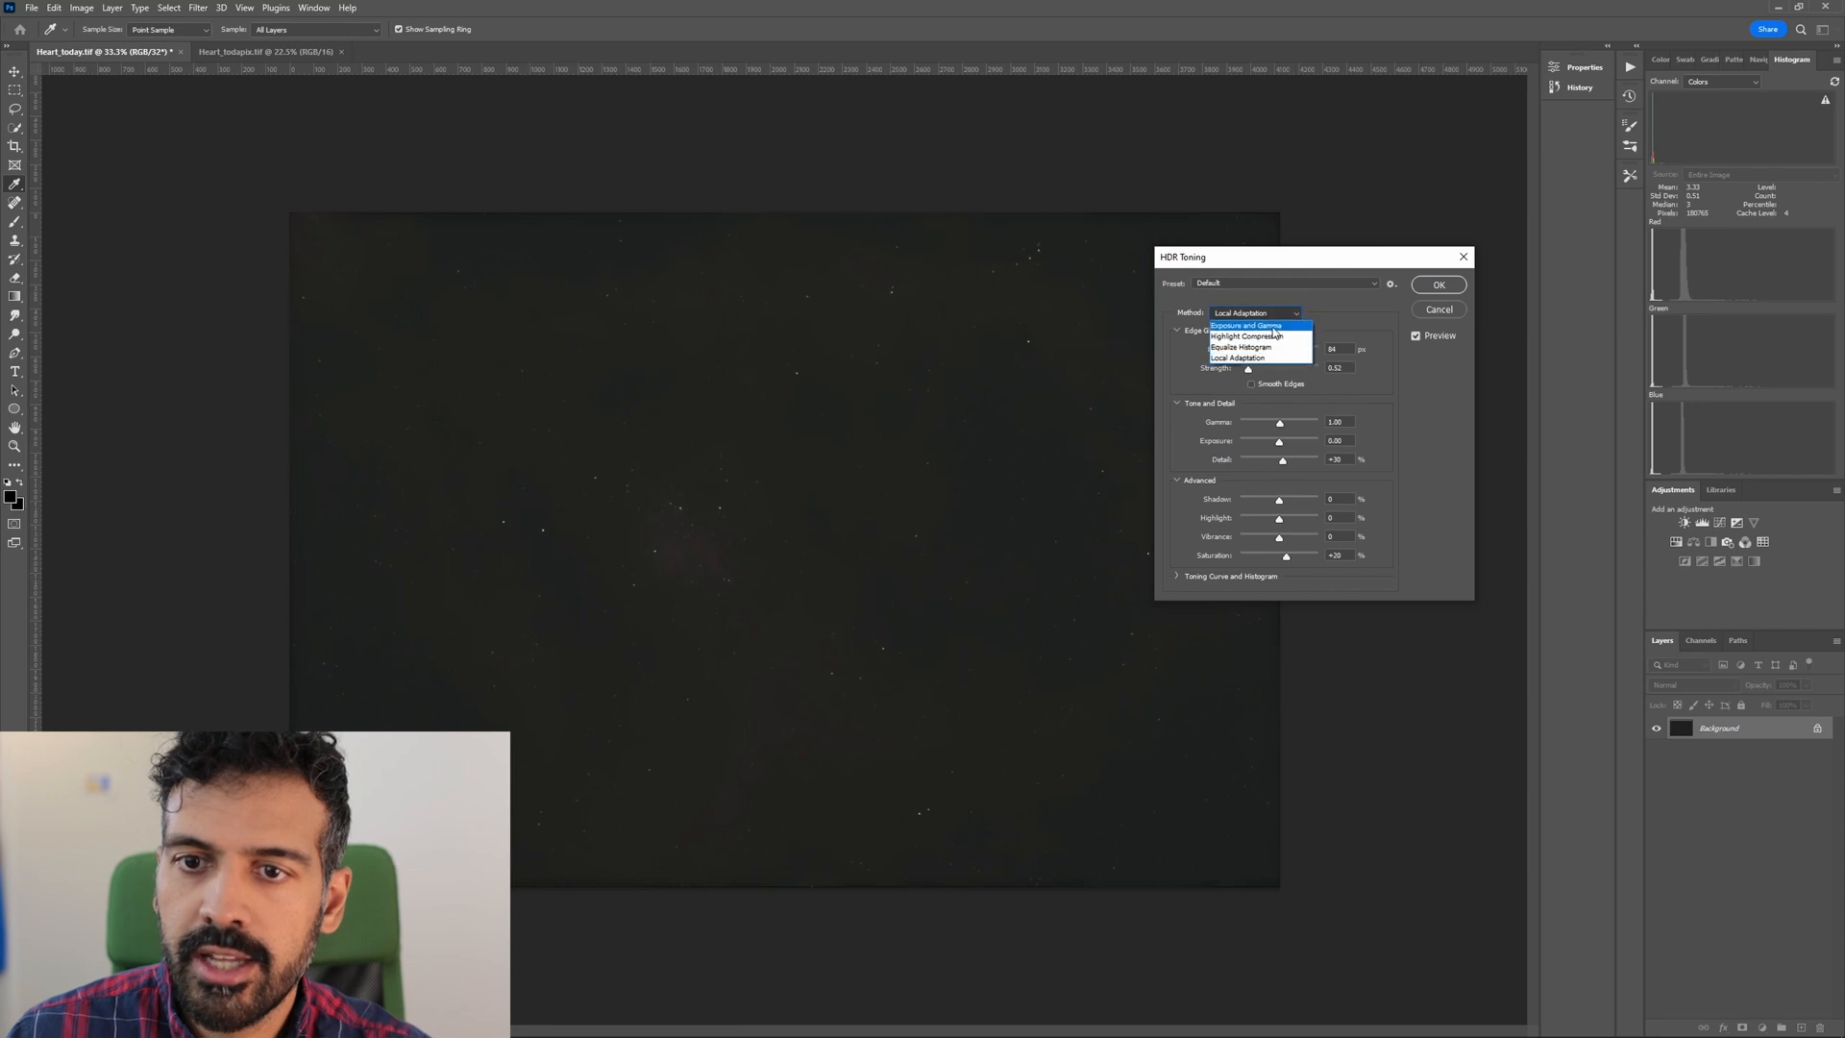
{"action": "left_click", "coordinate": [1249, 324]}
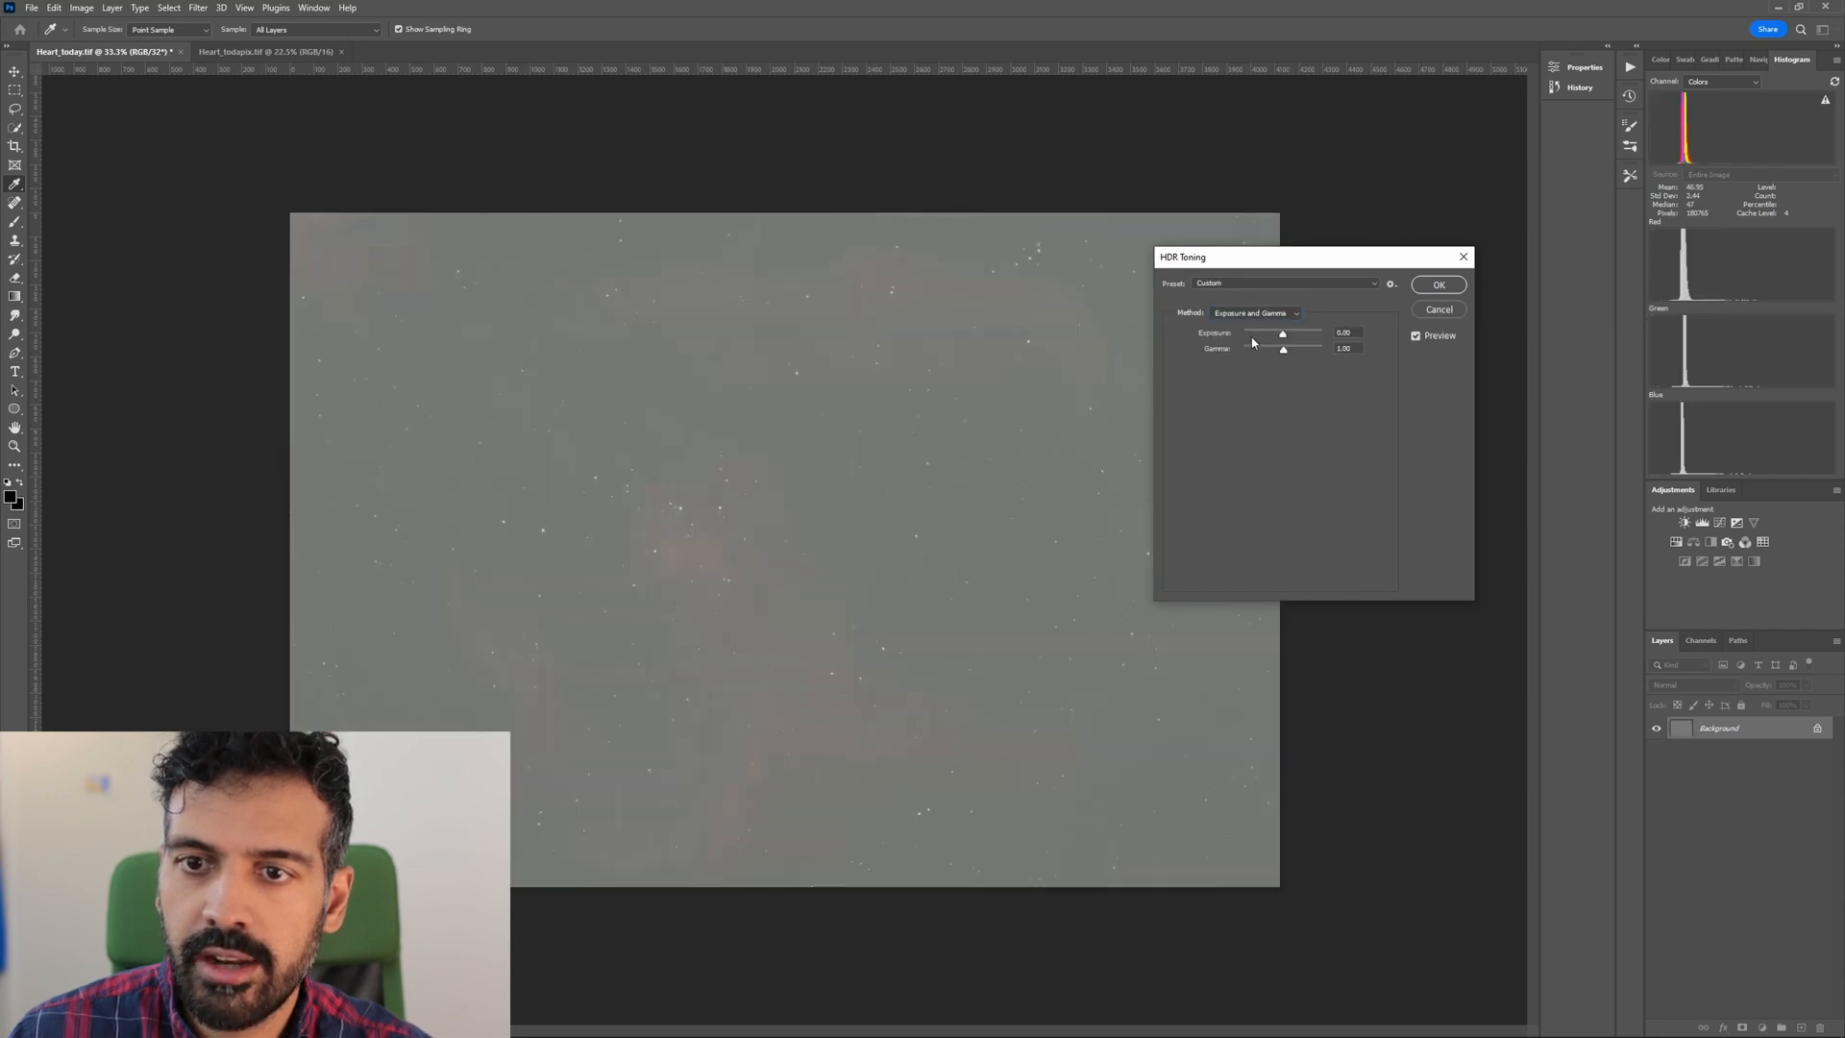
{"action": "left_click", "coordinate": [1444, 285]}
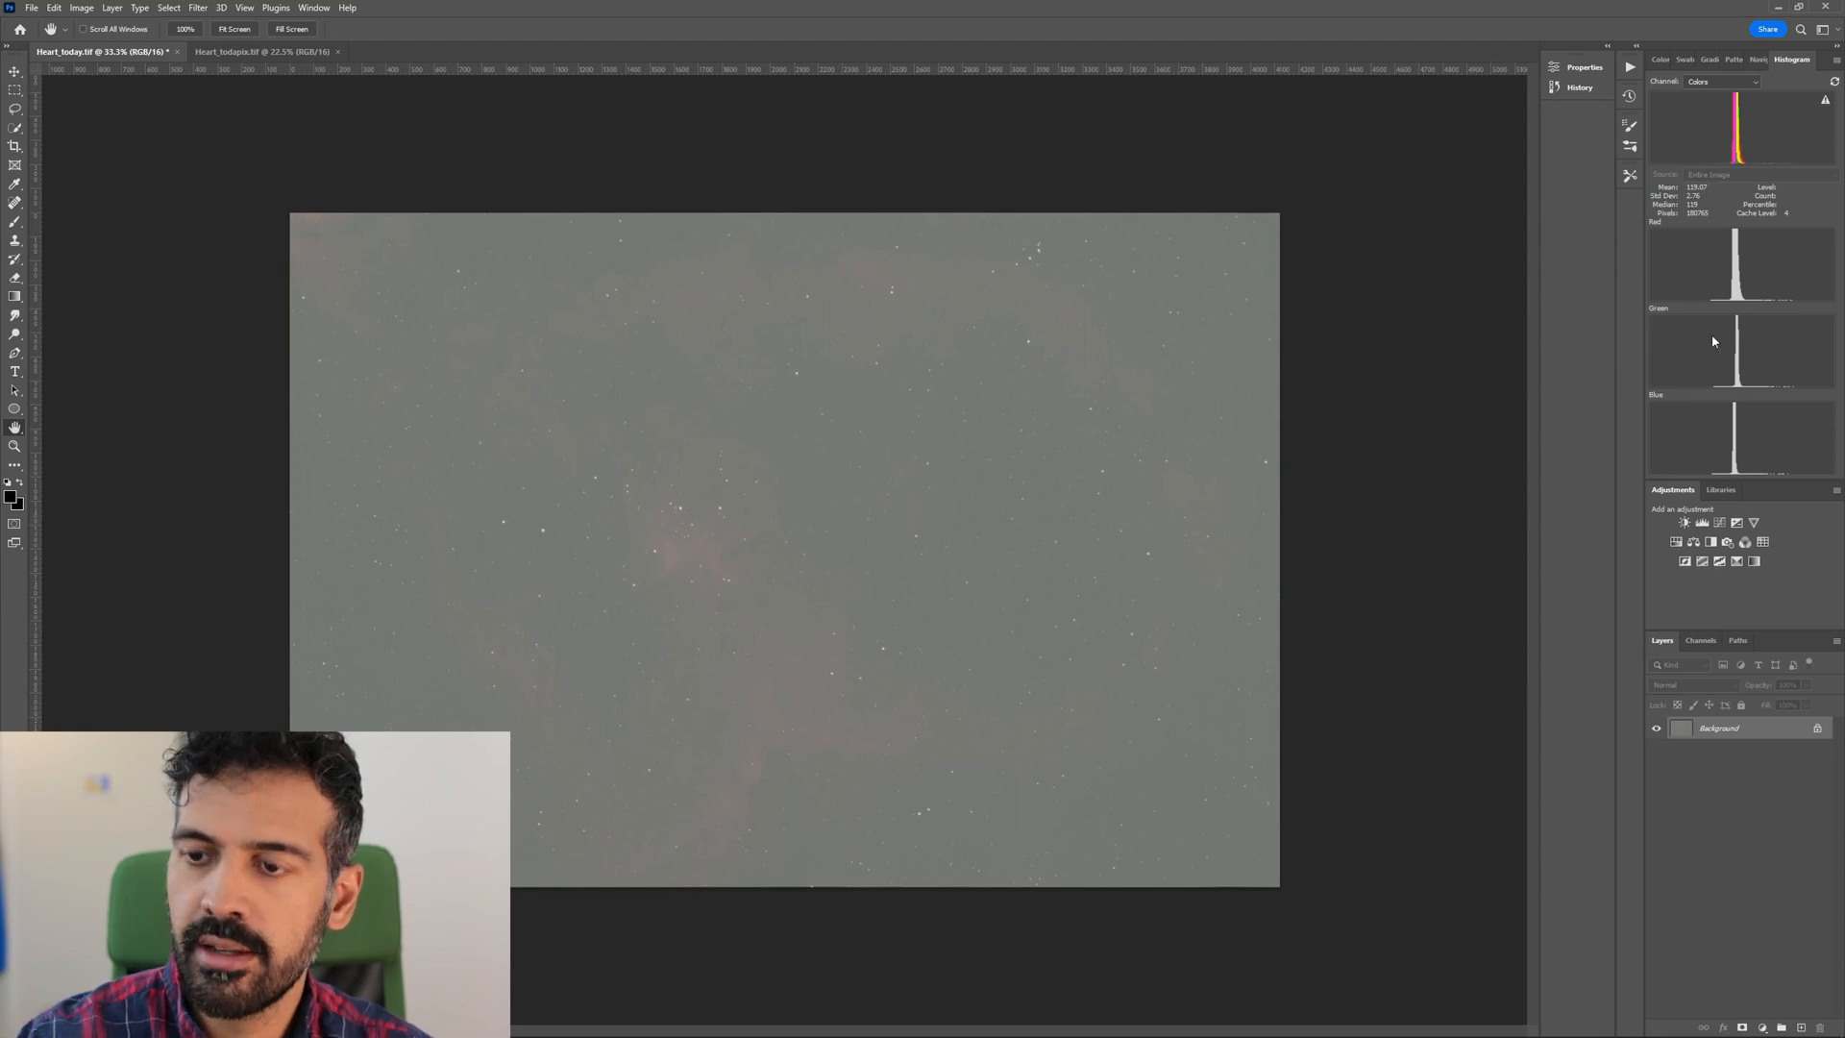
Darken the sky background with two composite Levels passes, setting the black input to 44 in the first.
{"action": "key", "text": "ctrl+l"}
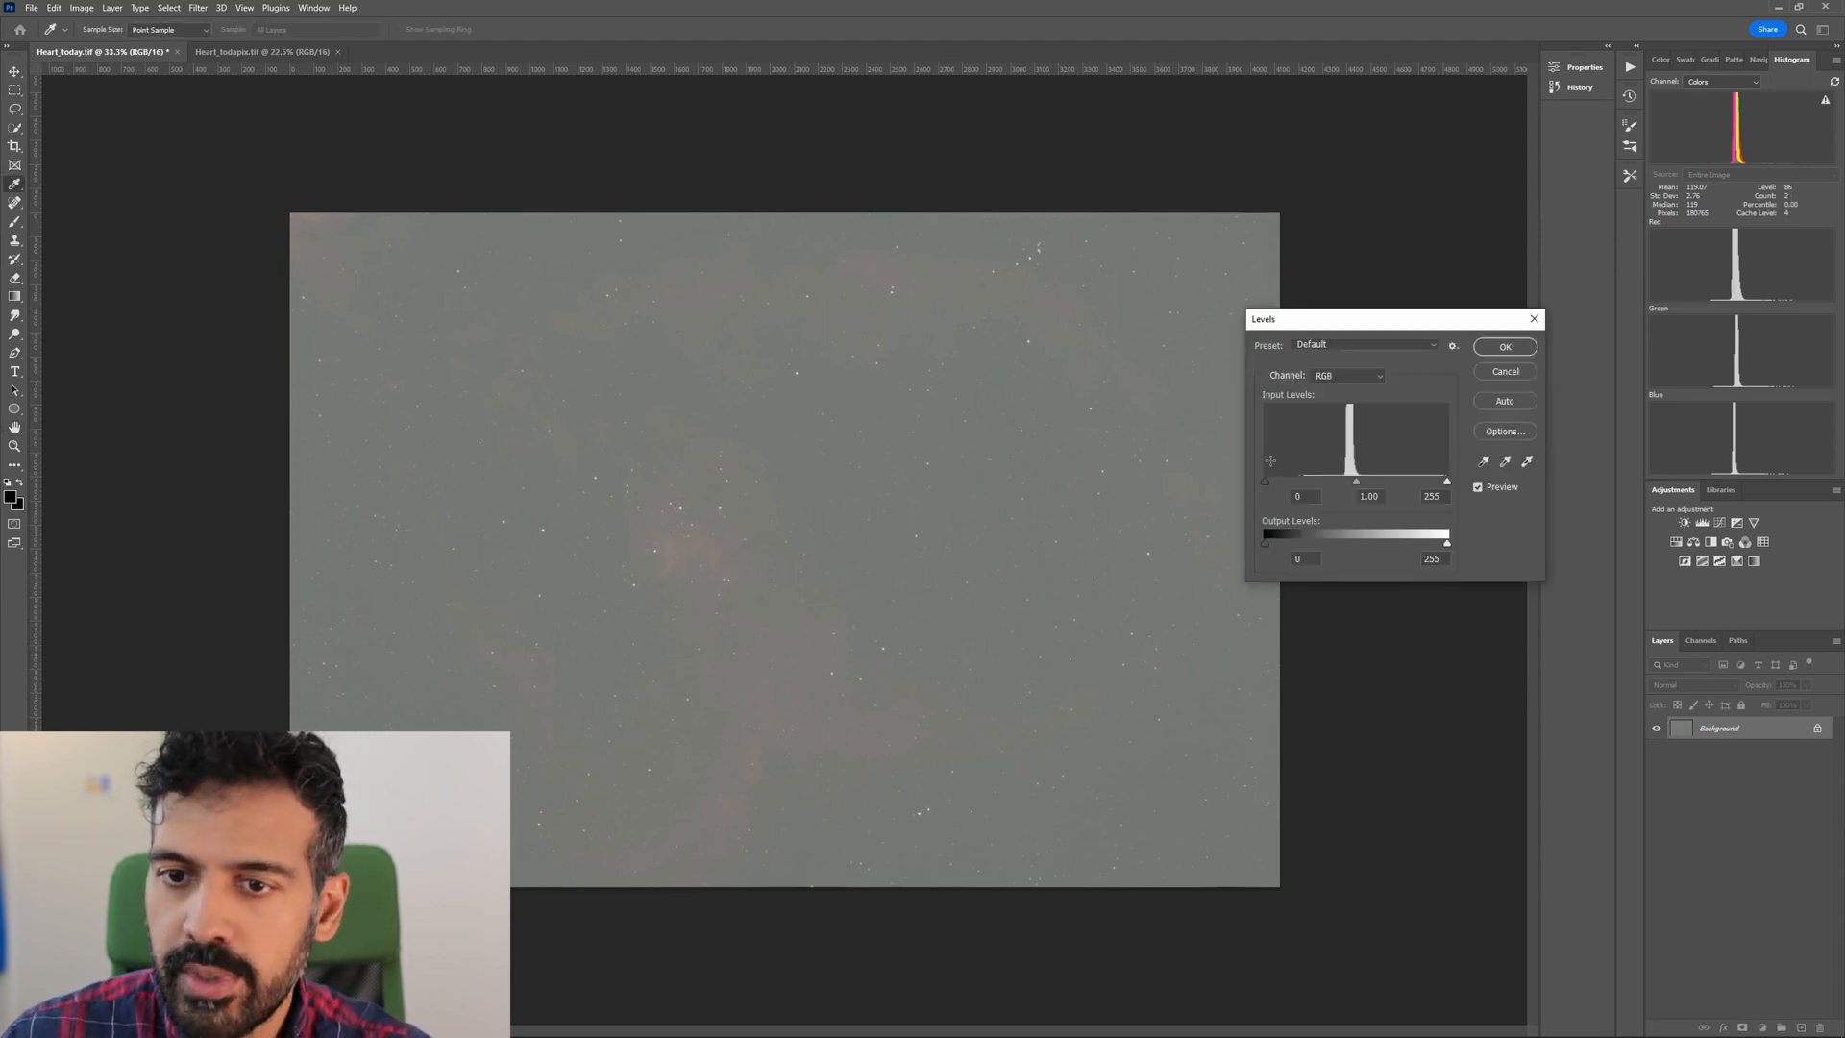
{"action": "left_click_drag", "start_coordinate": [1266, 485], "coordinate": [1298, 488]}
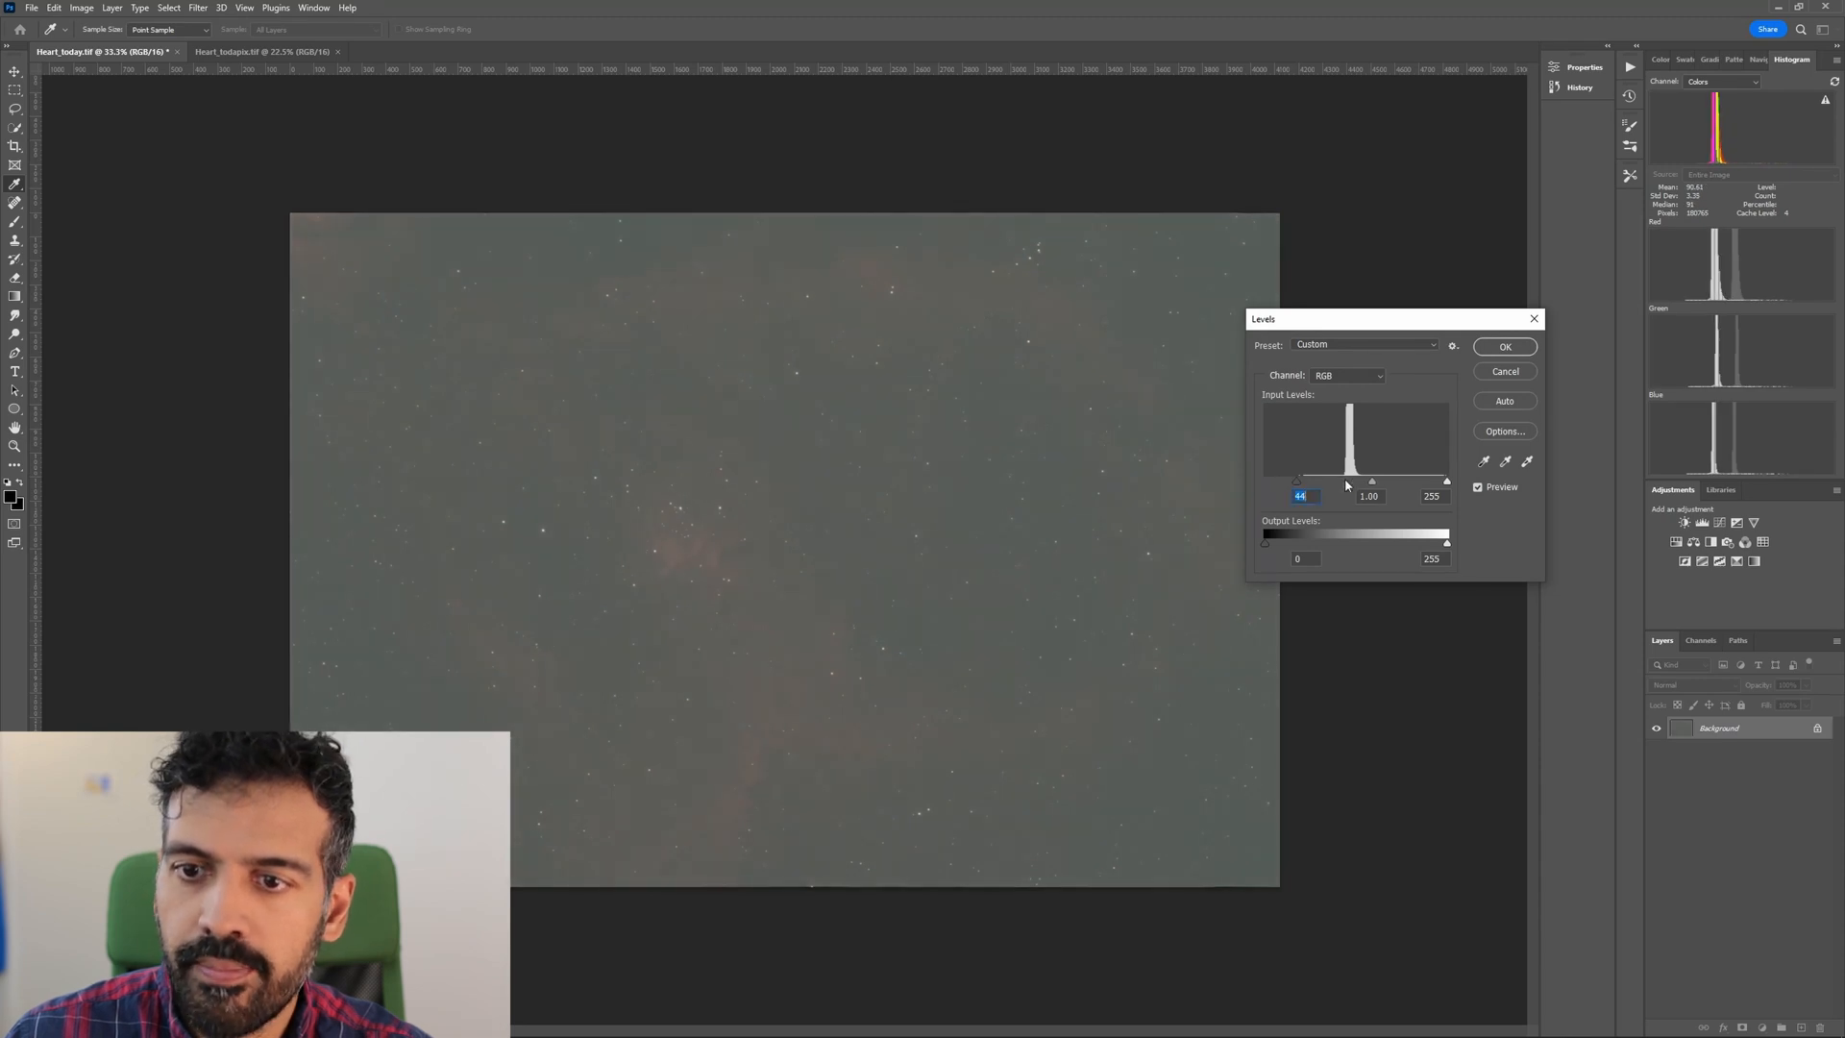
{"action": "key", "text": "Escape"}
{"action": "key", "text": "ctrl+l"}
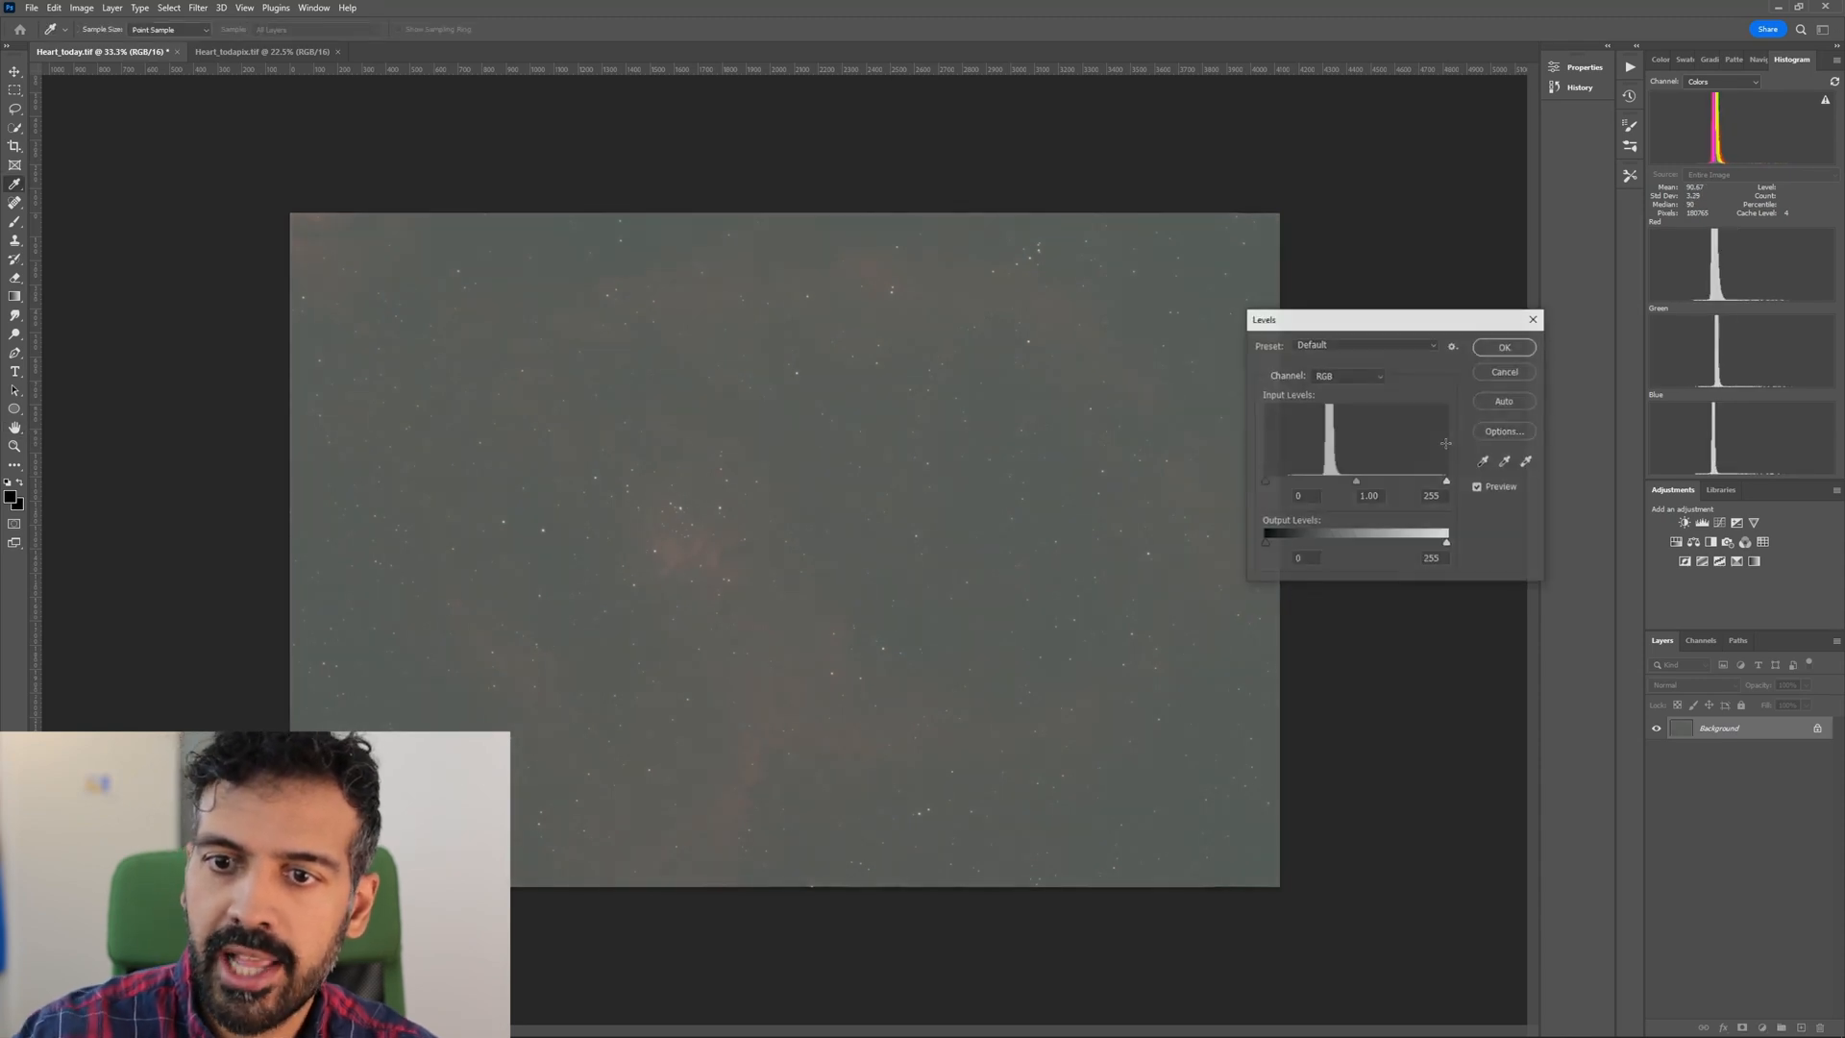
{"action": "left_click_drag", "start_coordinate": [1265, 485], "coordinate": [1298, 486]}
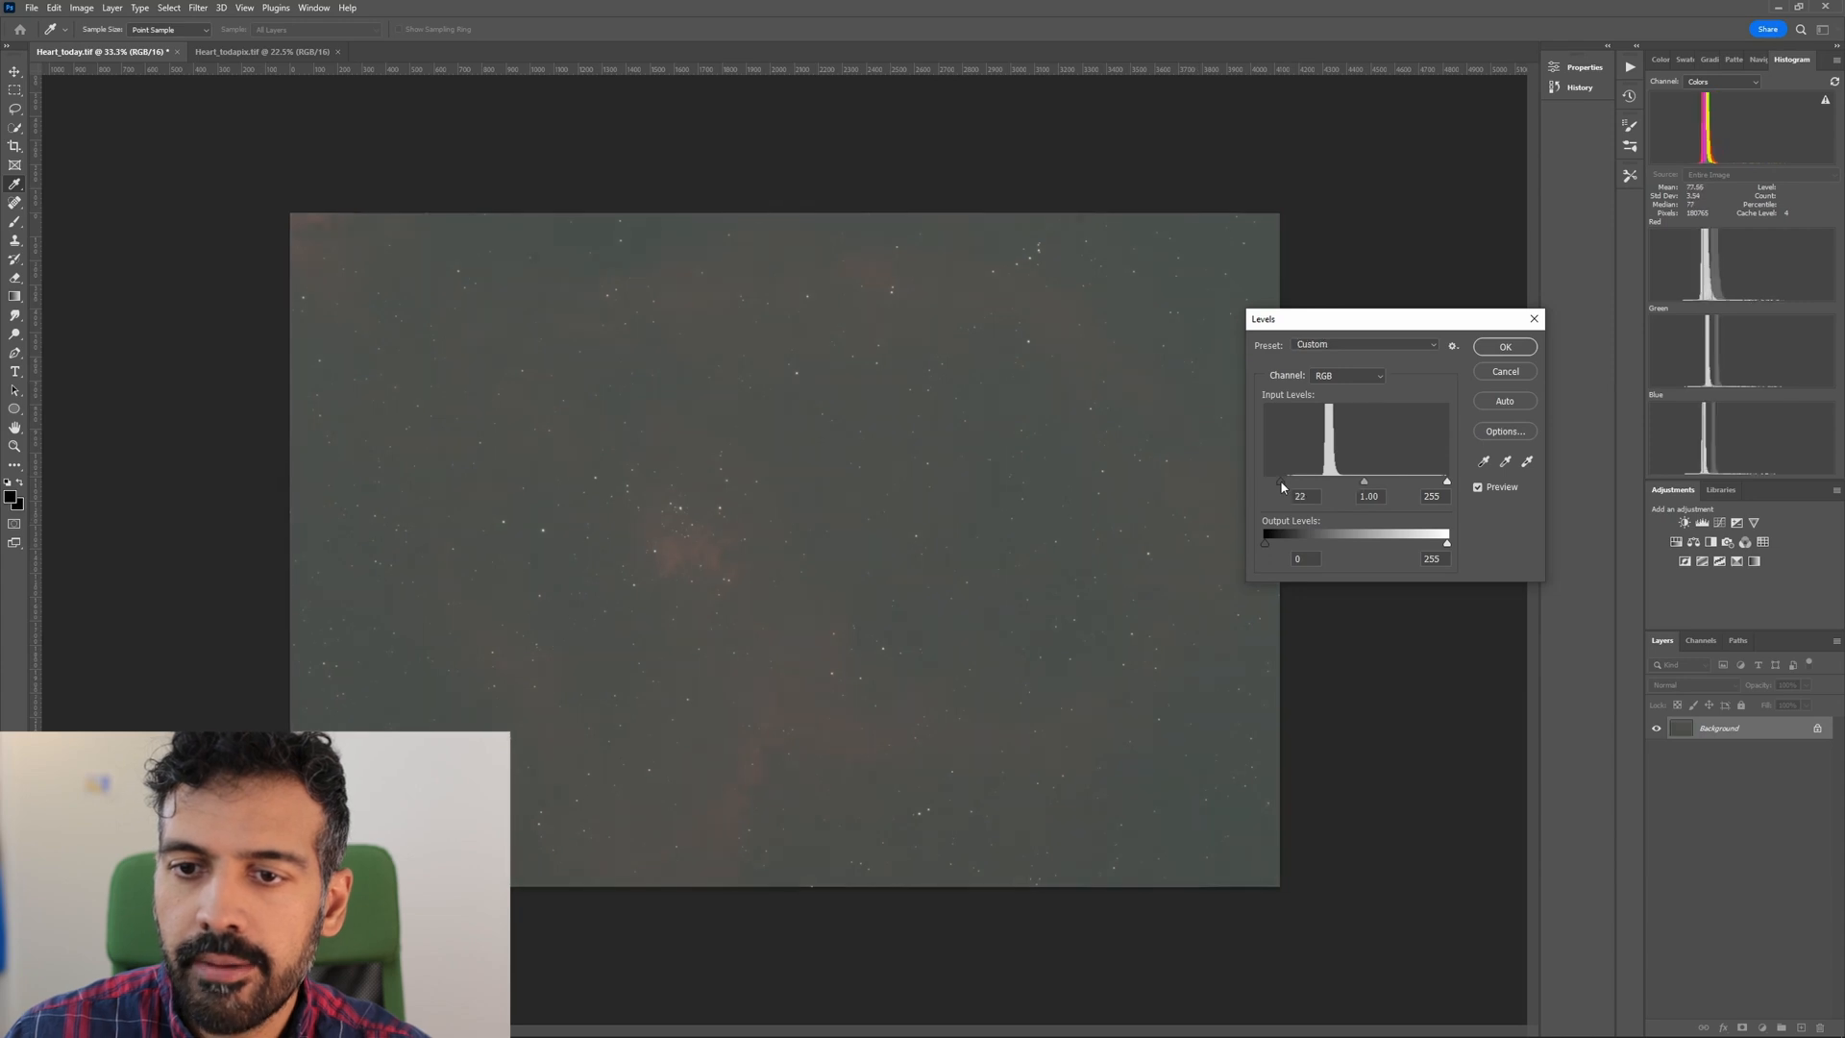
{"action": "key", "text": "Return"}
Deepen the background with two smaller Levels passes, starting with a black input of 14.
{"action": "key", "text": "ctrl+l"}
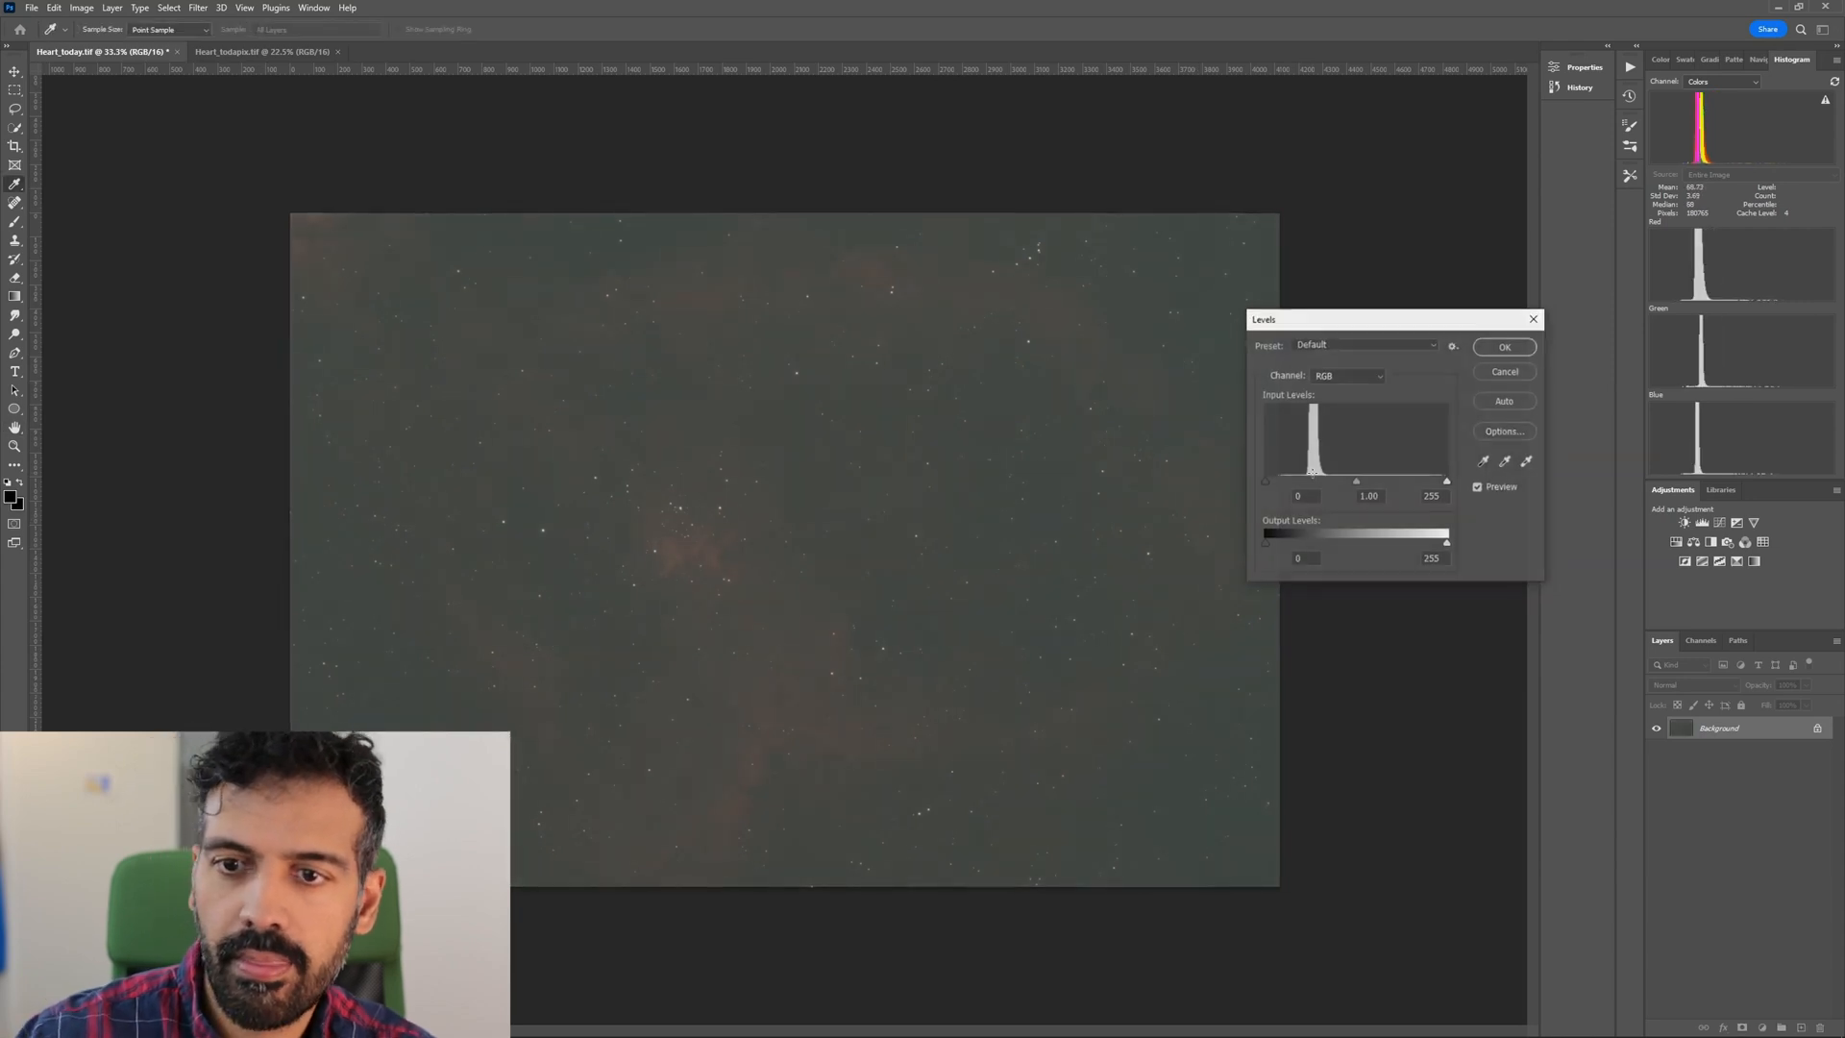
{"action": "left_click_drag", "start_coordinate": [1268, 484], "coordinate": [1276, 486]}
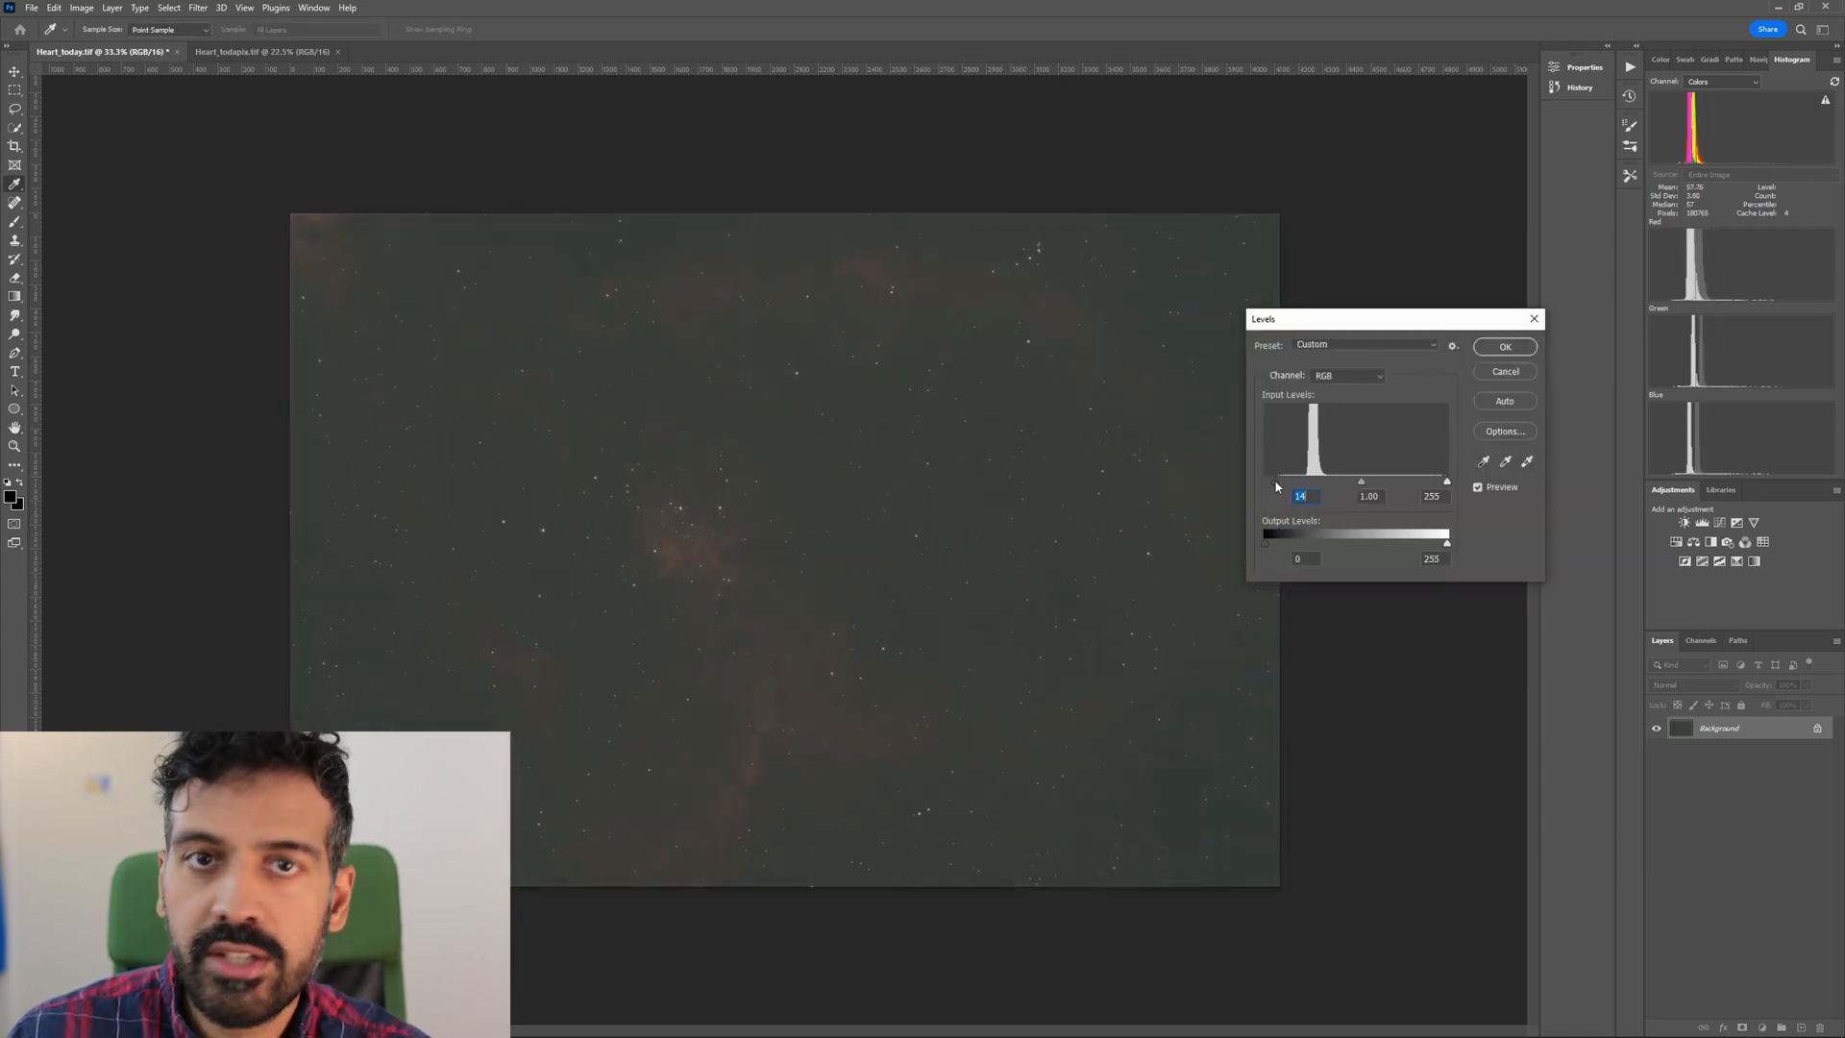
{"action": "key", "text": "Return"}
{"action": "key", "text": "ctrl+l"}
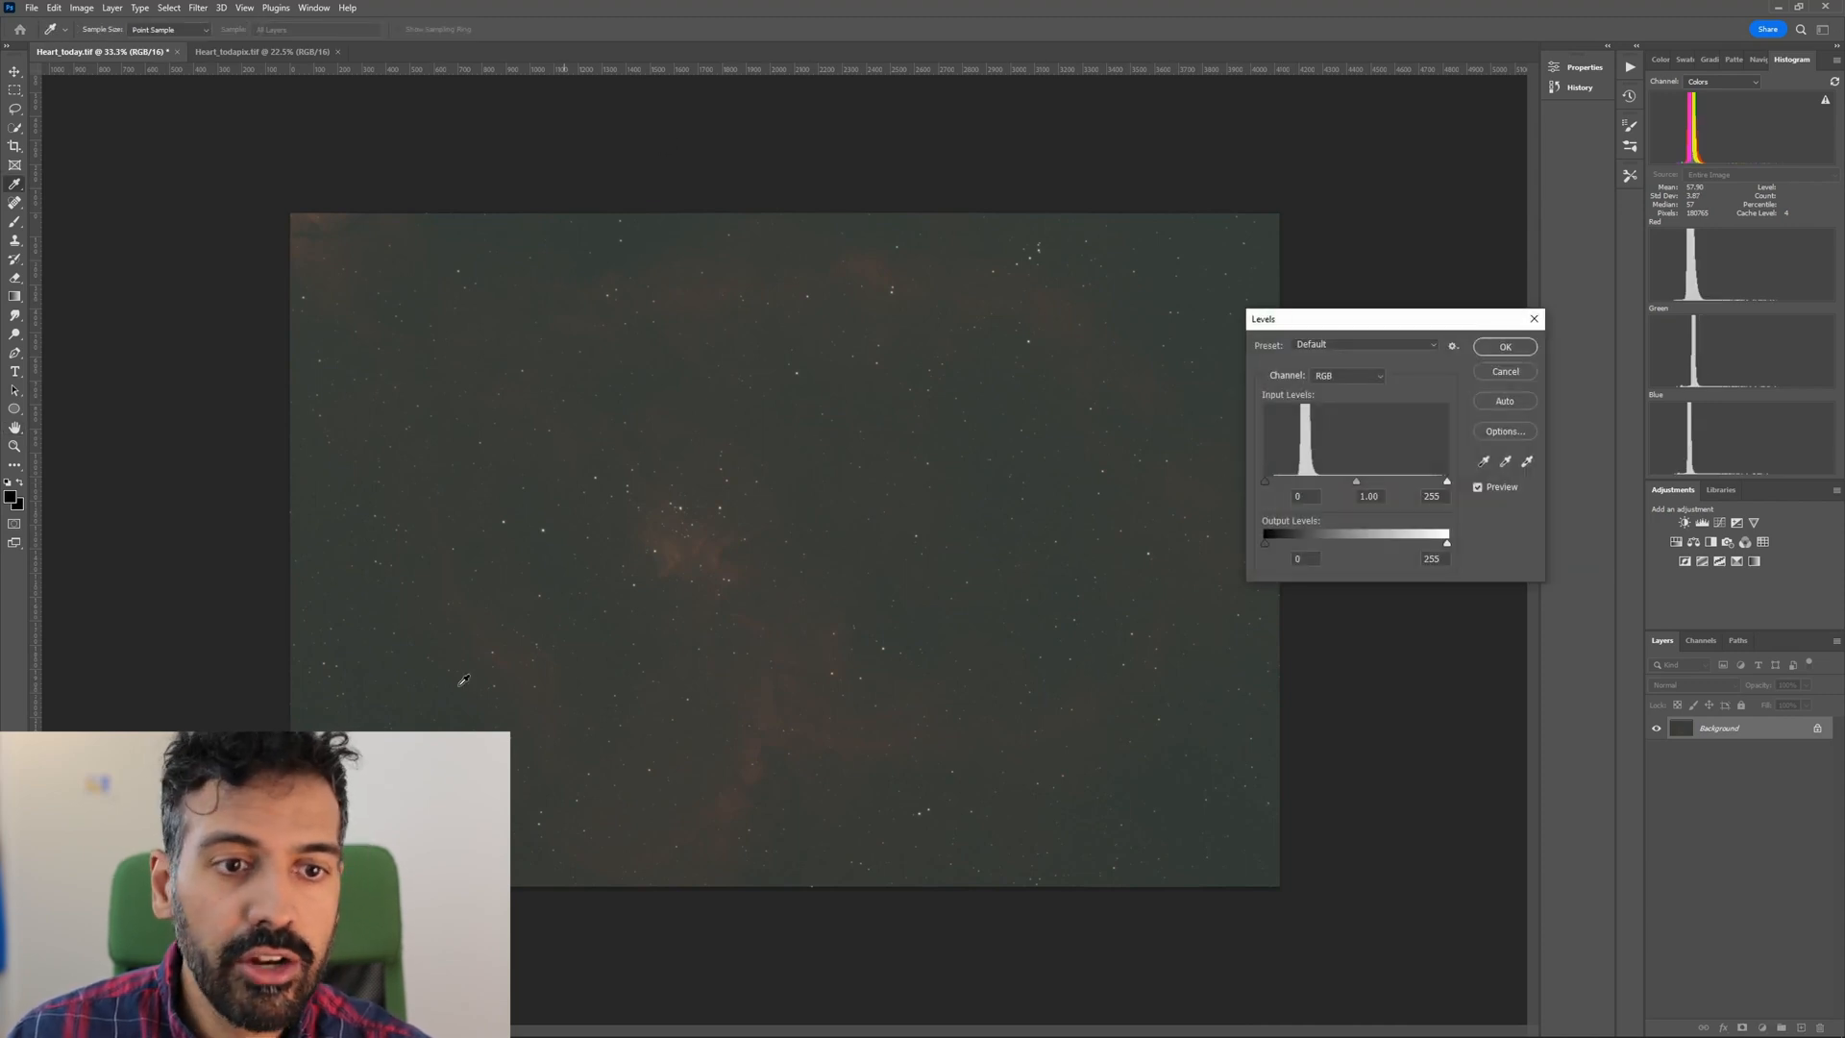
{"action": "left_click_drag", "start_coordinate": [1265, 484], "coordinate": [1299, 485]}
{"action": "key", "text": "Return"}
Rotate the whole image by 180°.
{"action": "left_click", "coordinate": [82, 9]}
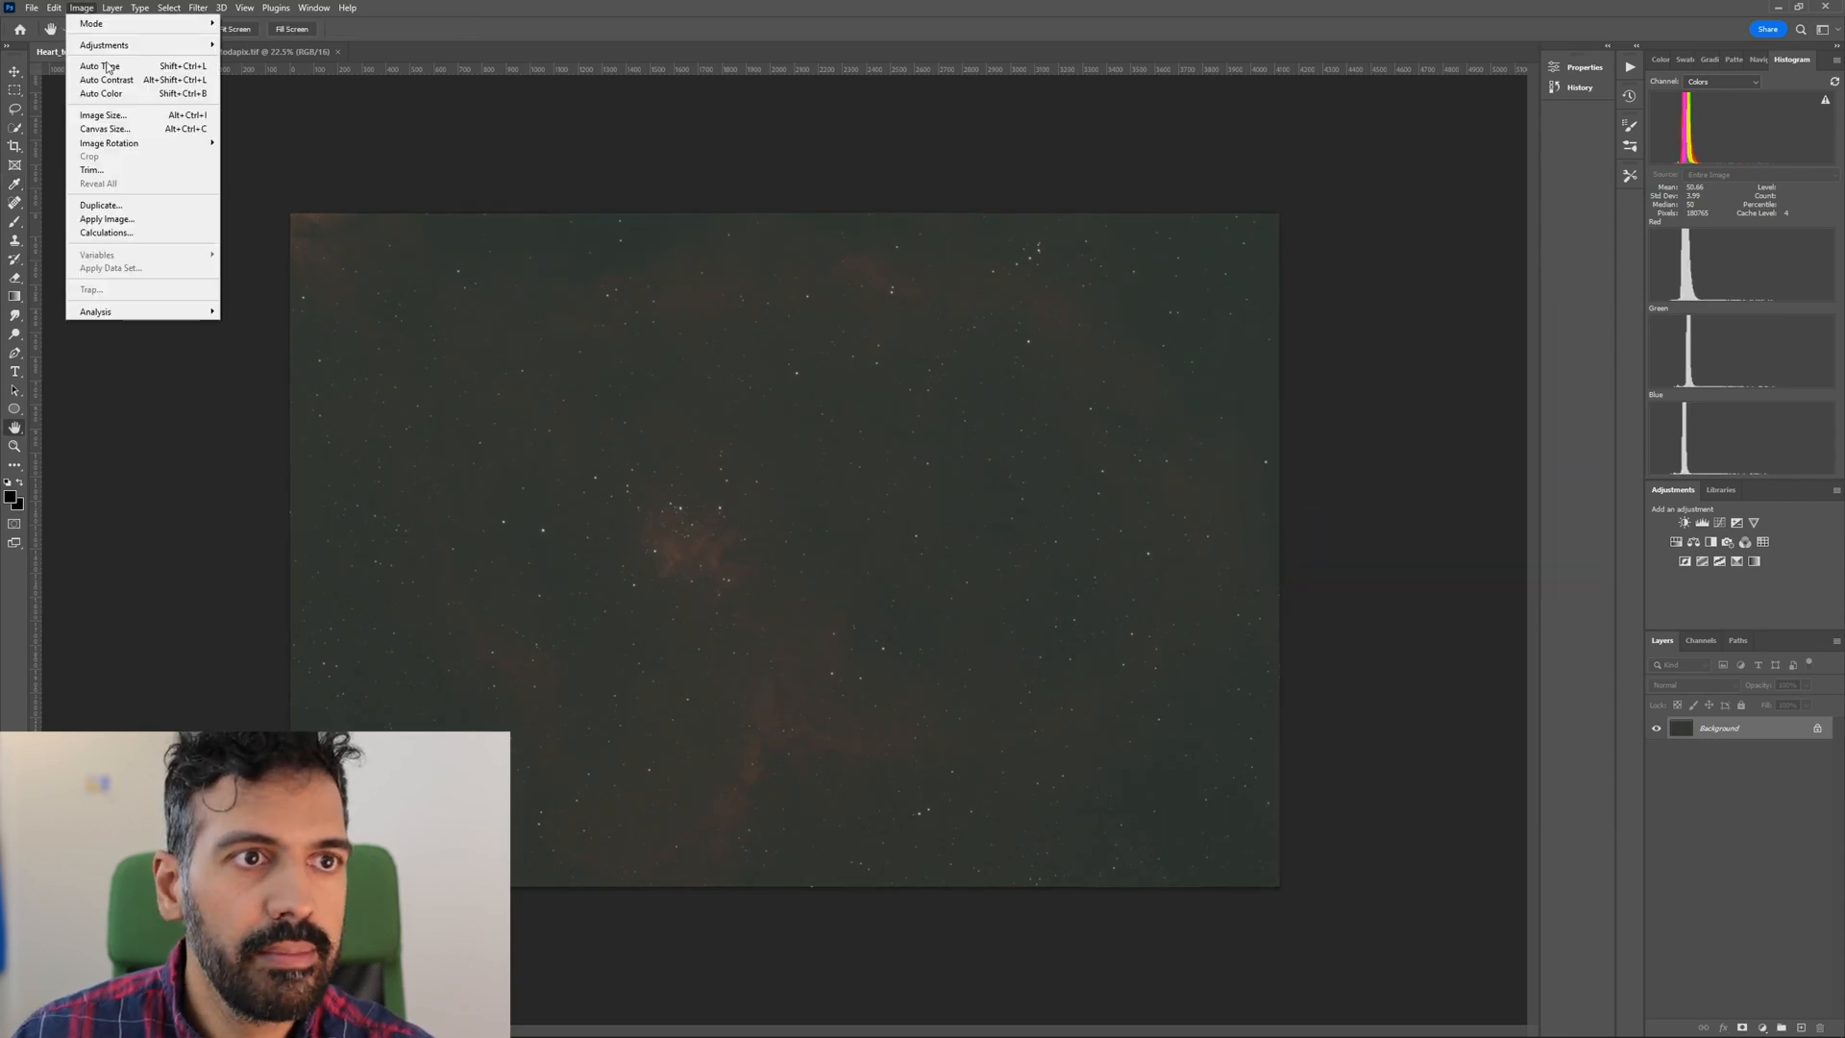
{"action": "mouse_move", "coordinate": [159, 149]}
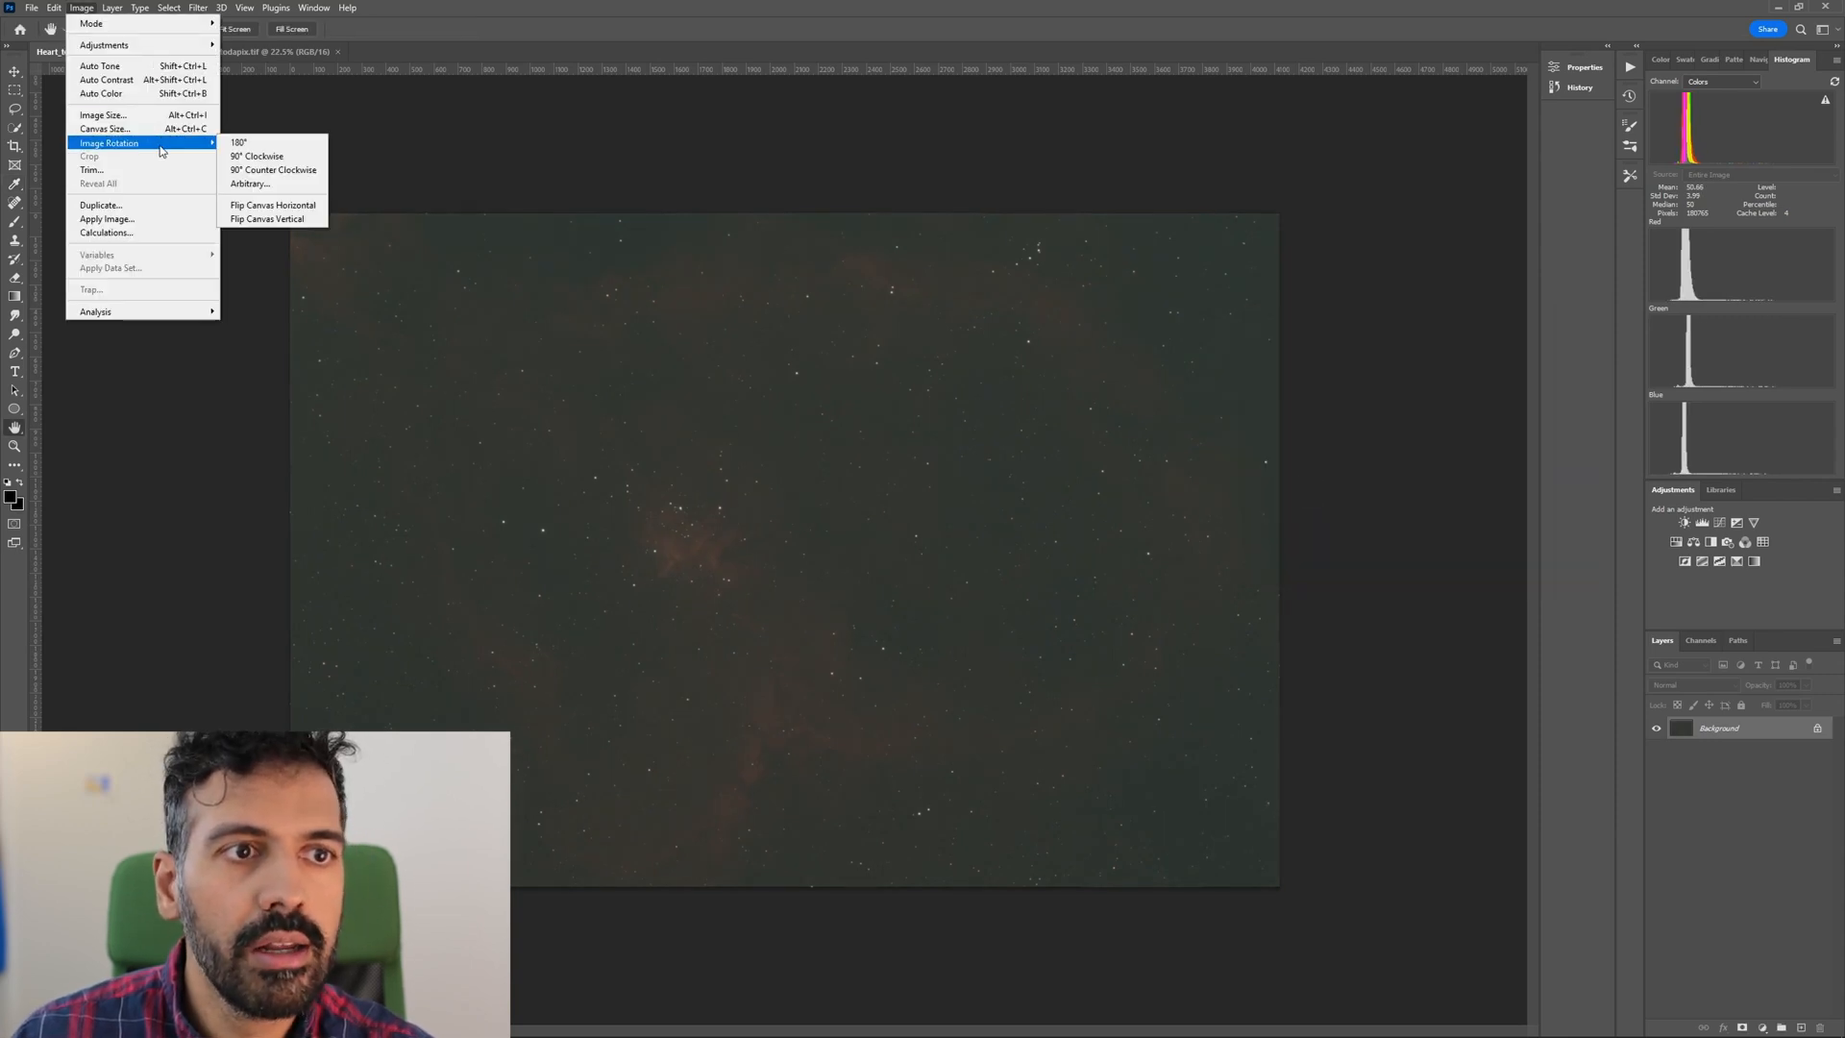
{"action": "left_click", "coordinate": [256, 147]}
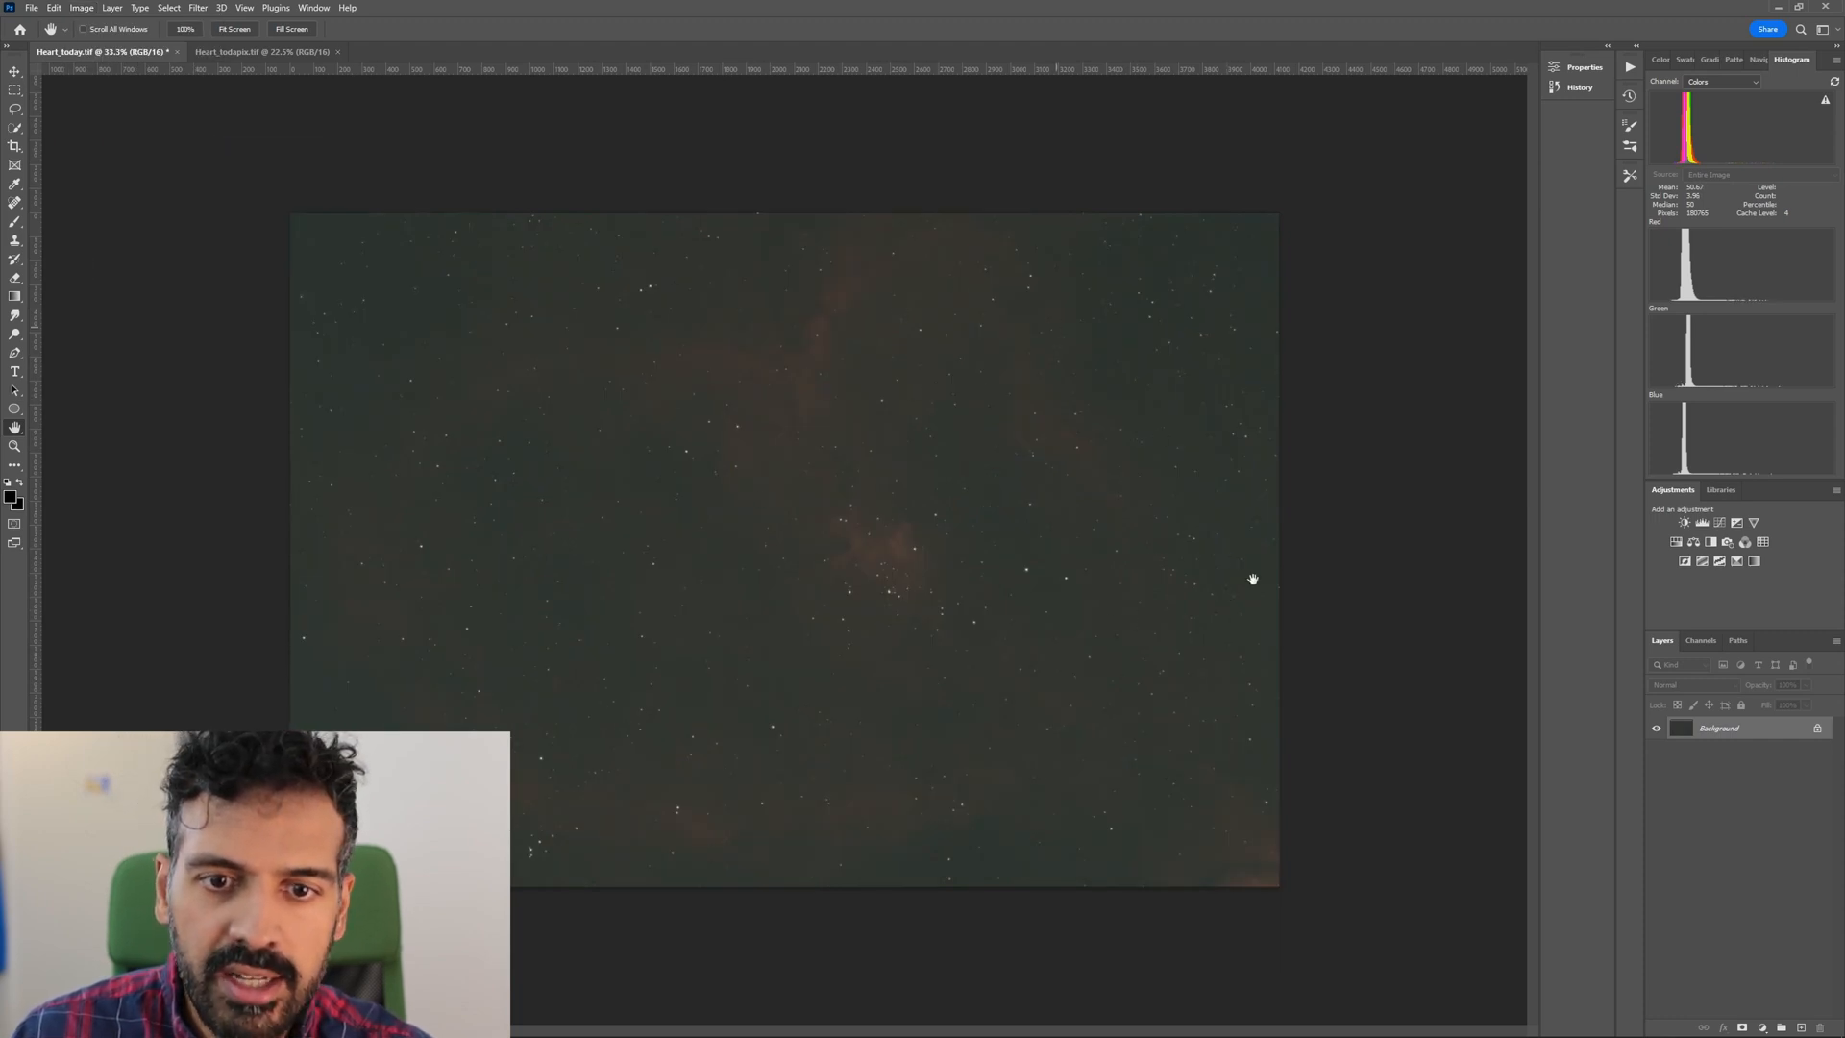
Examine the nebula core and its surrounding stars up close, and return to viewing the whole image.
{"action": "key", "text": "z"}
{"action": "left_click", "coordinate": [904, 558]}
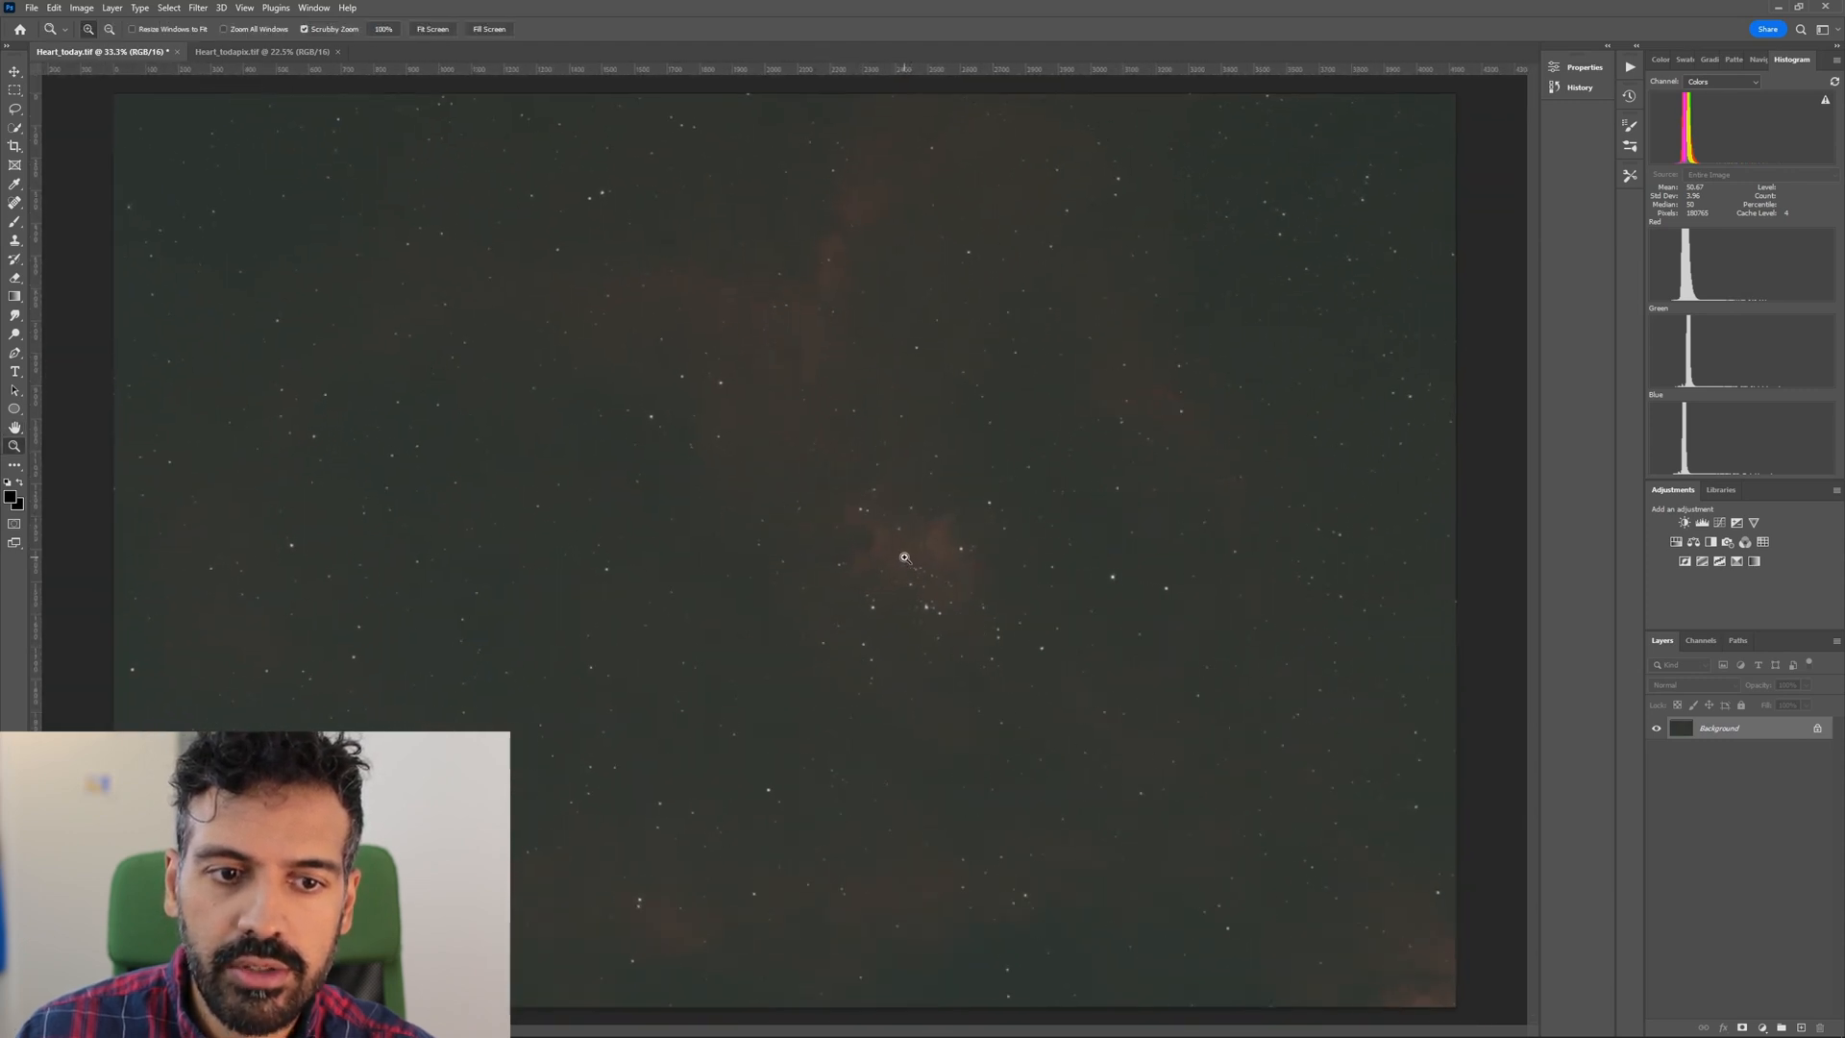
{"action": "left_click_drag", "start_coordinate": [979, 616], "coordinate": [1021, 596]}
{"action": "left_click_drag", "start_coordinate": [797, 462], "coordinate": [734, 495]}
{"action": "left_click_drag", "start_coordinate": [779, 419], "coordinate": [896, 641]}
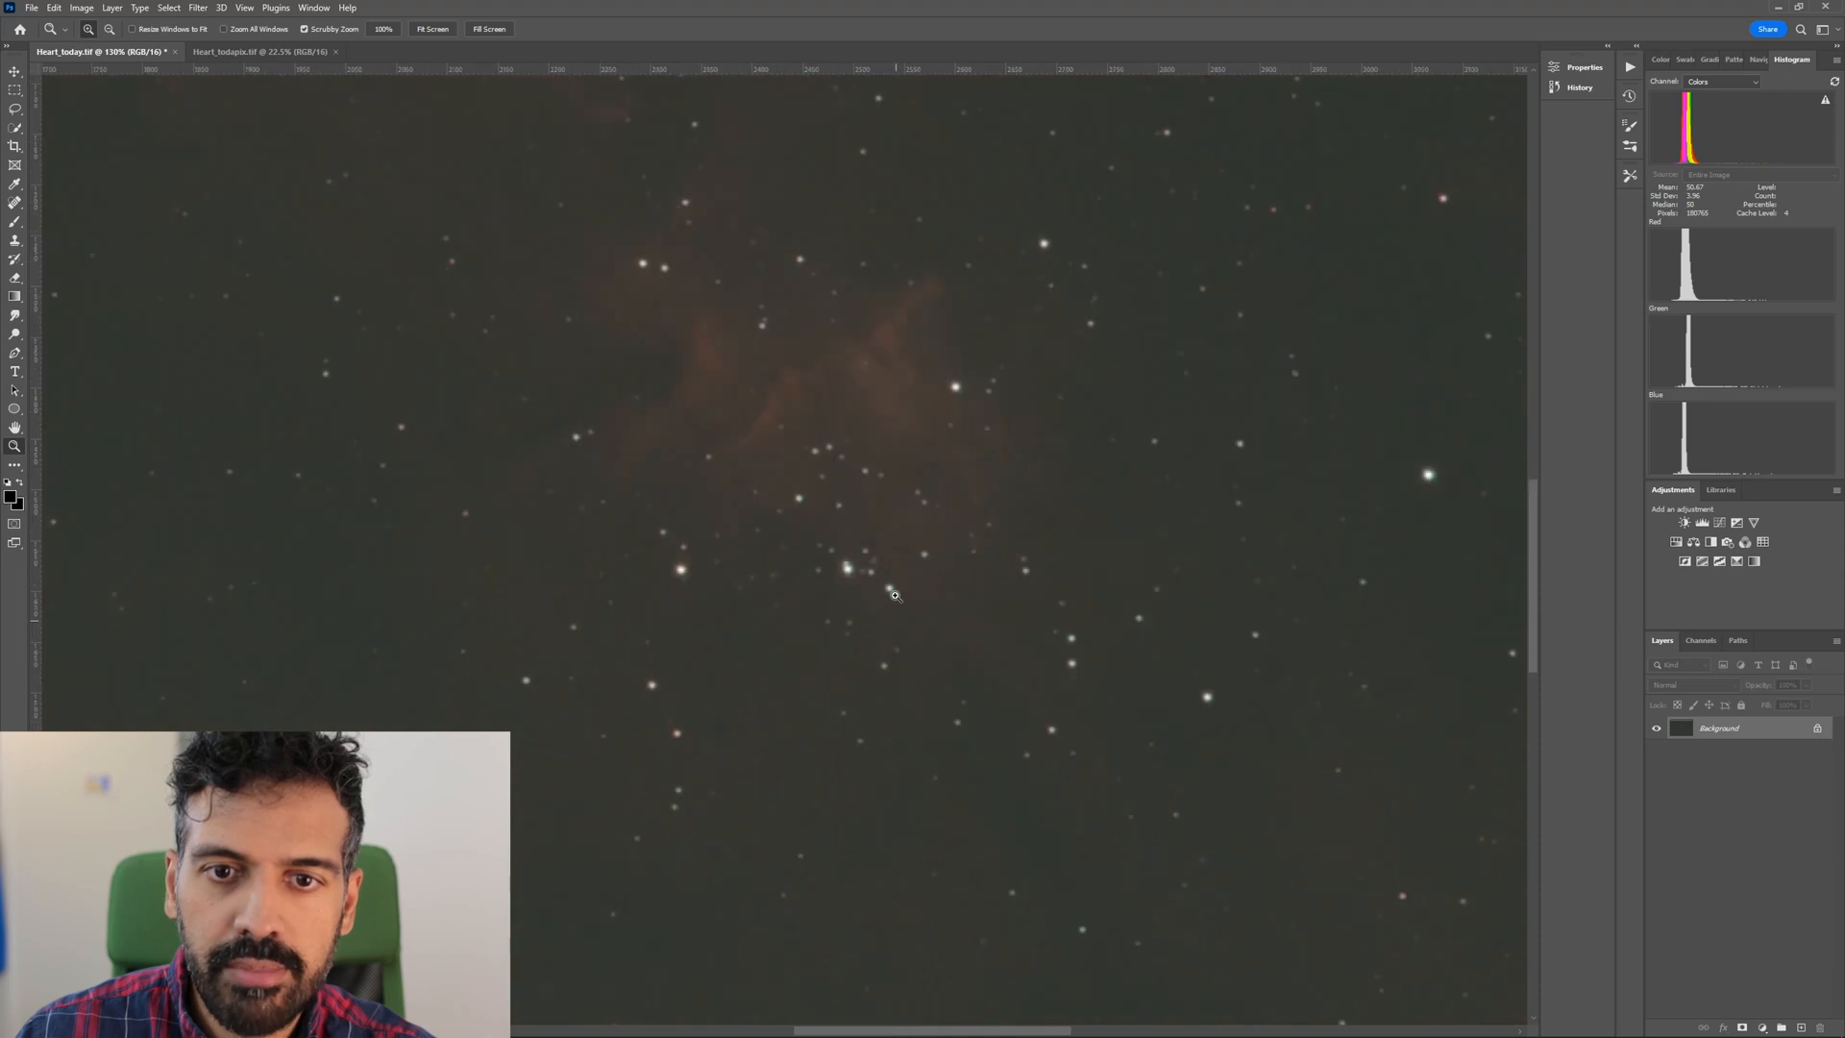
{"action": "left_click_drag", "start_coordinate": [961, 383], "coordinate": [952, 396]}
{"action": "left_click_drag", "start_coordinate": [862, 501], "coordinate": [578, 430]}
{"action": "left_click_drag", "start_coordinate": [1031, 548], "coordinate": [967, 547]}
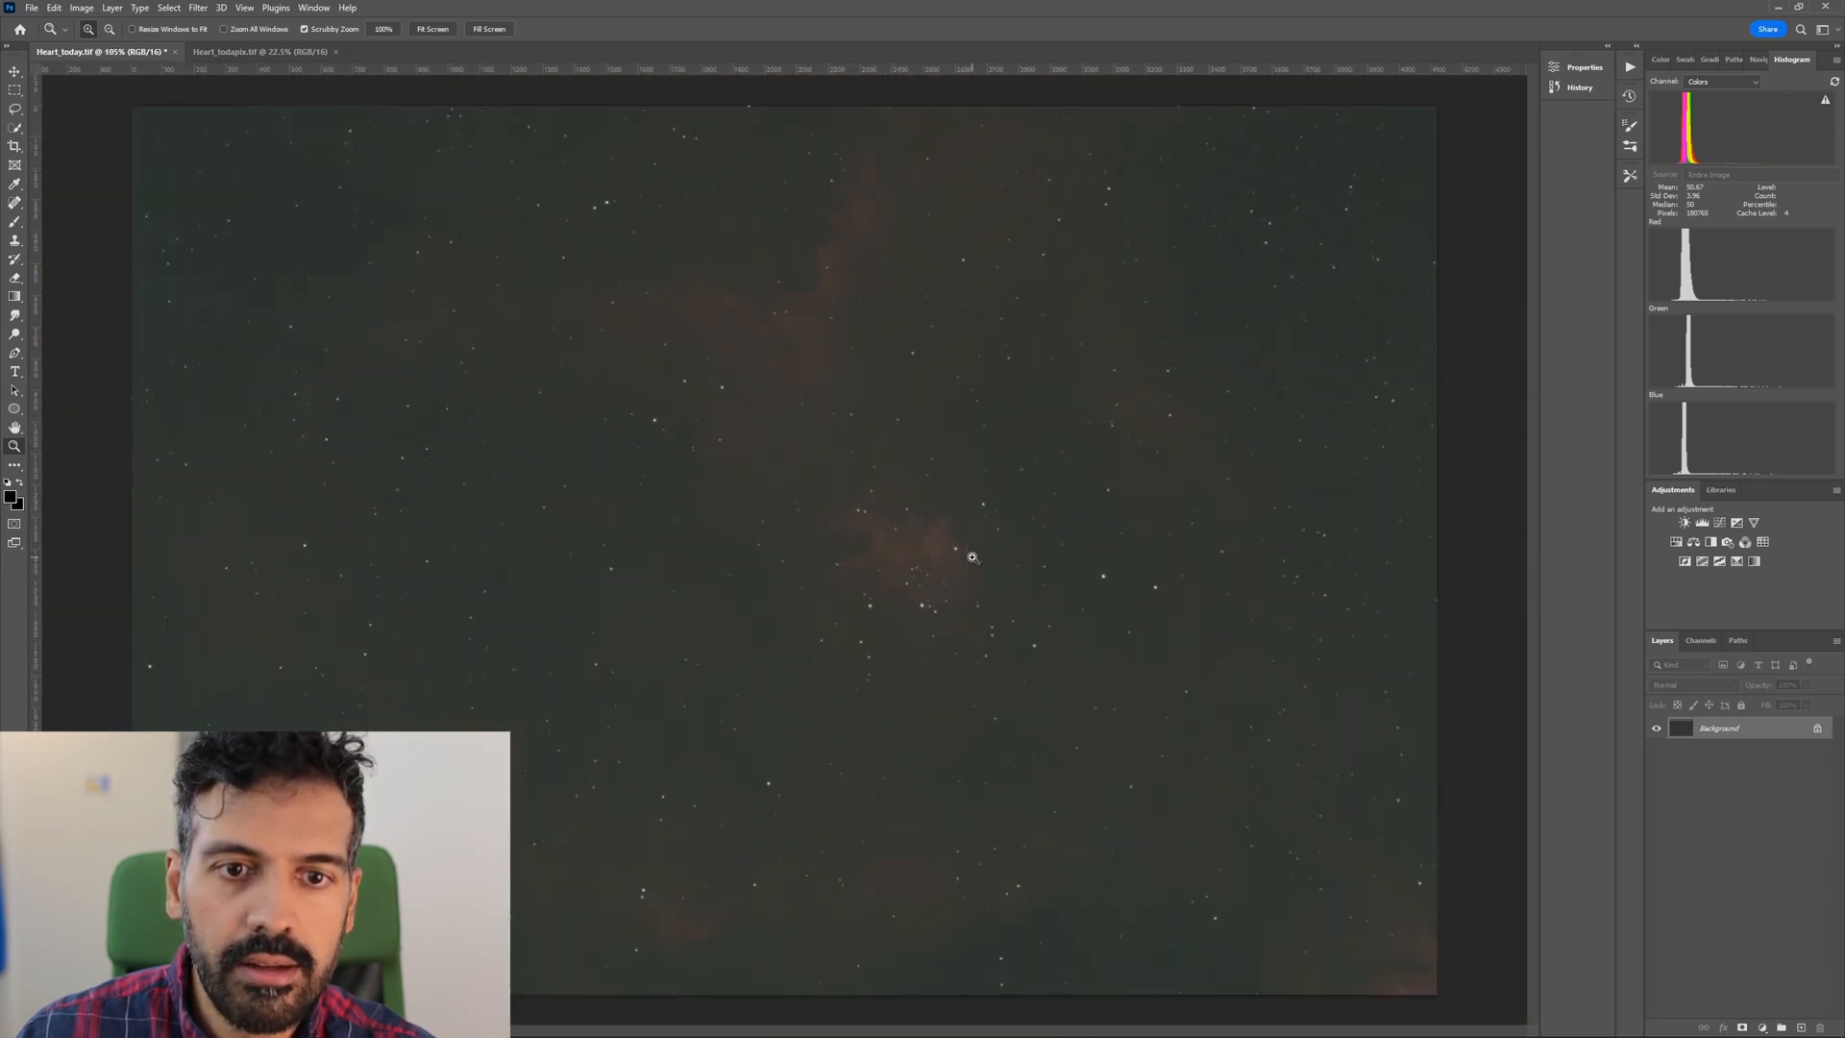
{"action": "key", "text": "h"}
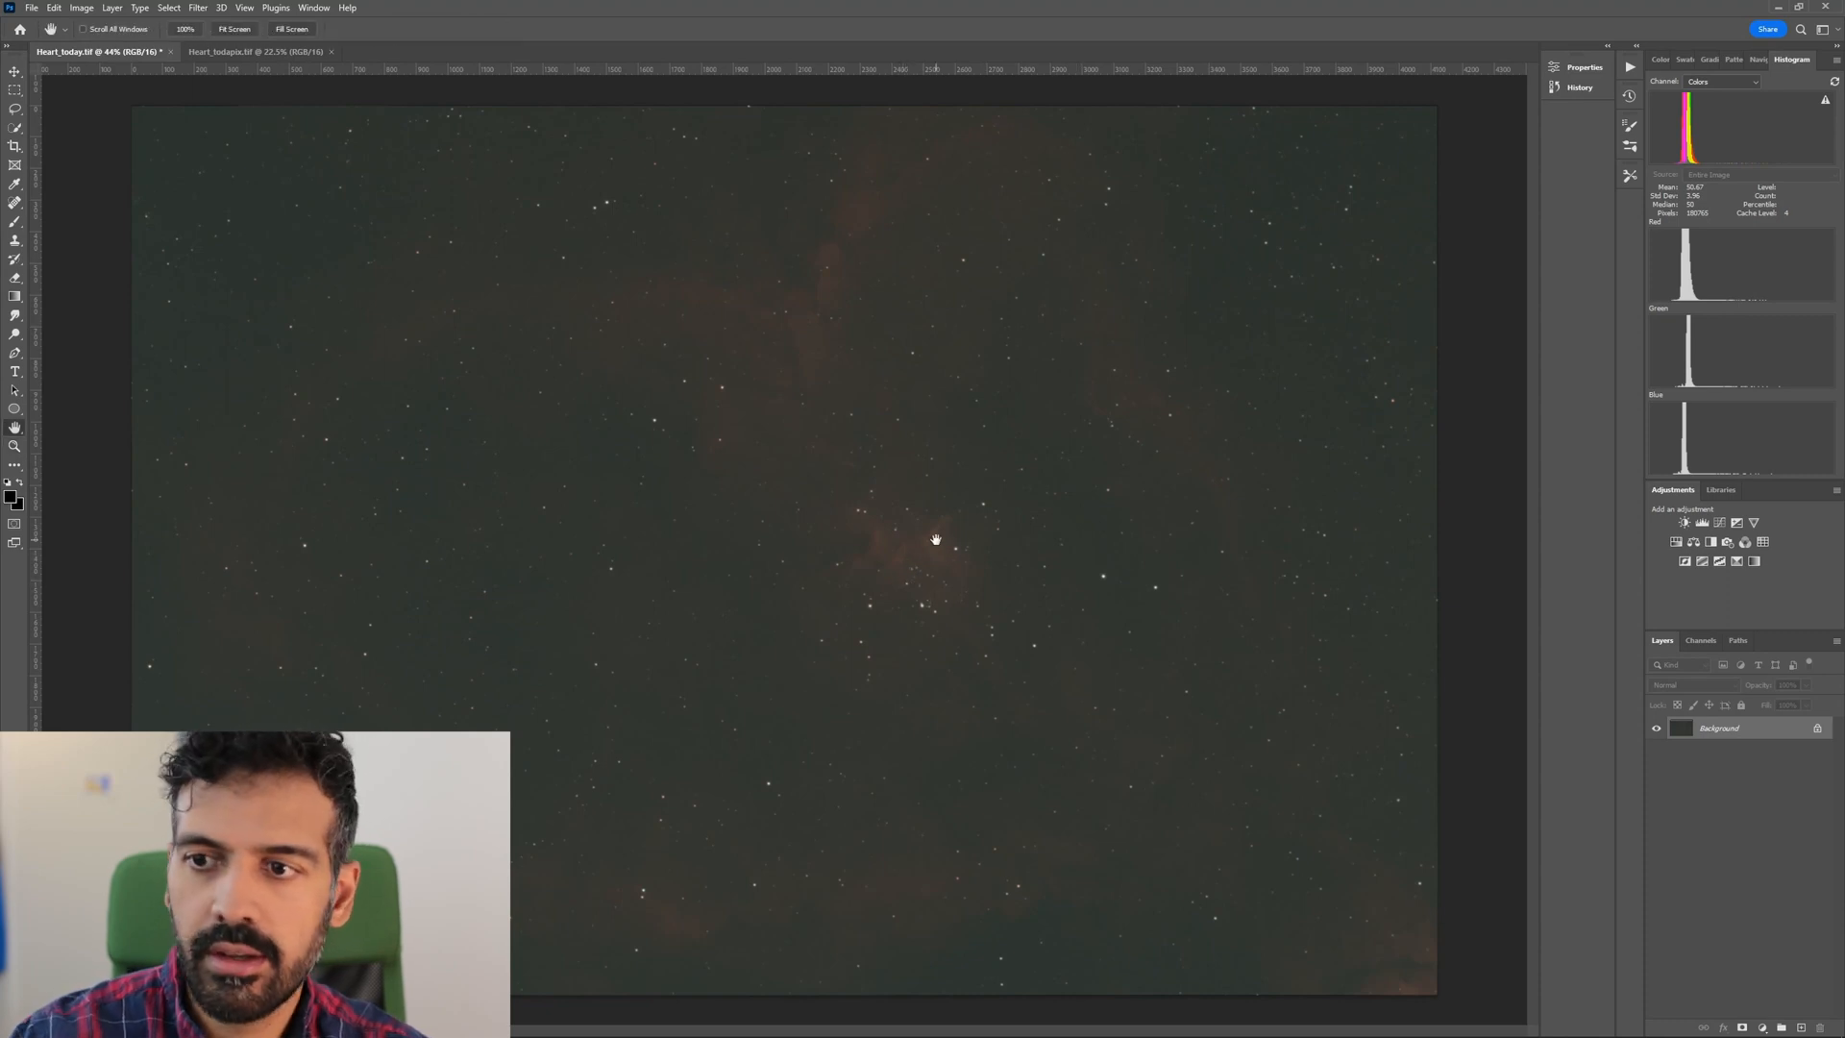
Set the green channel's black input to 7 in Levels to remove the remaining green cast.
{"action": "key", "text": "ctrl+l"}
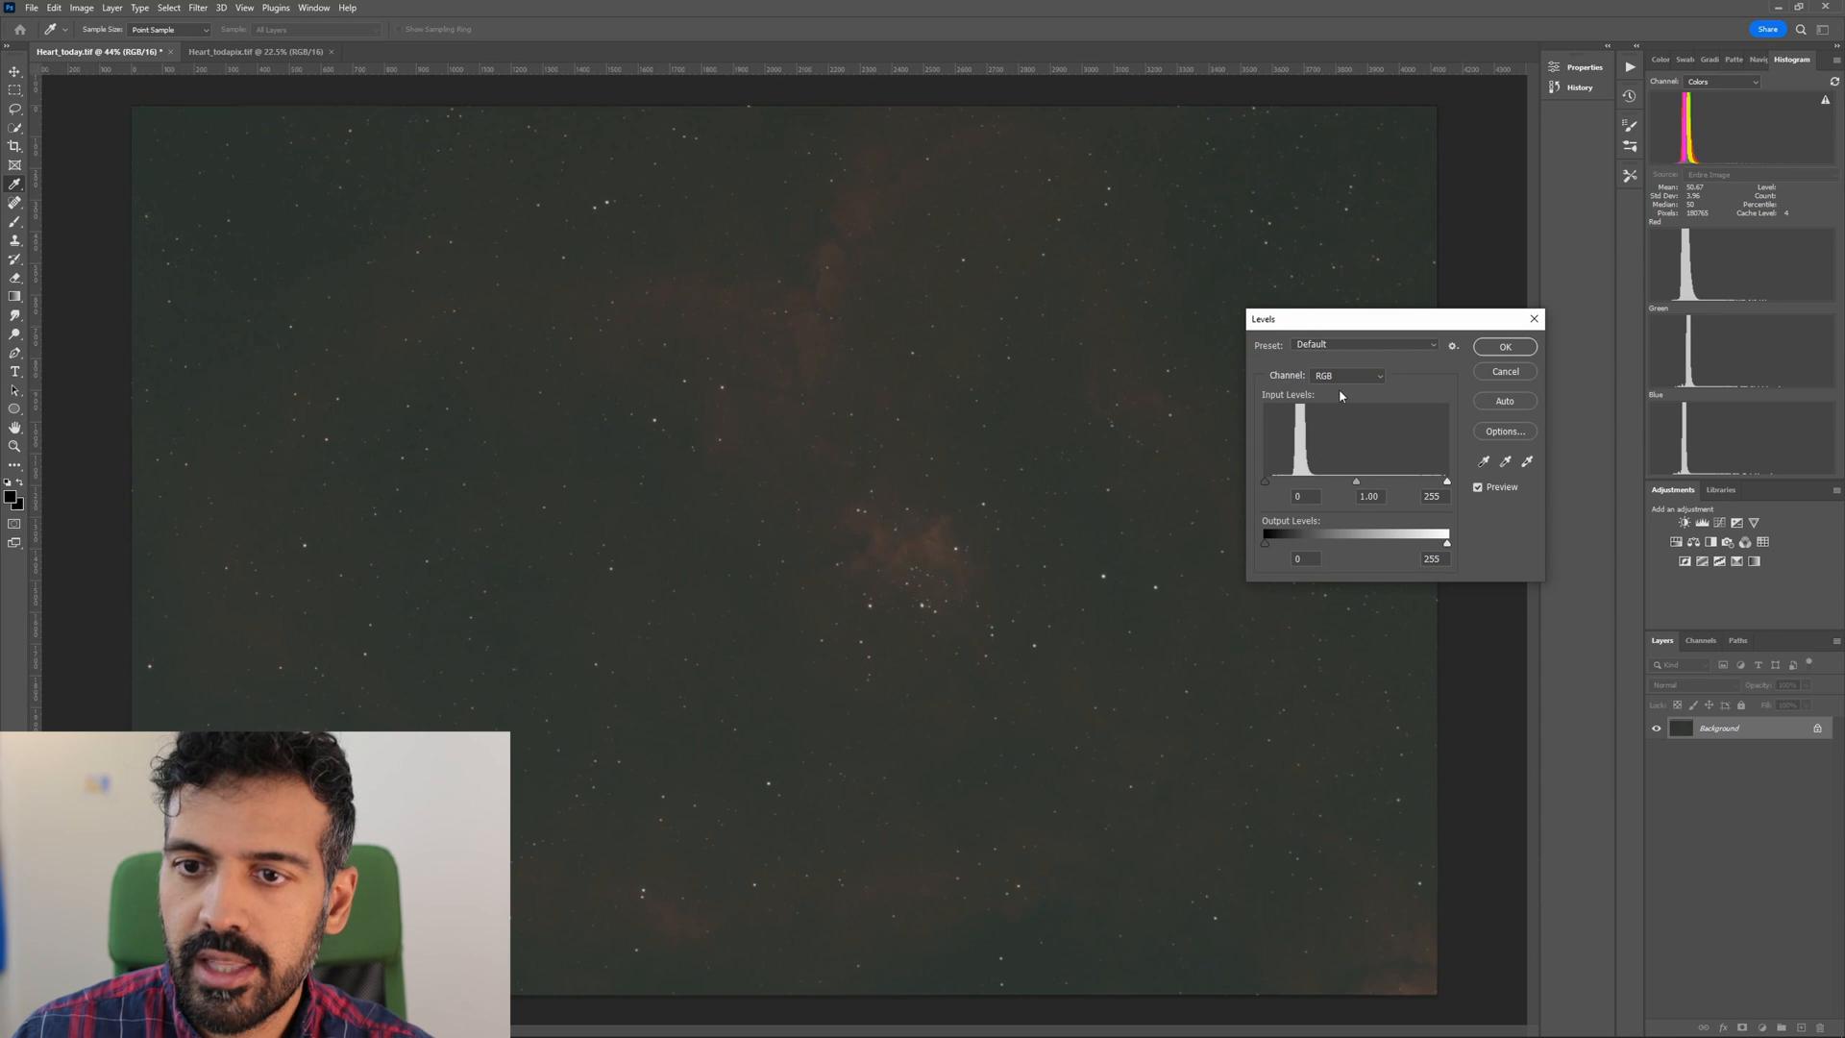
{"action": "scroll", "coordinate": [1350, 379], "scroll_direction": "down", "scroll_amount": 1}
{"action": "scroll", "coordinate": [1350, 380], "scroll_direction": "down", "scroll_amount": 1}
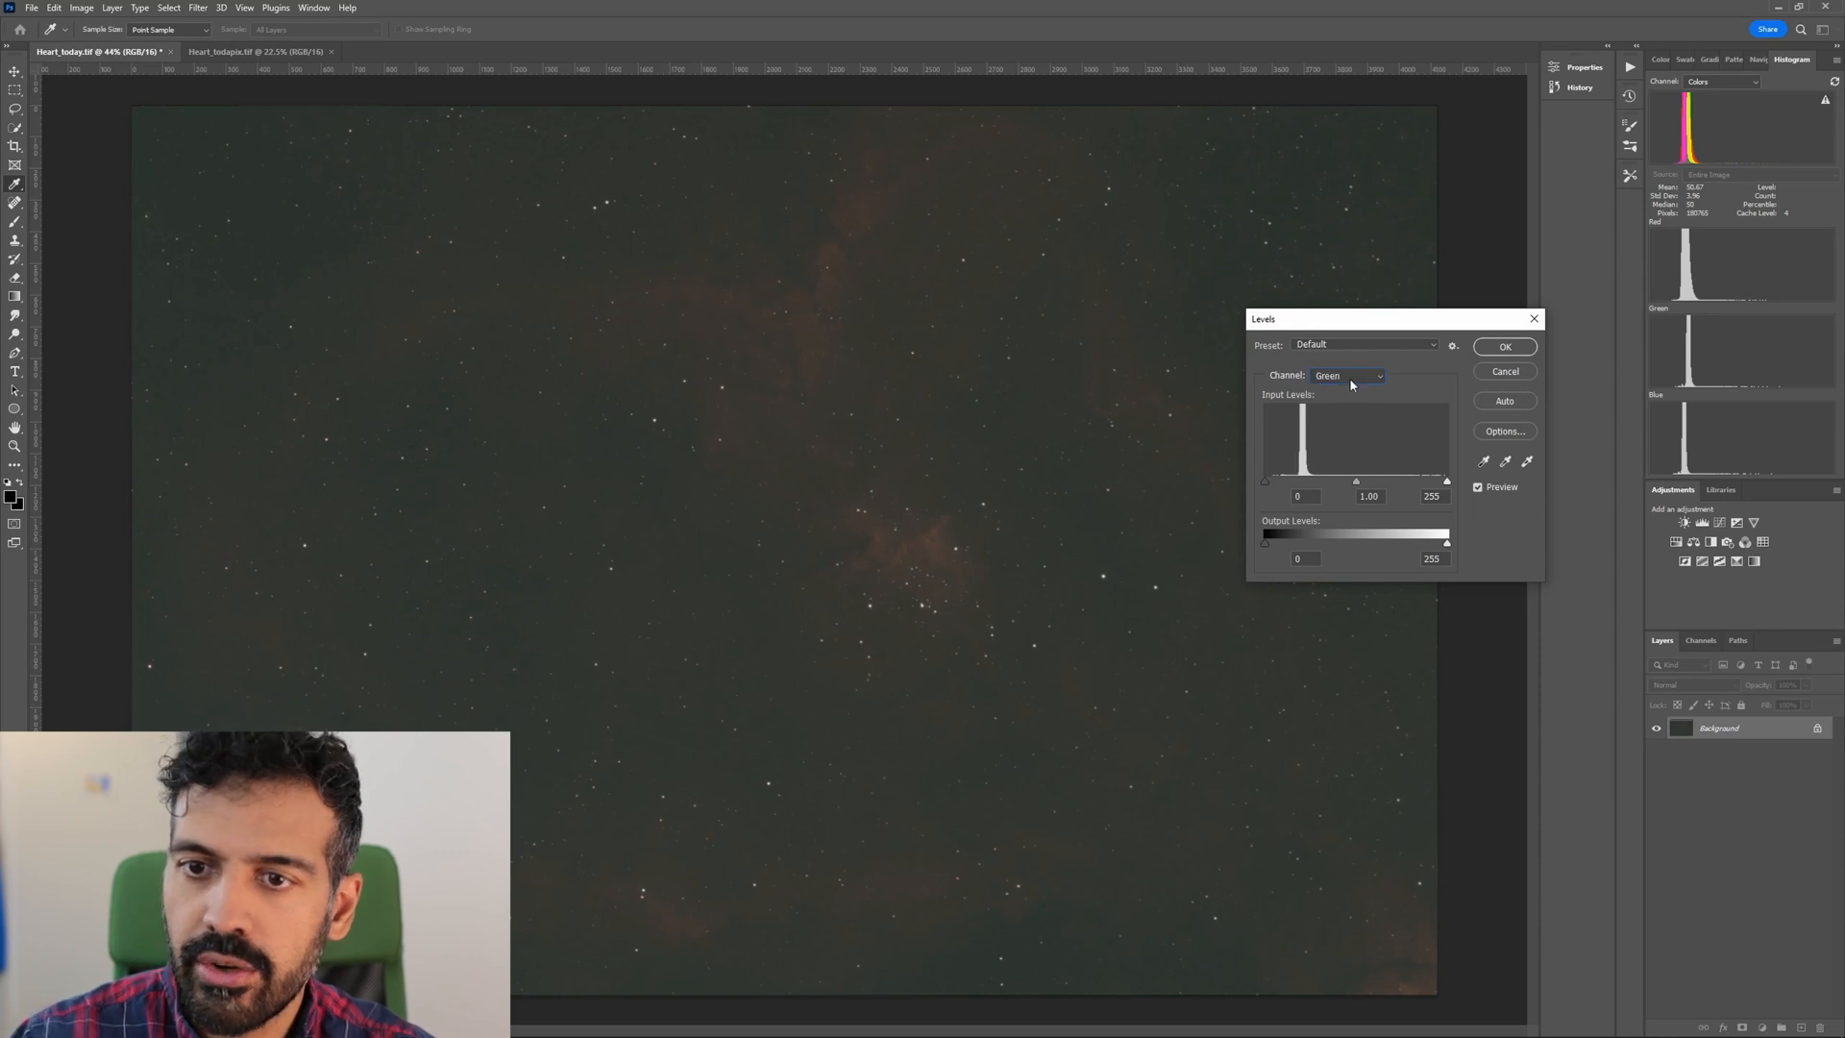
{"action": "left_click_drag", "start_coordinate": [1272, 486], "coordinate": [1271, 488]}
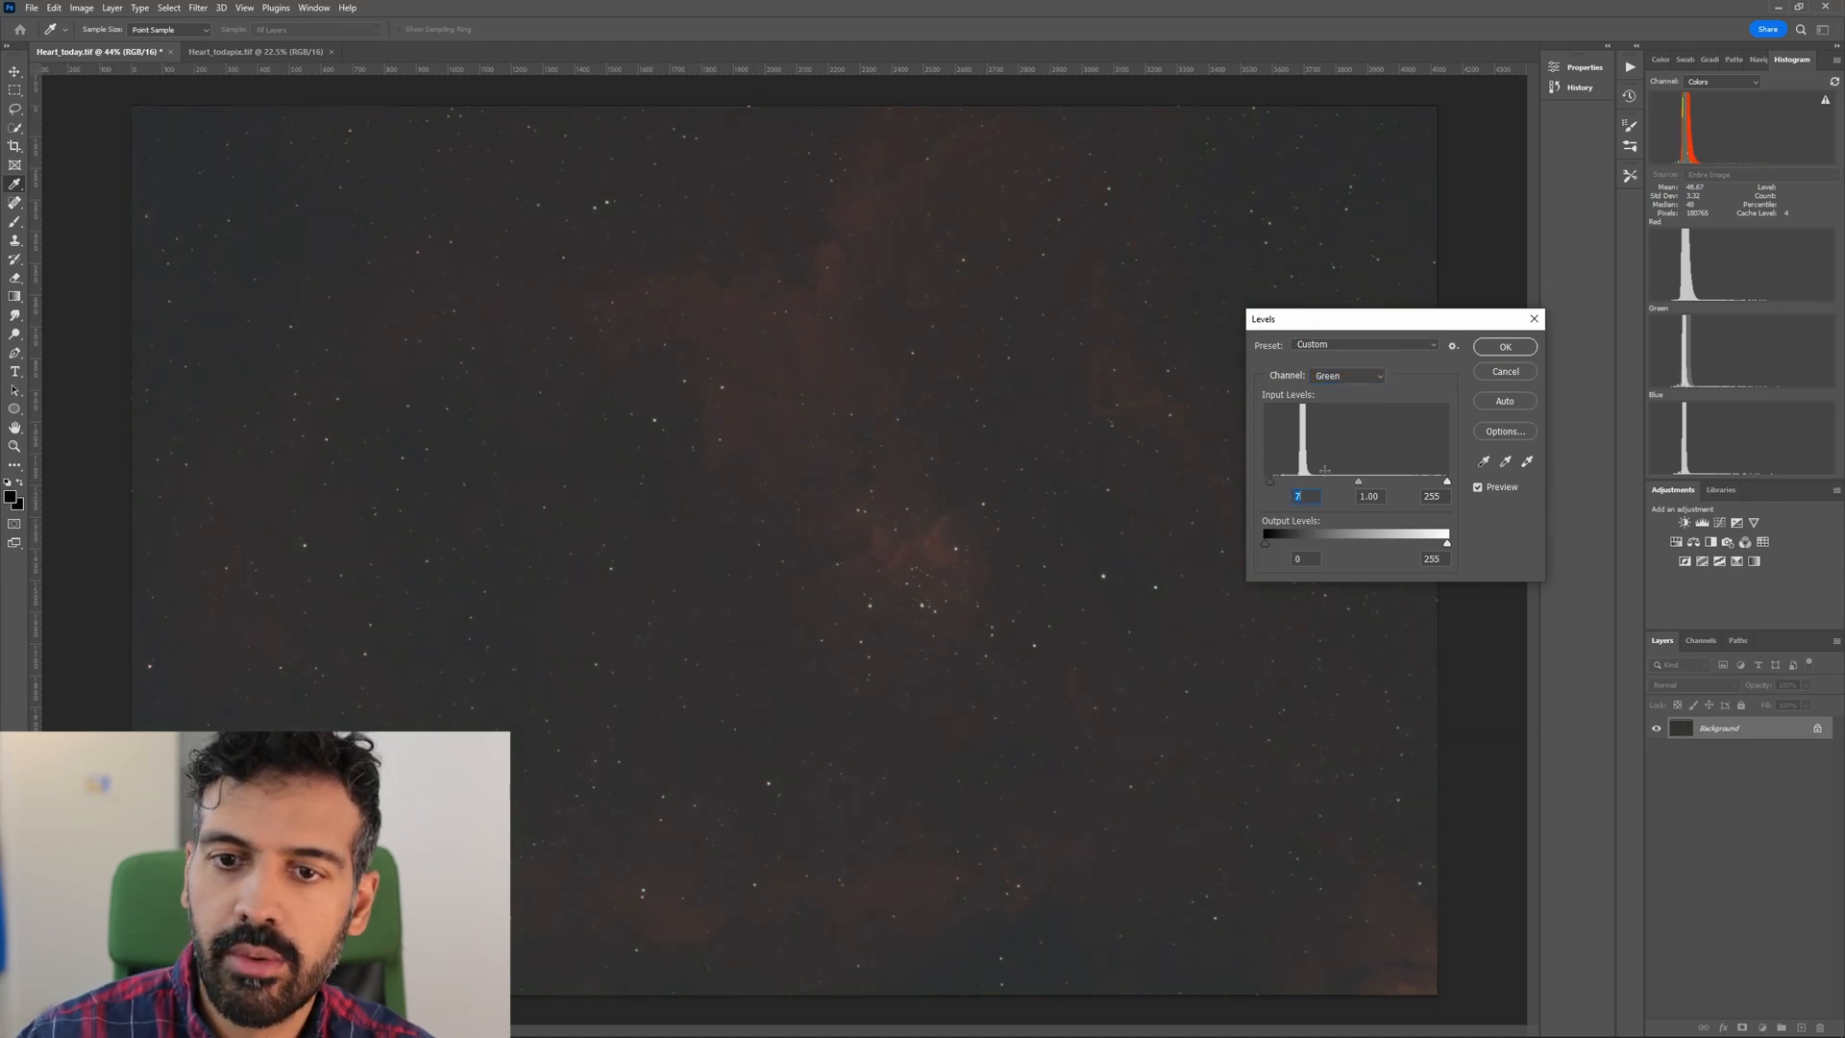
{"action": "key", "text": "Return"}
Stretch the composite RGB levels with a black input of 15 and midtones of 1.42.
{"action": "key", "text": "ctrl+l"}
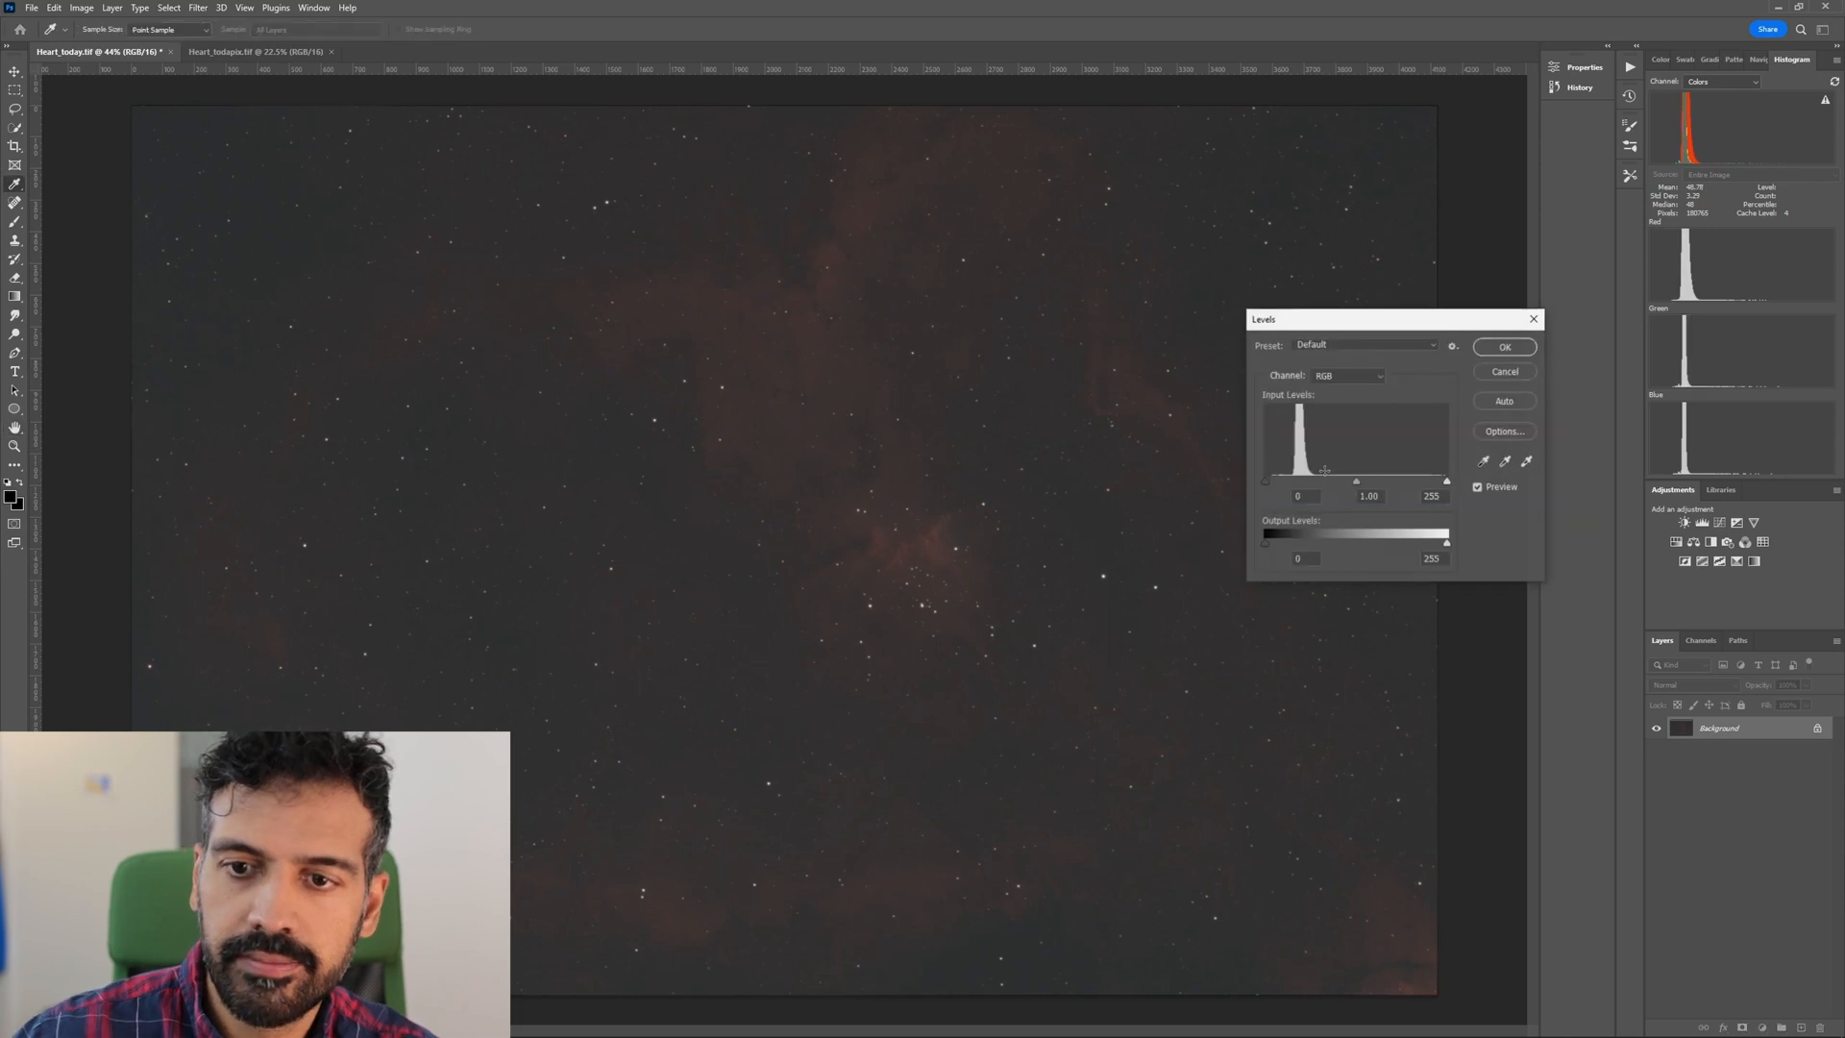
{"action": "left_click_drag", "start_coordinate": [1355, 482], "coordinate": [1276, 486]}
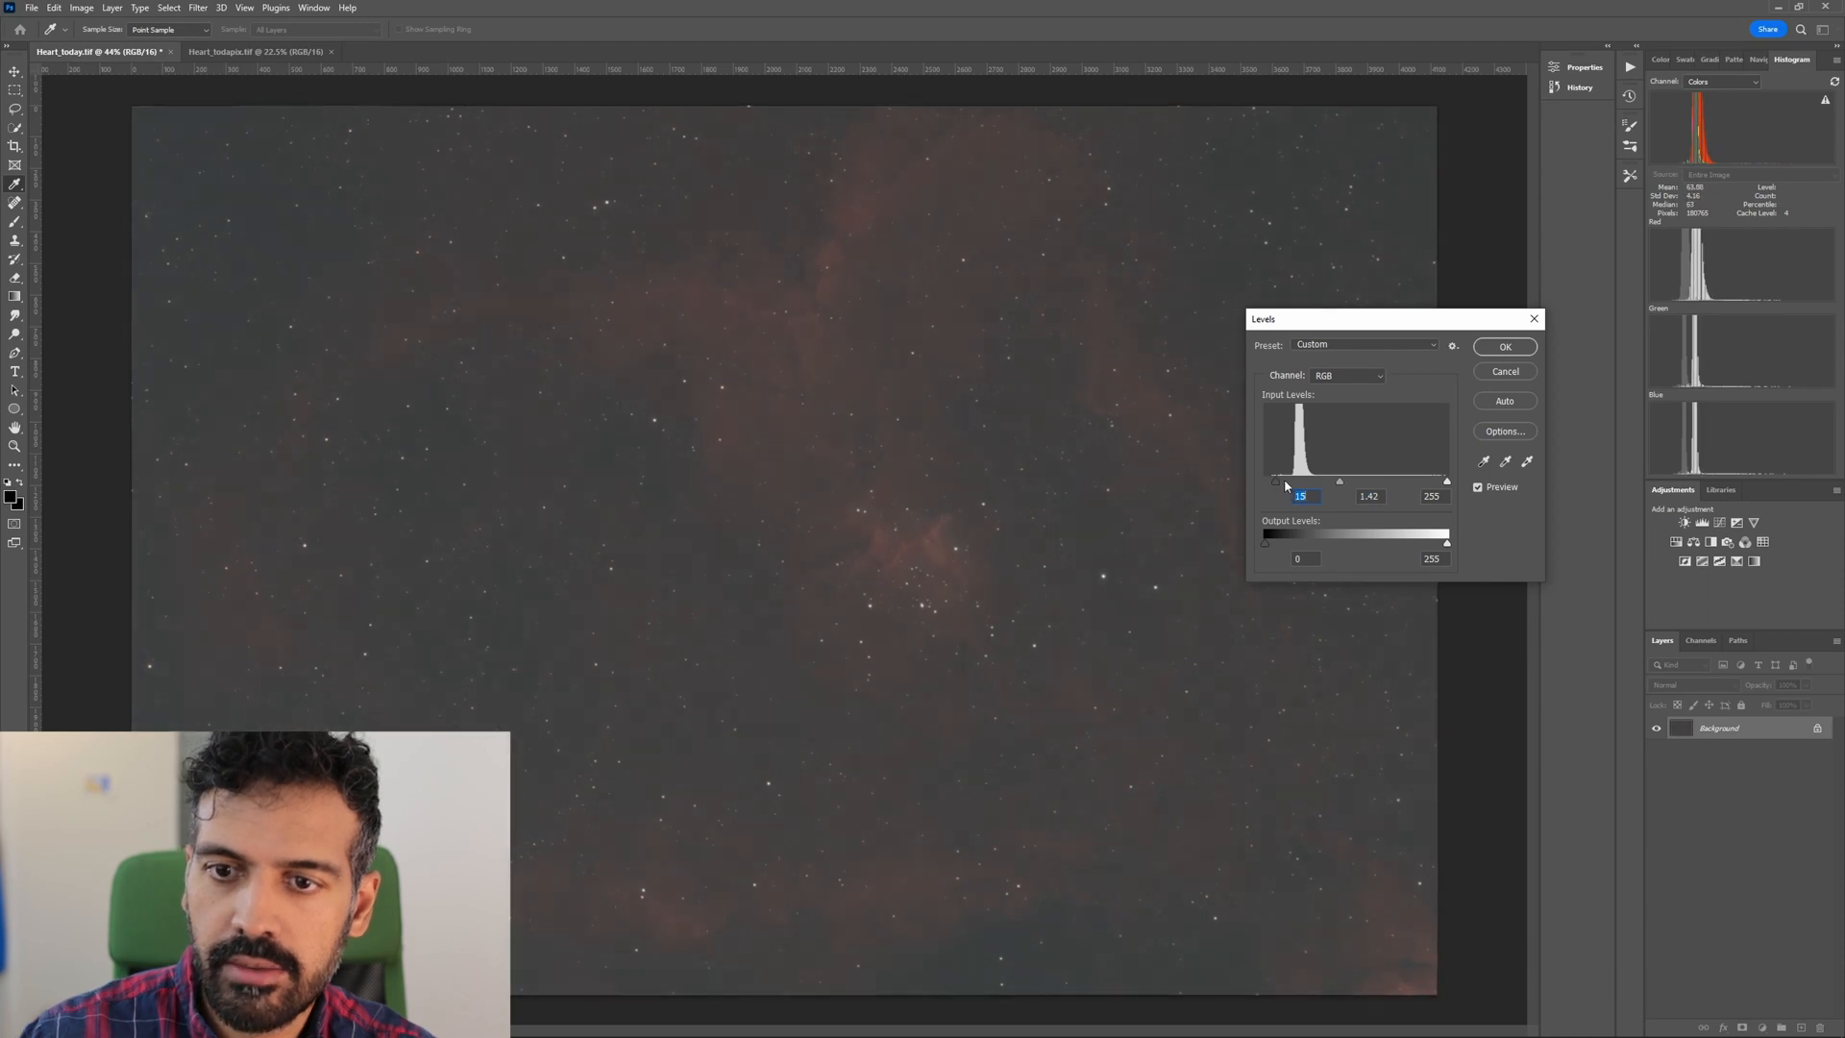
{"action": "key", "text": "Return"}
Darken the composite RGB levels with a black input of 13.
{"action": "key", "text": "ctrl+l"}
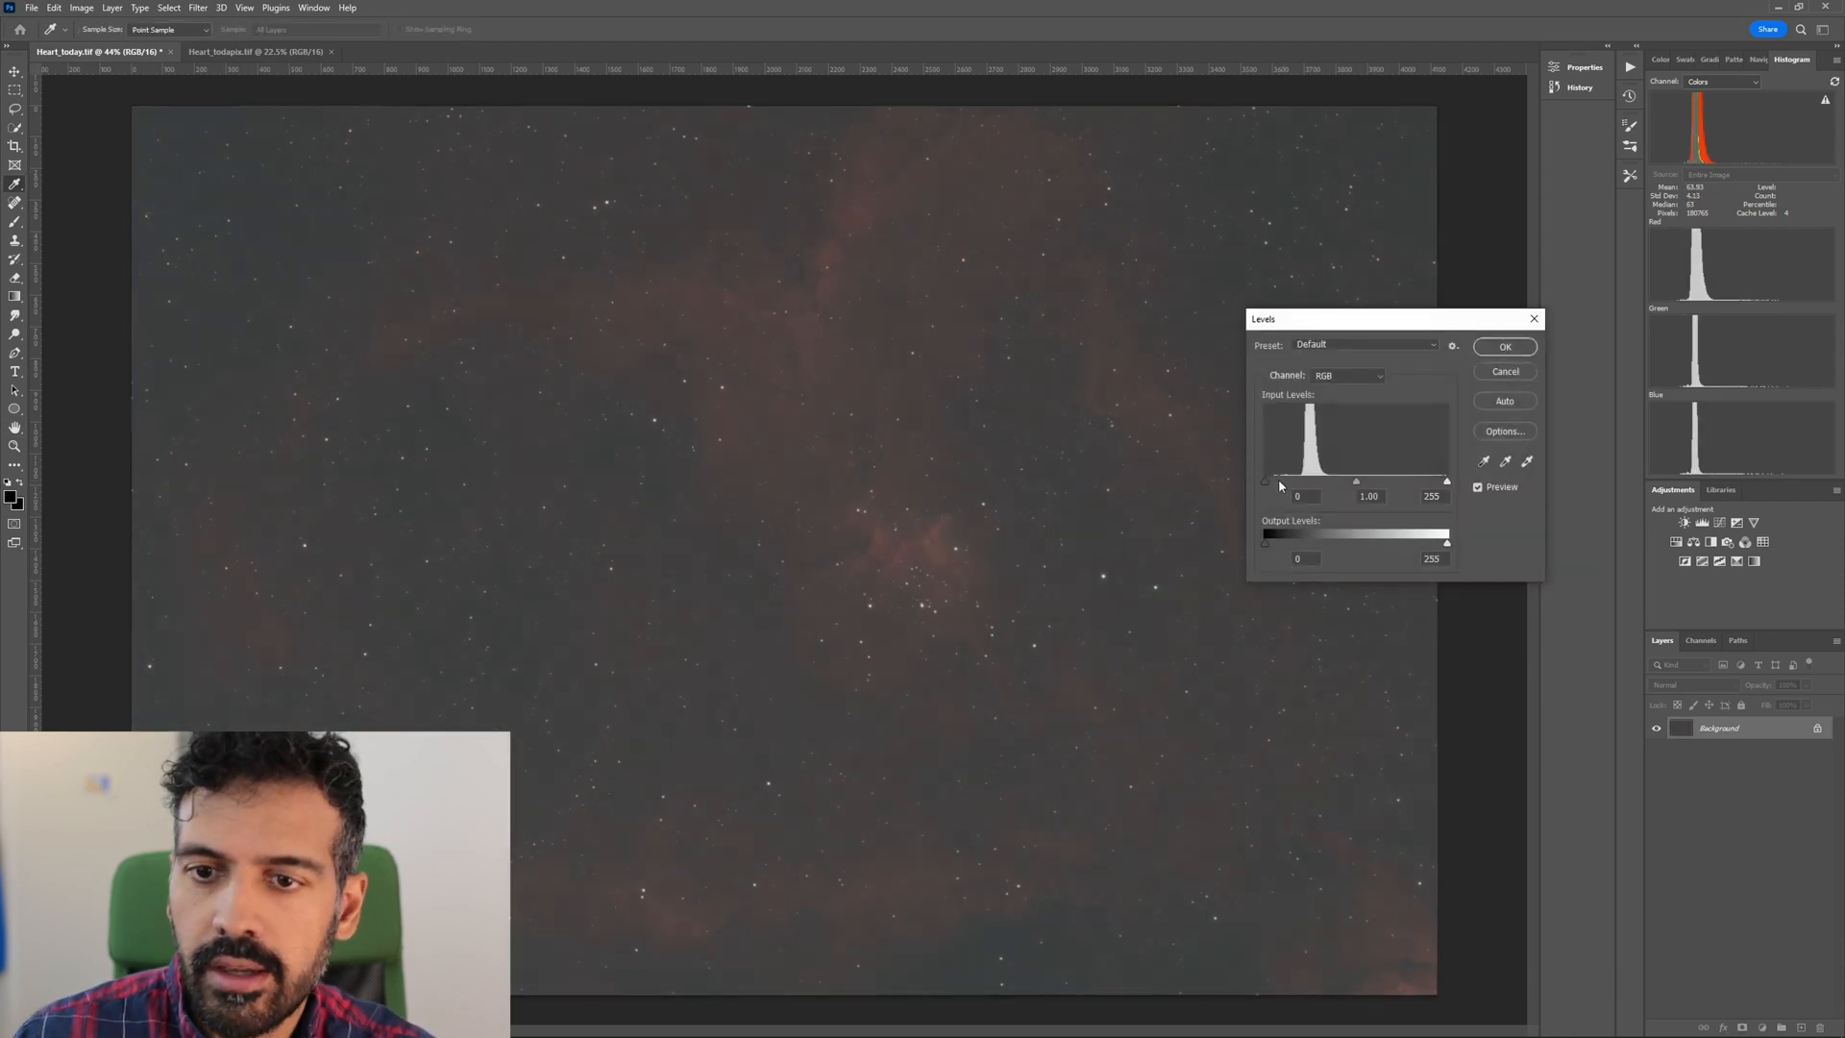
{"action": "left_click_drag", "start_coordinate": [1267, 487], "coordinate": [1274, 489]}
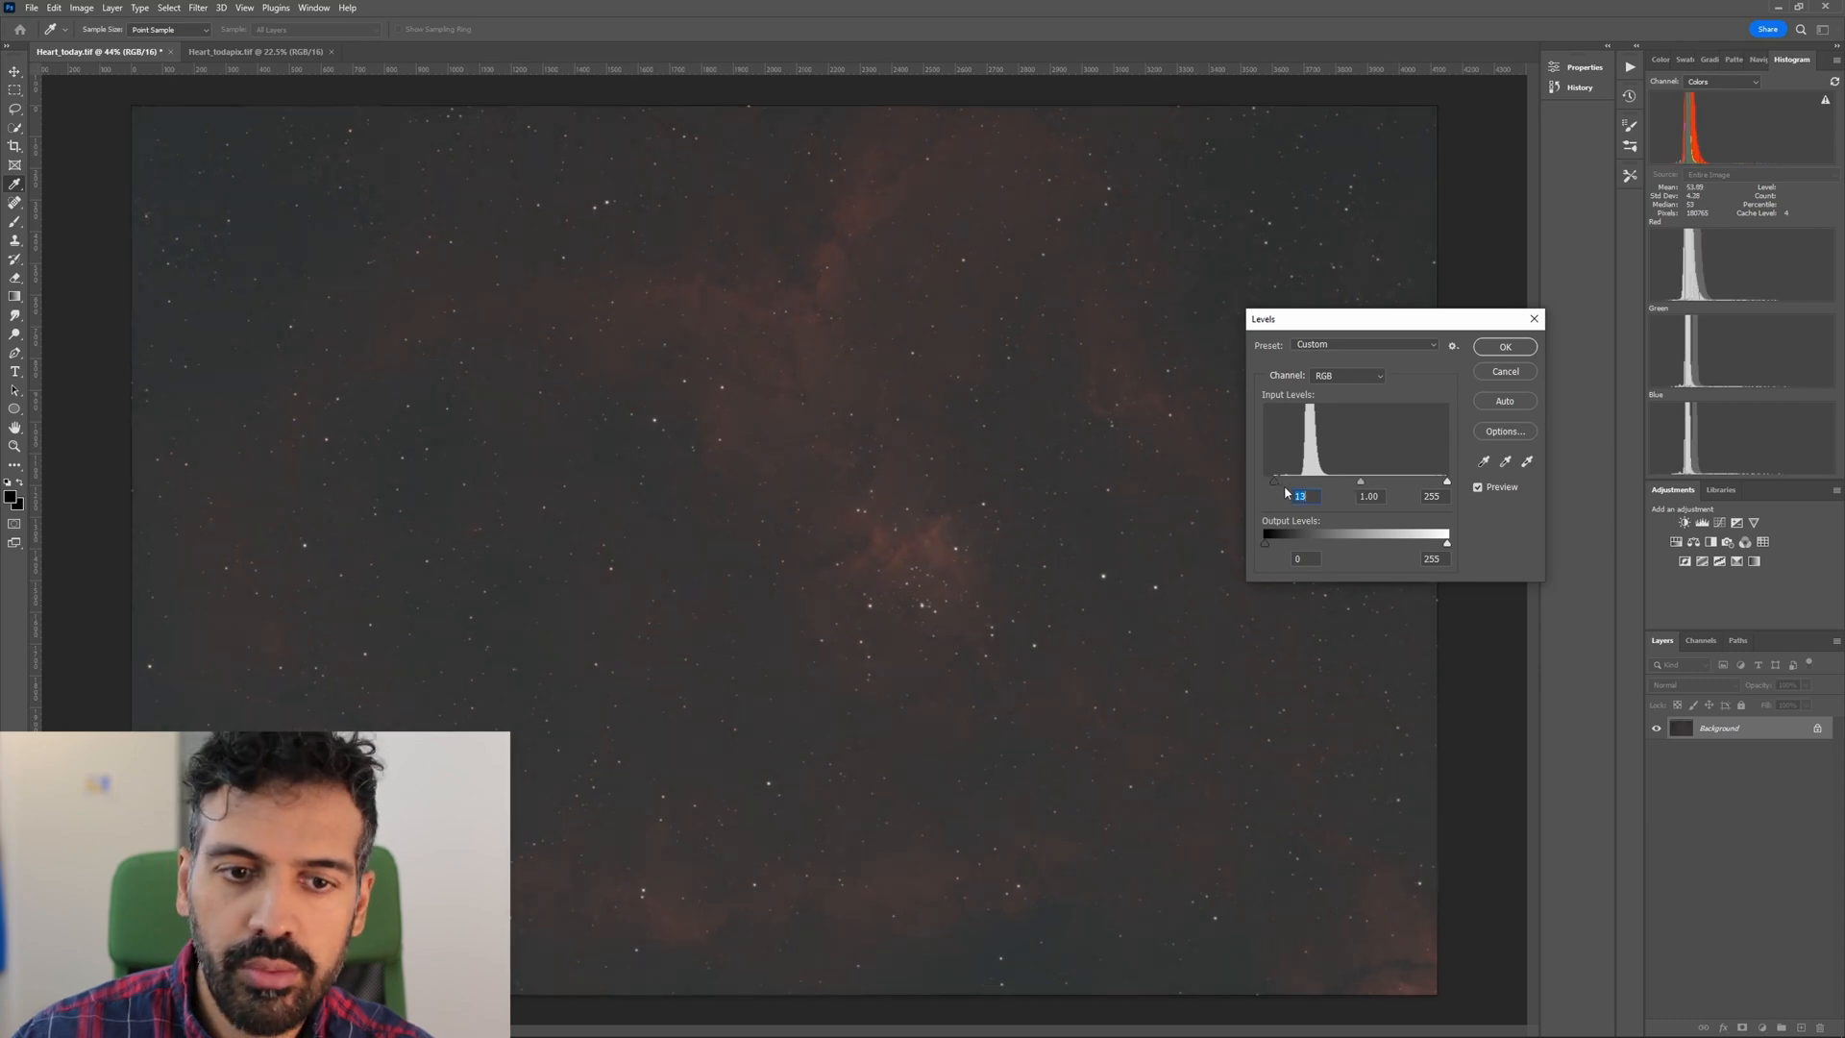
{"action": "key", "text": "Return"}
Apply another composite RGB Levels stretch that brightens the midtones to lift the faint nebula.
{"action": "key", "text": "ctrl+l"}
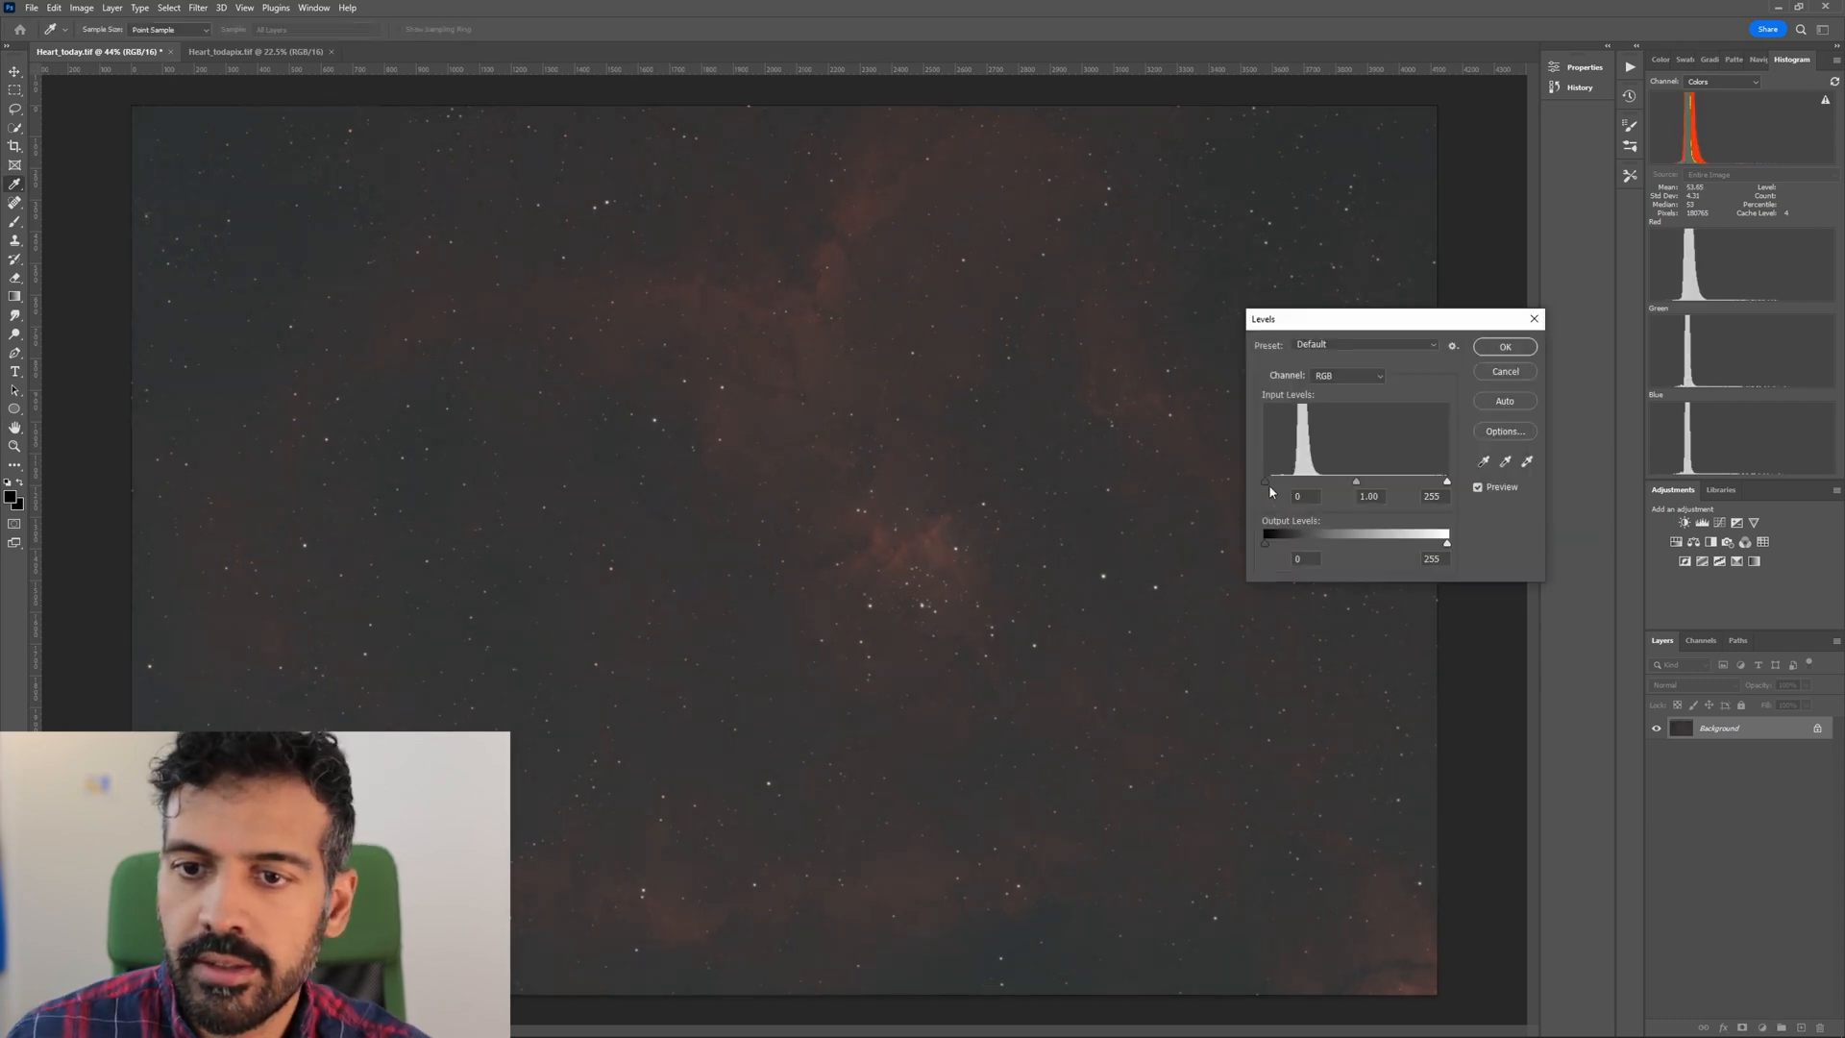
{"action": "left_click_drag", "start_coordinate": [1266, 483], "coordinate": [1345, 484]}
{"action": "left_click", "coordinate": [1535, 354]}
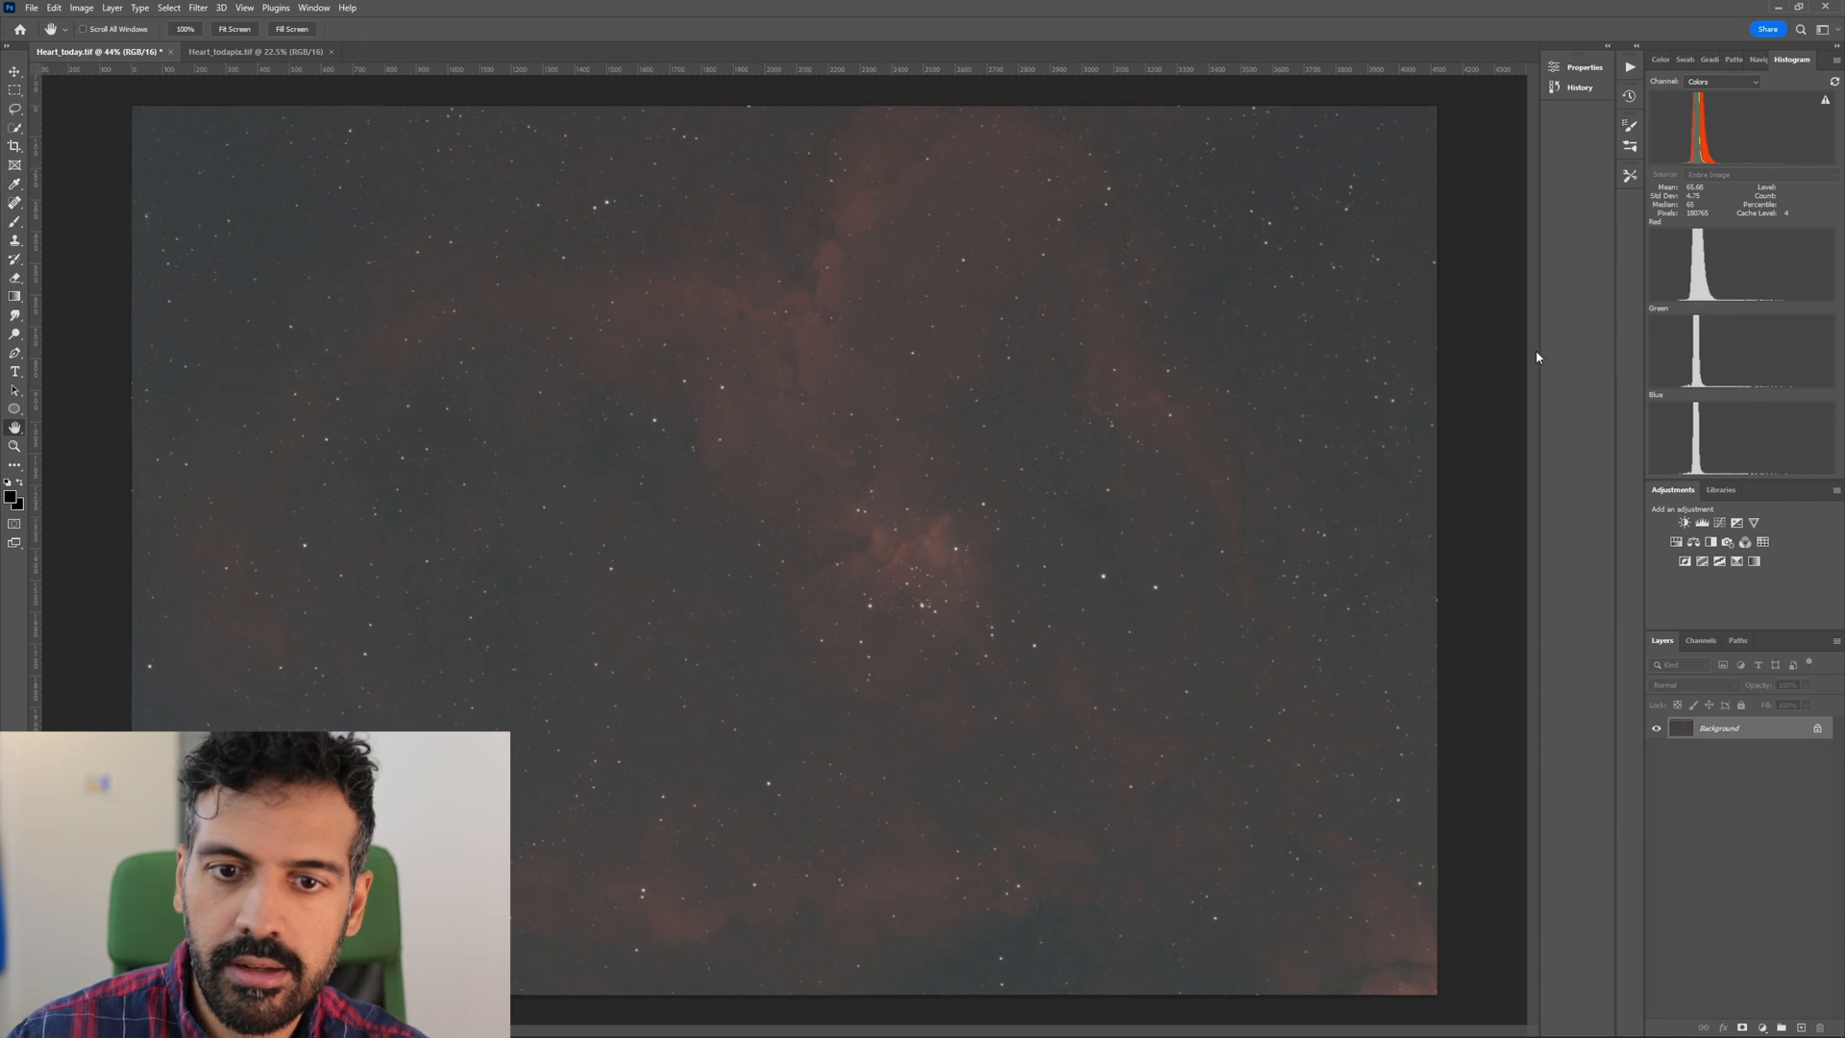
Shape the composite RGB curve into an S with an upper point at input 122, output 177 and a lower point at input 42, output 25.
{"action": "key", "text": "z"}
{"action": "left_click", "coordinate": [973, 567]}
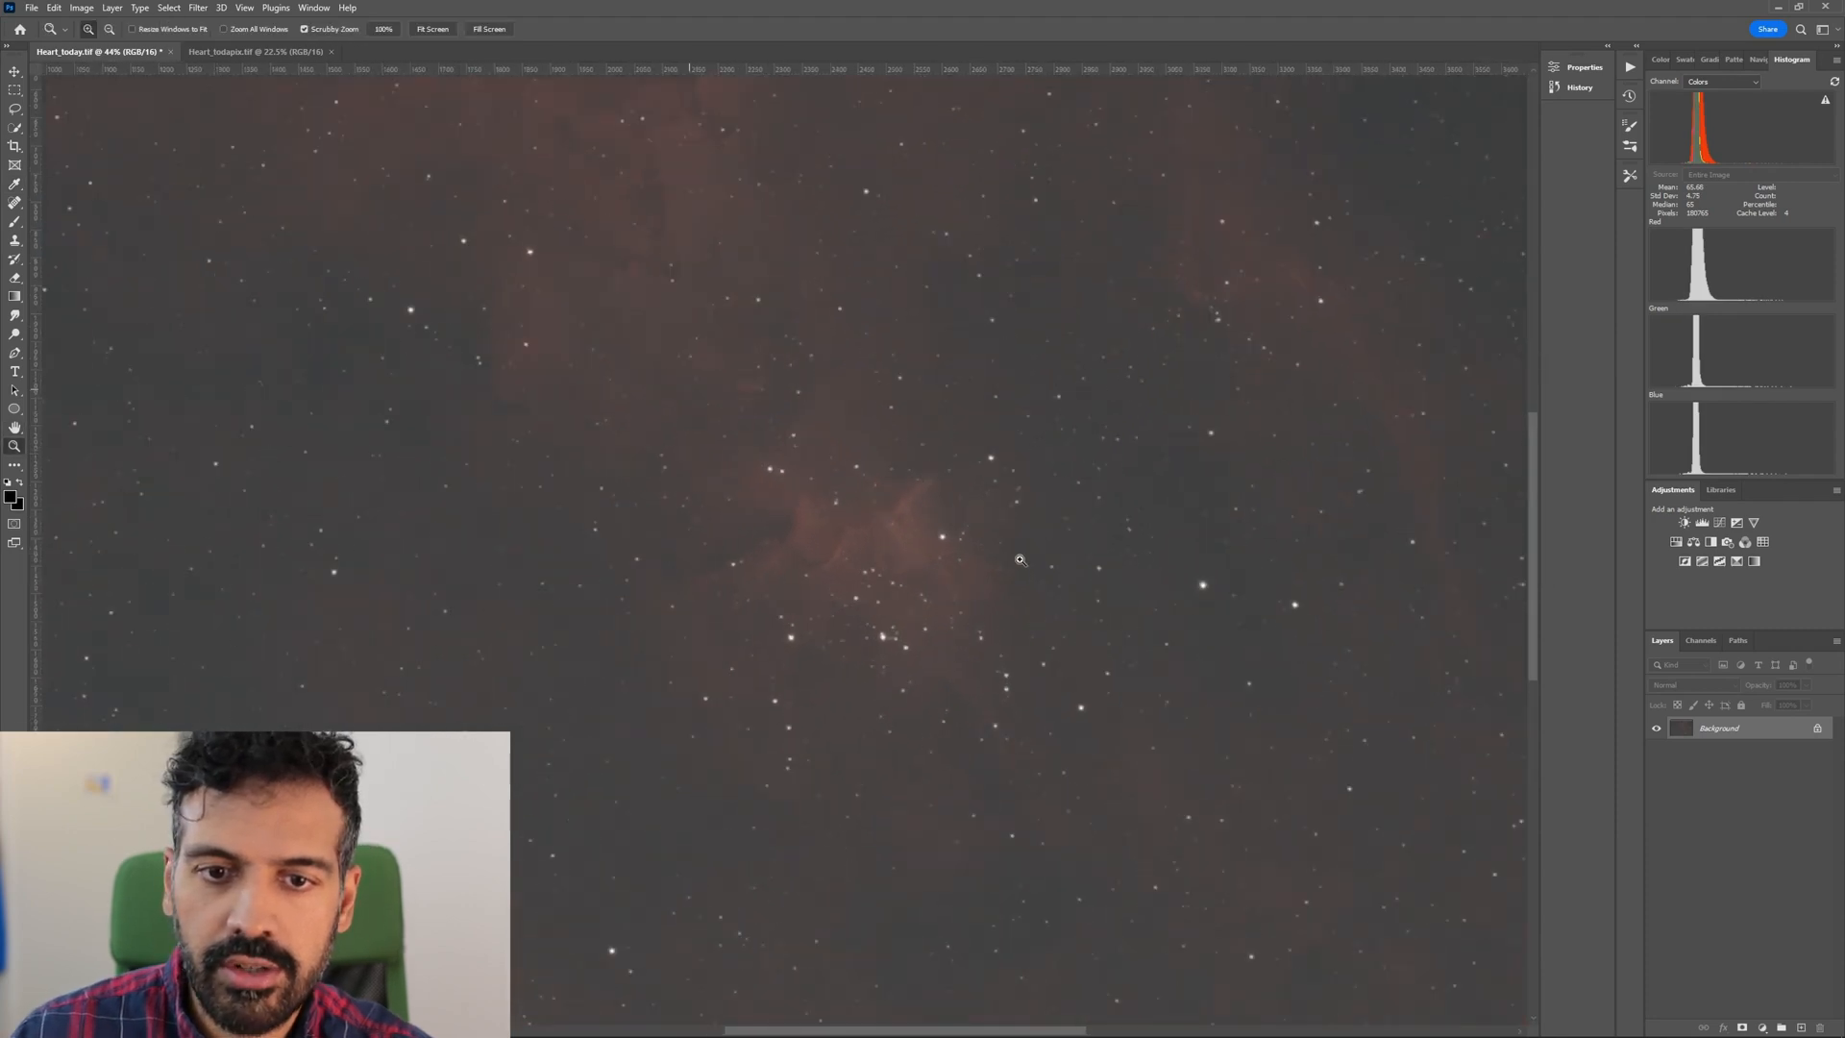
{"action": "left_click_drag", "start_coordinate": [867, 638], "coordinate": [900, 638]}
{"action": "left_click_drag", "start_coordinate": [900, 564], "coordinate": [733, 586]}
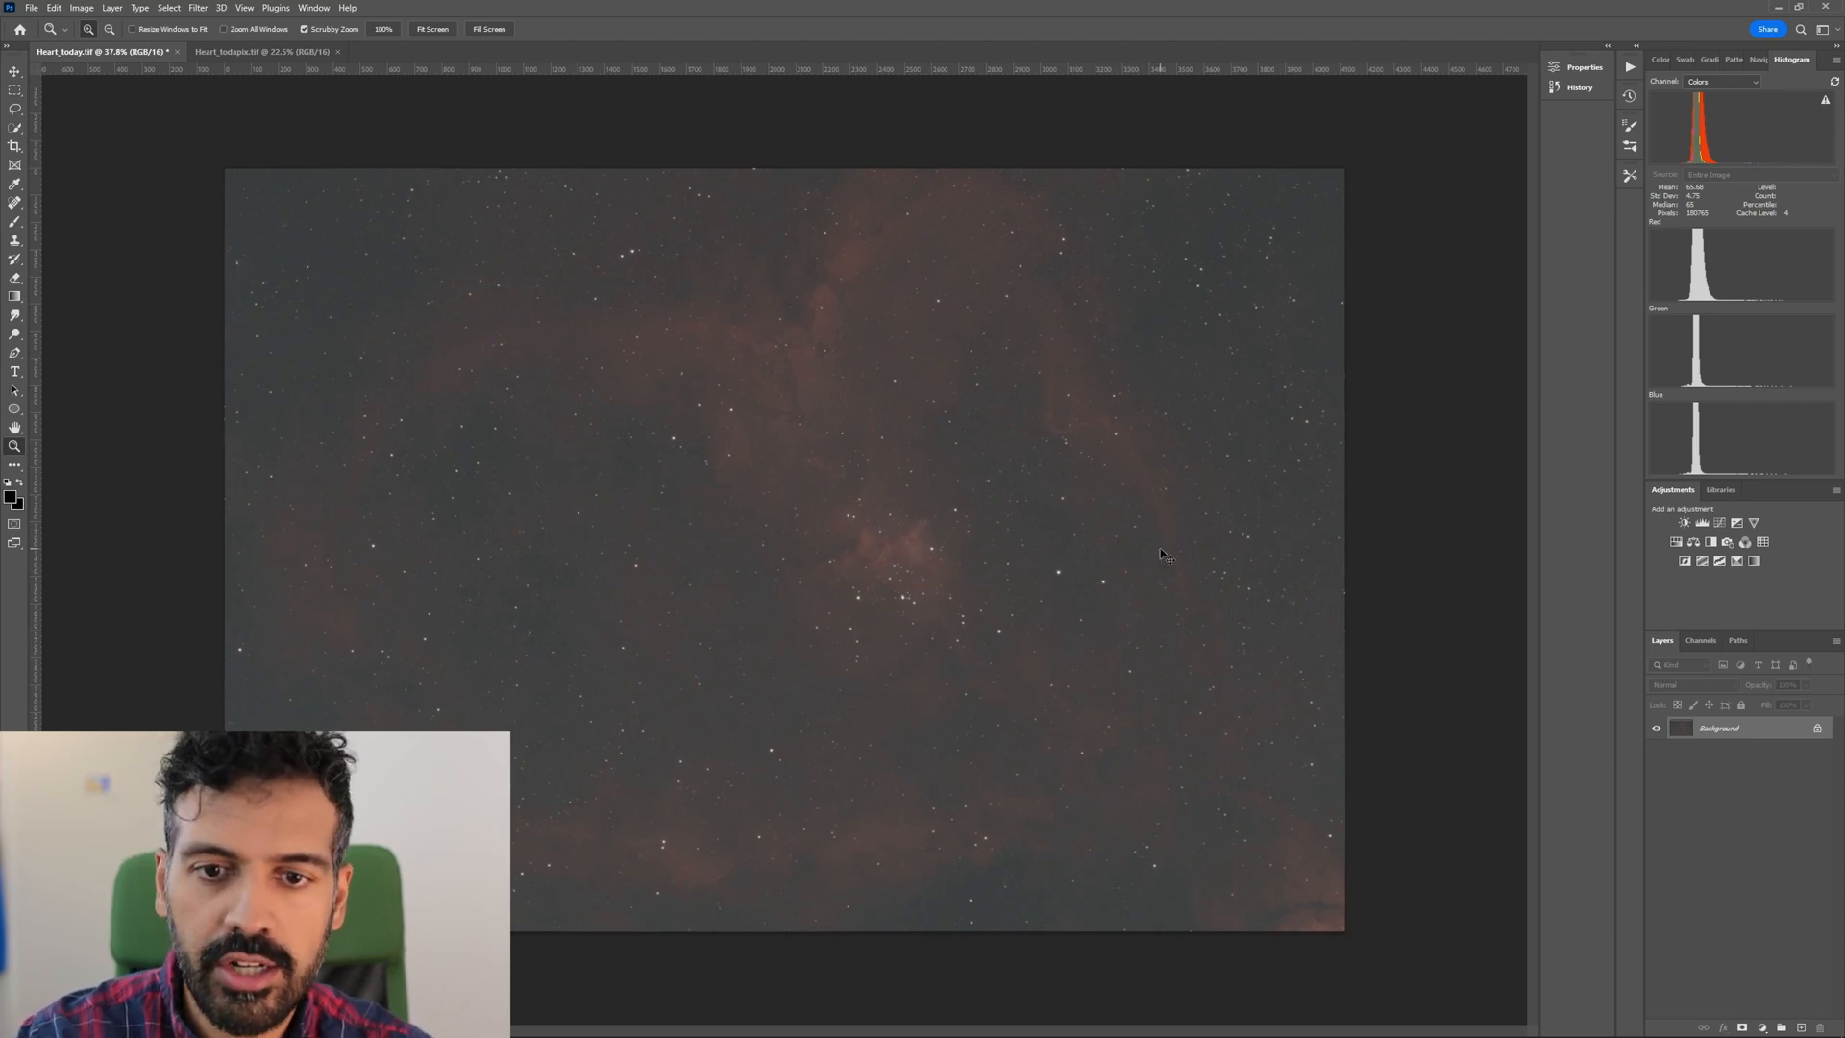
{"action": "key", "text": "ctrl+m"}
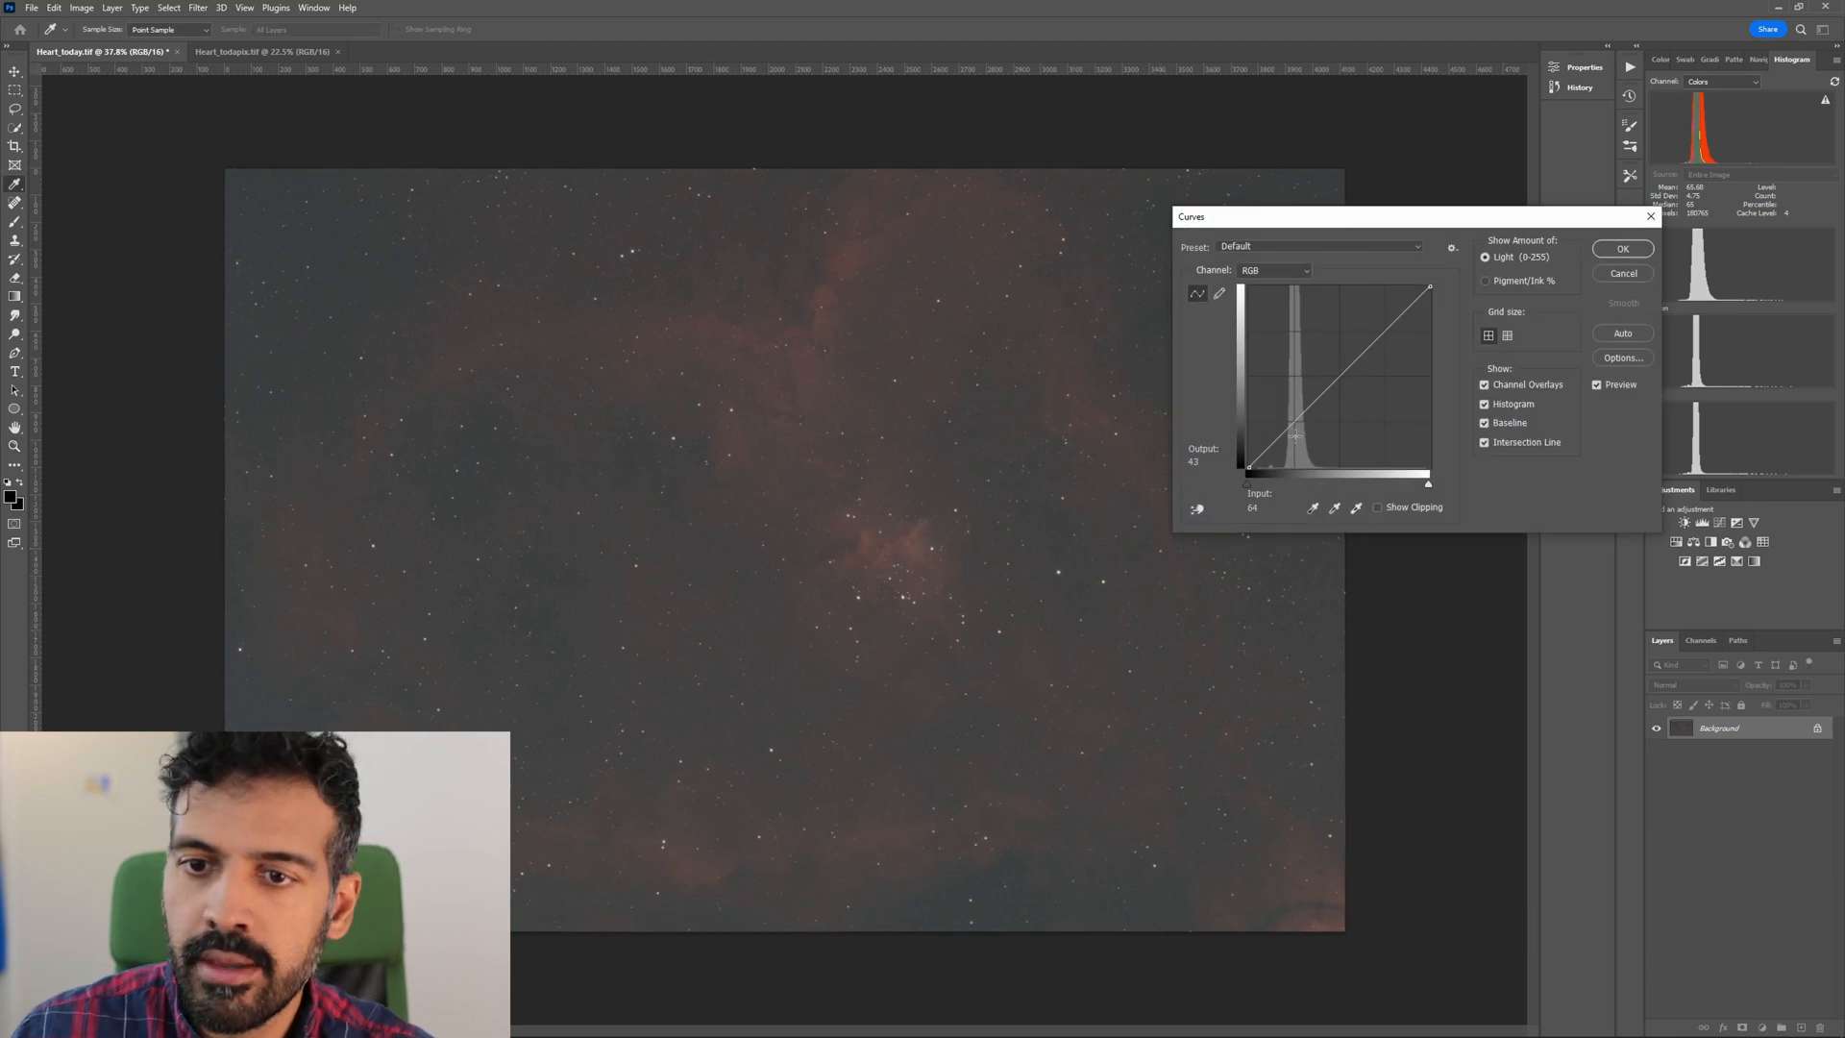
{"action": "left_click_drag", "start_coordinate": [1350, 370], "coordinate": [1334, 340]}
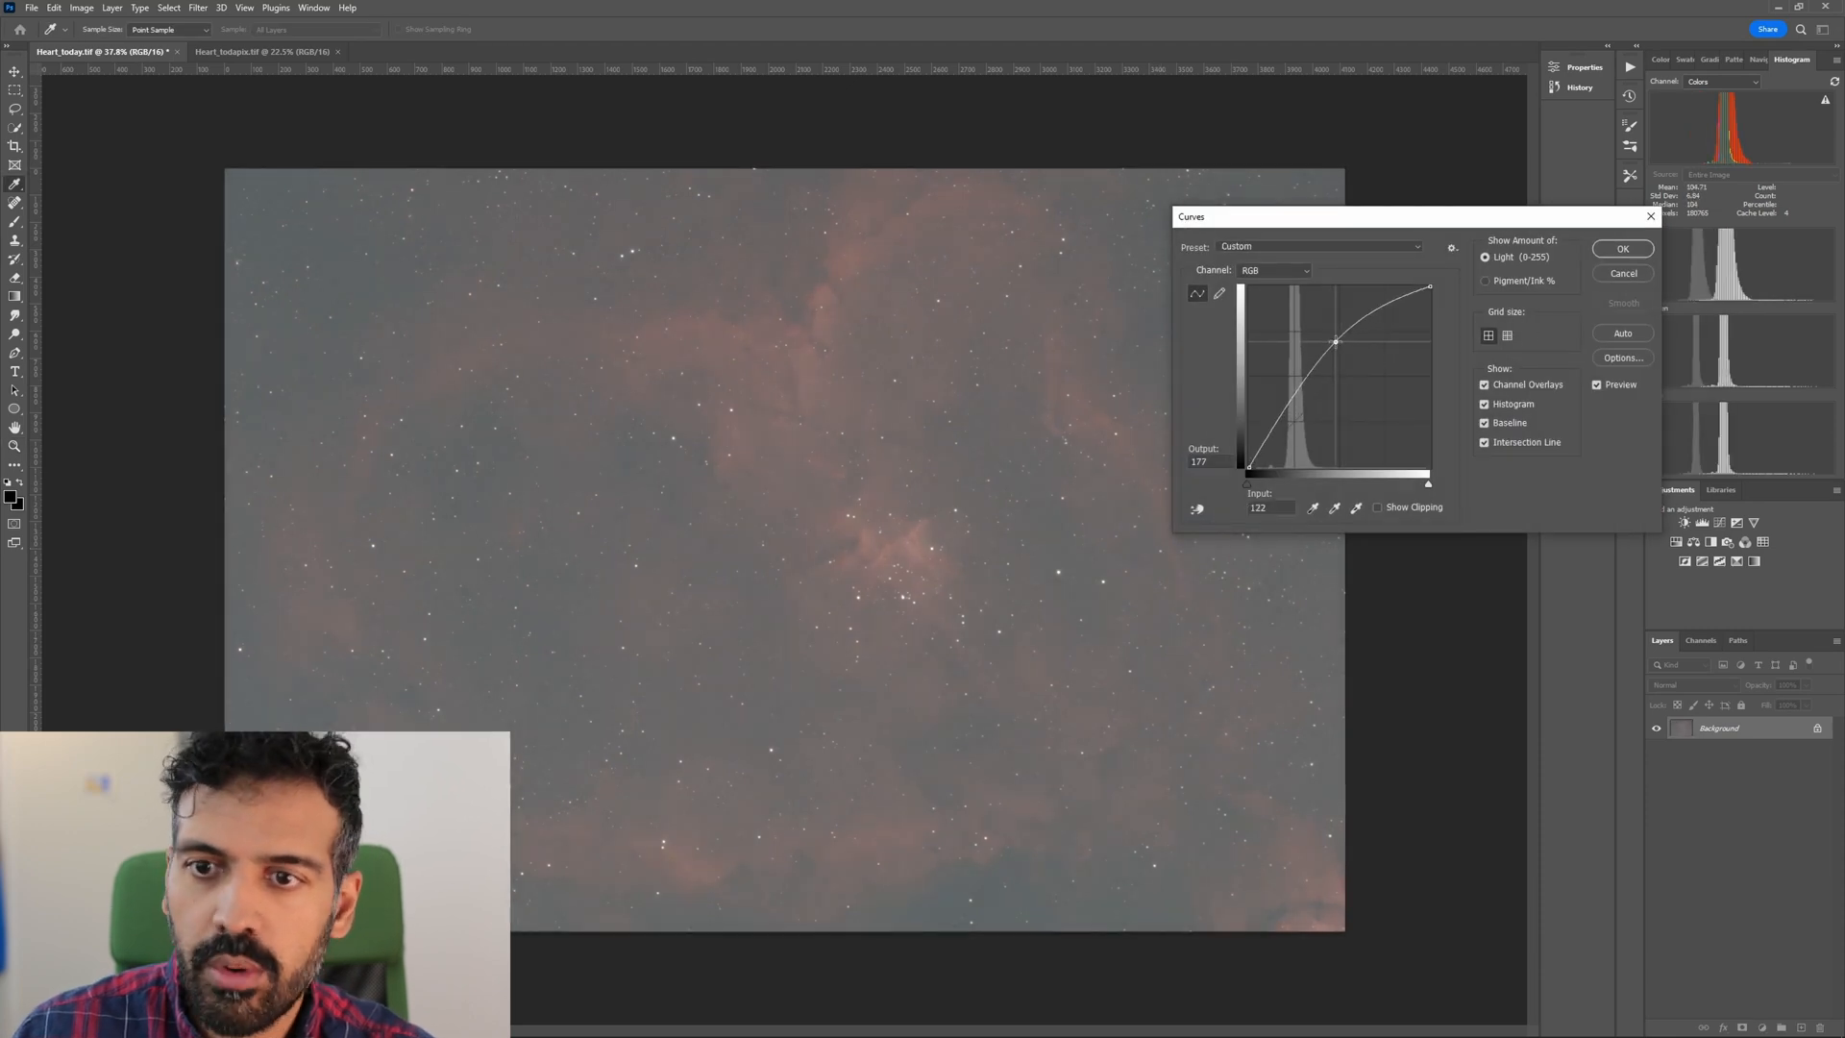
{"action": "left_click_drag", "start_coordinate": [1289, 411], "coordinate": [1279, 449]}
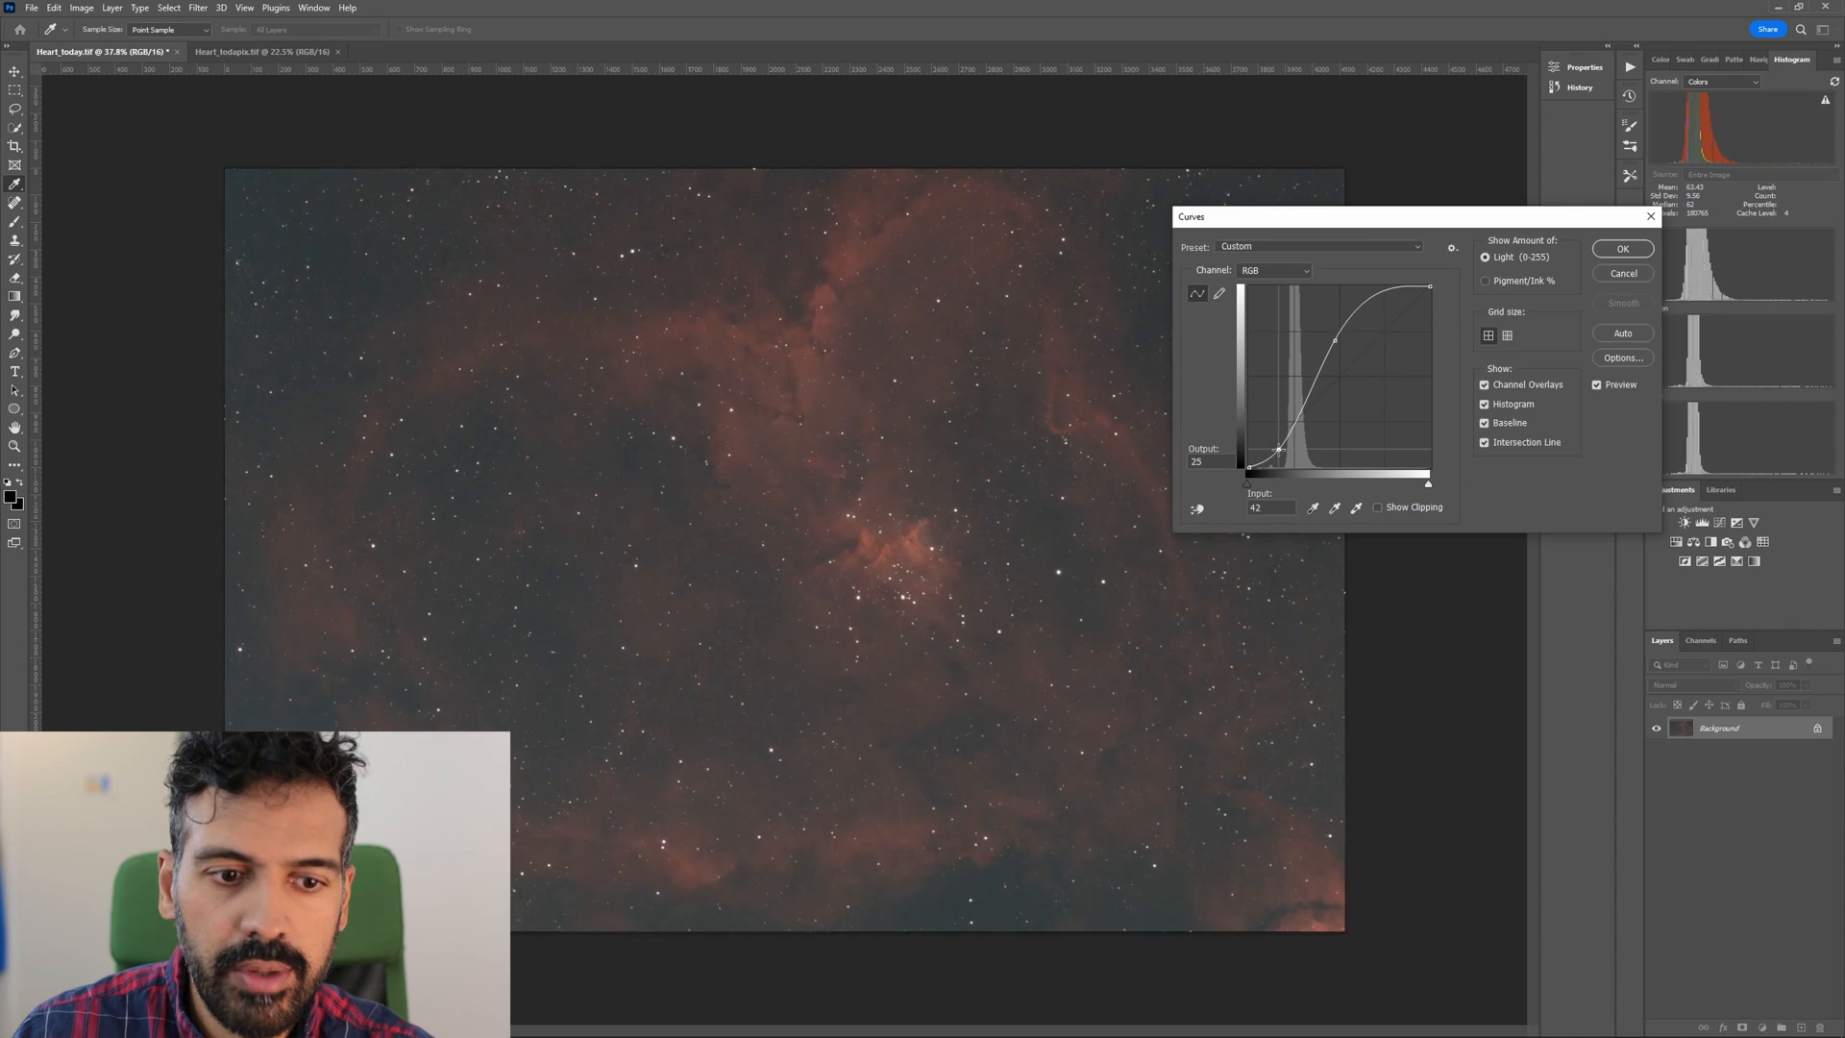
Refine the RGB curve's upper point to about input 138, output 183 and its lower point to about input 30, output 11, and apply it.
{"action": "left_click_drag", "start_coordinate": [1335, 340], "coordinate": [1347, 339]}
{"action": "left_click_drag", "start_coordinate": [1282, 444], "coordinate": [1277, 457]}
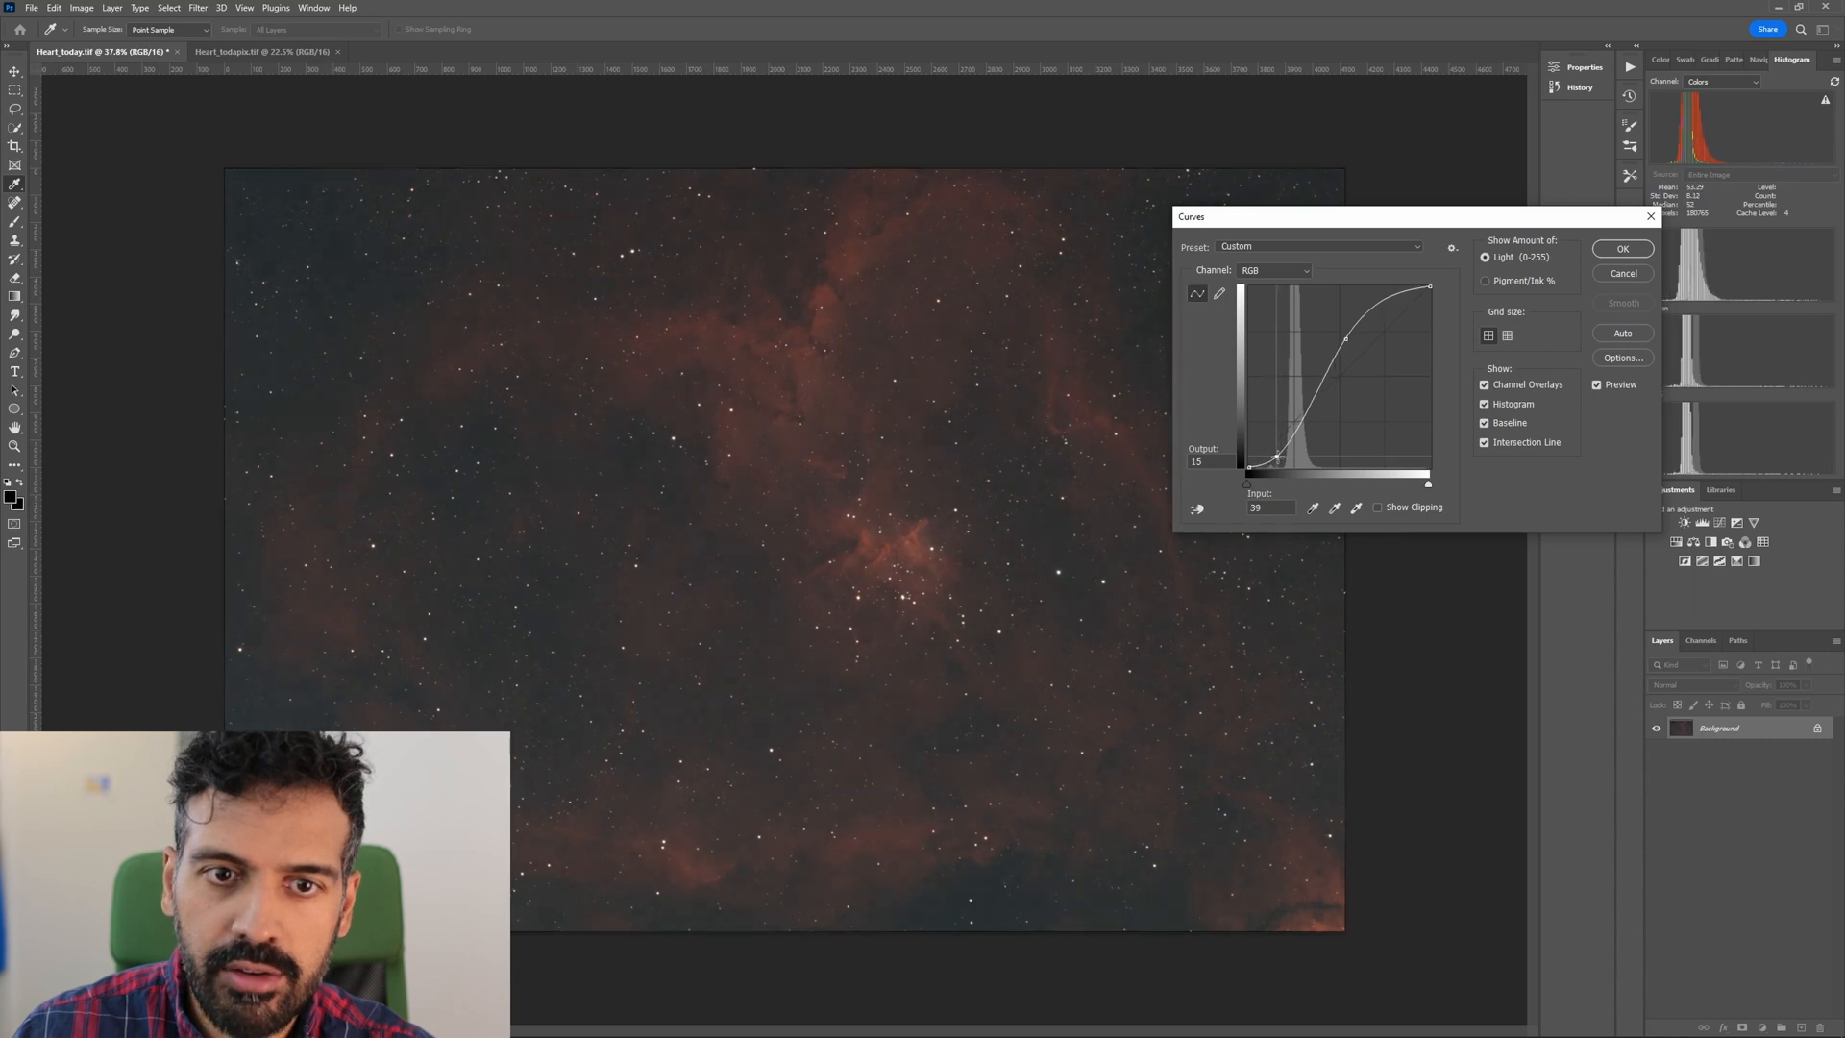
{"action": "left_click_drag", "start_coordinate": [1344, 337], "coordinate": [1346, 336]}
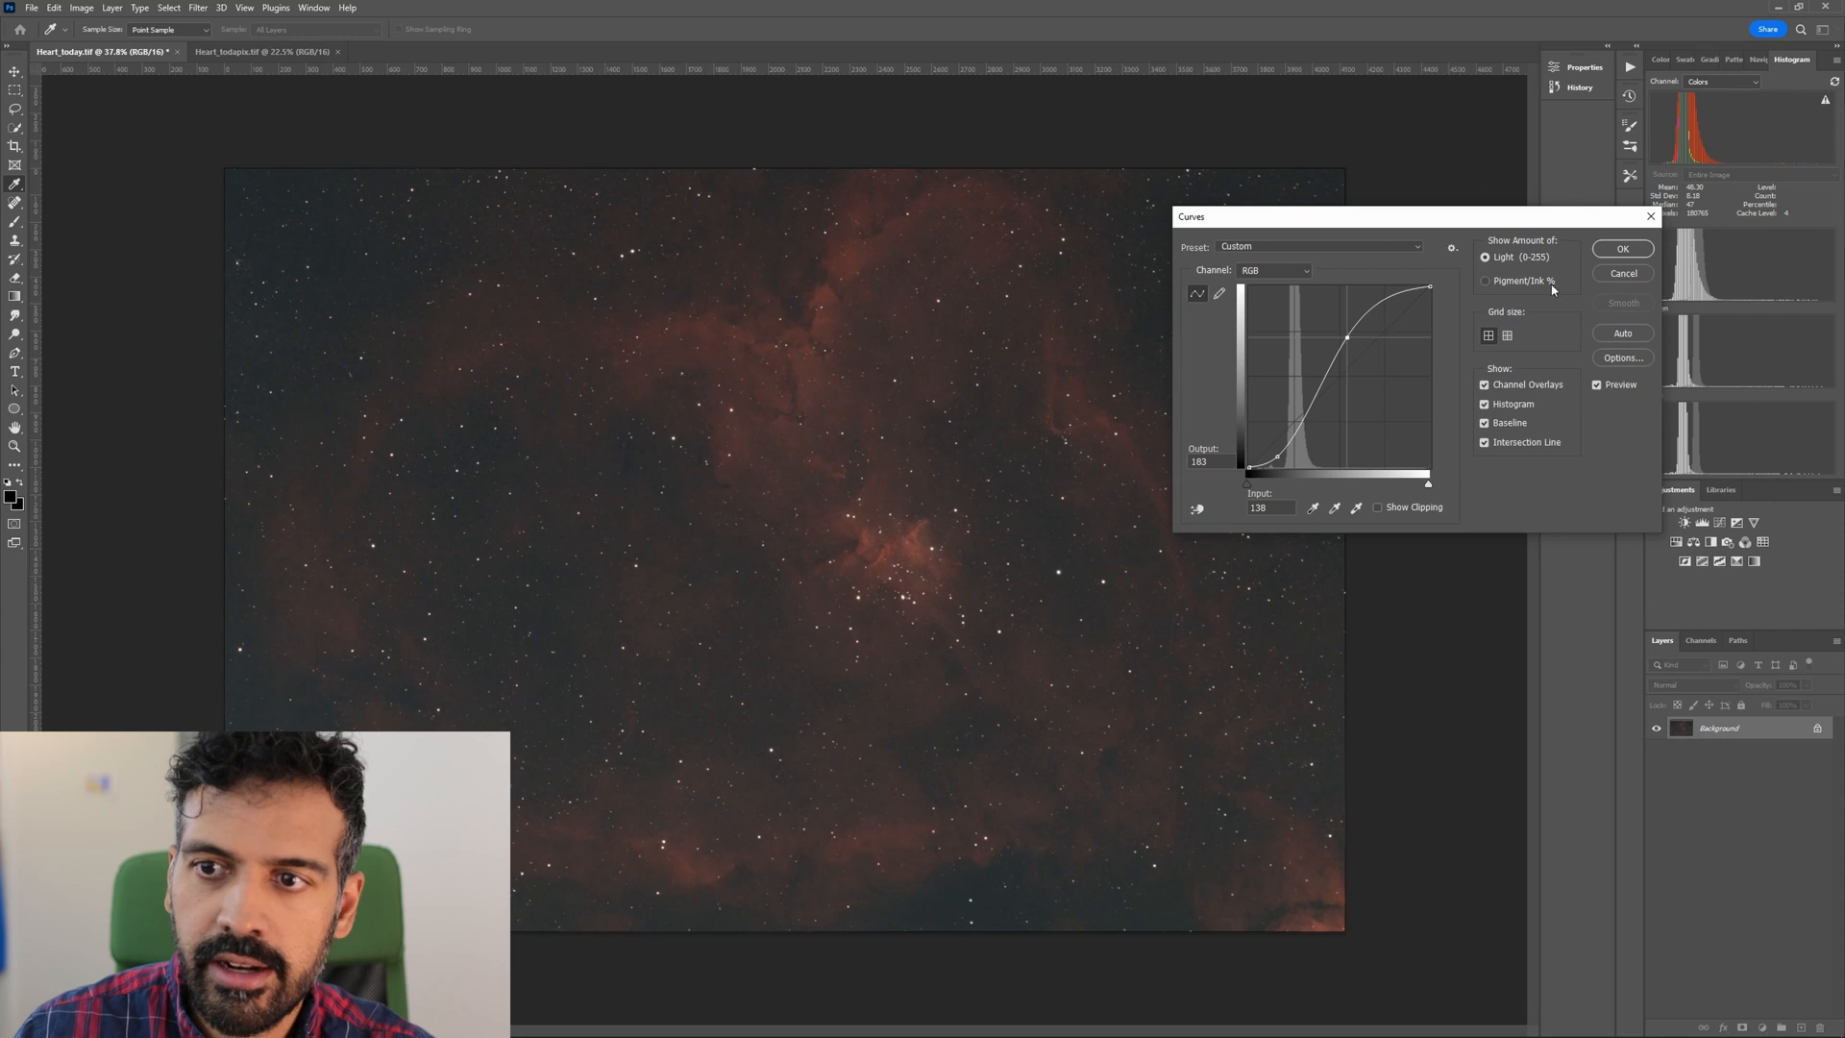
{"action": "left_click_drag", "start_coordinate": [1279, 454], "coordinate": [1268, 459]}
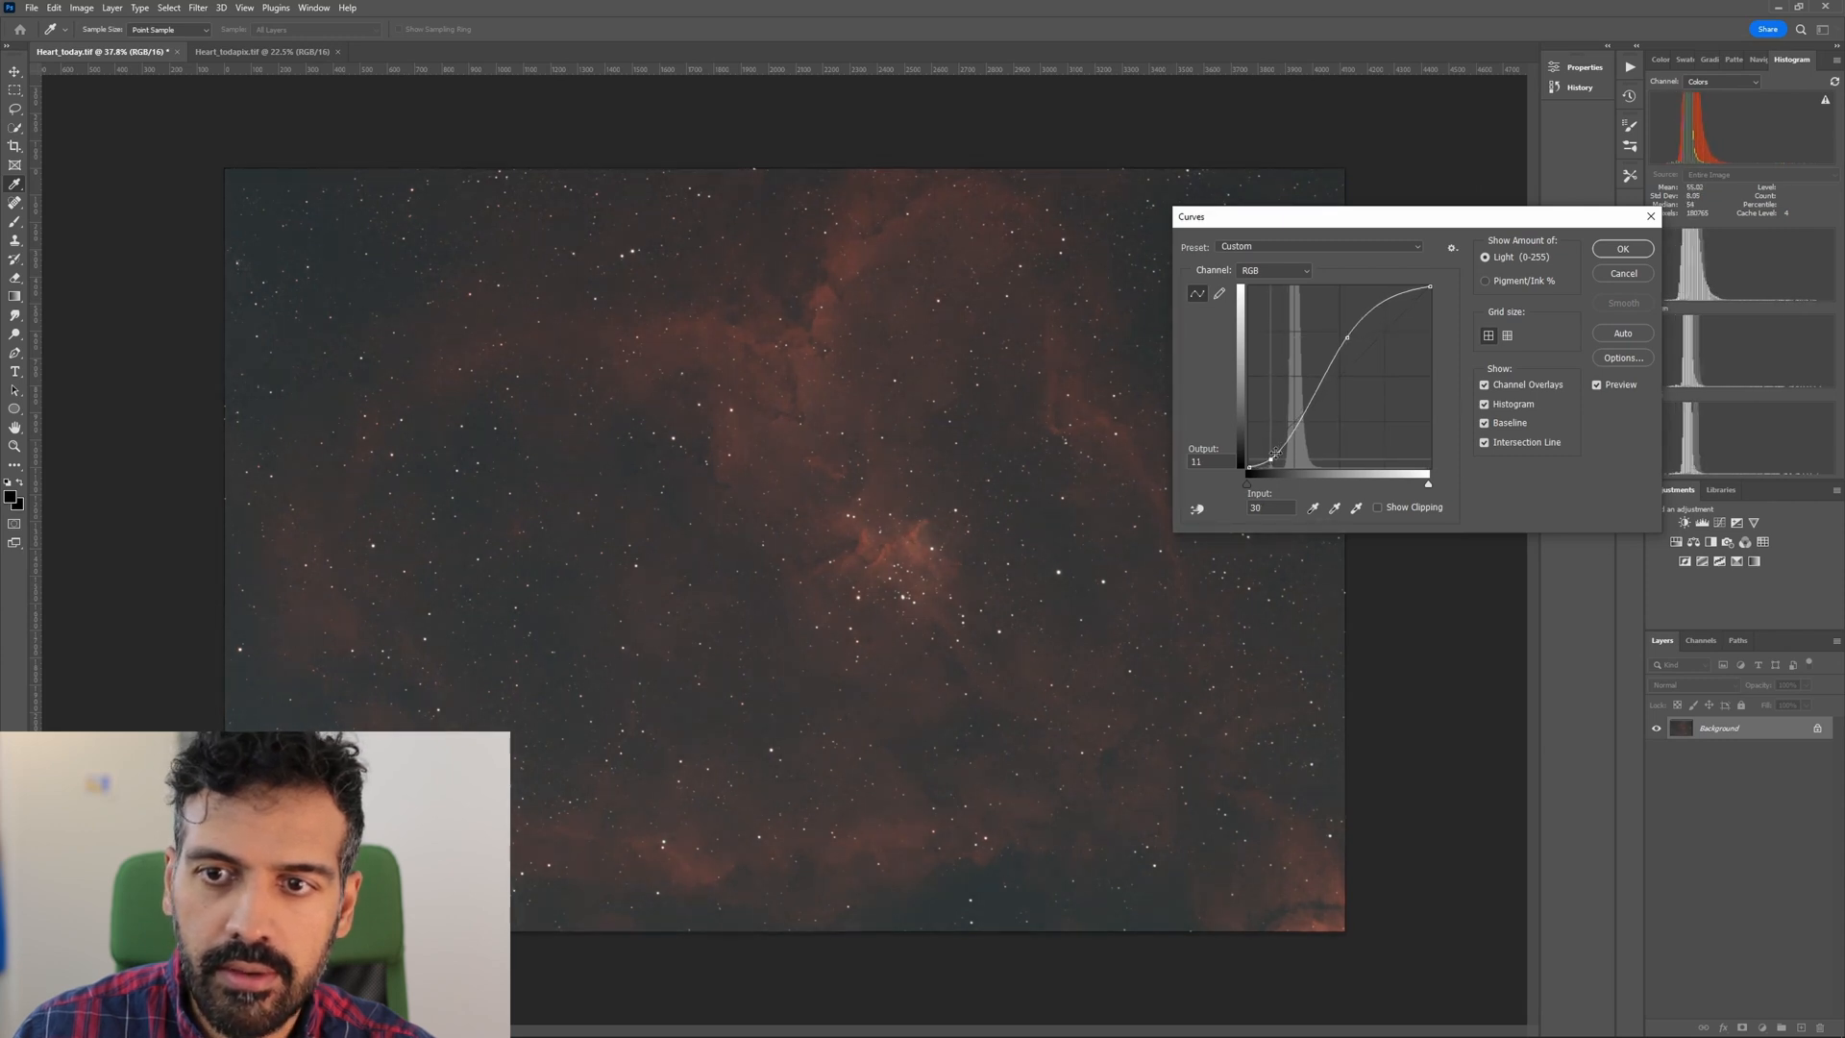
{"action": "left_click_drag", "start_coordinate": [1347, 337], "coordinate": [1346, 340]}
{"action": "left_click_drag", "start_coordinate": [1272, 459], "coordinate": [1274, 459]}
{"action": "left_click", "coordinate": [1621, 249]}
Examine the nebula core, the dark dust lanes and the lower-right nebulosity up close, and return to viewing the whole image.
{"action": "key", "text": "z"}
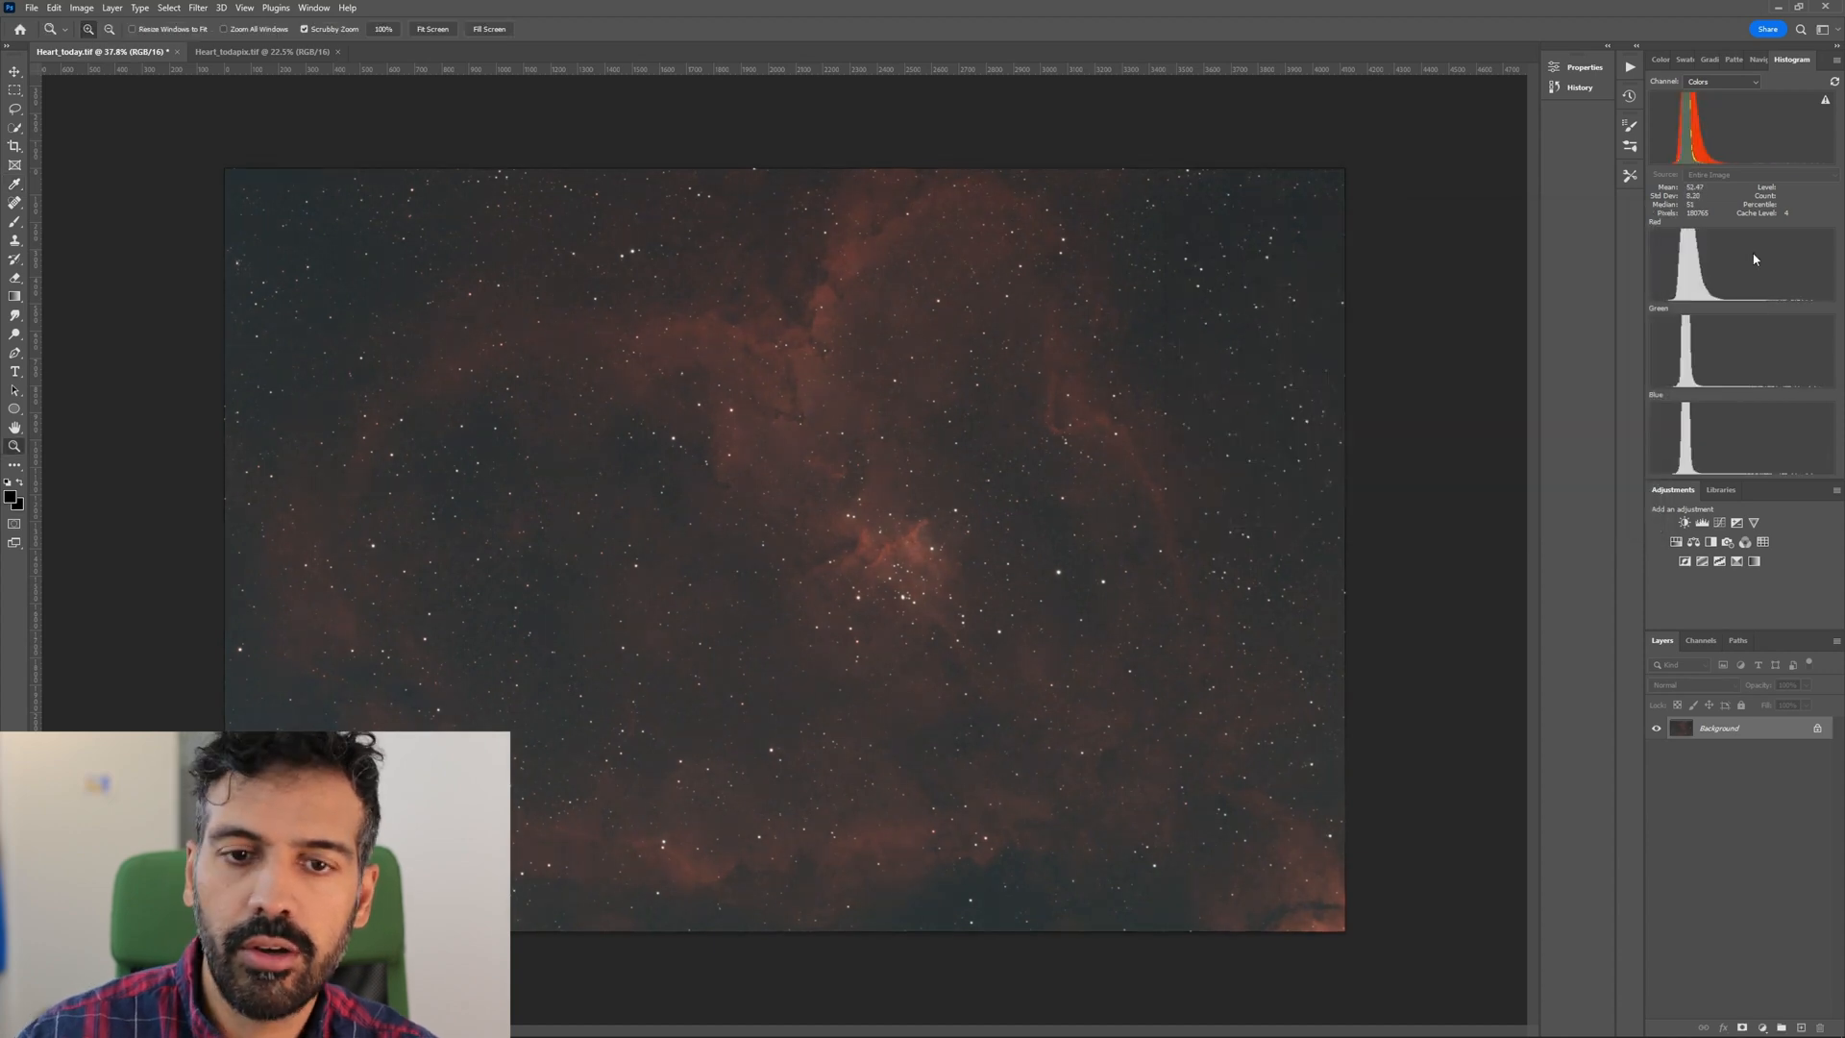
{"action": "left_click_drag", "start_coordinate": [864, 558], "coordinate": [989, 557]}
{"action": "left_click_drag", "start_coordinate": [791, 435], "coordinate": [793, 258]}
{"action": "scroll", "coordinate": [922, 587], "scroll_direction": "up", "scroll_amount": 5}
{"action": "left_click_drag", "start_coordinate": [945, 657], "coordinate": [865, 653]}
{"action": "mouse_move", "coordinate": [1382, 986]}
{"action": "left_mouse_down"}
{"action": "mouse_move", "coordinate": [1474, 984]}
{"action": "mouse_move", "coordinate": [1394, 981]}
{"action": "left_mouse_up"}
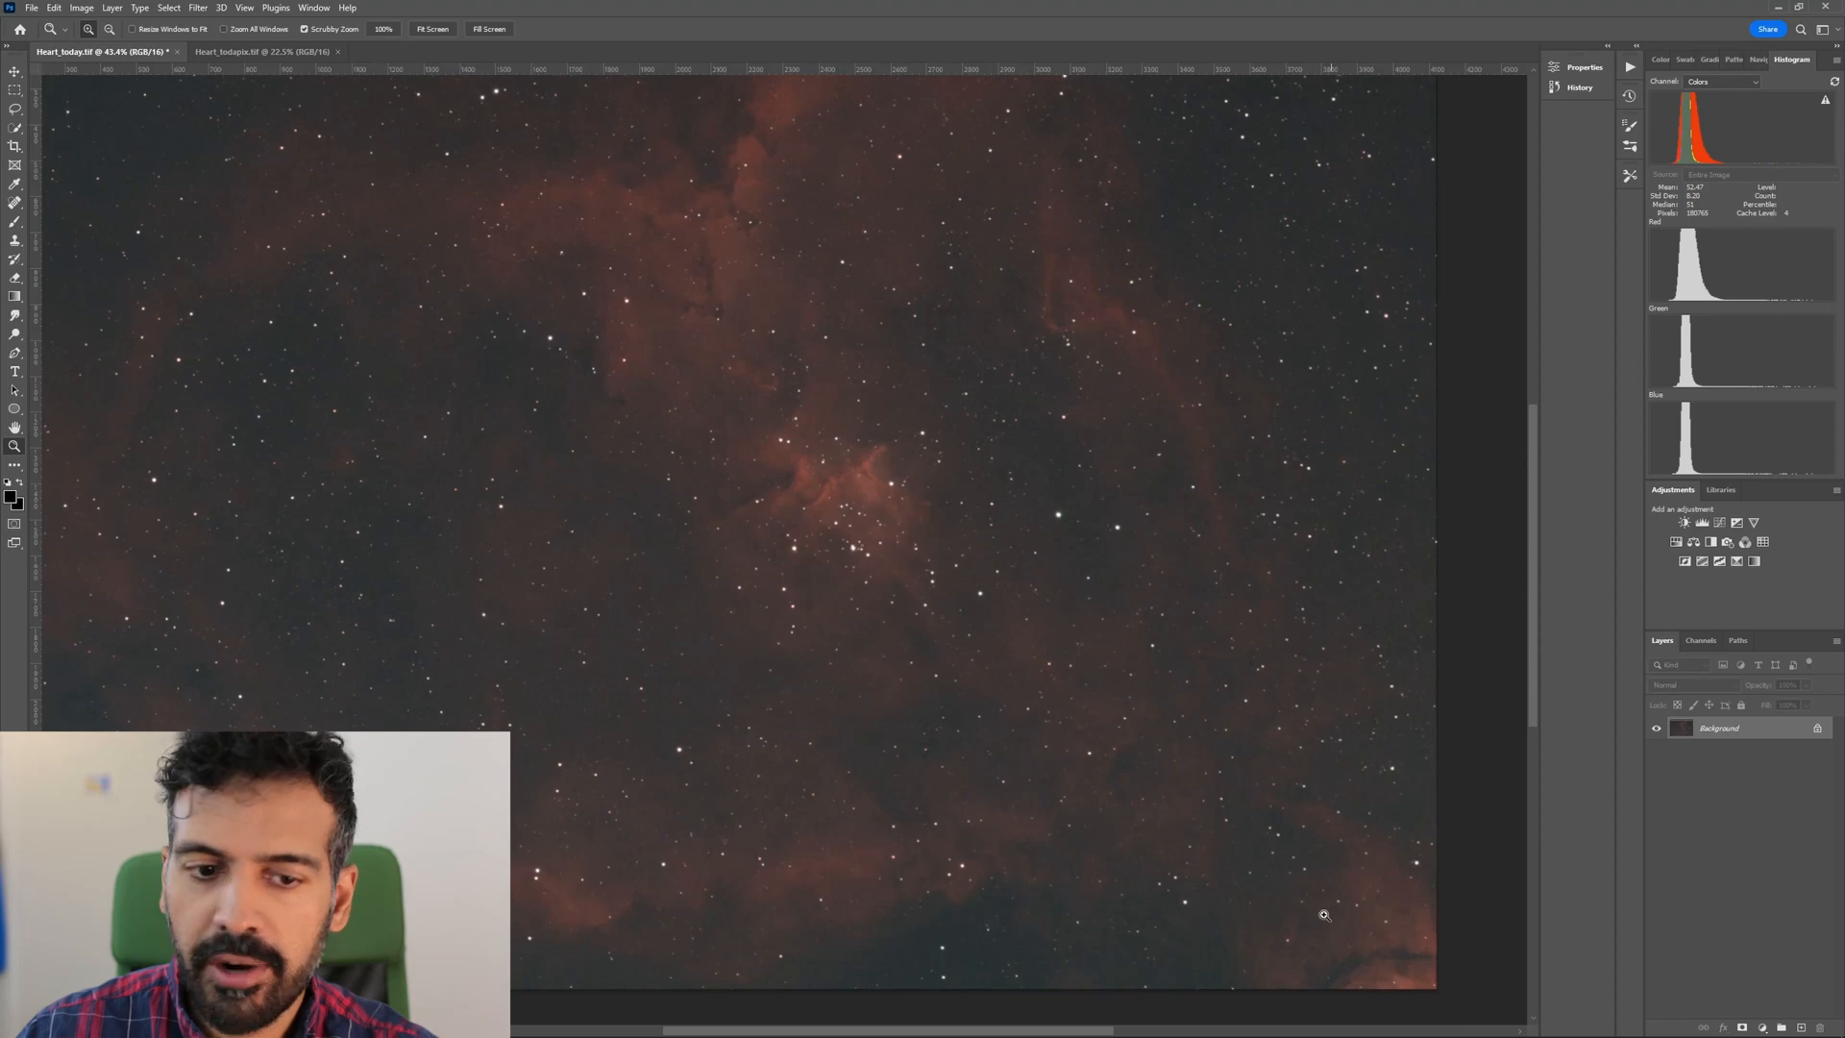
{"action": "left_click_drag", "start_coordinate": [978, 697], "coordinate": [848, 720]}
{"action": "left_click_drag", "start_coordinate": [873, 574], "coordinate": [886, 573]}
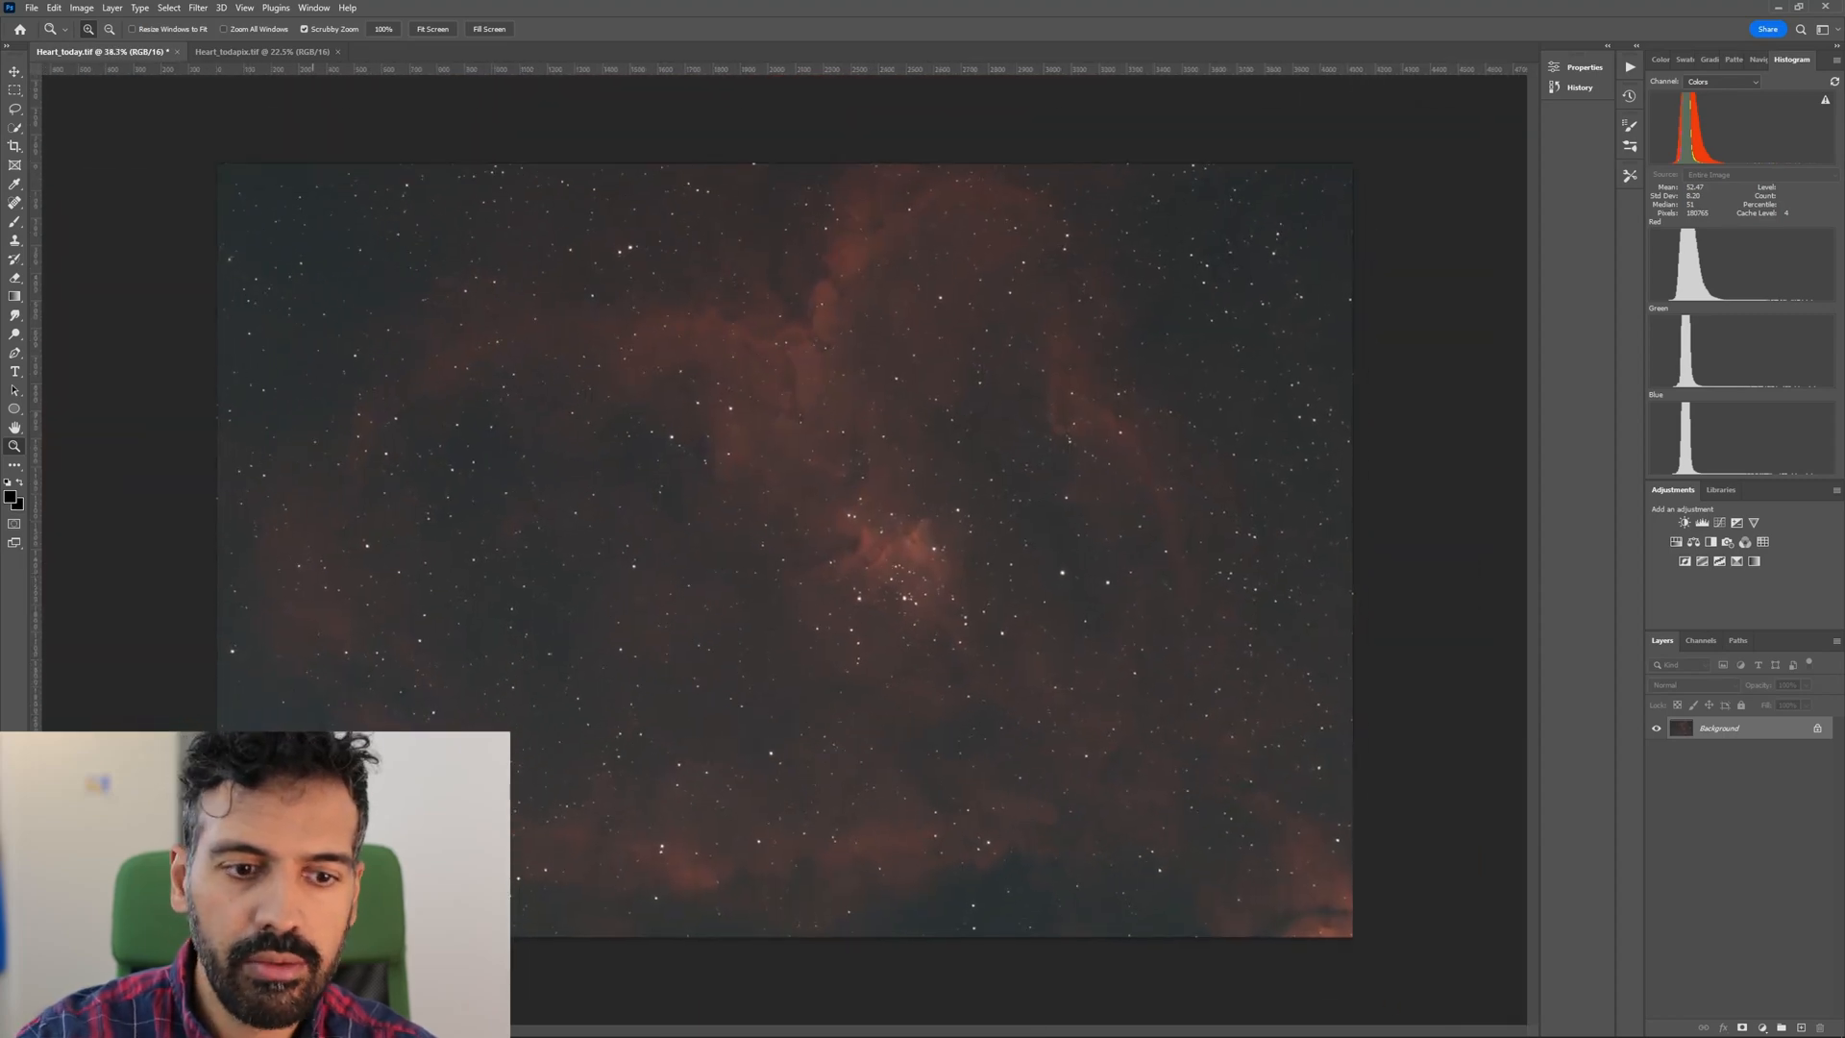
Raise the green channel's black input slightly in Levels to remove the green cast from the sky.
{"action": "key", "text": "ctrl+l"}
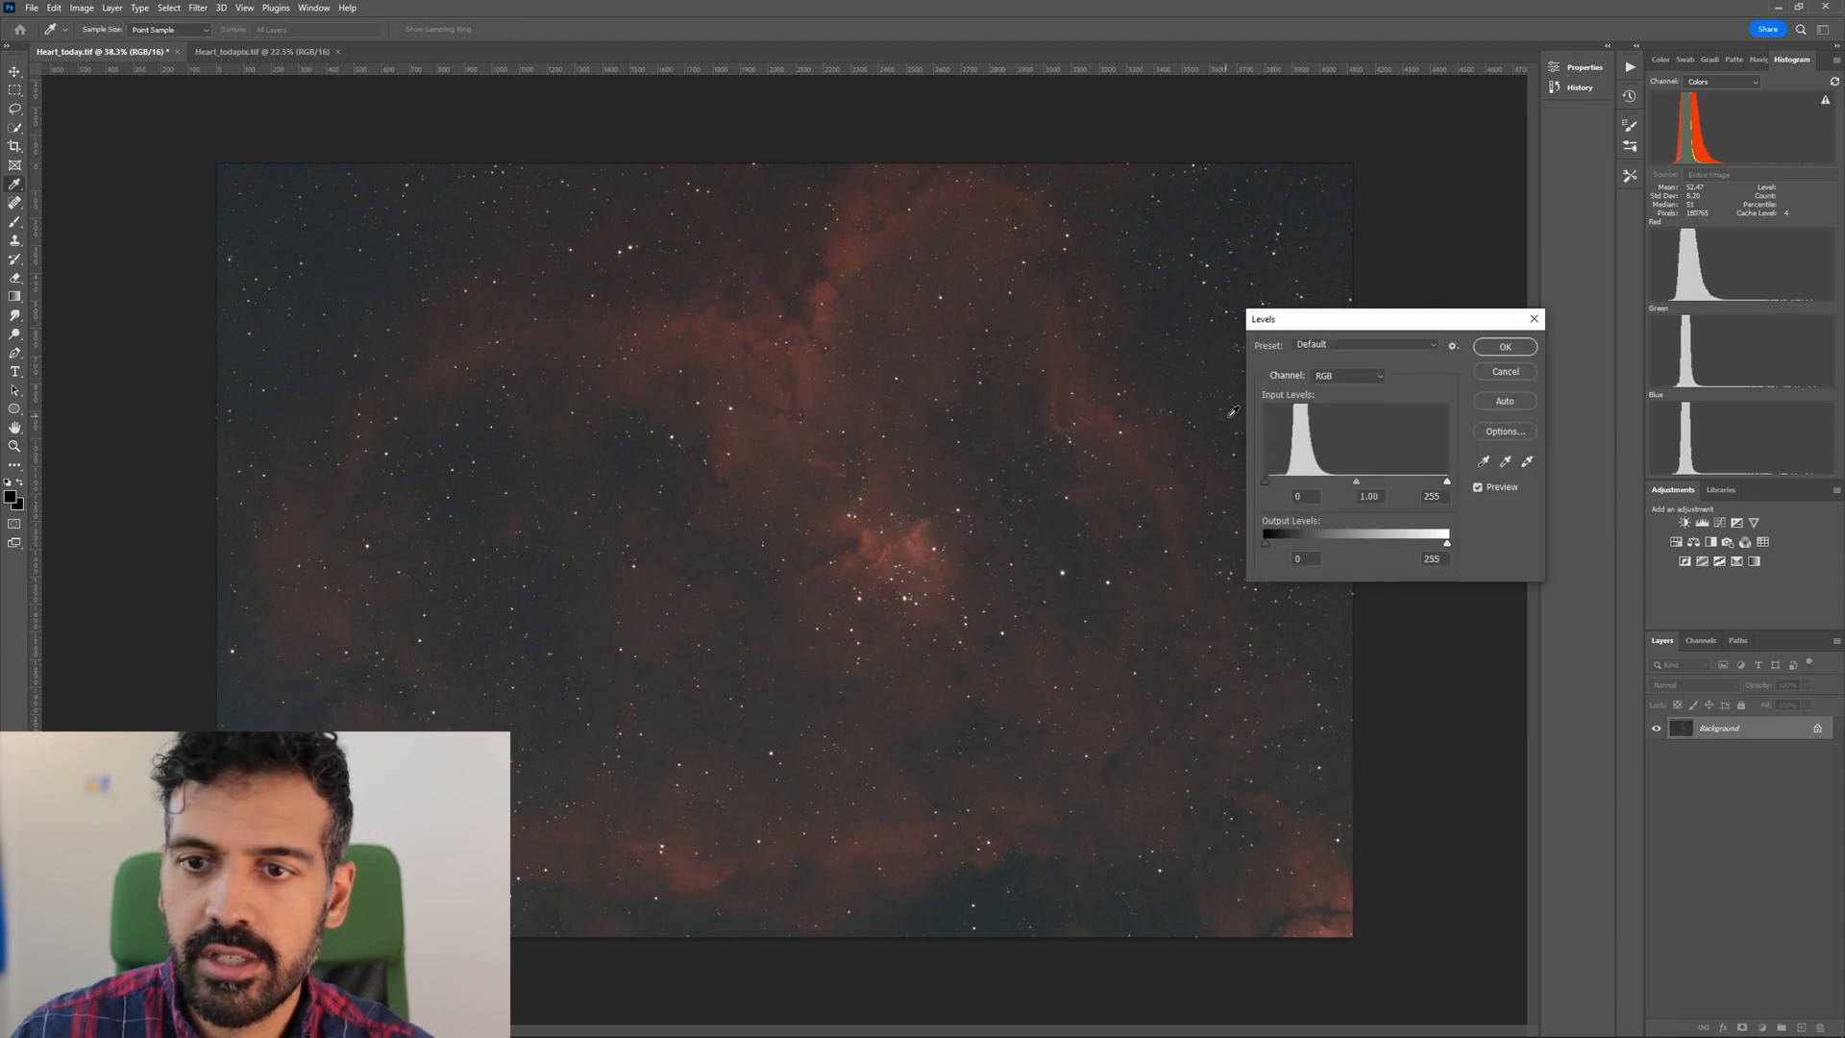
{"action": "left_click", "coordinate": [1343, 376]}
{"action": "left_click", "coordinate": [1342, 411]}
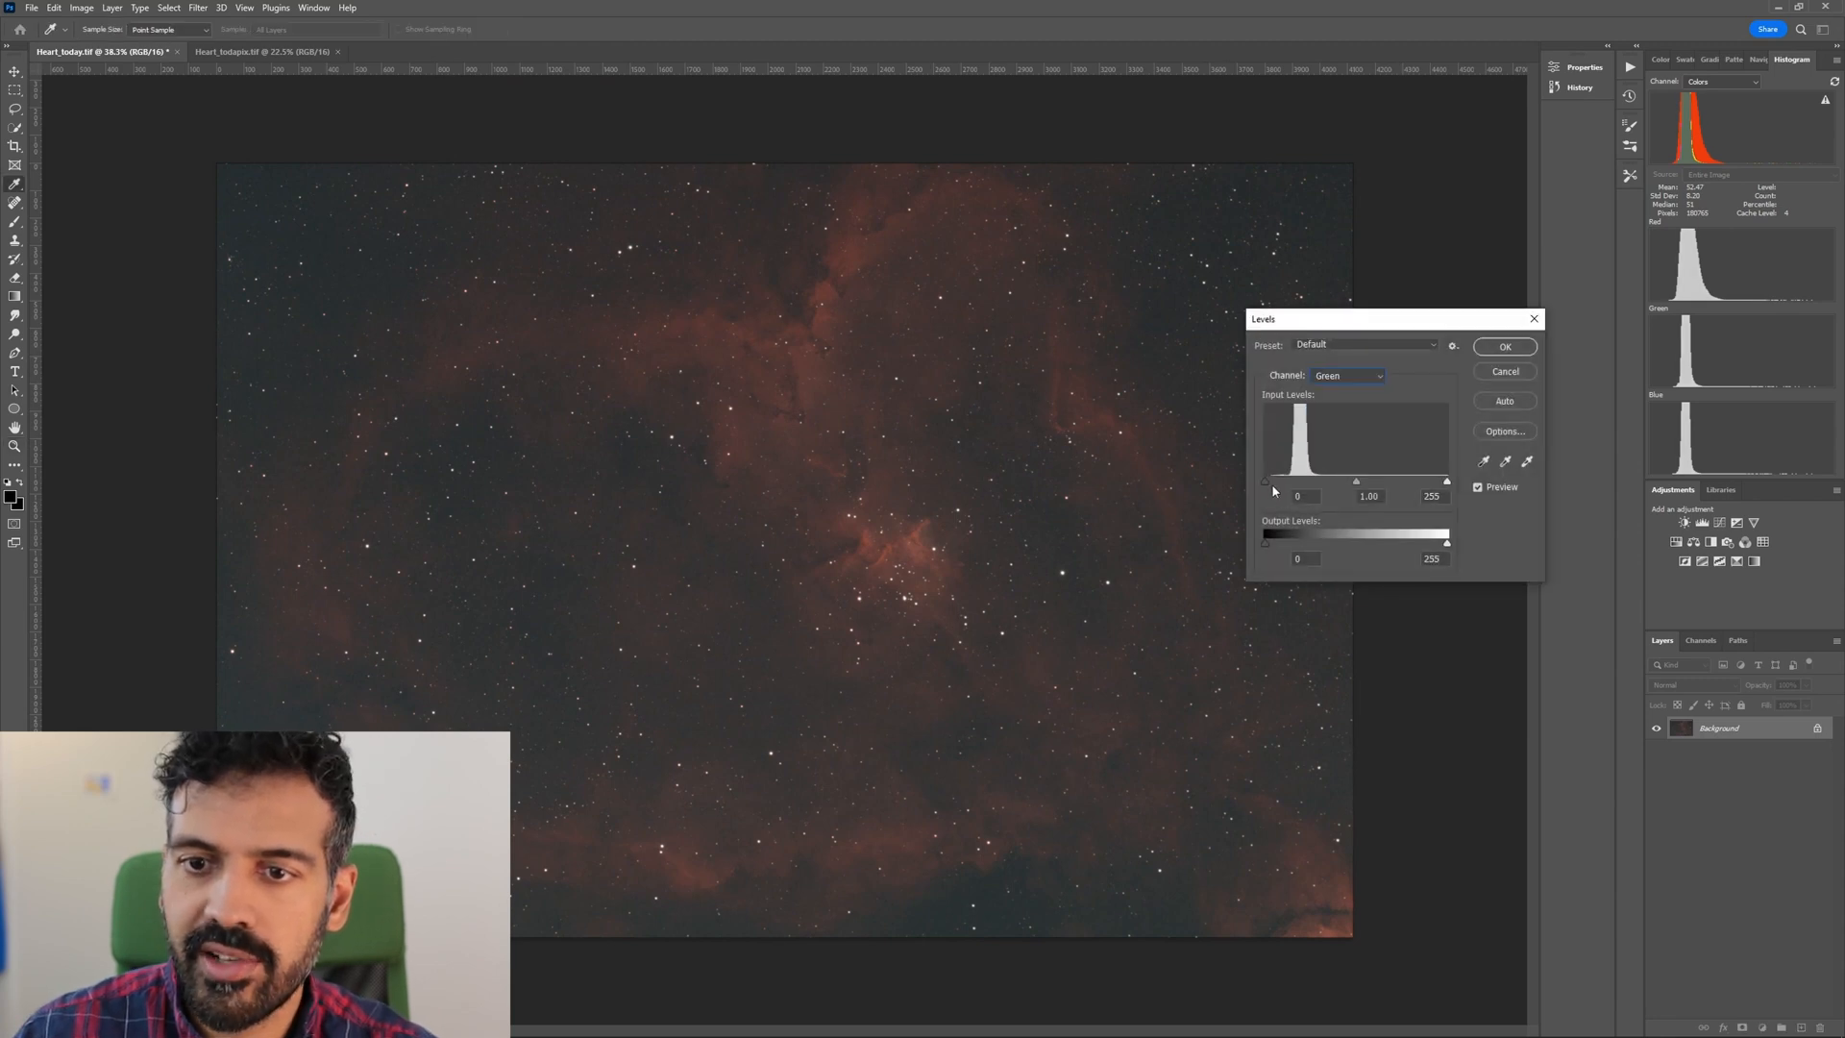
{"action": "left_click_drag", "start_coordinate": [1265, 481], "coordinate": [1271, 487]}
{"action": "left_click", "coordinate": [1513, 348]}
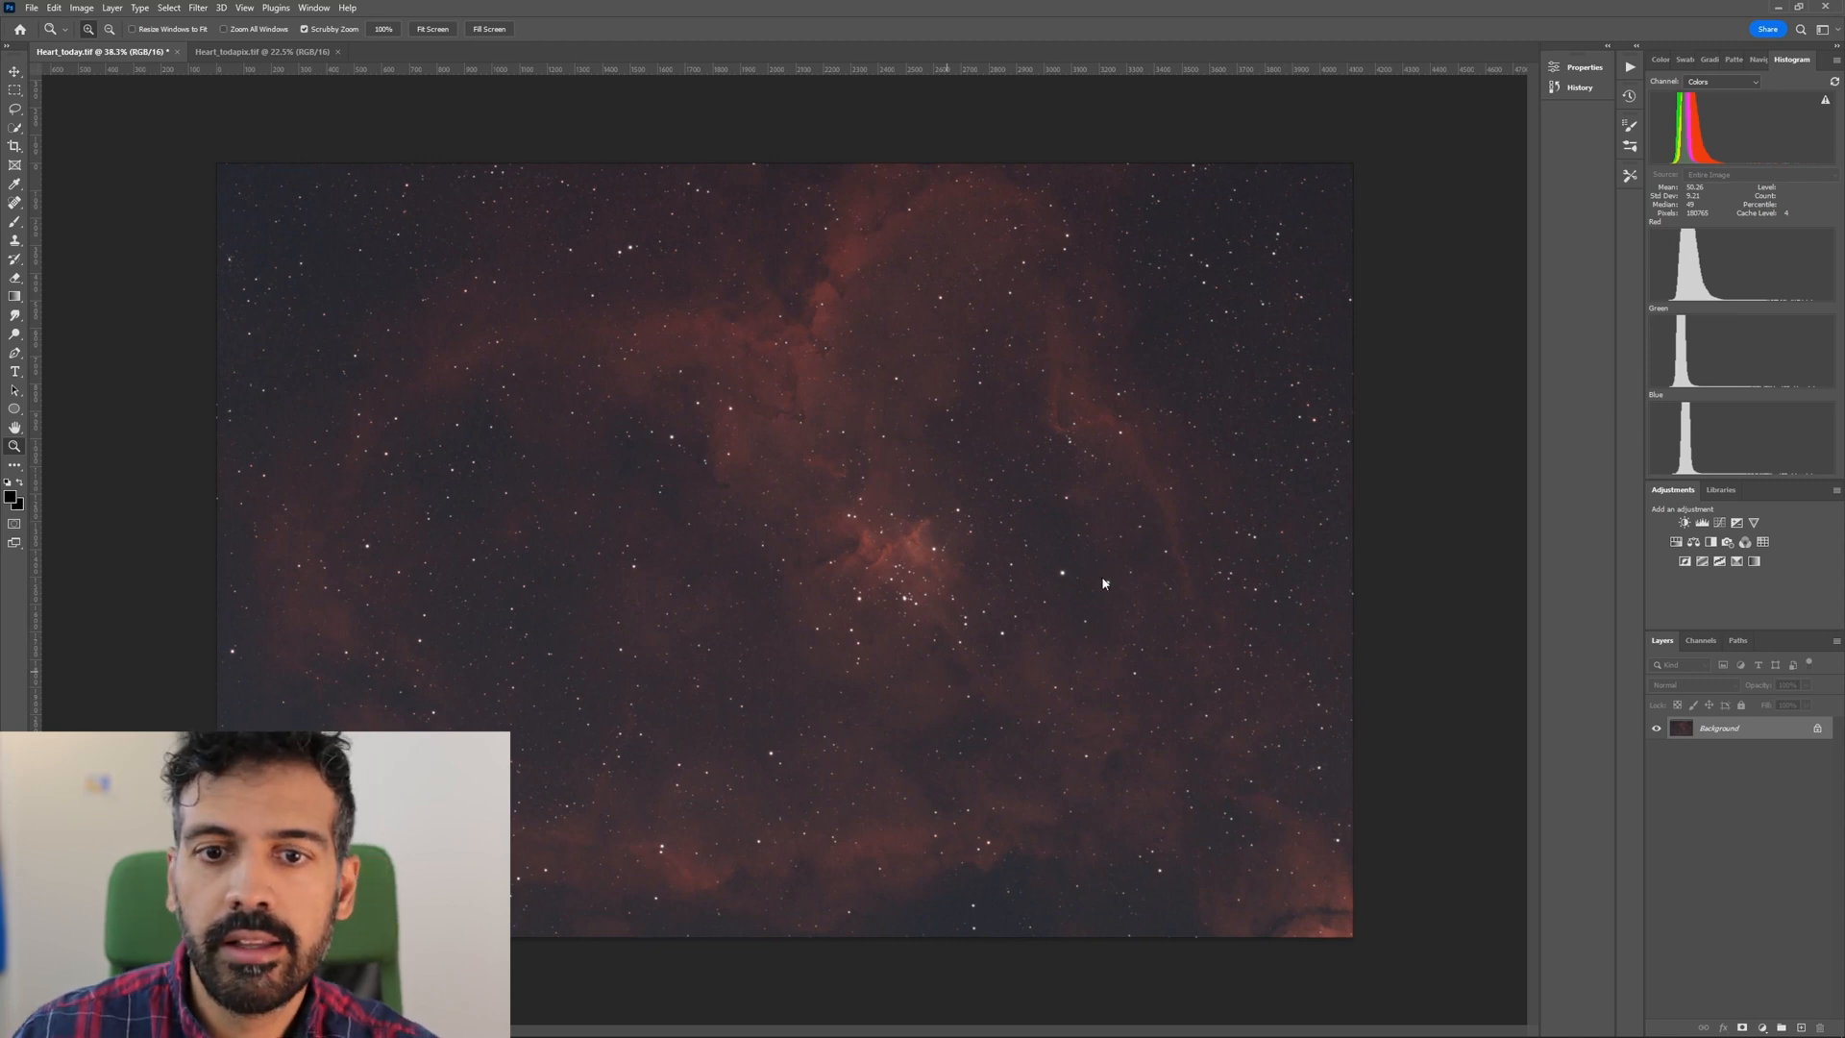
Open the image in the Camera Raw filter and show its Basic adjustments.
{"action": "key", "text": "ctrl+shift+a"}
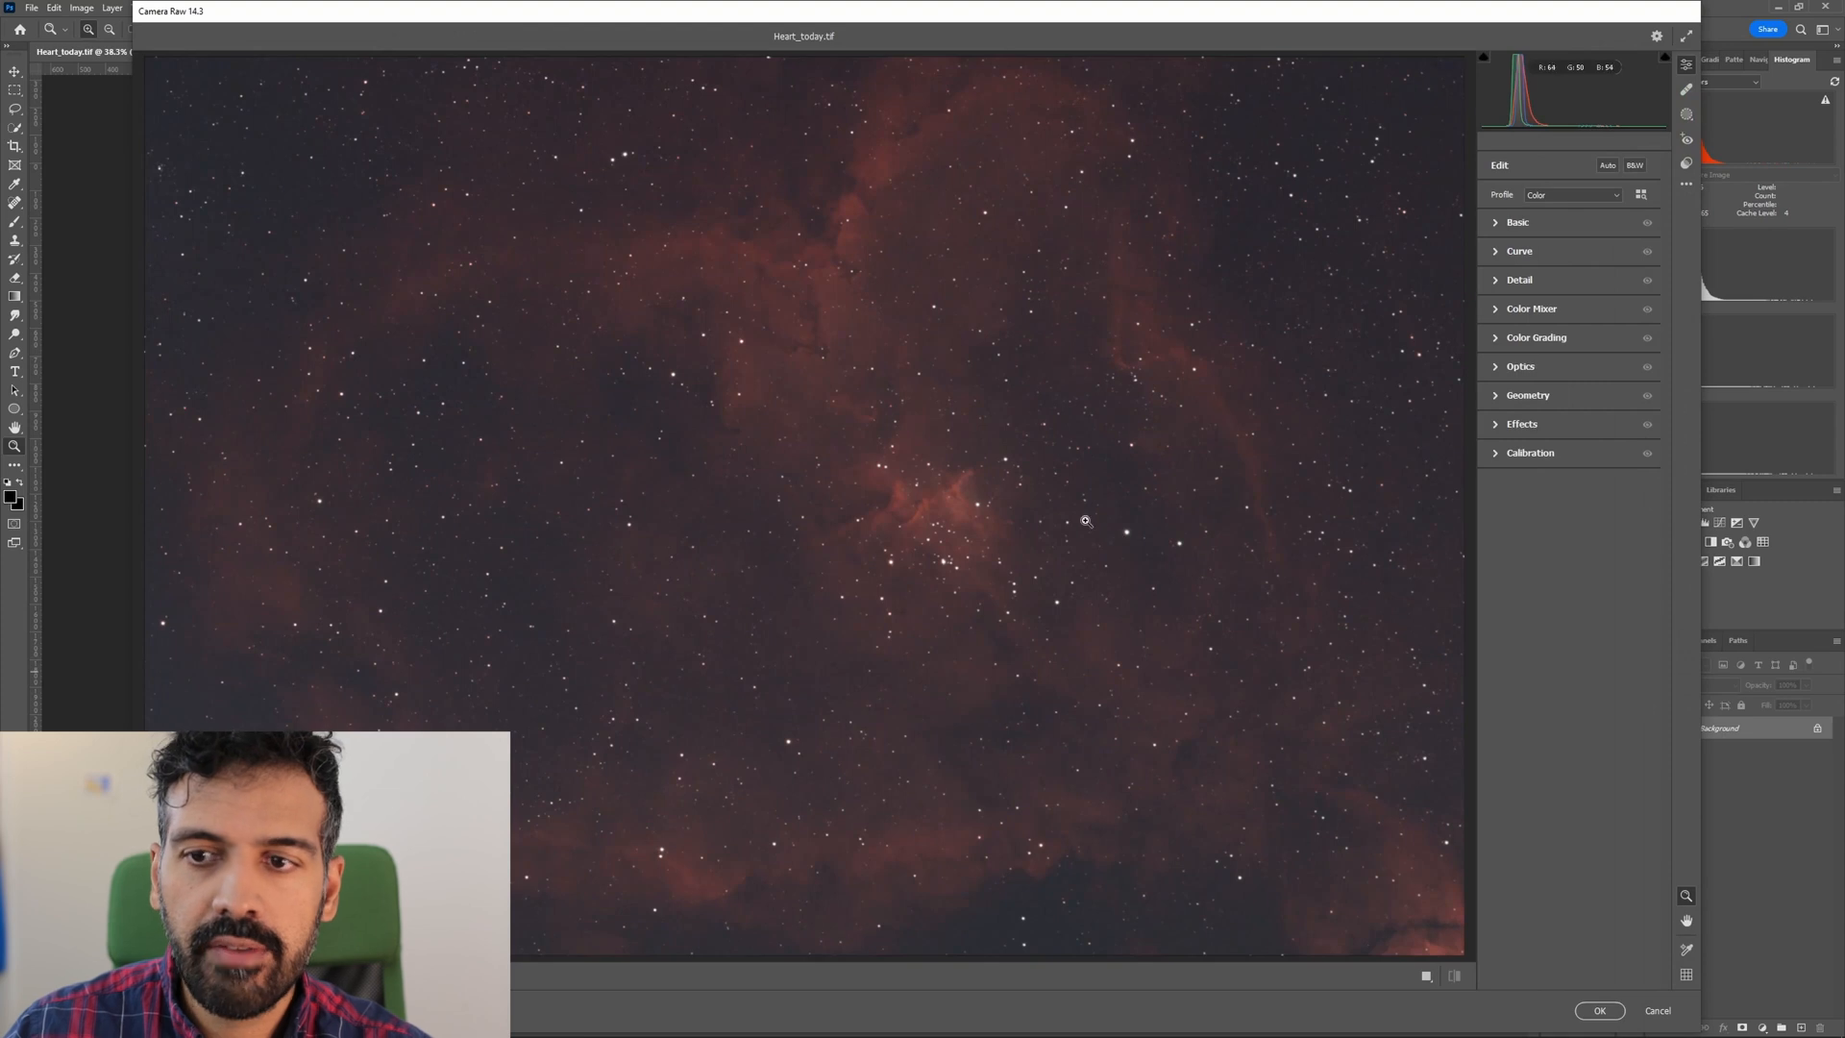
{"action": "left_click", "coordinate": [1504, 223]}
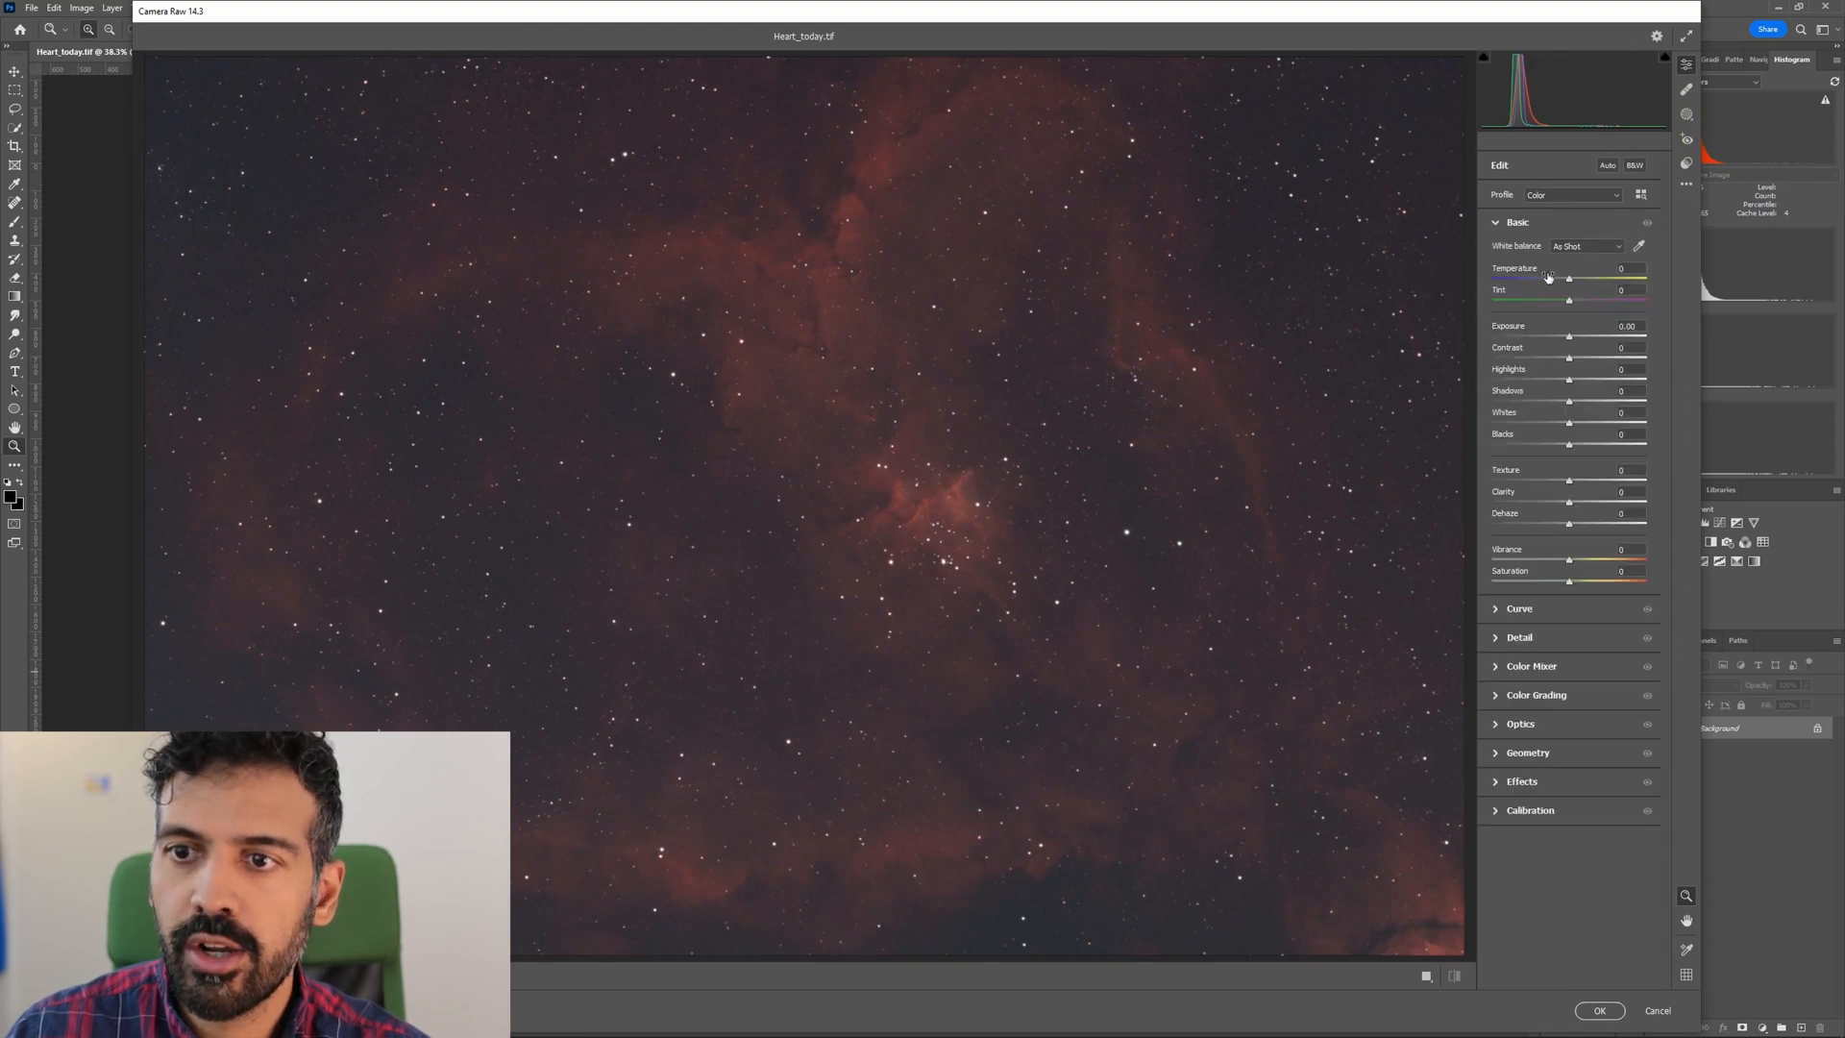
Try a tint of +2 with the temperature at 0 in the Basic adjustments.
{"action": "left_click_drag", "start_coordinate": [1571, 282], "coordinate": [1571, 281]}
{"action": "double_click", "coordinate": [1571, 282]}
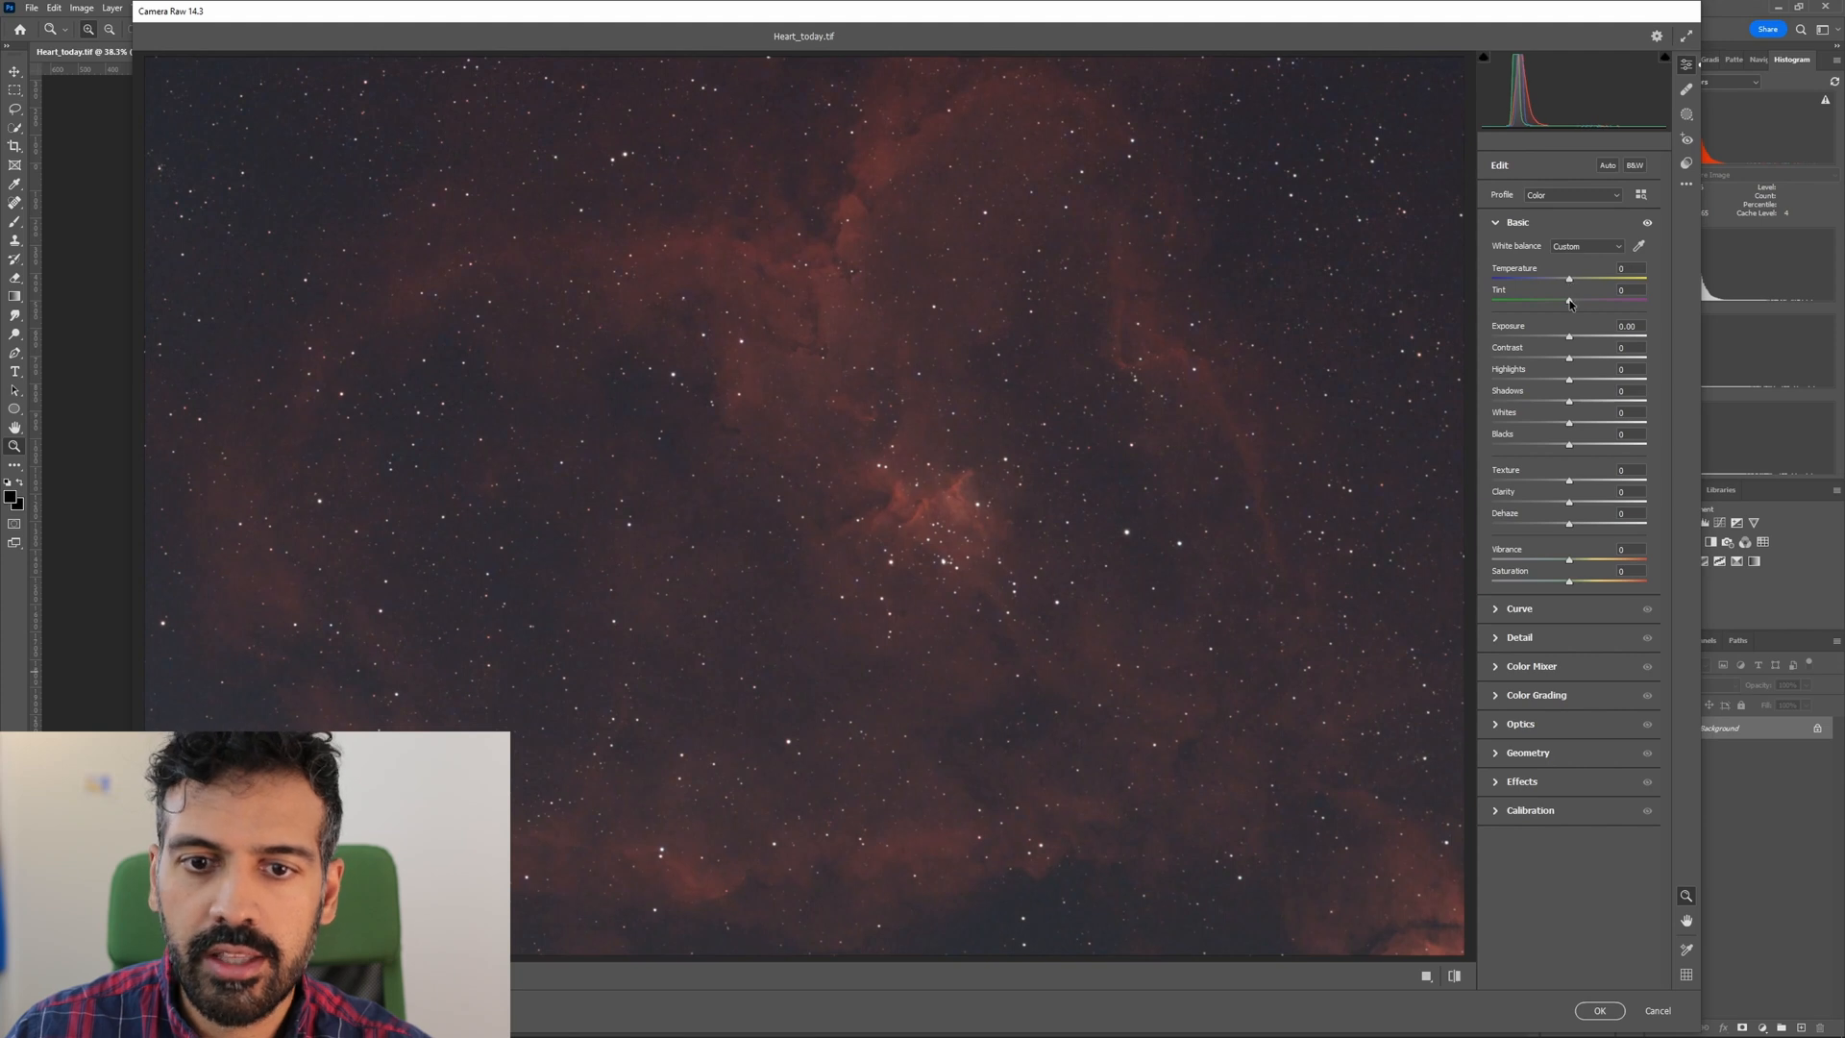
{"action": "left_click_drag", "start_coordinate": [1566, 305], "coordinate": [1572, 306]}
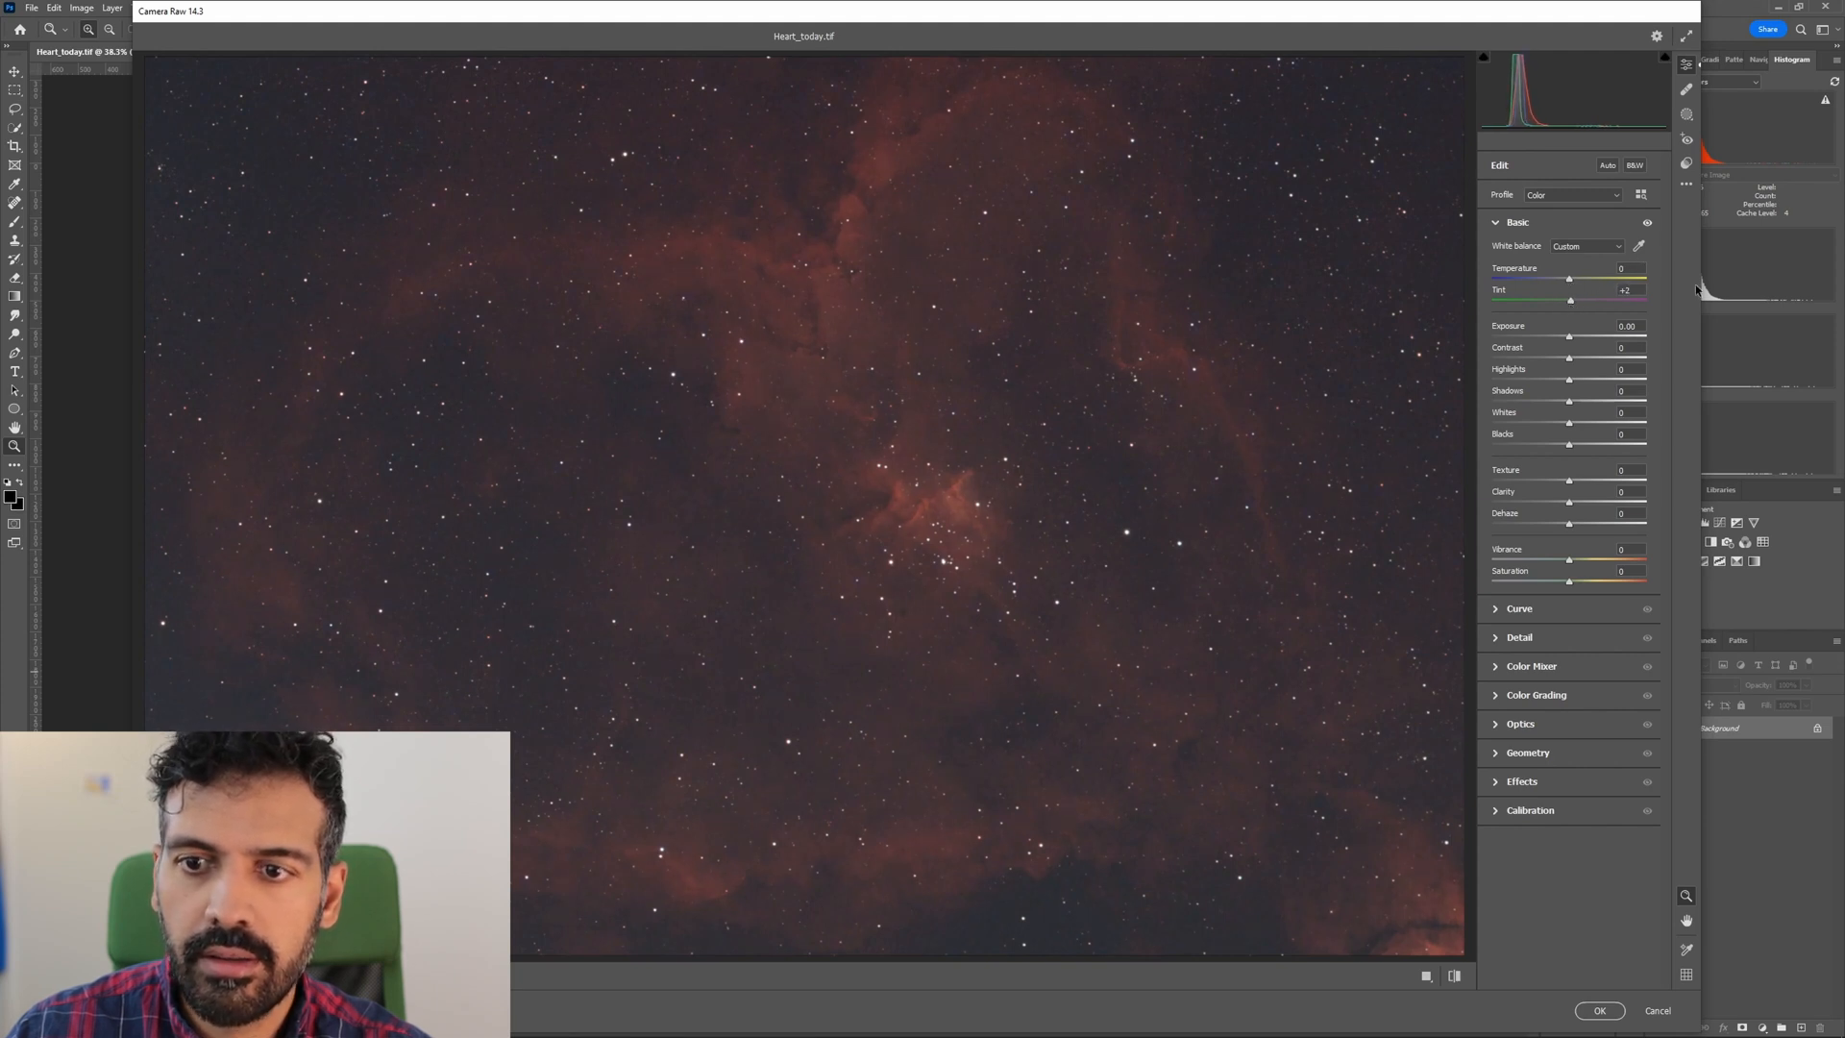
Try sampling several dark sky areas for a neutral white balance, and restore the As Shot white balance.
{"action": "left_click", "coordinate": [1639, 246]}
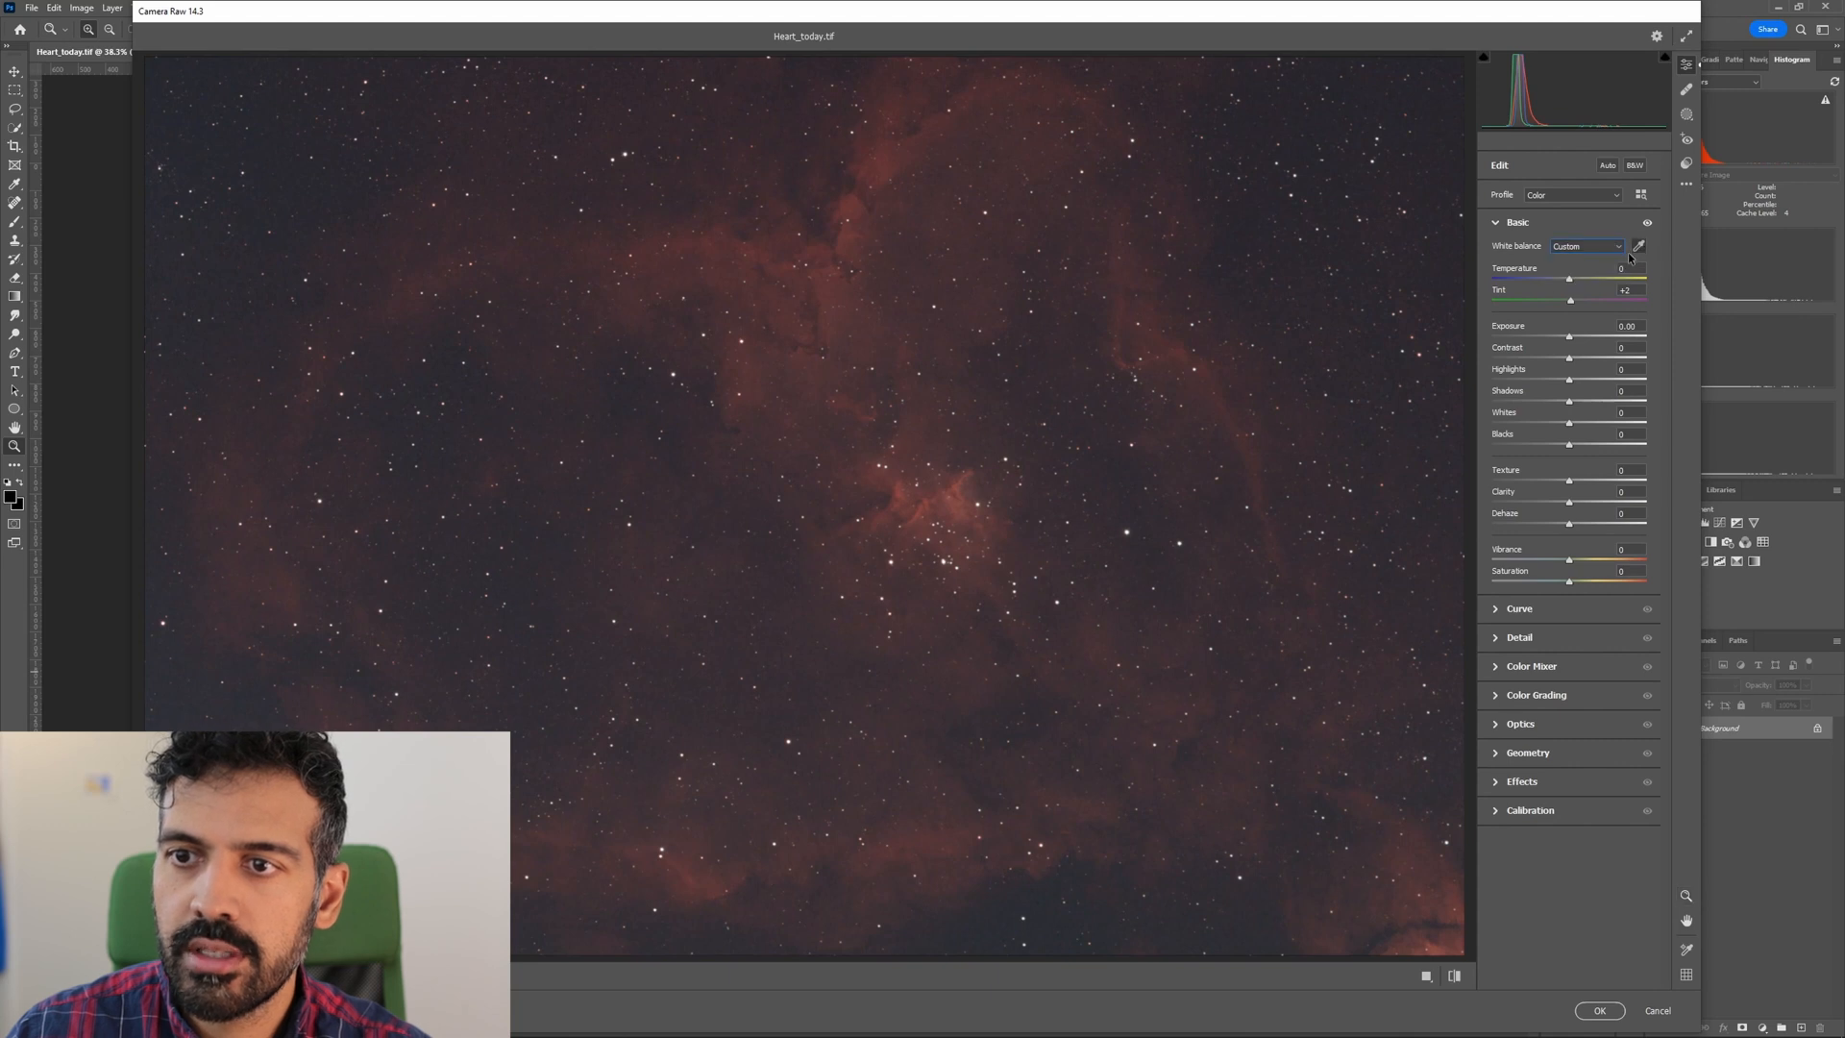
{"action": "left_click", "coordinate": [1314, 252]}
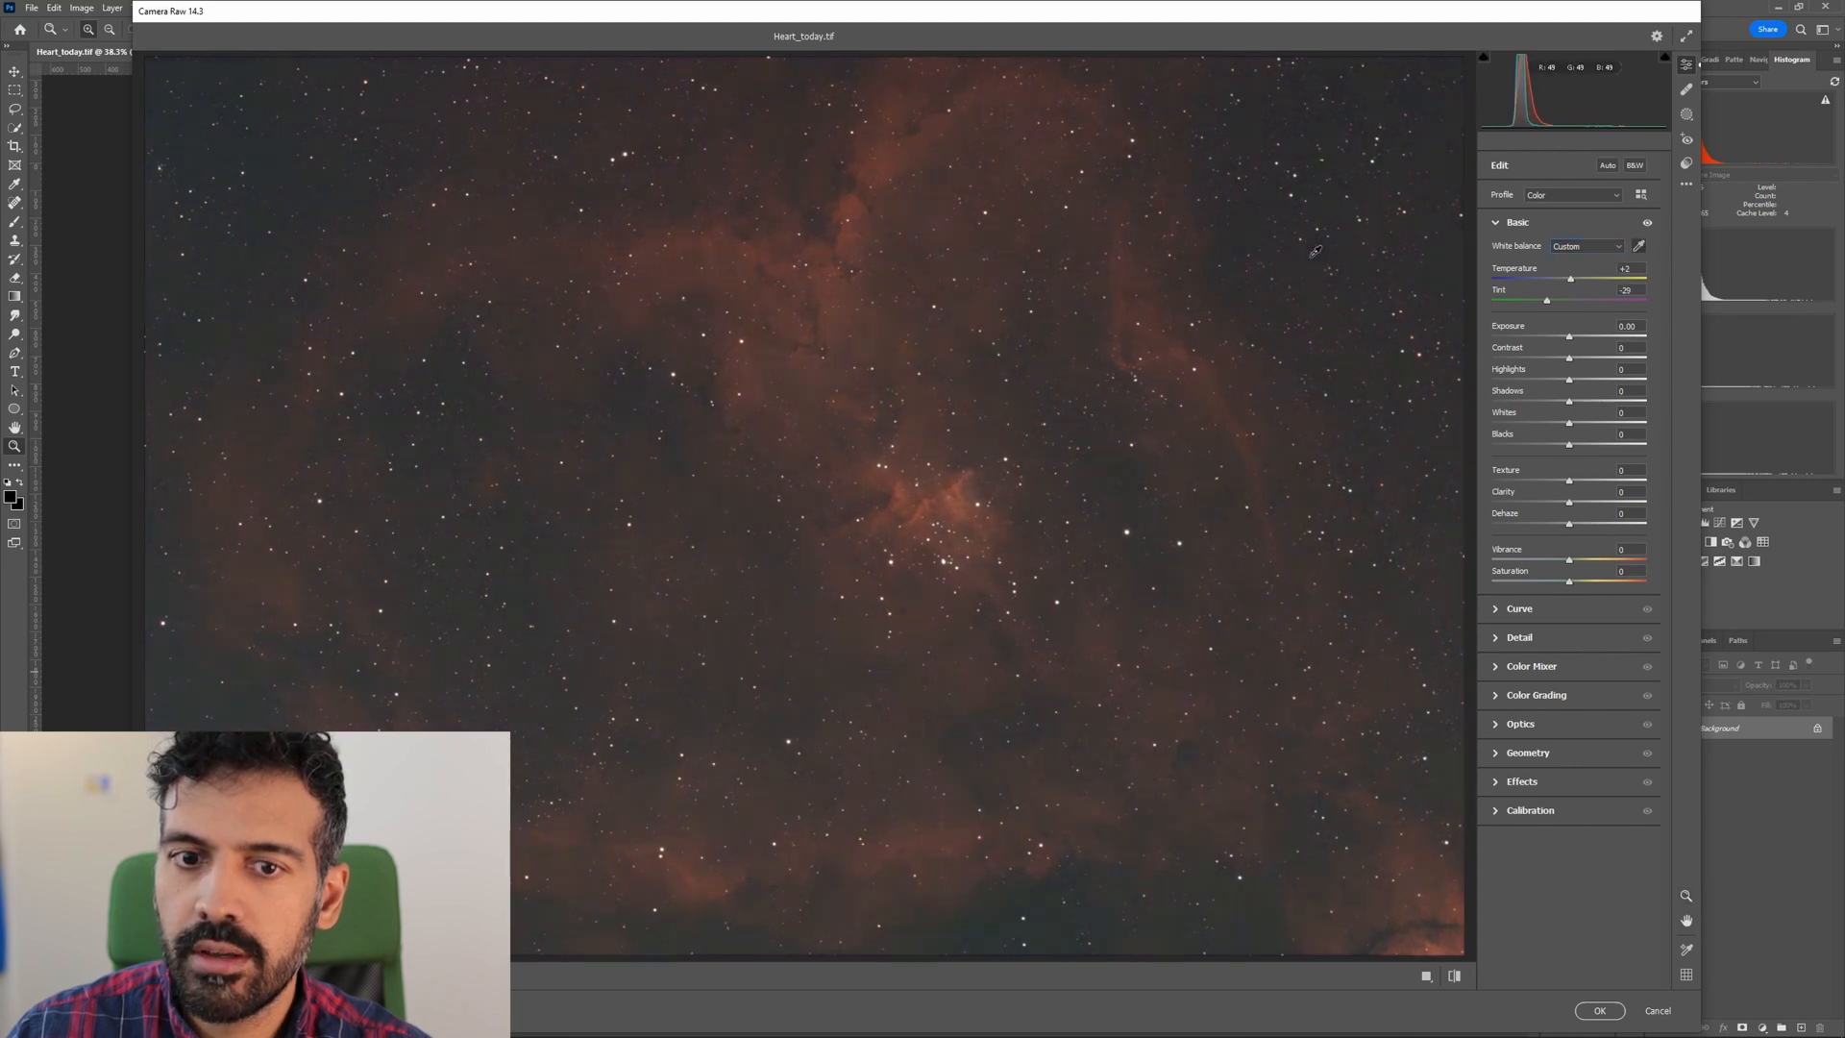
{"action": "left_click", "coordinate": [1355, 253]}
{"action": "left_click", "coordinate": [1356, 297]}
{"action": "left_click", "coordinate": [1452, 269]}
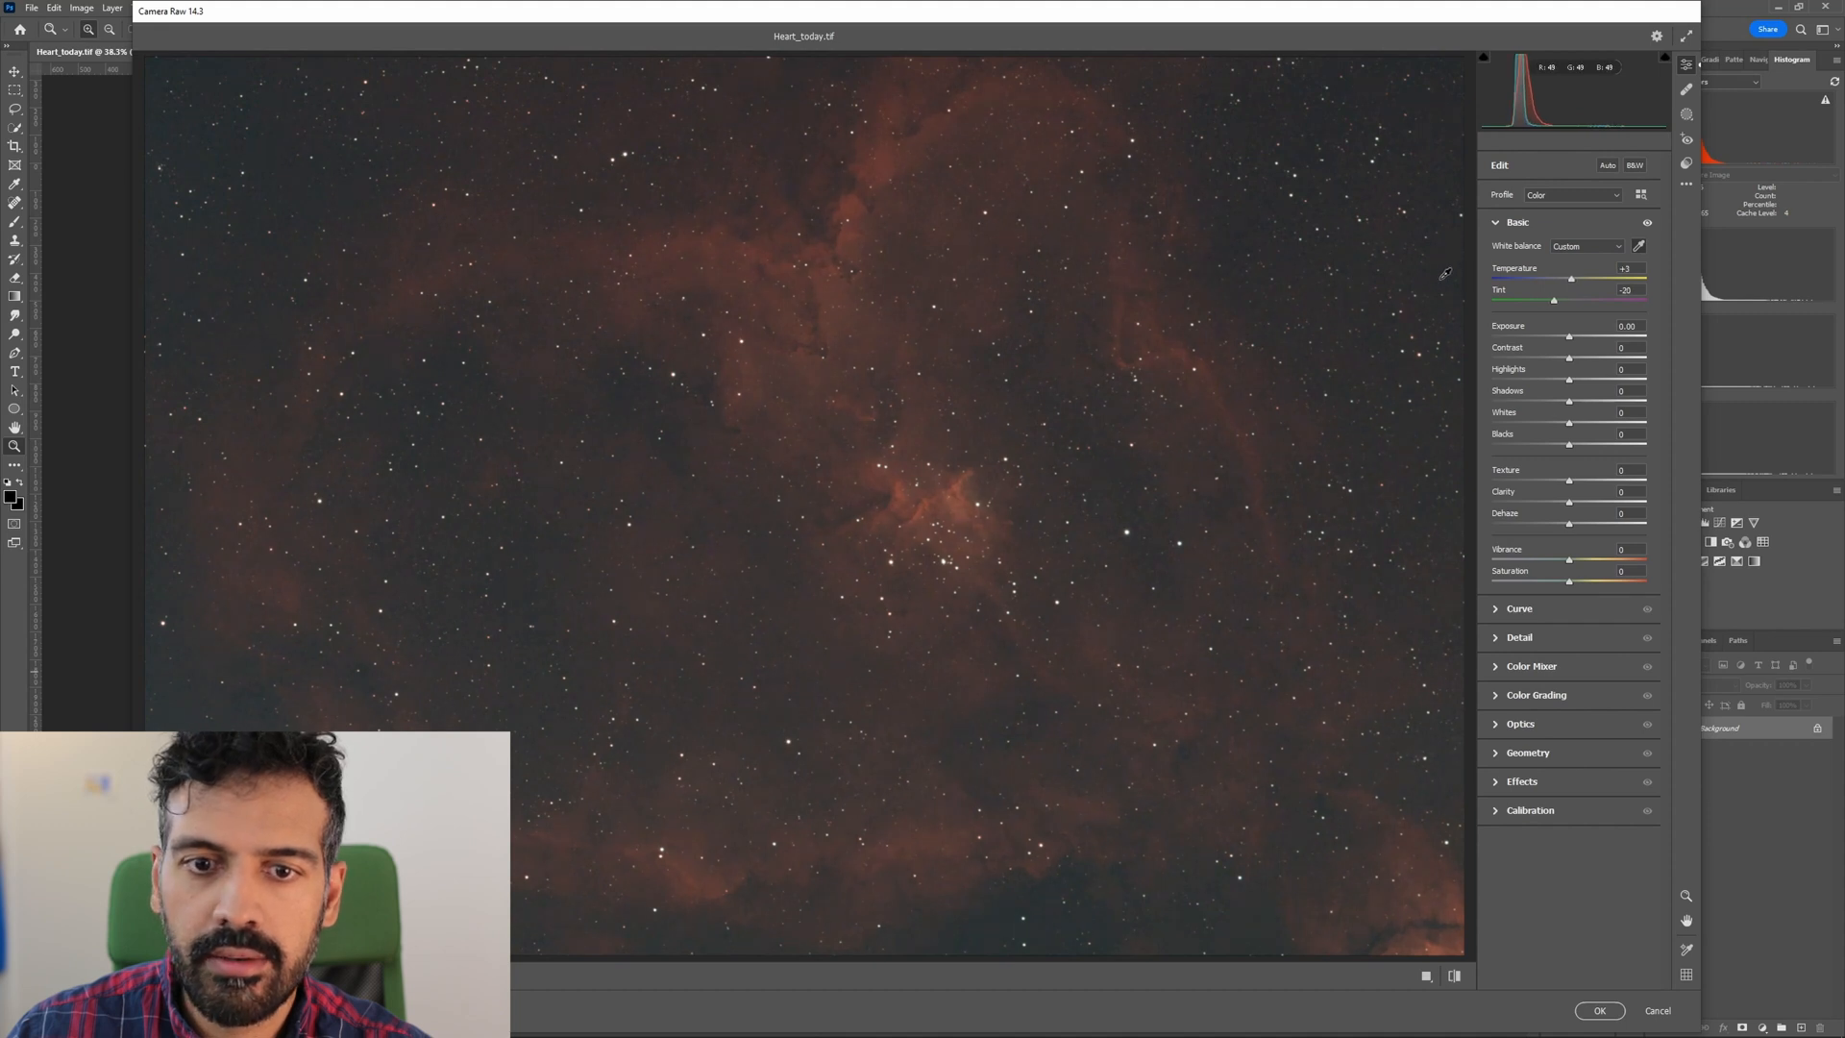
{"action": "left_click", "coordinate": [404, 836]}
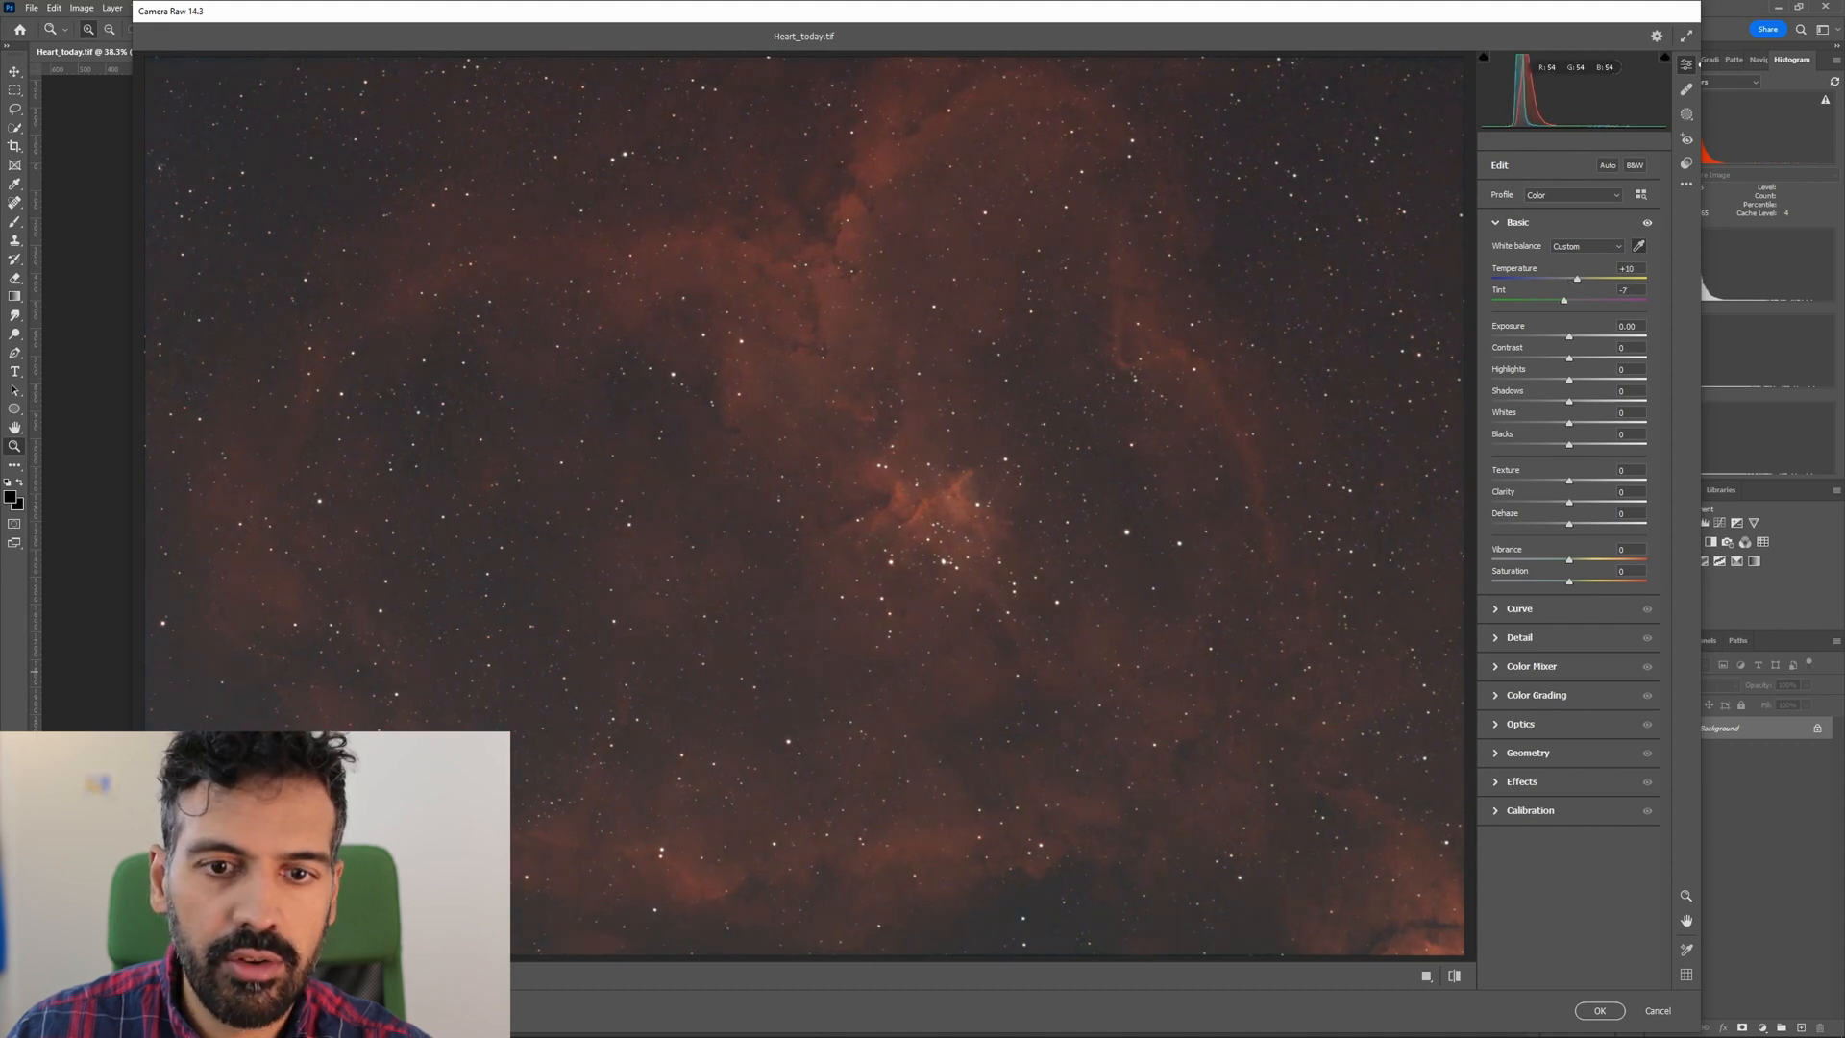
{"action": "left_click", "coordinate": [1585, 246]}
{"action": "left_click", "coordinate": [1576, 257]}
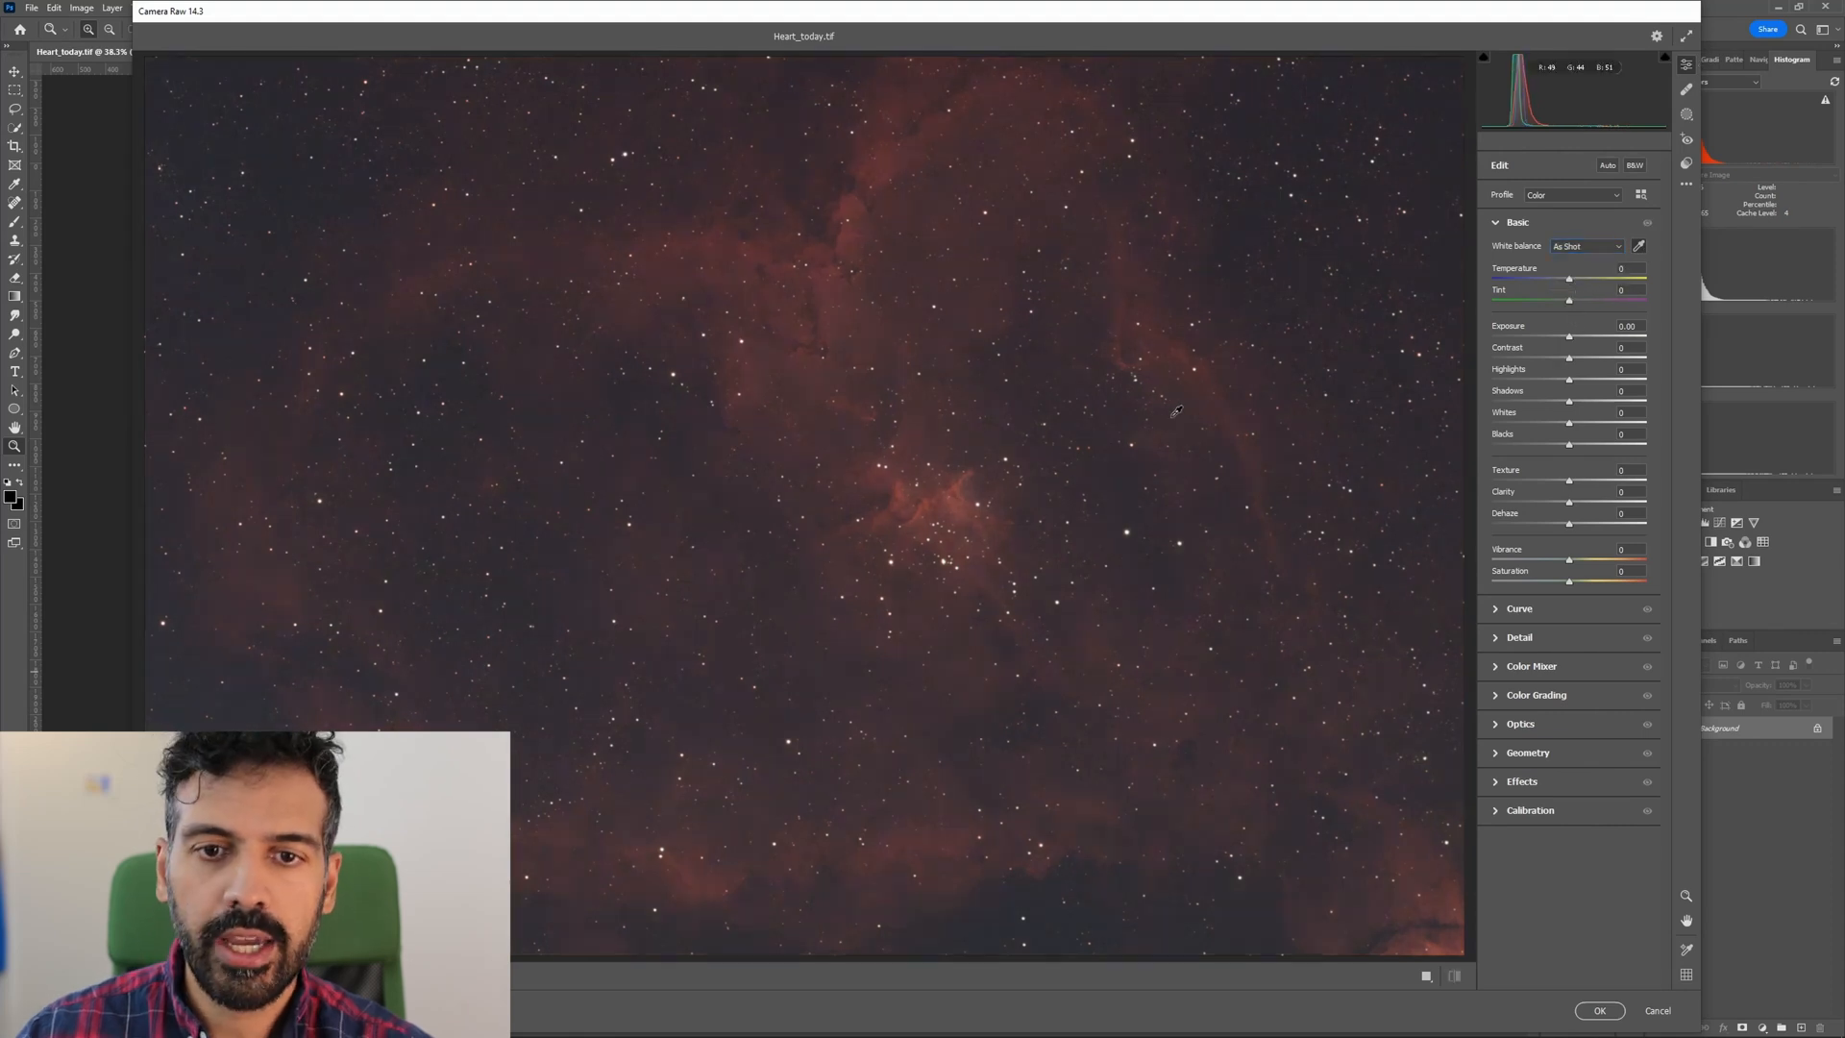
{"action": "left_click", "coordinate": [1638, 246]}
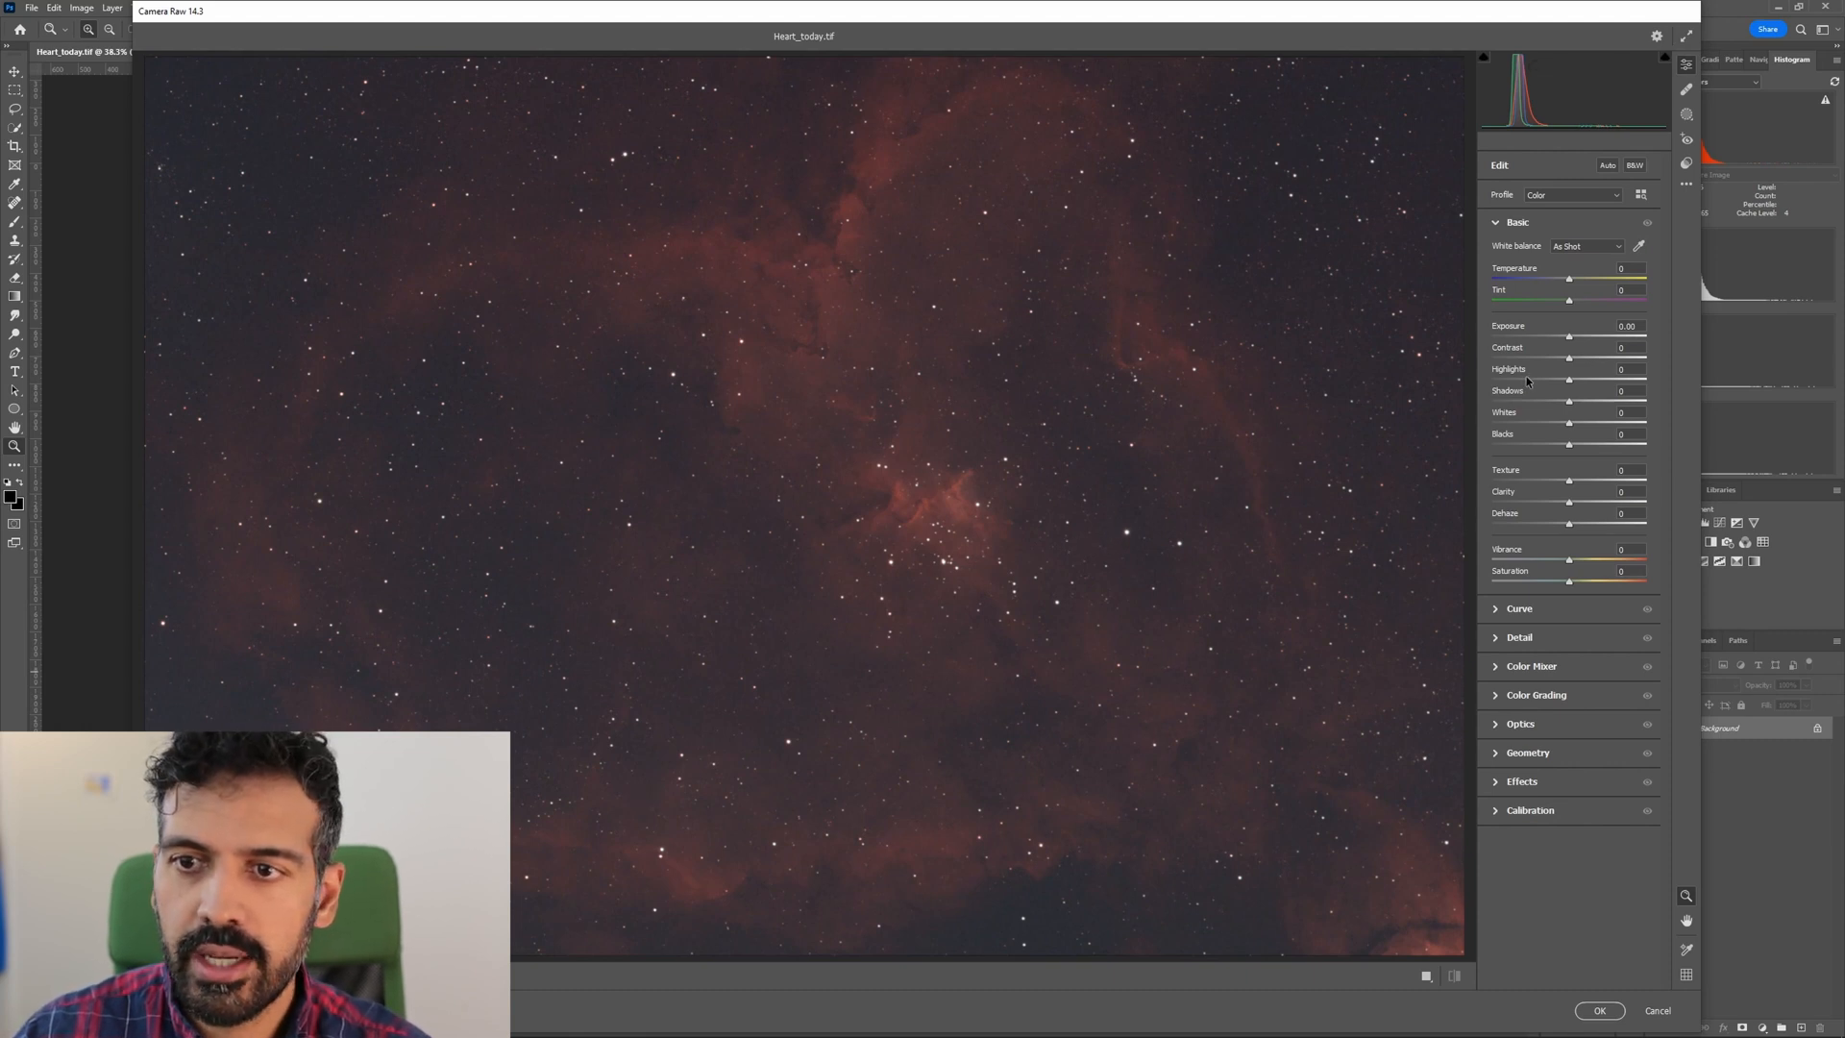
Set the exposure to +0.85 and add contrast with the parametric curve, using darks -30 and shadows -63.
{"action": "left_click_drag", "start_coordinate": [1572, 342], "coordinate": [1577, 340]}
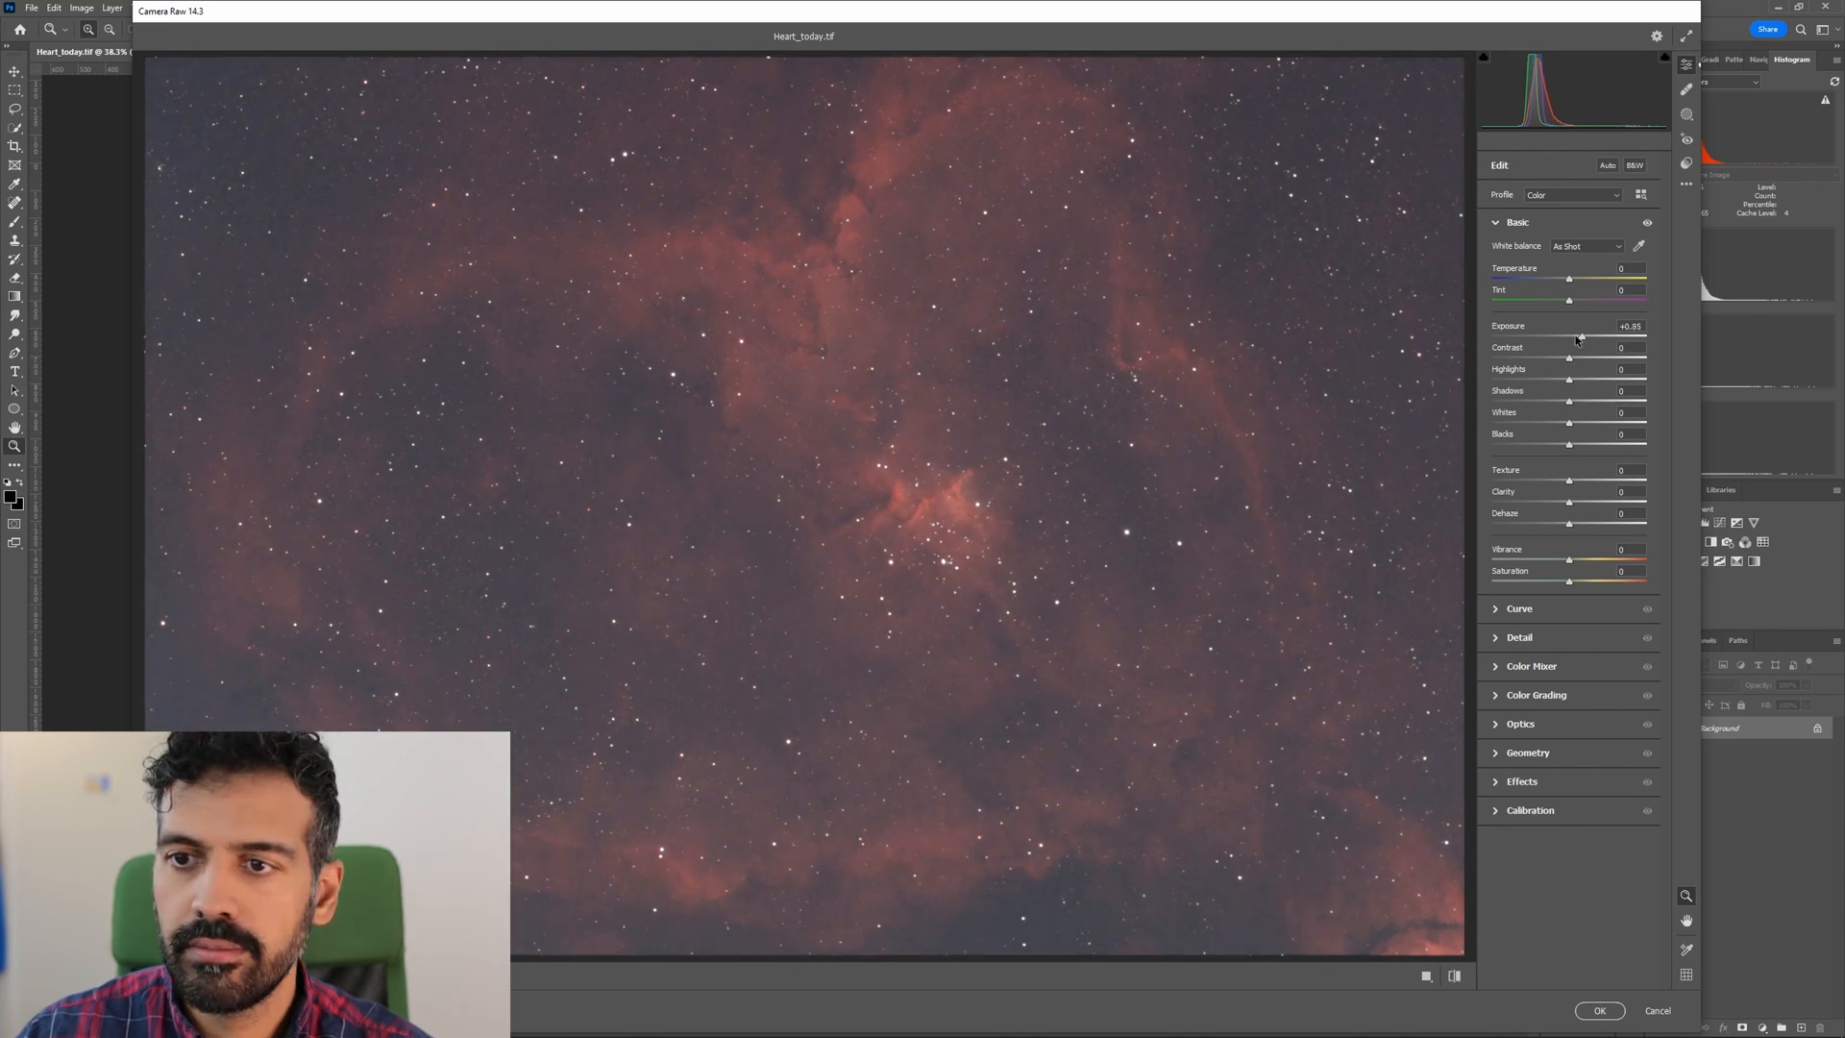
{"action": "left_click", "coordinate": [1519, 222]}
{"action": "left_click", "coordinate": [1519, 251]}
{"action": "mouse_move", "coordinate": [1510, 425]}
{"action": "left_mouse_down"}
{"action": "mouse_move", "coordinate": [1509, 452]}
{"action": "mouse_move", "coordinate": [1570, 370]}
{"action": "mouse_move", "coordinate": [1538, 422]}
{"action": "left_mouse_up"}
{"action": "left_click_drag", "start_coordinate": [1524, 560], "coordinate": [1567, 501]}
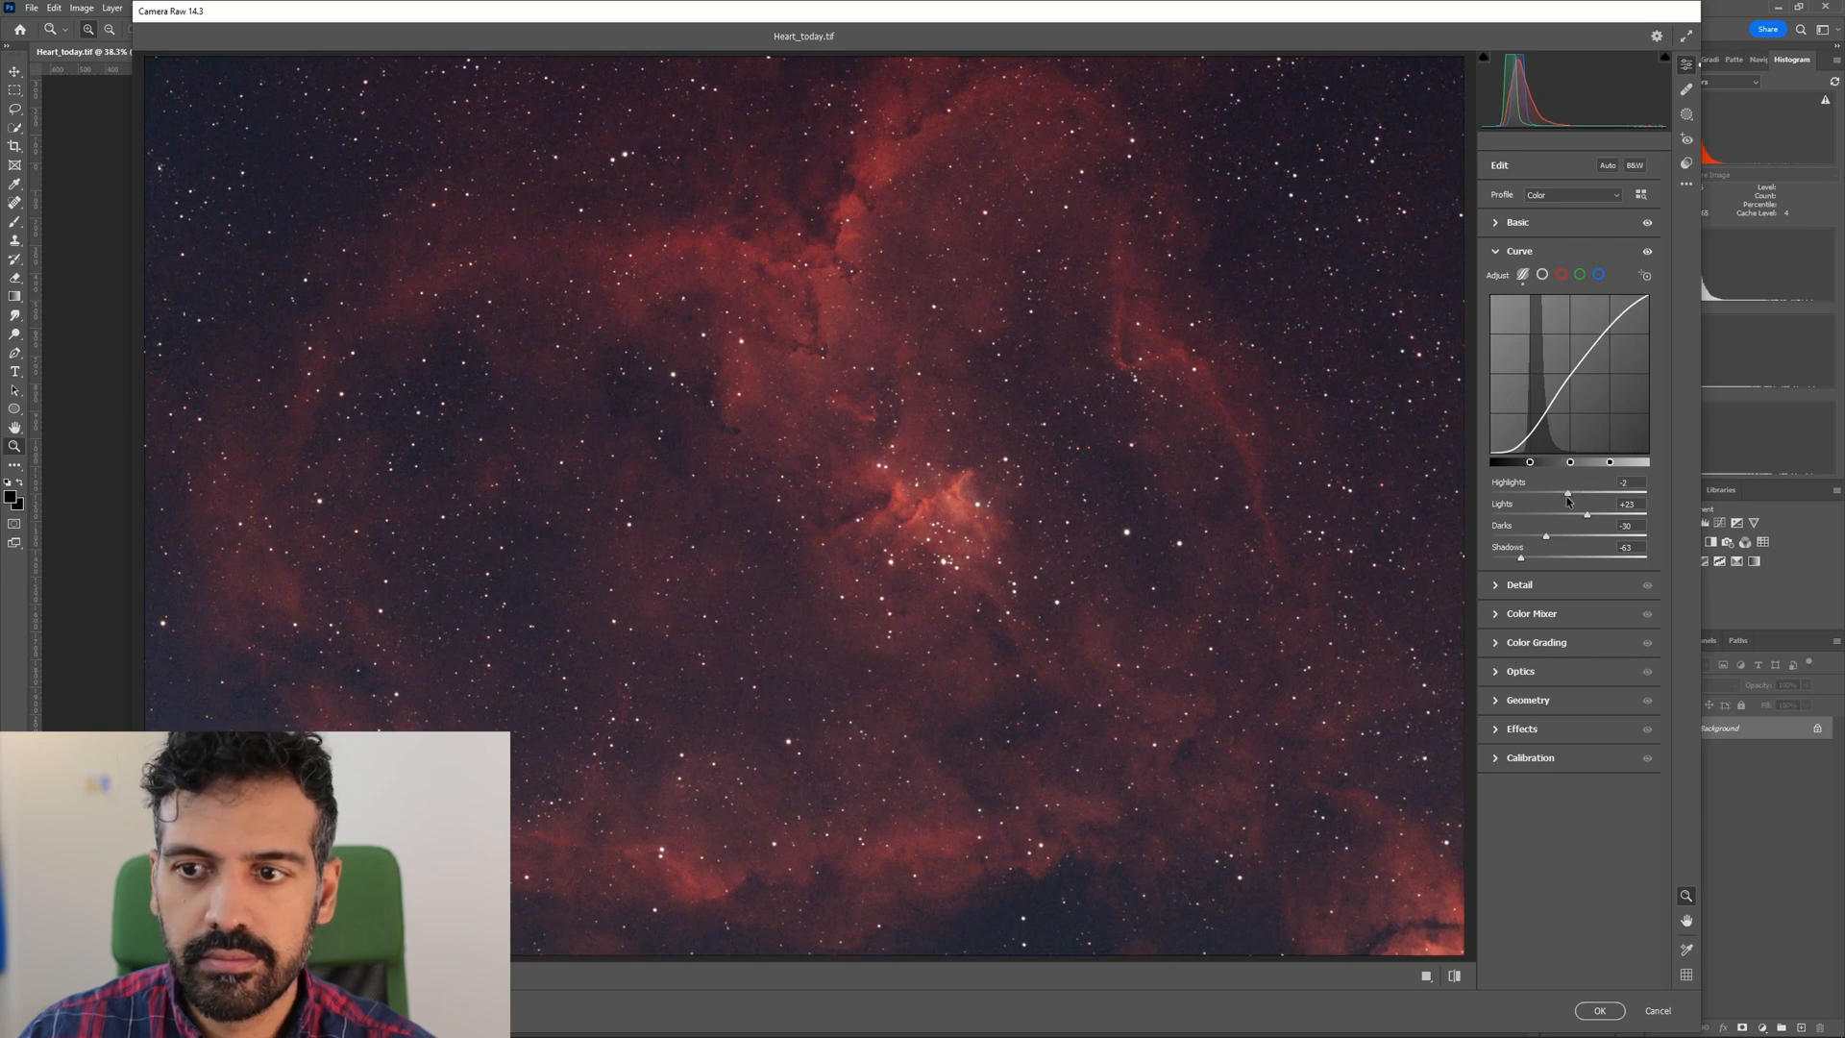
Set the parametric curve's lights to +25 and highlights to 0, and move its shadow and midtone region dividers closer together.
{"action": "left_click_drag", "start_coordinate": [1529, 462], "coordinate": [1540, 468]}
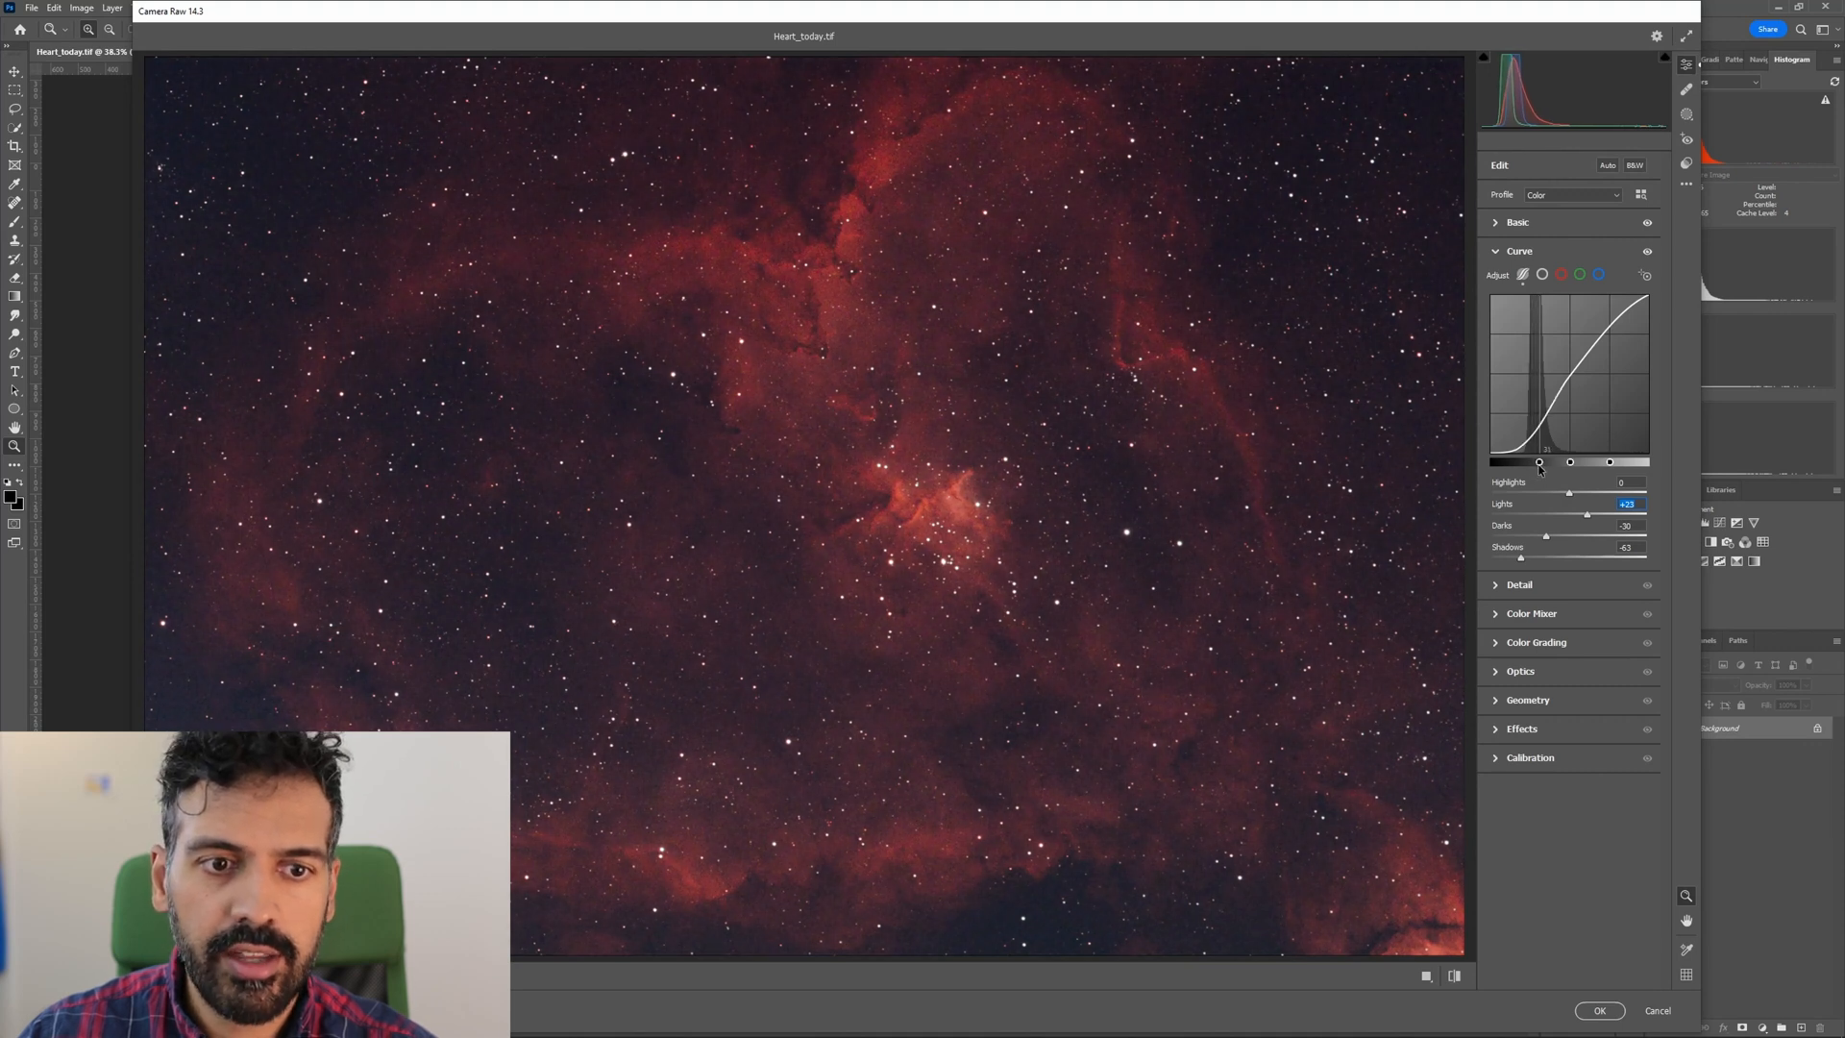
{"action": "left_click_drag", "start_coordinate": [1571, 467], "coordinate": [1611, 469]}
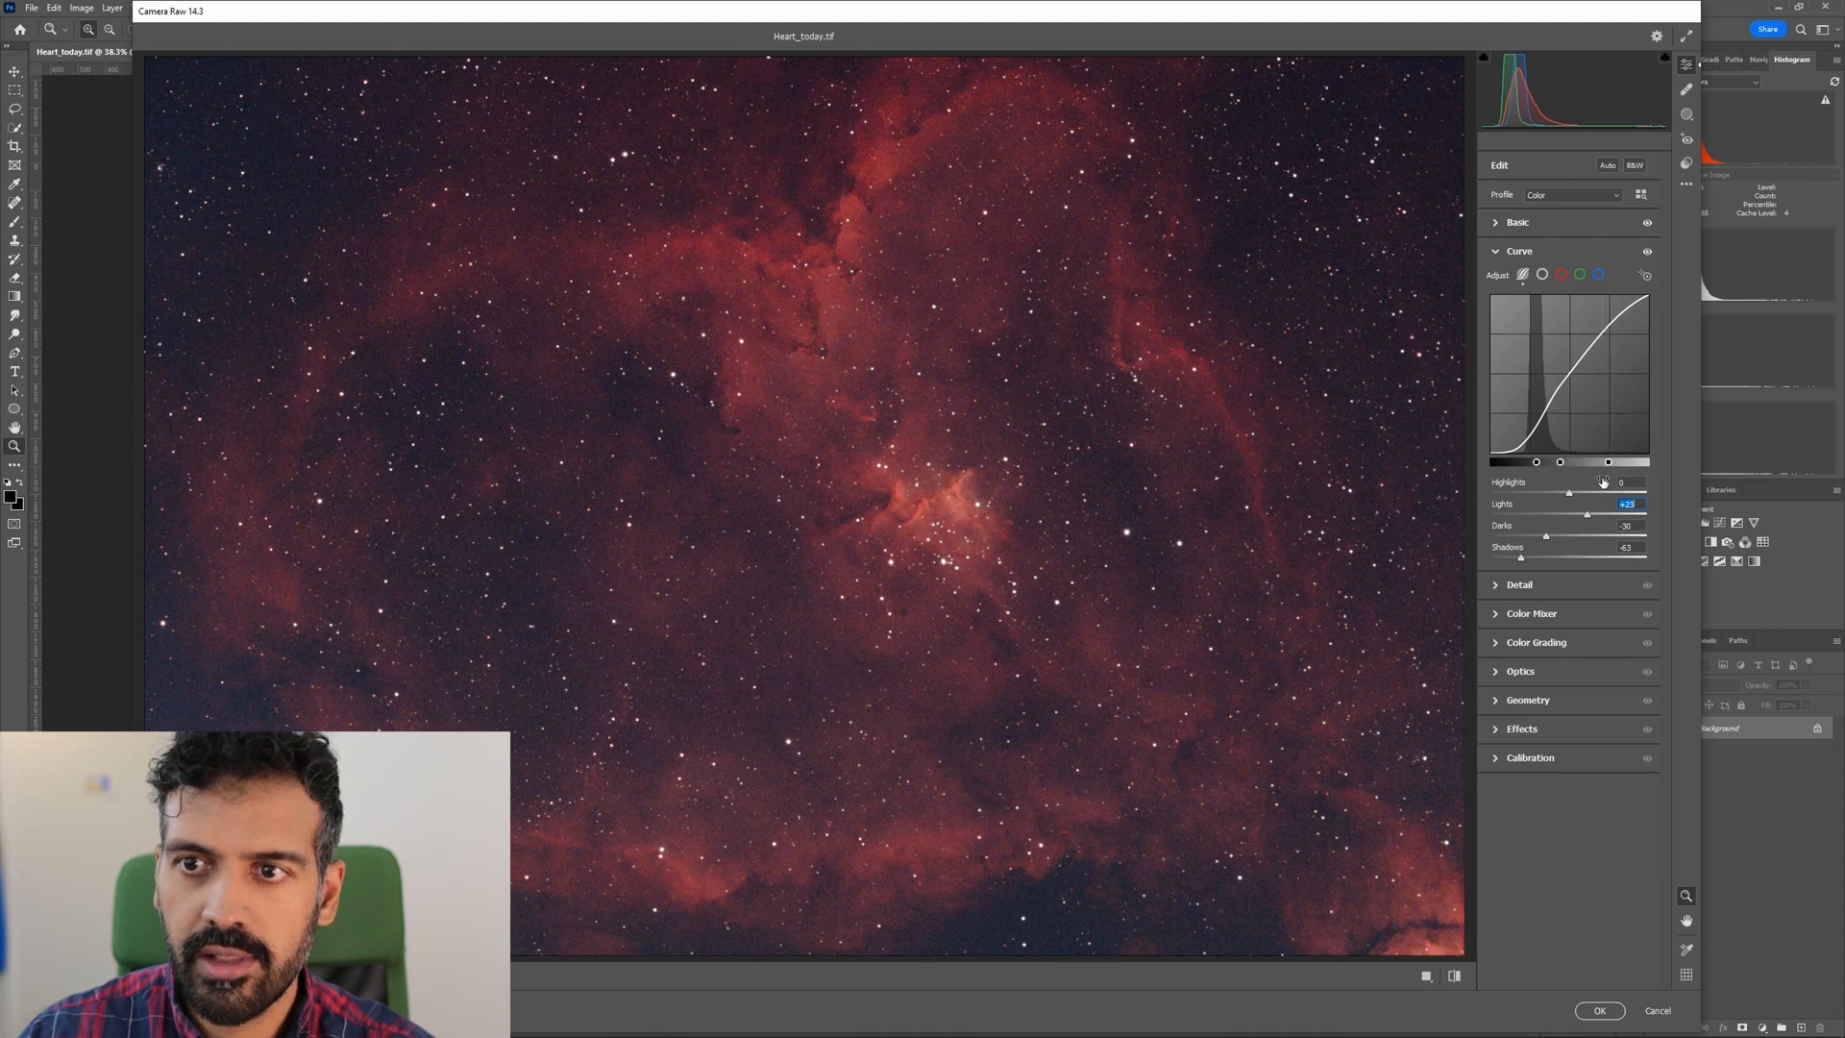
{"action": "left_click", "coordinate": [1493, 252]}
Set the color noise reduction to 57 while judging the grain around the nebula core.
{"action": "left_click_drag", "start_coordinate": [902, 554], "coordinate": [1102, 552]}
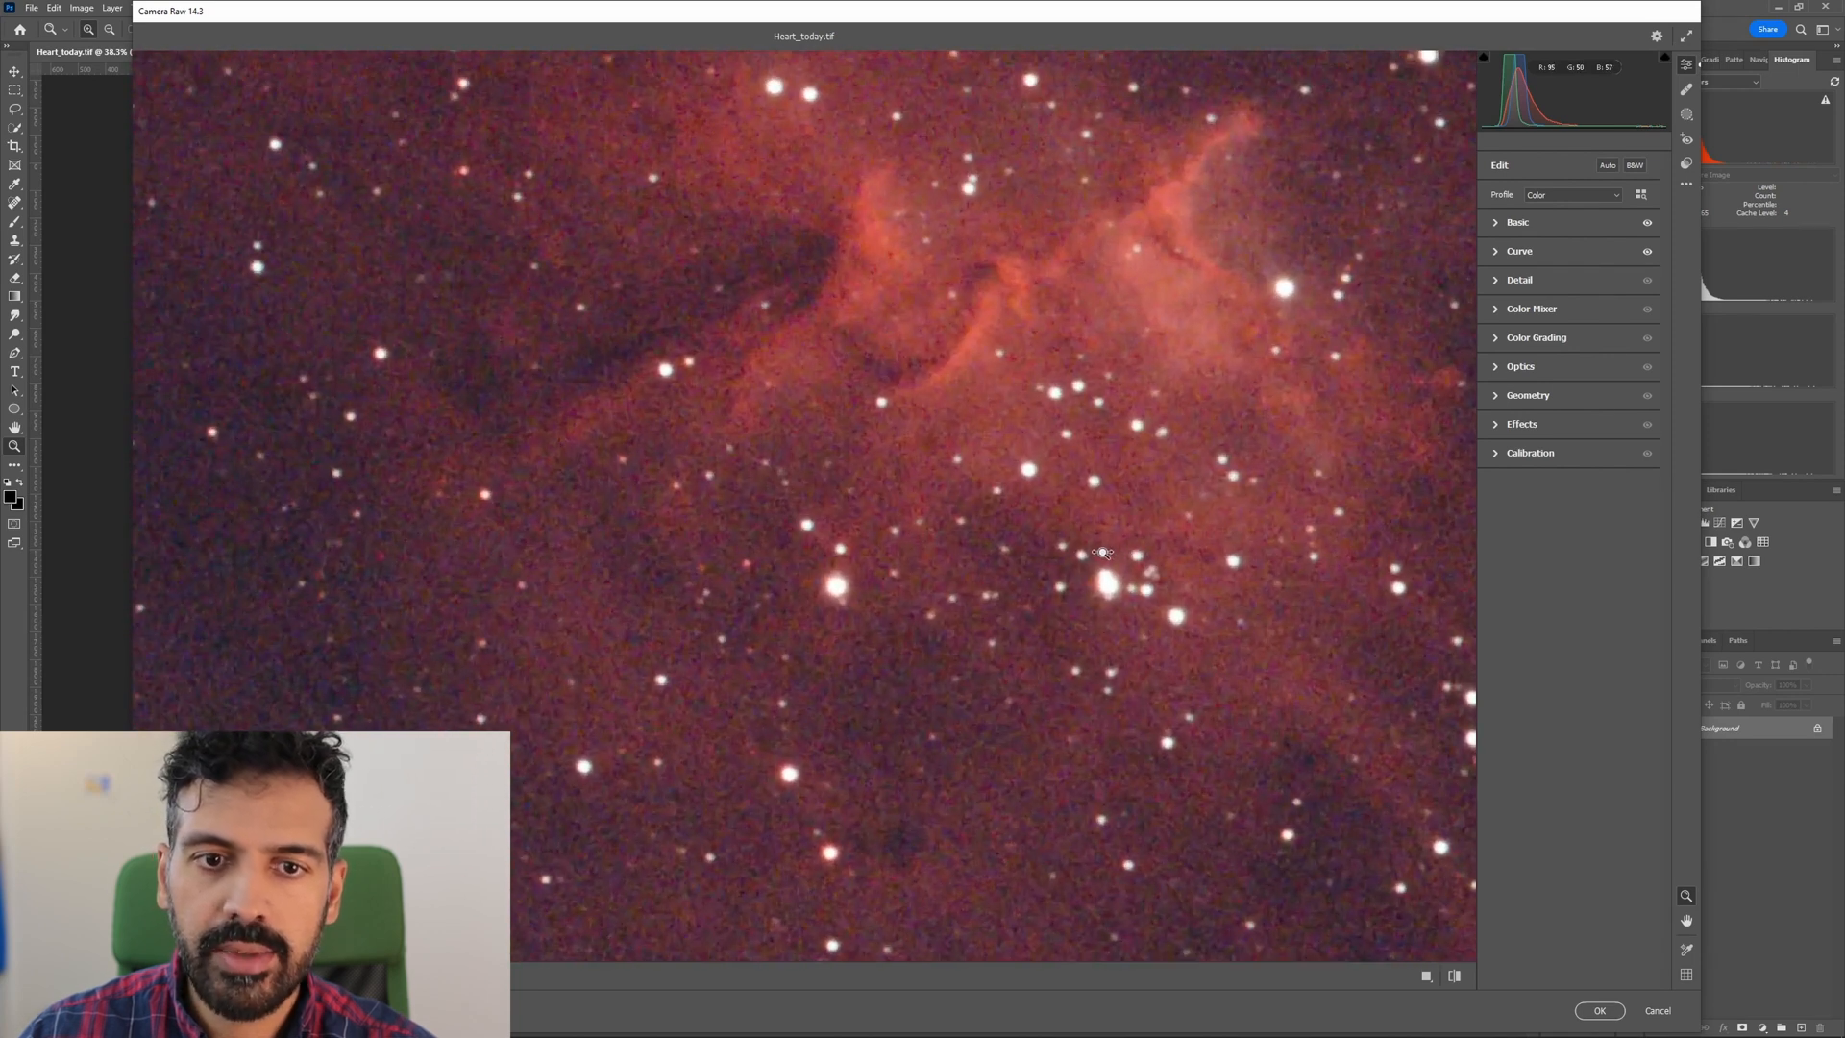
{"action": "left_click", "coordinate": [1510, 287]}
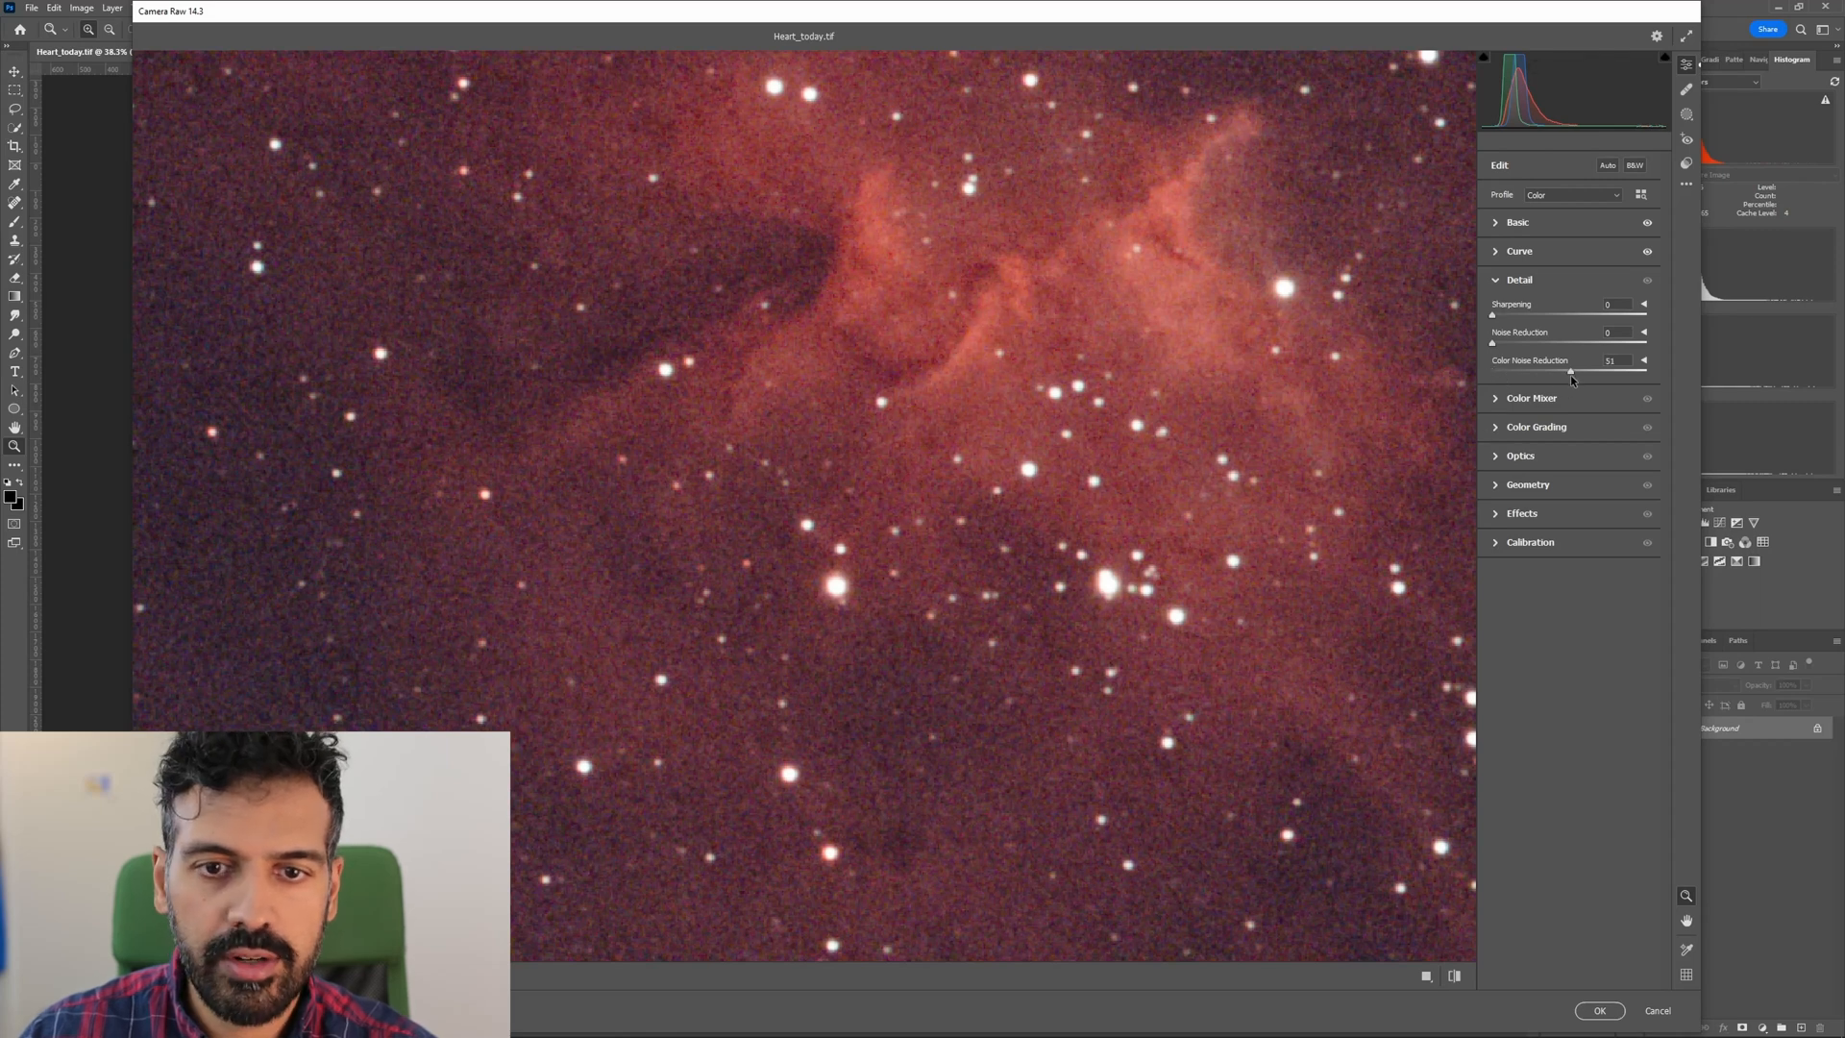
{"action": "left_click_drag", "start_coordinate": [959, 575], "coordinate": [874, 562]}
{"action": "left_click_drag", "start_coordinate": [975, 367], "coordinate": [1044, 375]}
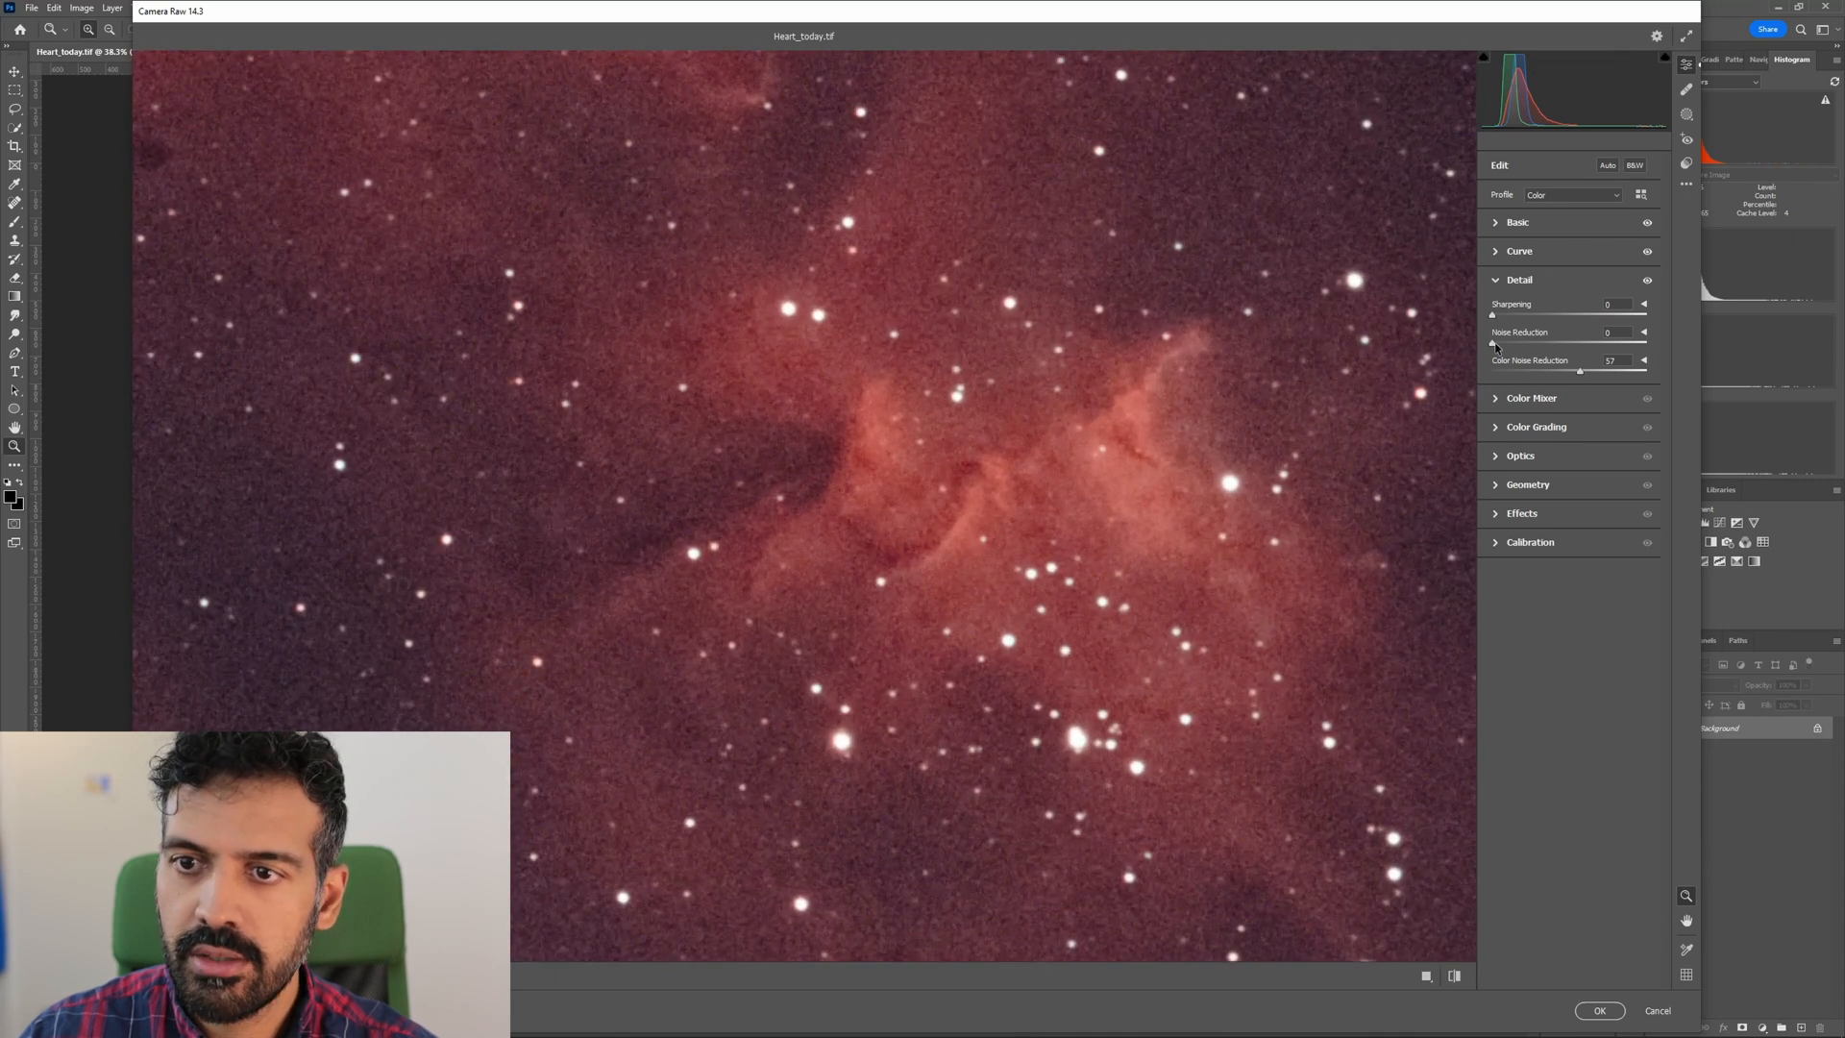
Set the noise reduction to 36, checking the smoothness of the nebula core and surrounding sky up close and at full view.
{"action": "left_click_drag", "start_coordinate": [1538, 343], "coordinate": [1555, 348]}
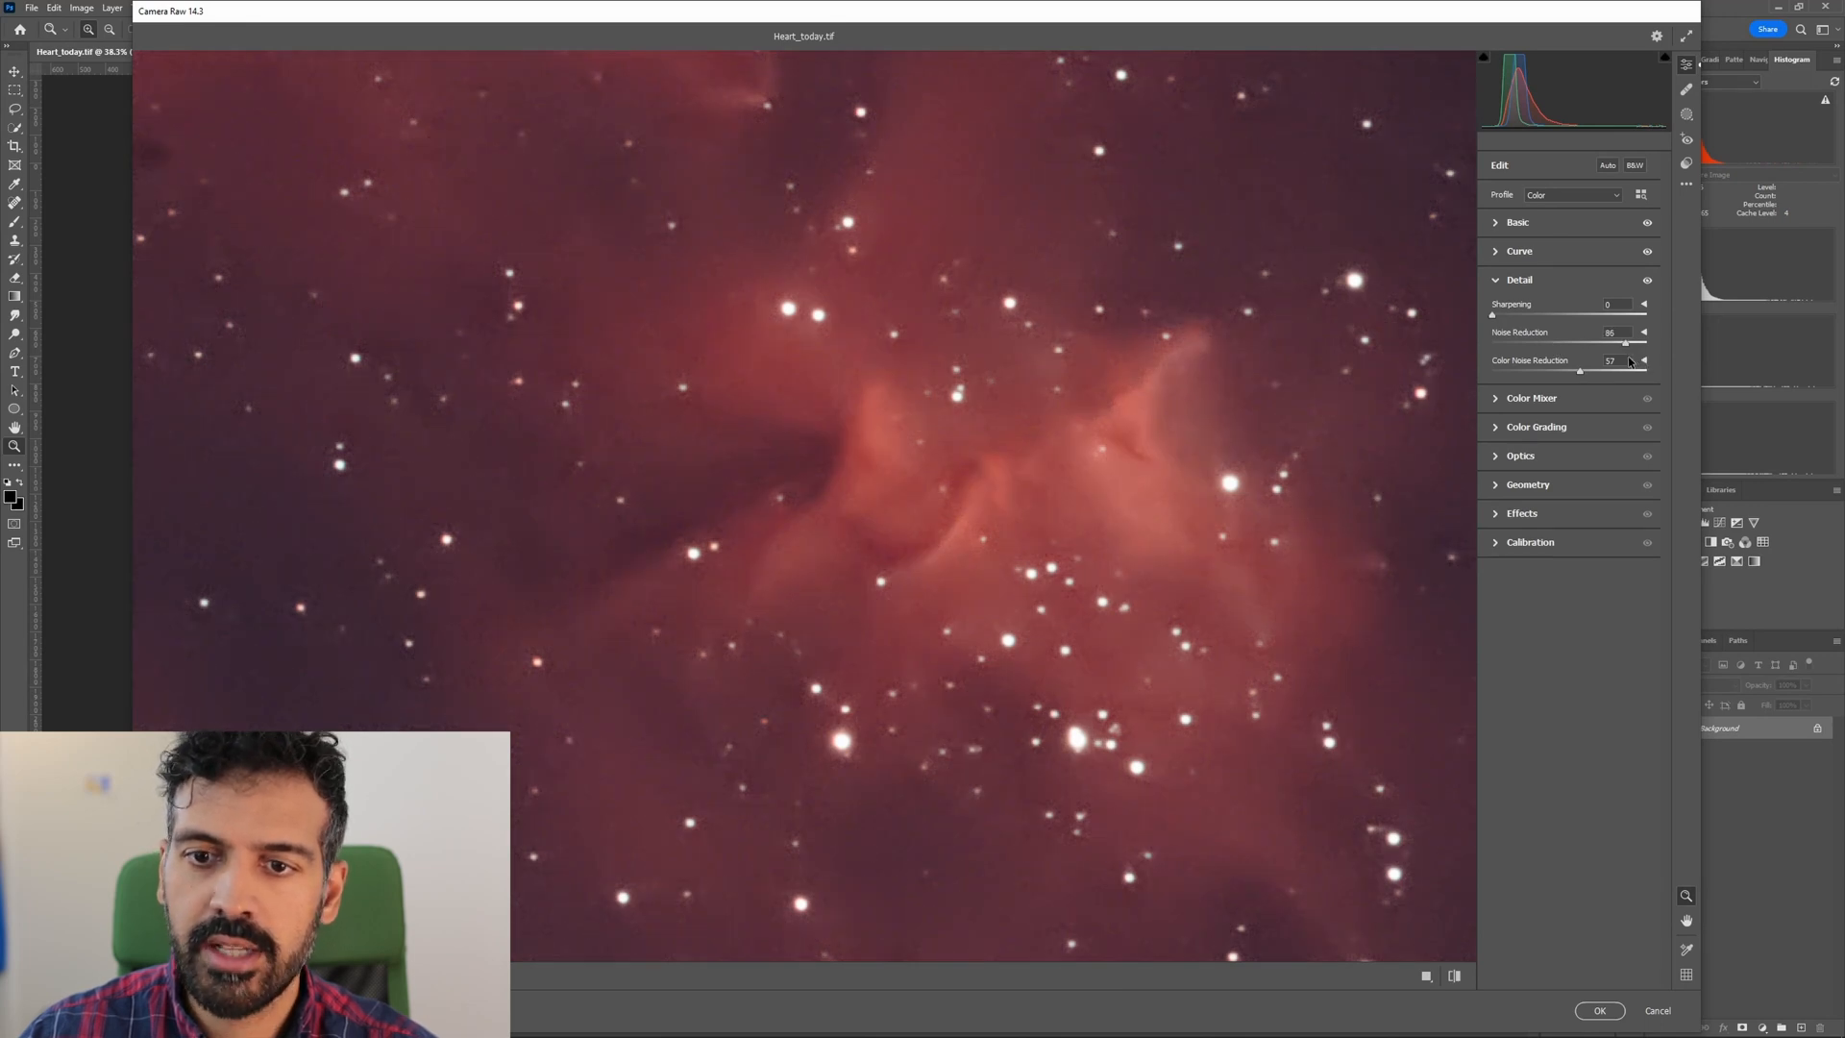
{"action": "left_click_drag", "start_coordinate": [1604, 360], "coordinate": [1555, 355]}
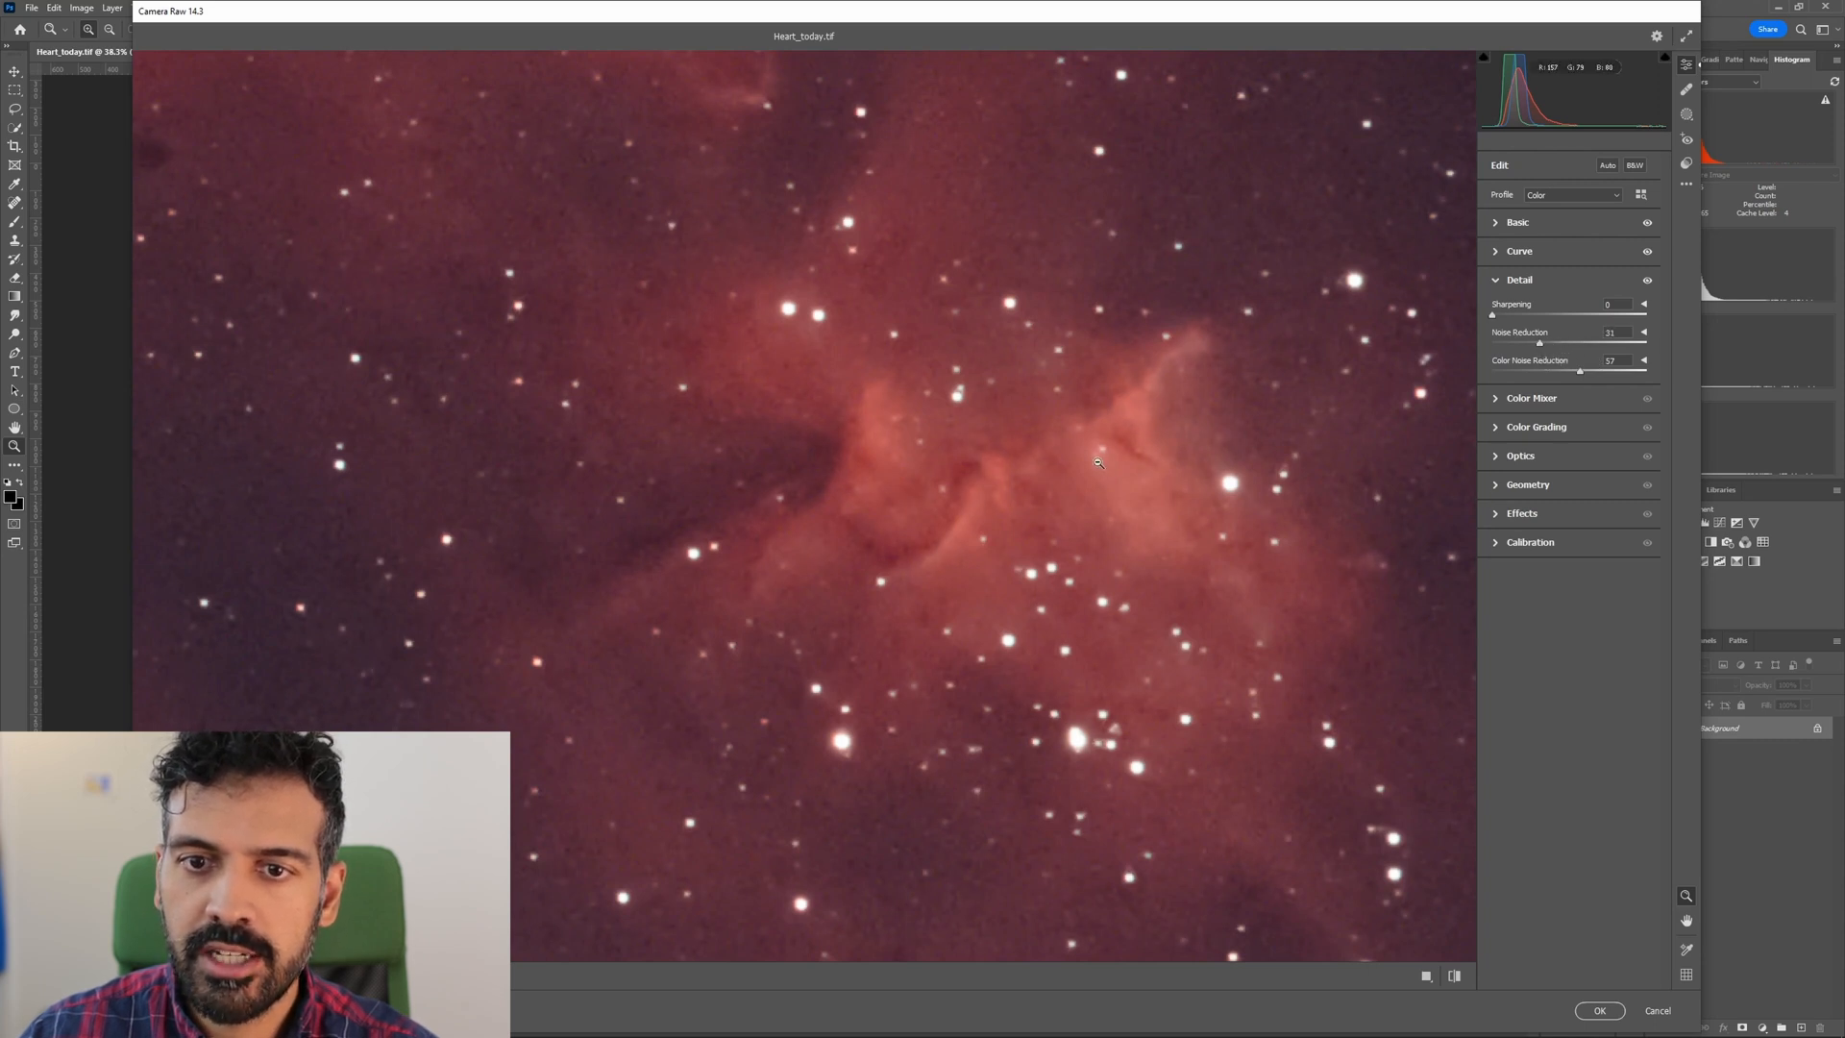
{"action": "scroll", "coordinate": [1097, 438], "scroll_direction": "down", "scroll_amount": 5}
{"action": "scroll", "coordinate": [961, 223], "scroll_direction": "up", "scroll_amount": 5}
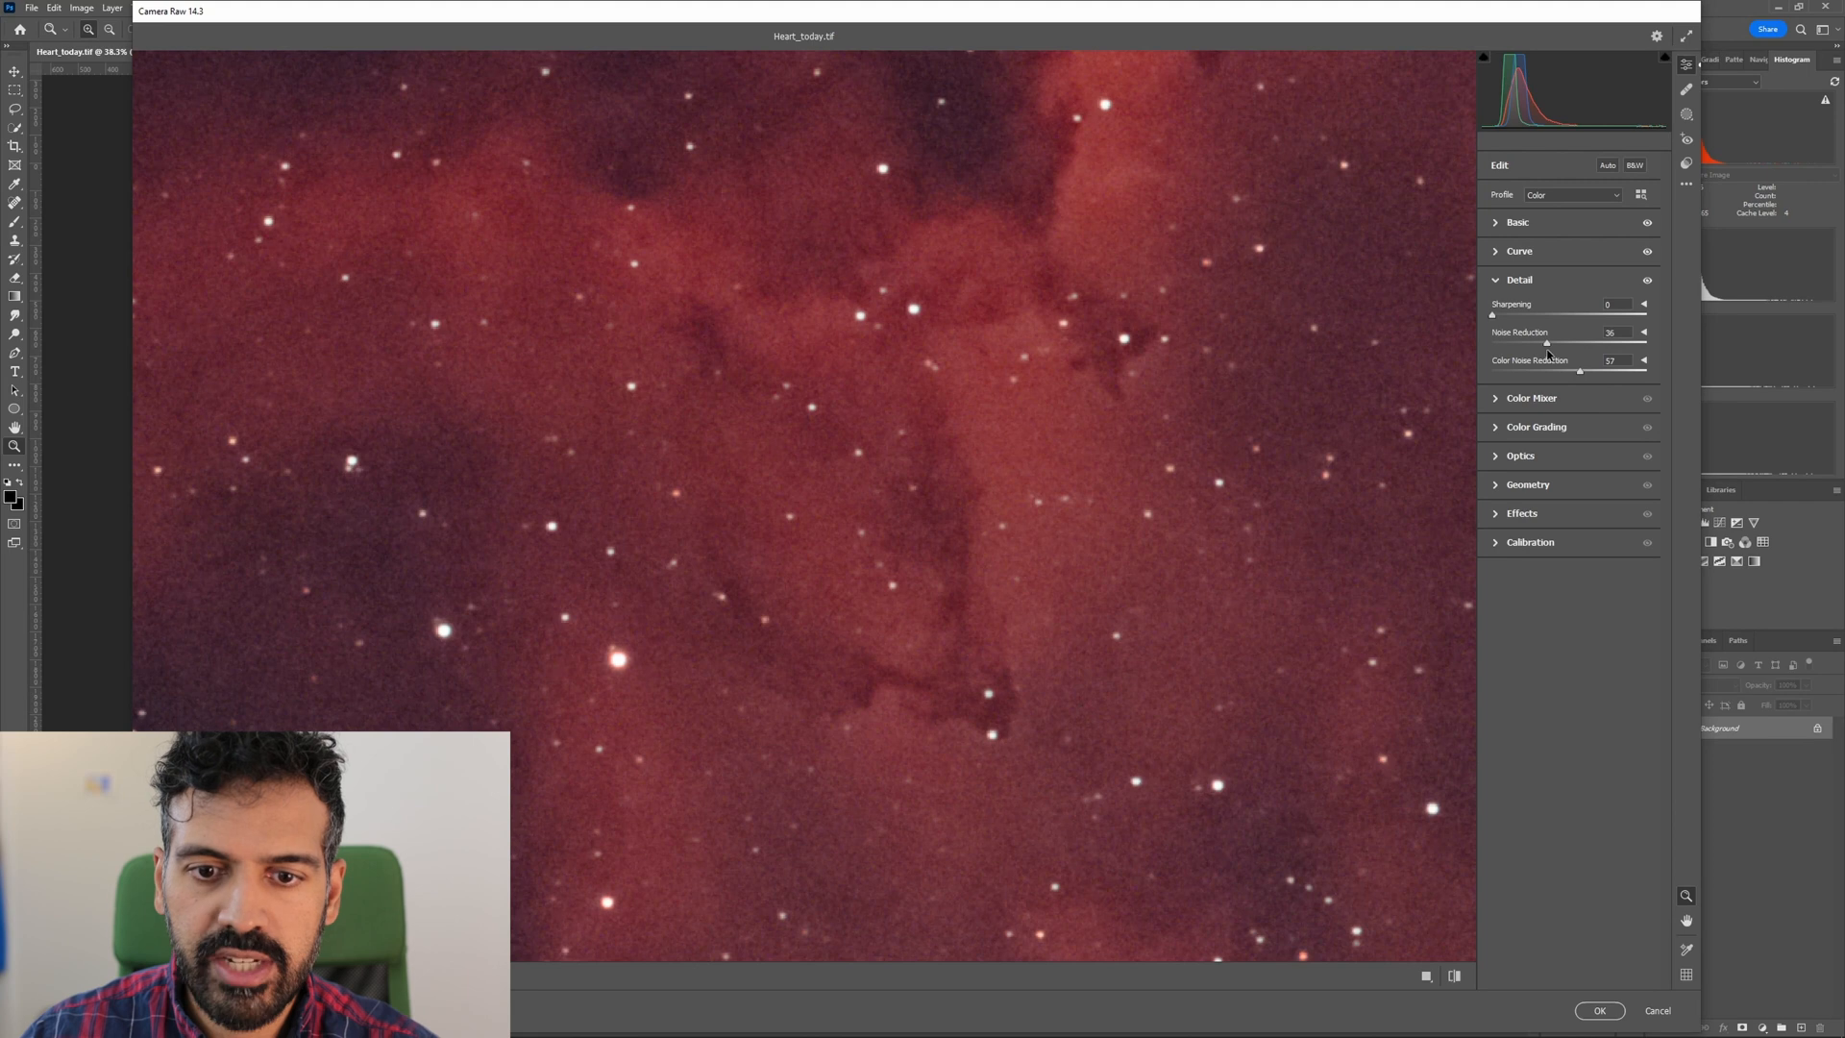
{"action": "scroll", "coordinate": [769, 402], "scroll_direction": "down", "scroll_amount": 5}
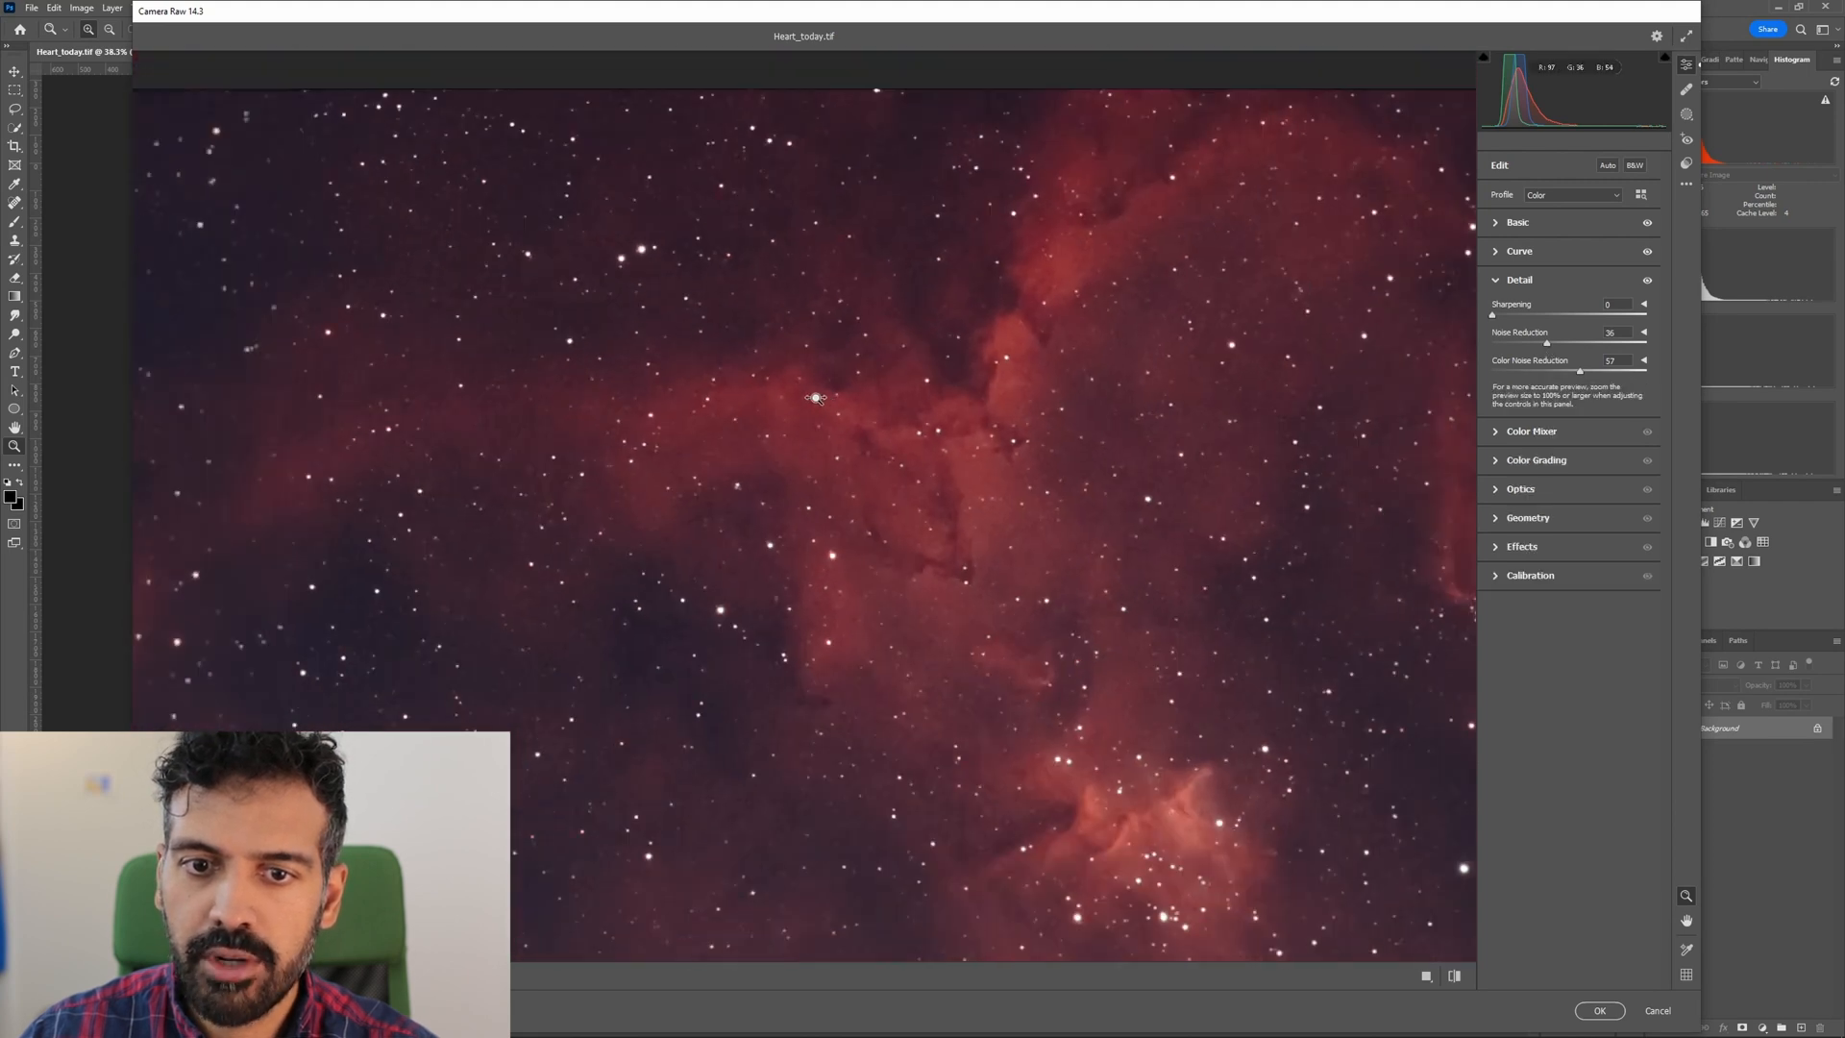
{"action": "scroll", "coordinate": [980, 613], "scroll_direction": "down", "scroll_amount": 2}
{"action": "scroll", "coordinate": [1063, 633], "scroll_direction": "up", "scroll_amount": 4}
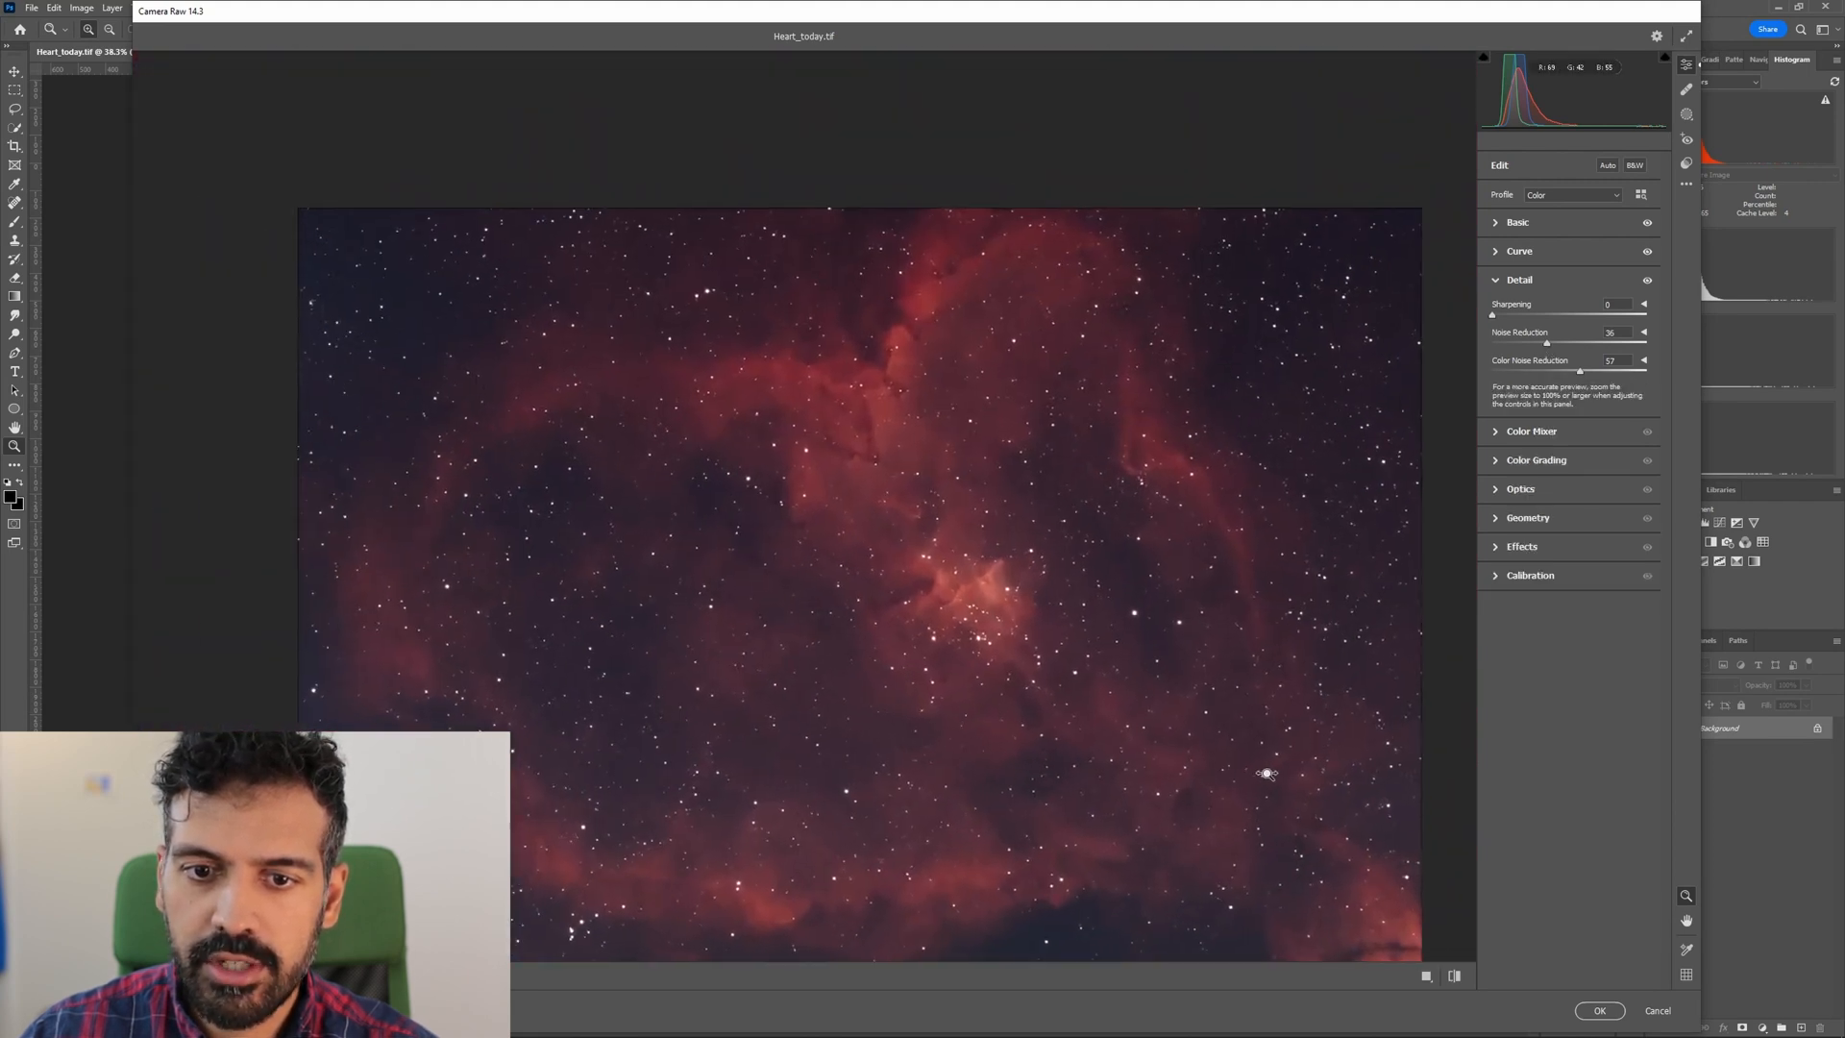
{"action": "scroll", "coordinate": [975, 615], "scroll_direction": "down", "scroll_amount": 2}
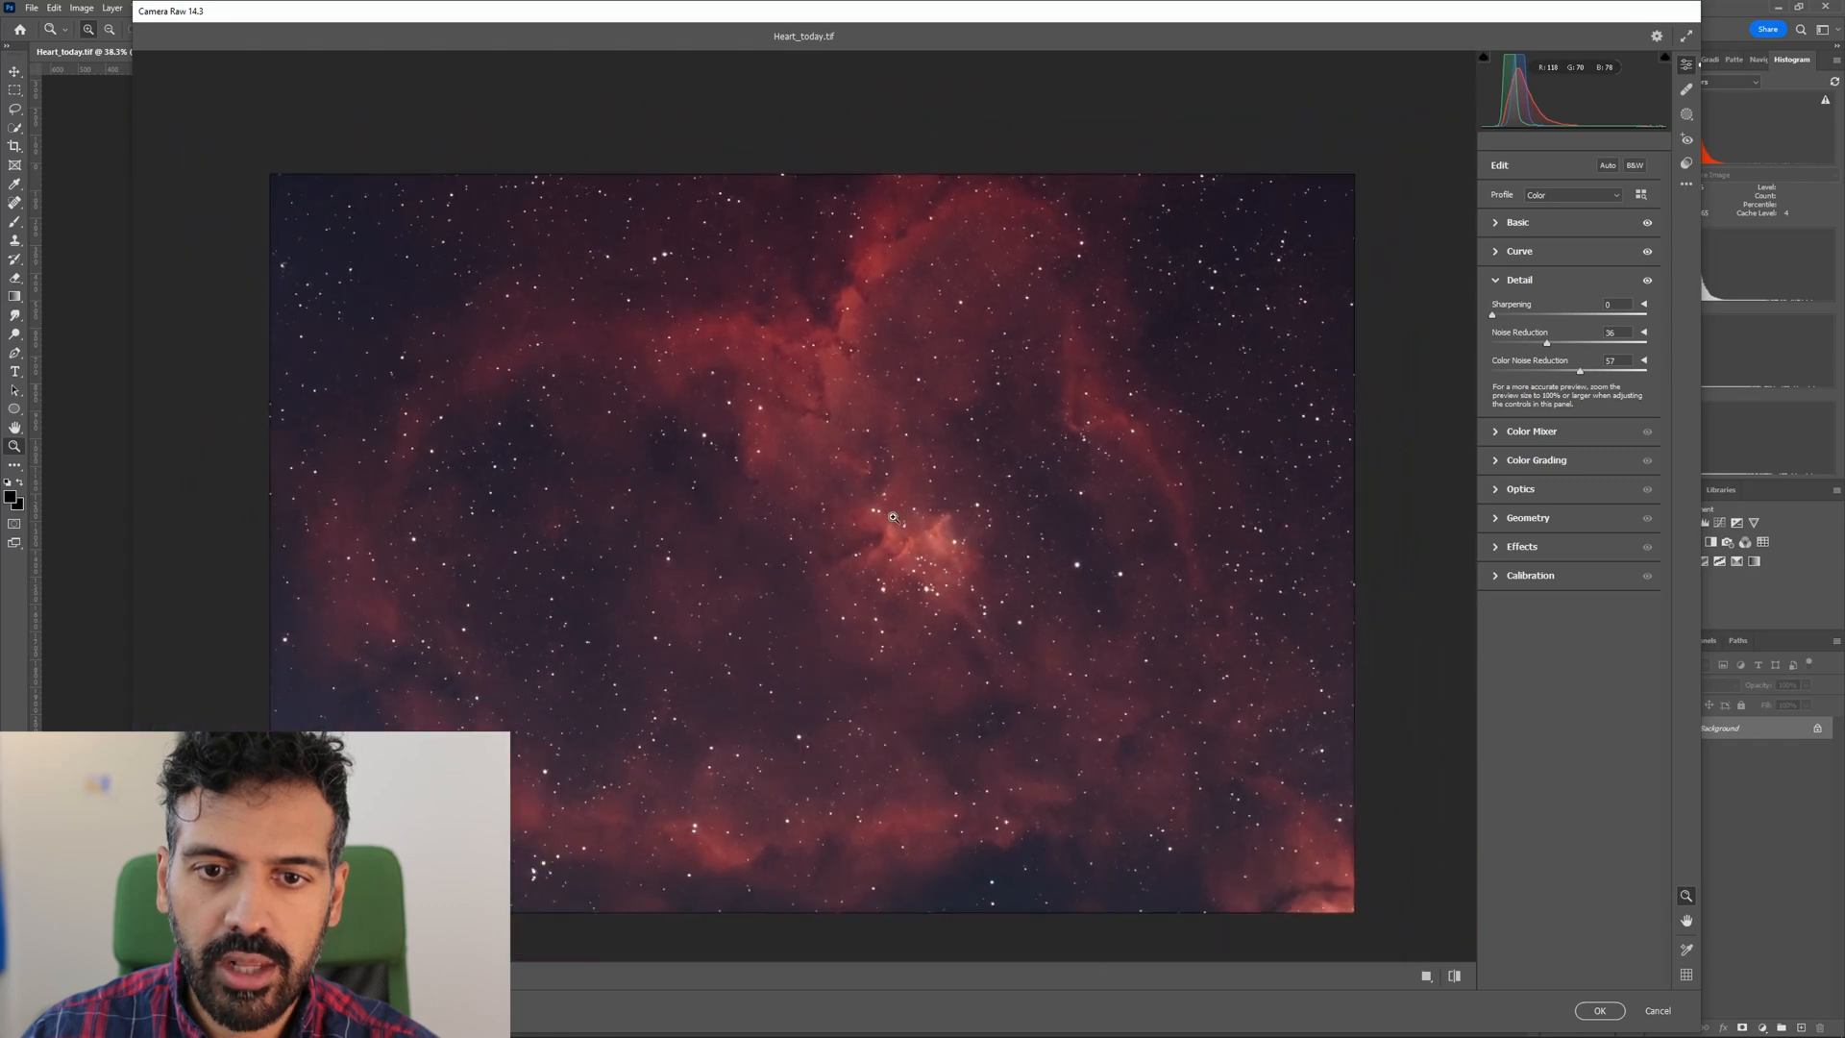
{"action": "scroll", "coordinate": [905, 654], "scroll_direction": "up", "scroll_amount": 4}
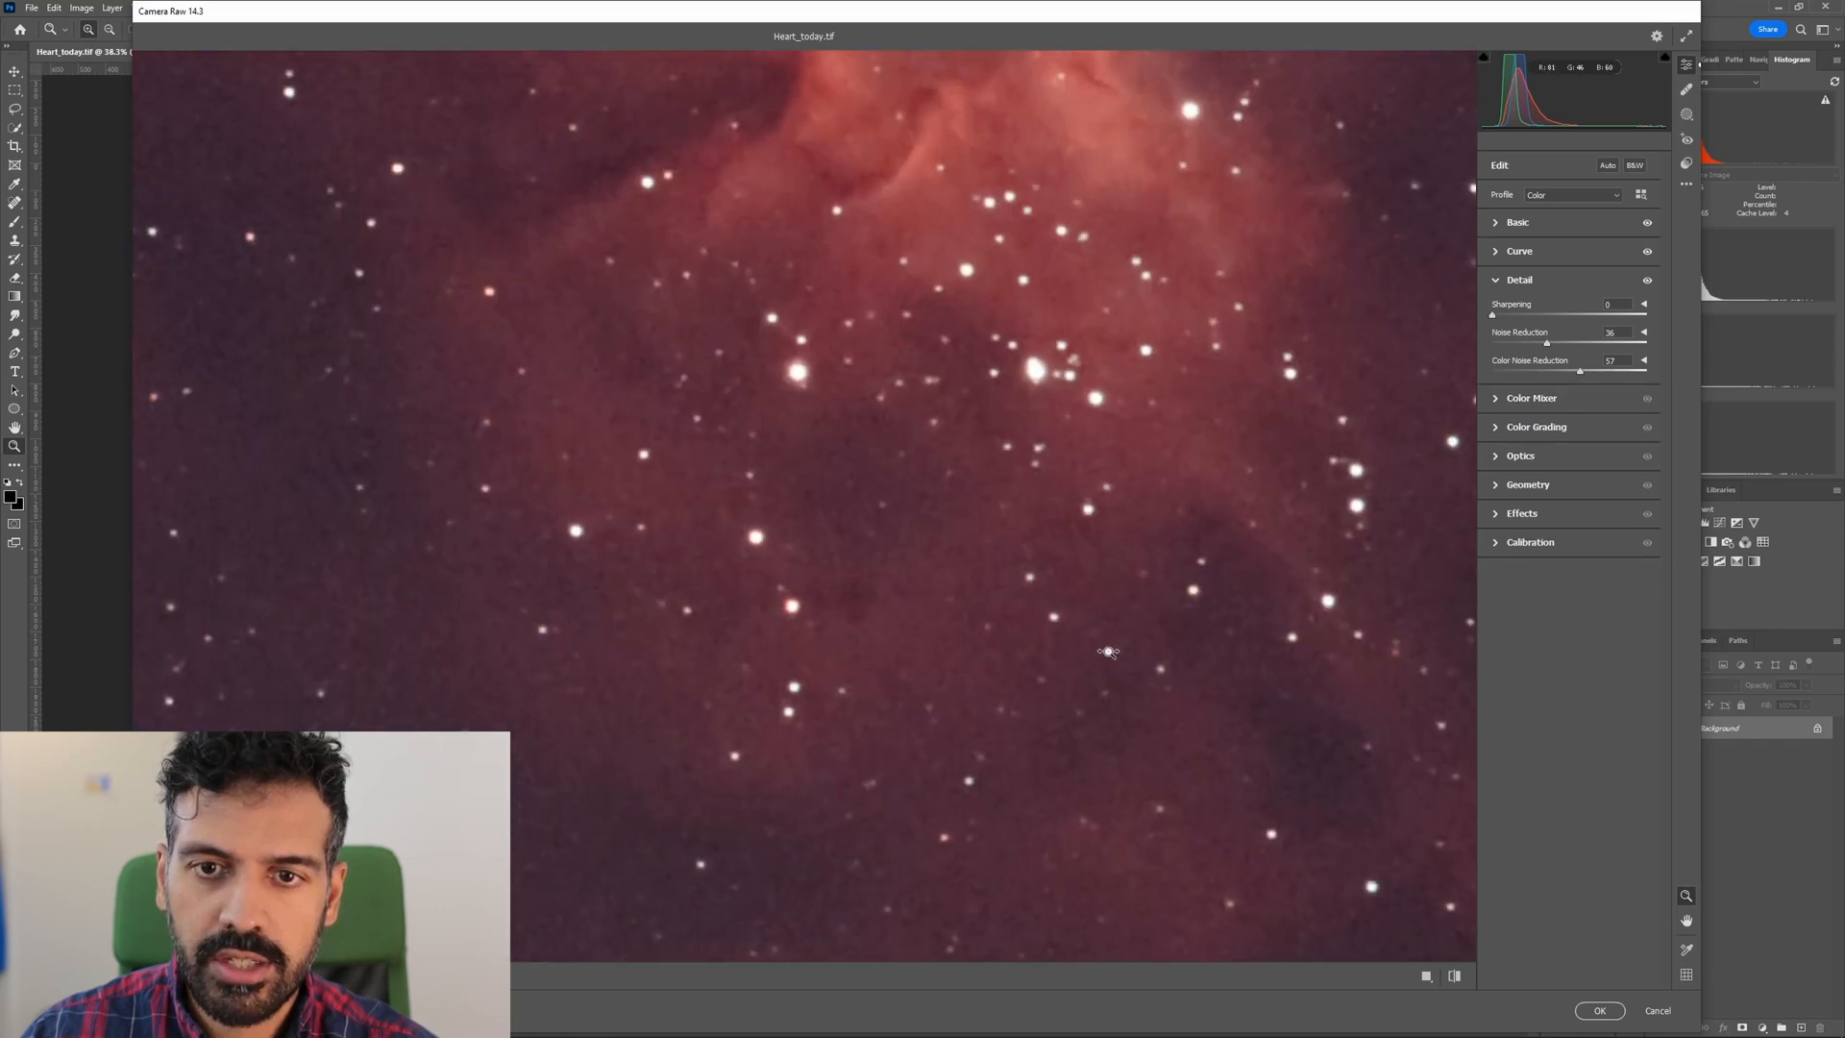
{"action": "scroll", "coordinate": [1098, 654], "scroll_direction": "down", "scroll_amount": 3}
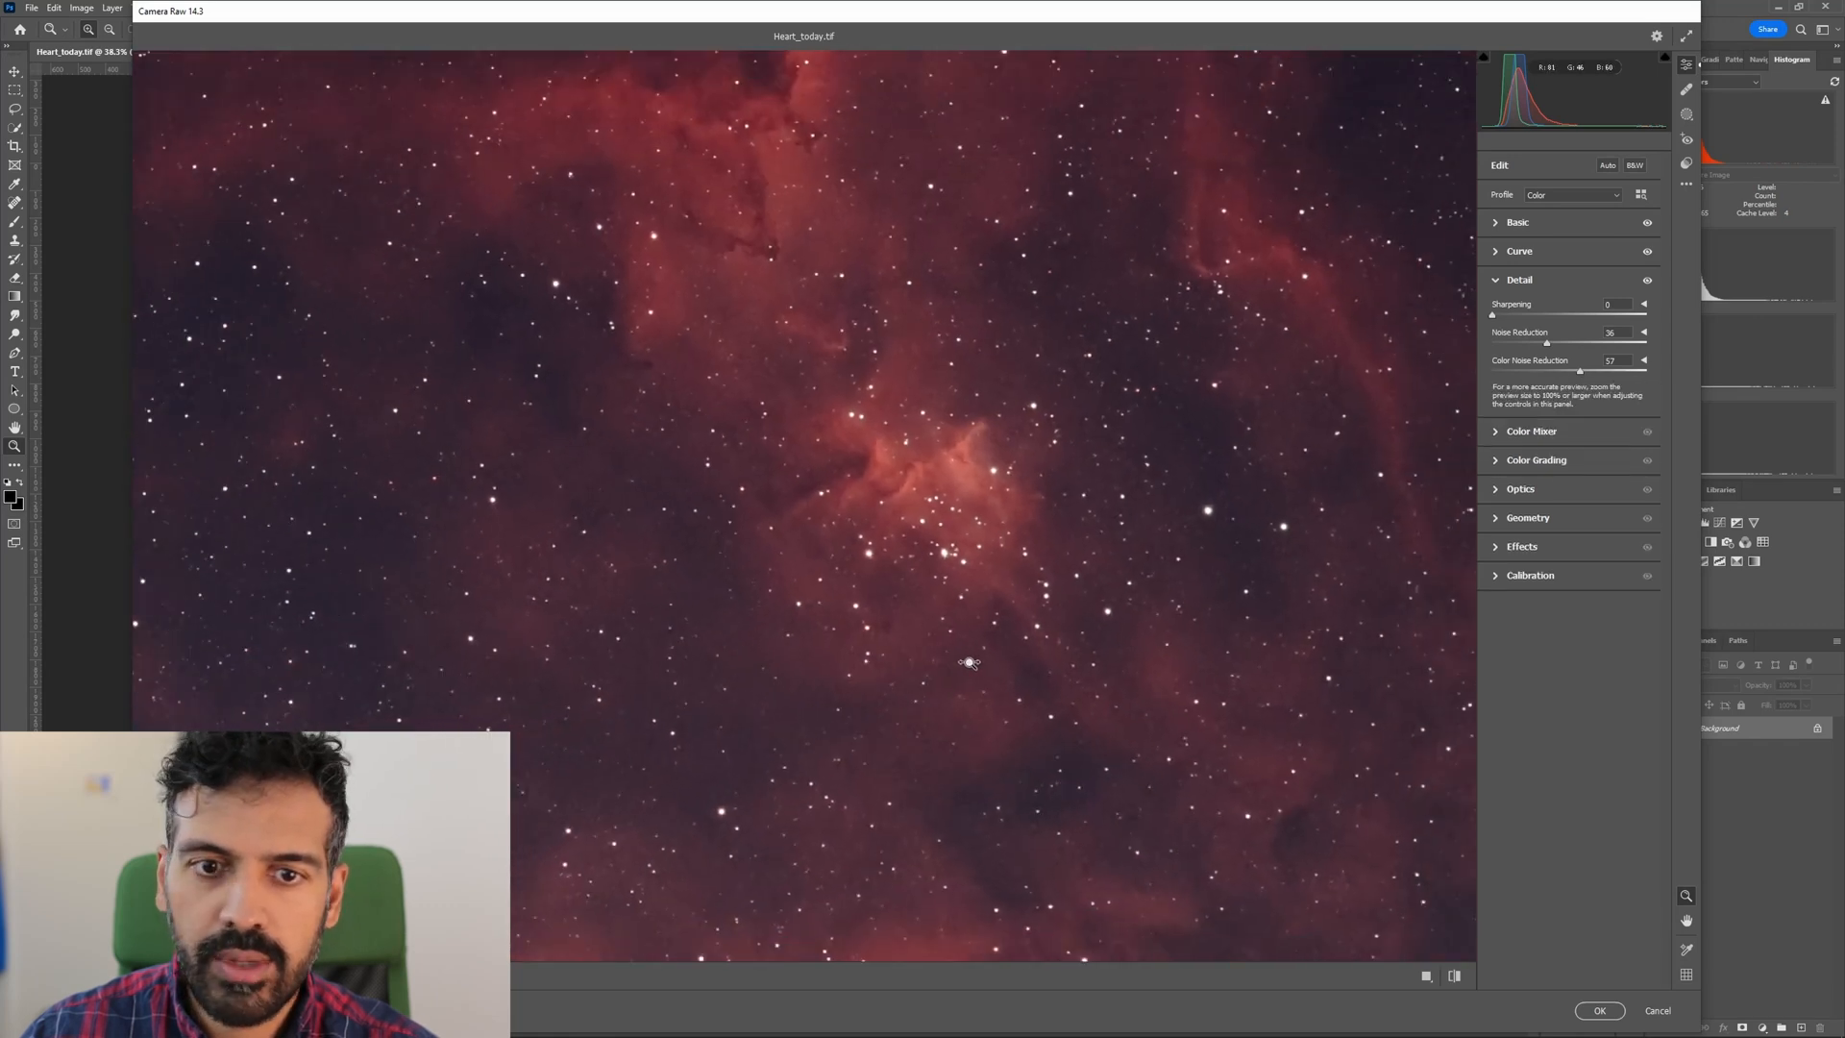
{"action": "scroll", "coordinate": [939, 659], "scroll_direction": "down", "scroll_amount": 1}
{"action": "left_click", "coordinate": [1502, 286]}
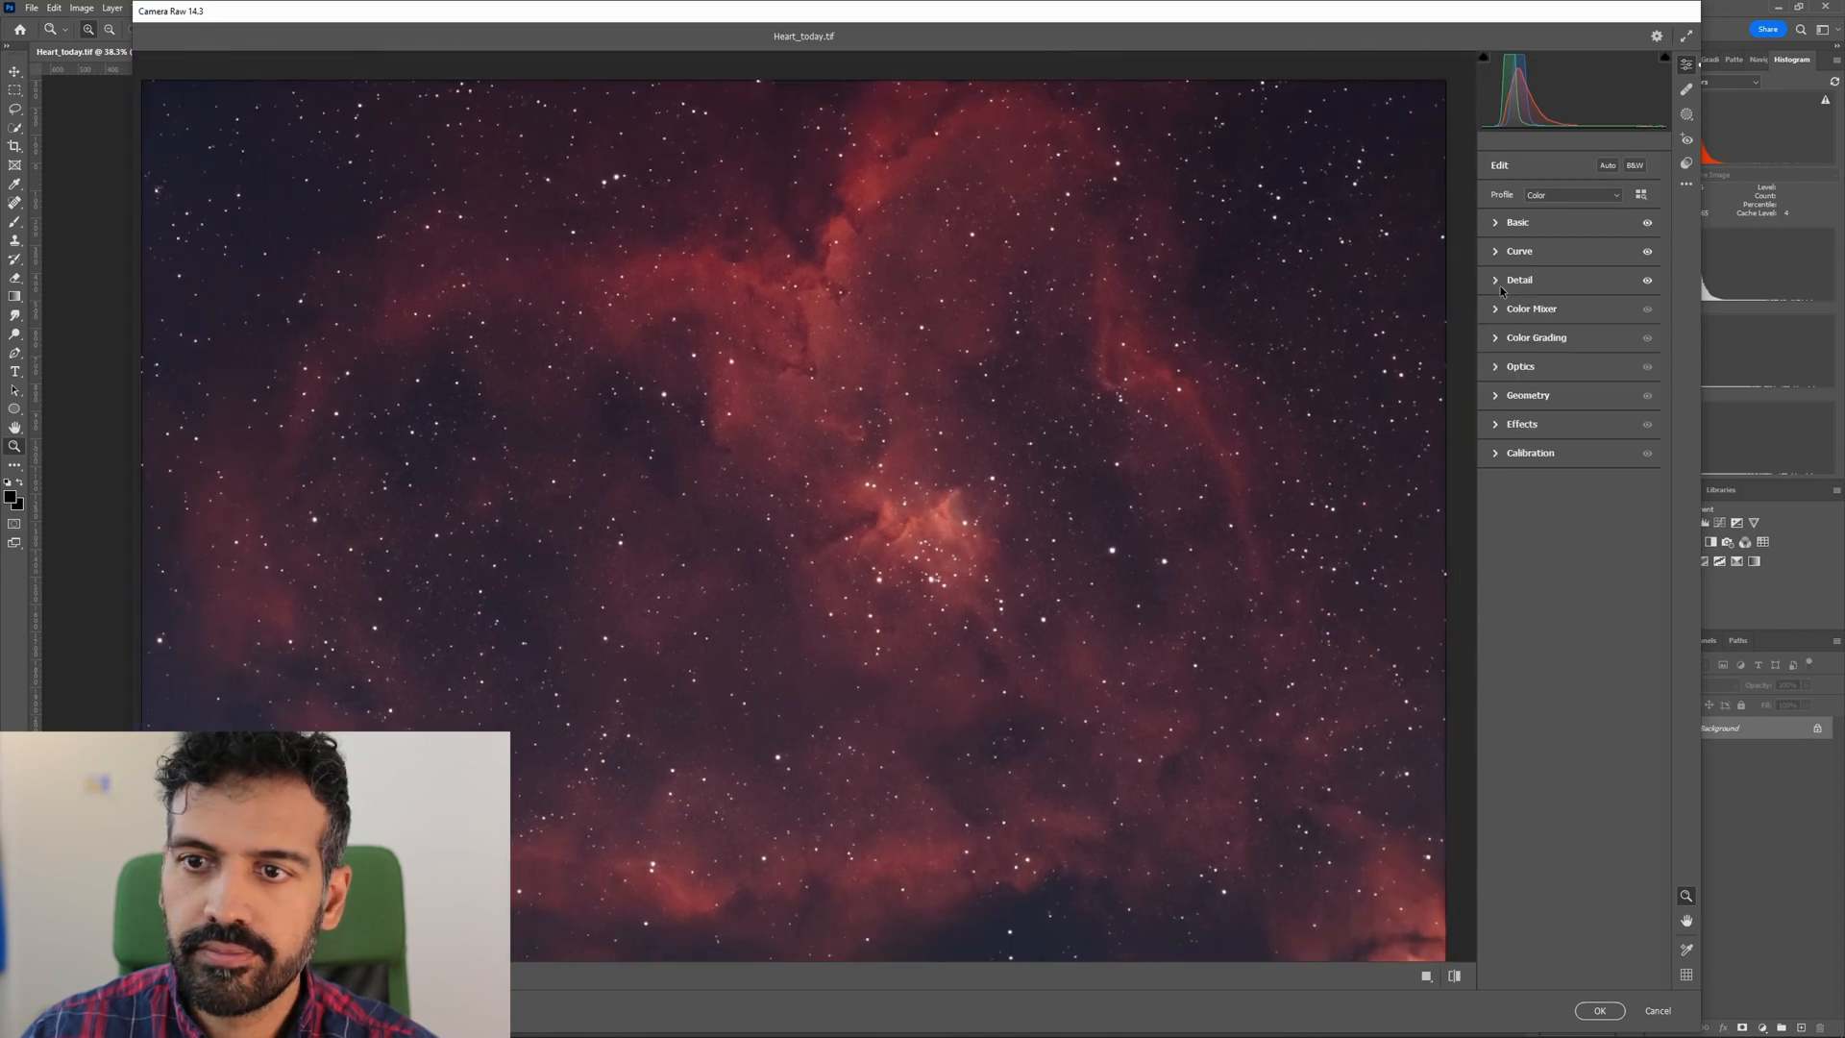
Boost the nebula's color with vibrance +7 and saturation +22.
{"action": "left_click", "coordinate": [1509, 227]}
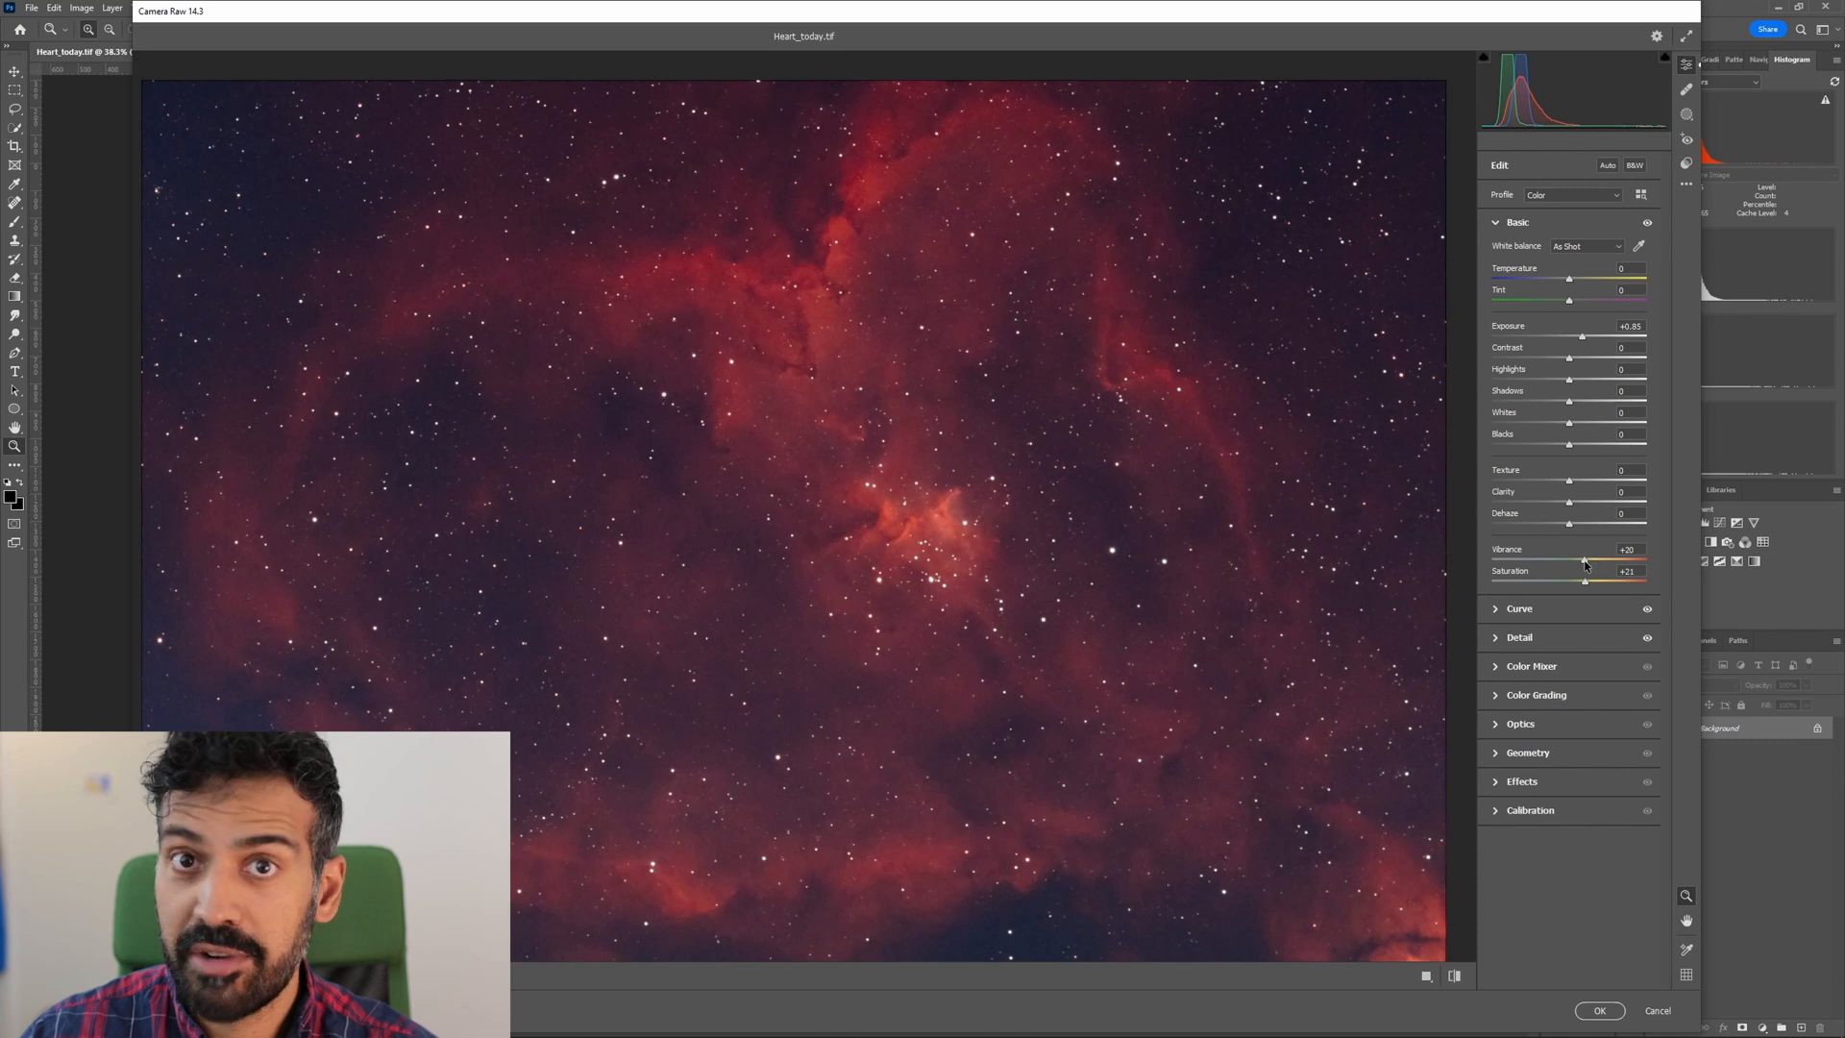
{"action": "mouse_move", "coordinate": [1584, 561]}
{"action": "left_mouse_down"}
{"action": "mouse_move", "coordinate": [1603, 586]}
{"action": "mouse_move", "coordinate": [1549, 565]}
{"action": "mouse_move", "coordinate": [1597, 568]}
{"action": "left_mouse_up"}
{"action": "double_click", "coordinate": [1596, 566]}
{"action": "double_click", "coordinate": [1594, 582]}
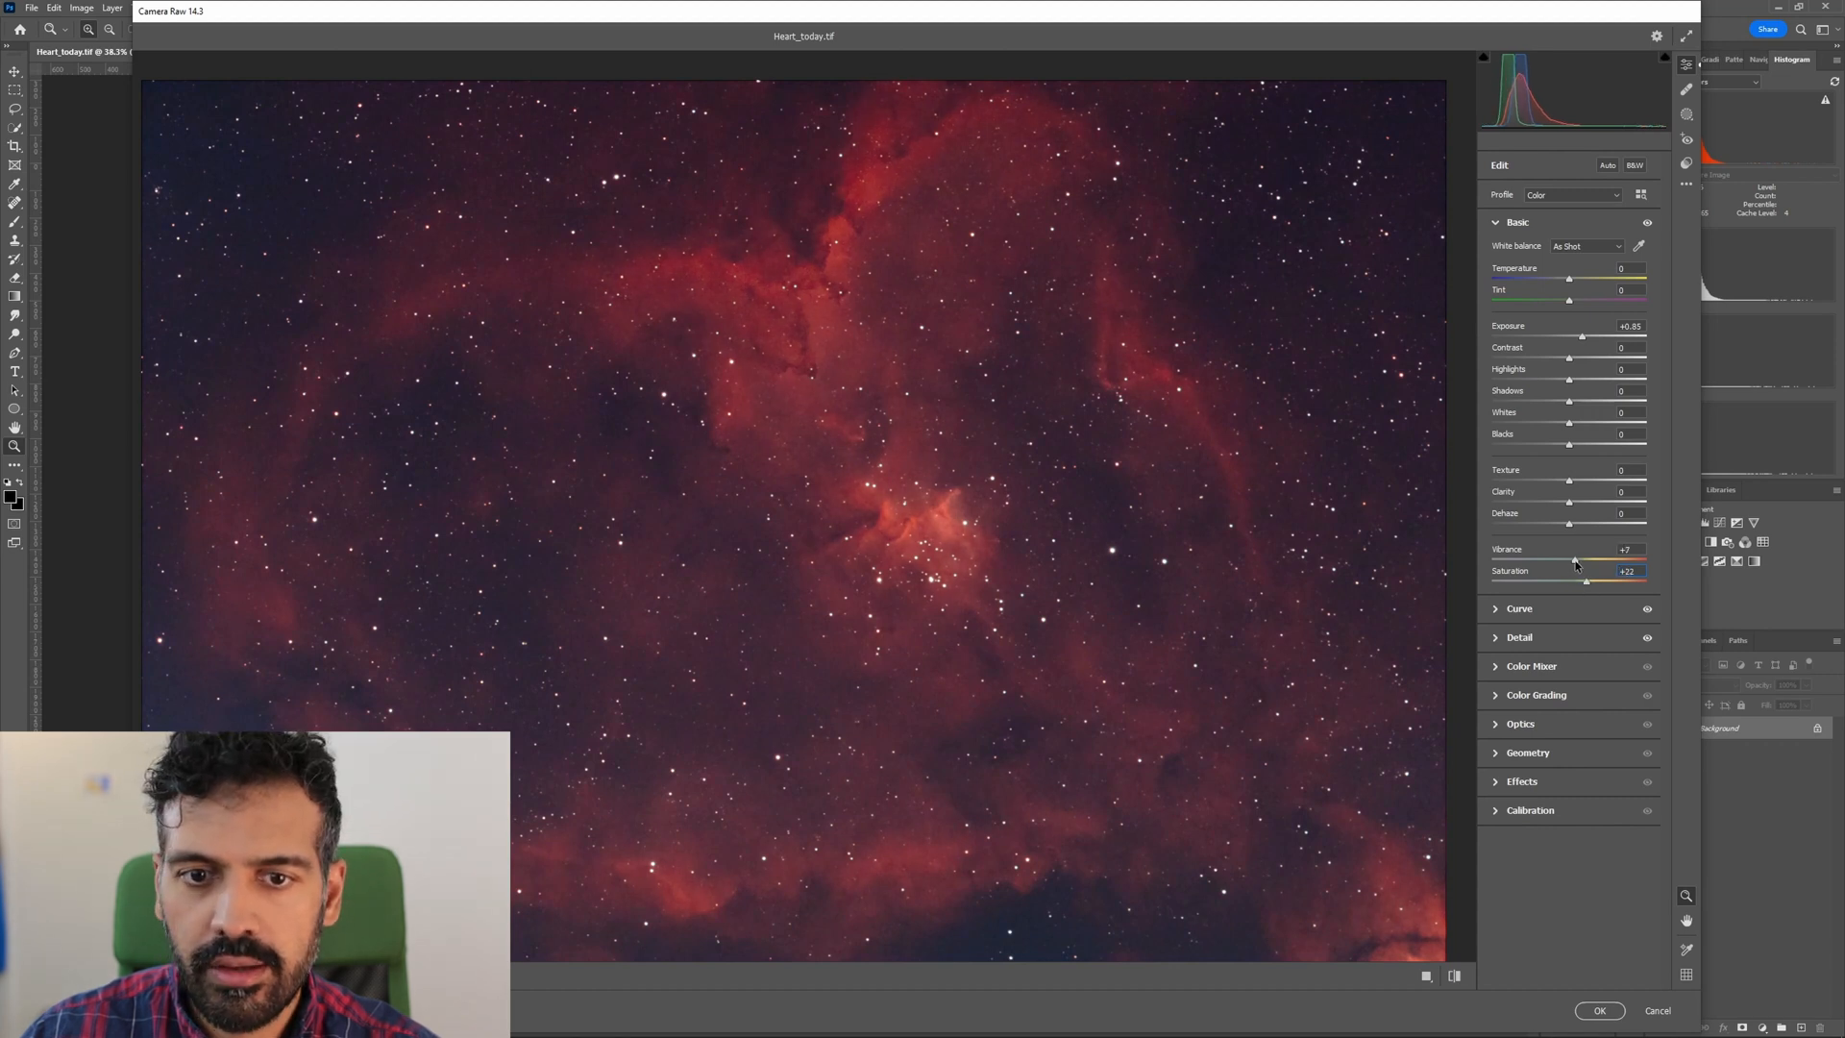
{"action": "mouse_move", "coordinate": [919, 543]}
{"action": "left_mouse_down"}
{"action": "mouse_move", "coordinate": [1076, 543]}
{"action": "mouse_move", "coordinate": [884, 539]}
{"action": "mouse_move", "coordinate": [907, 540]}
{"action": "left_mouse_up"}
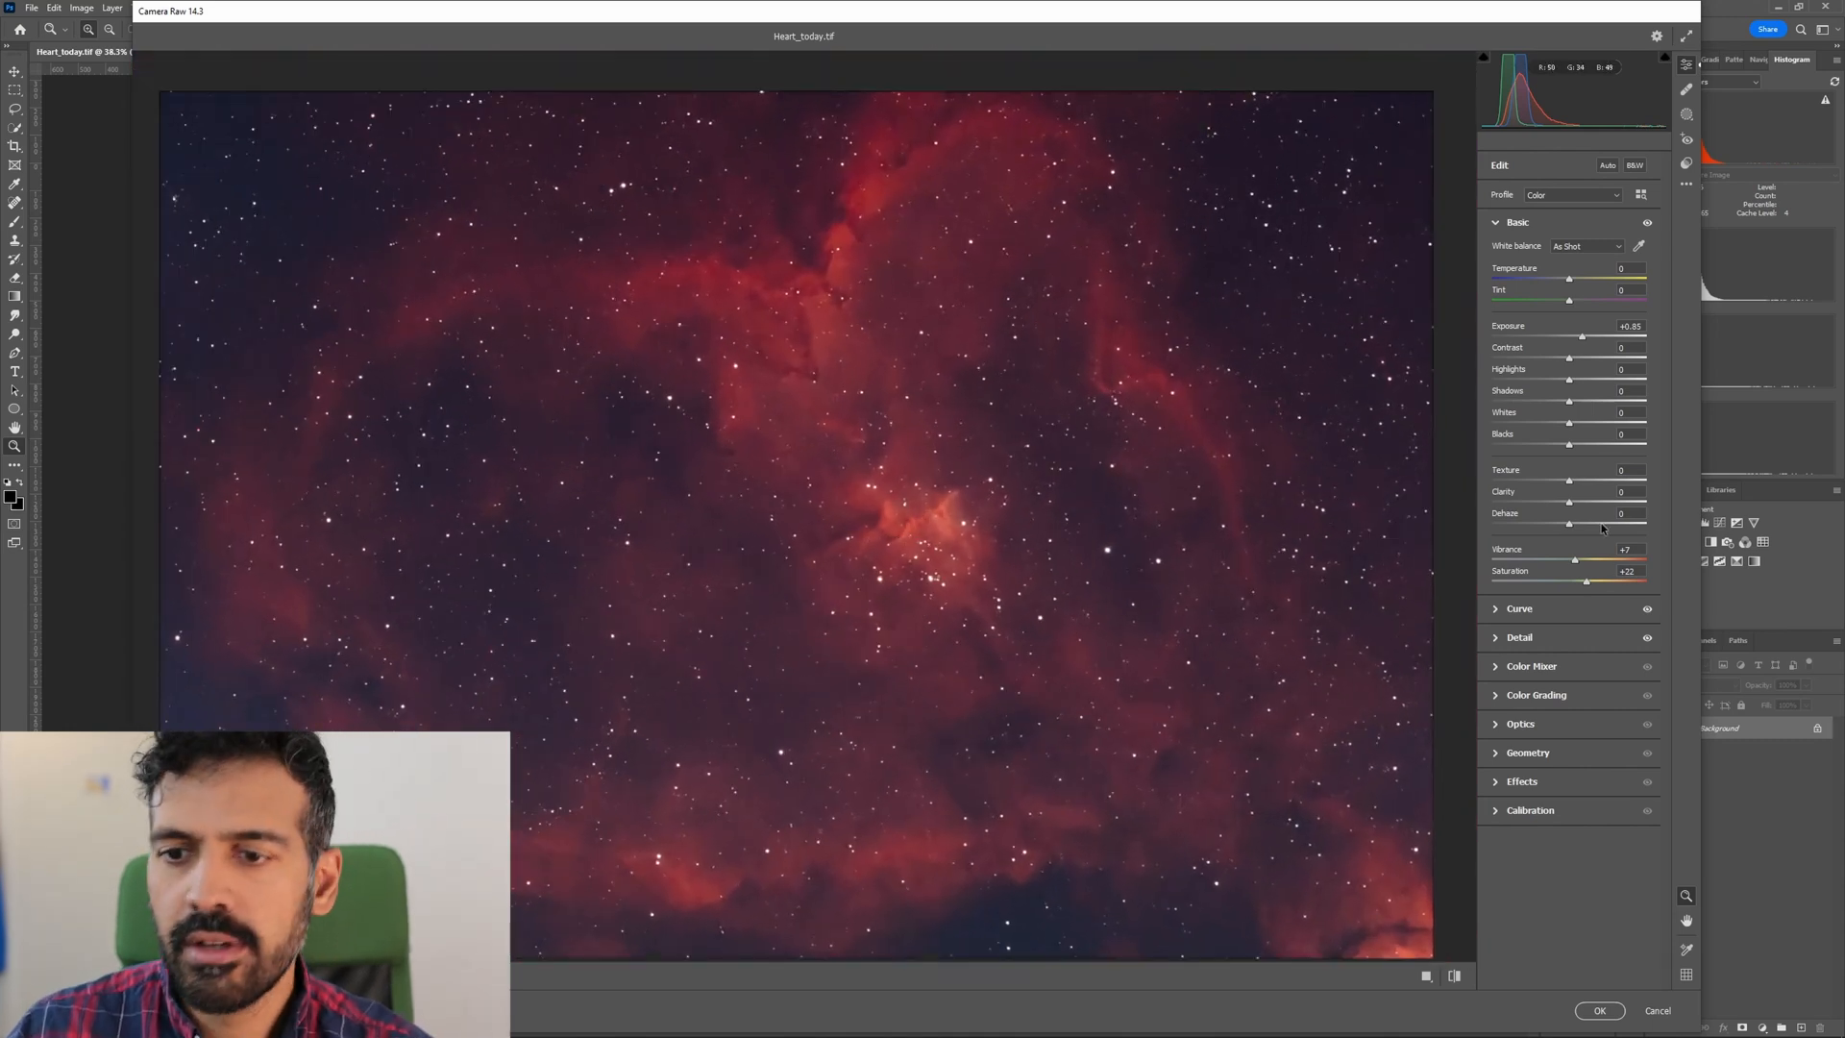
Fine-tune the white balance to temperature +2 and tint -3, and apply the Camera Raw adjustments to the image.
{"action": "mouse_move", "coordinate": [788, 456]}
{"action": "left_mouse_down"}
{"action": "mouse_move", "coordinate": [740, 455]}
{"action": "mouse_move", "coordinate": [762, 455]}
{"action": "left_mouse_up"}
{"action": "left_click_drag", "start_coordinate": [1573, 281], "coordinate": [1576, 282]}
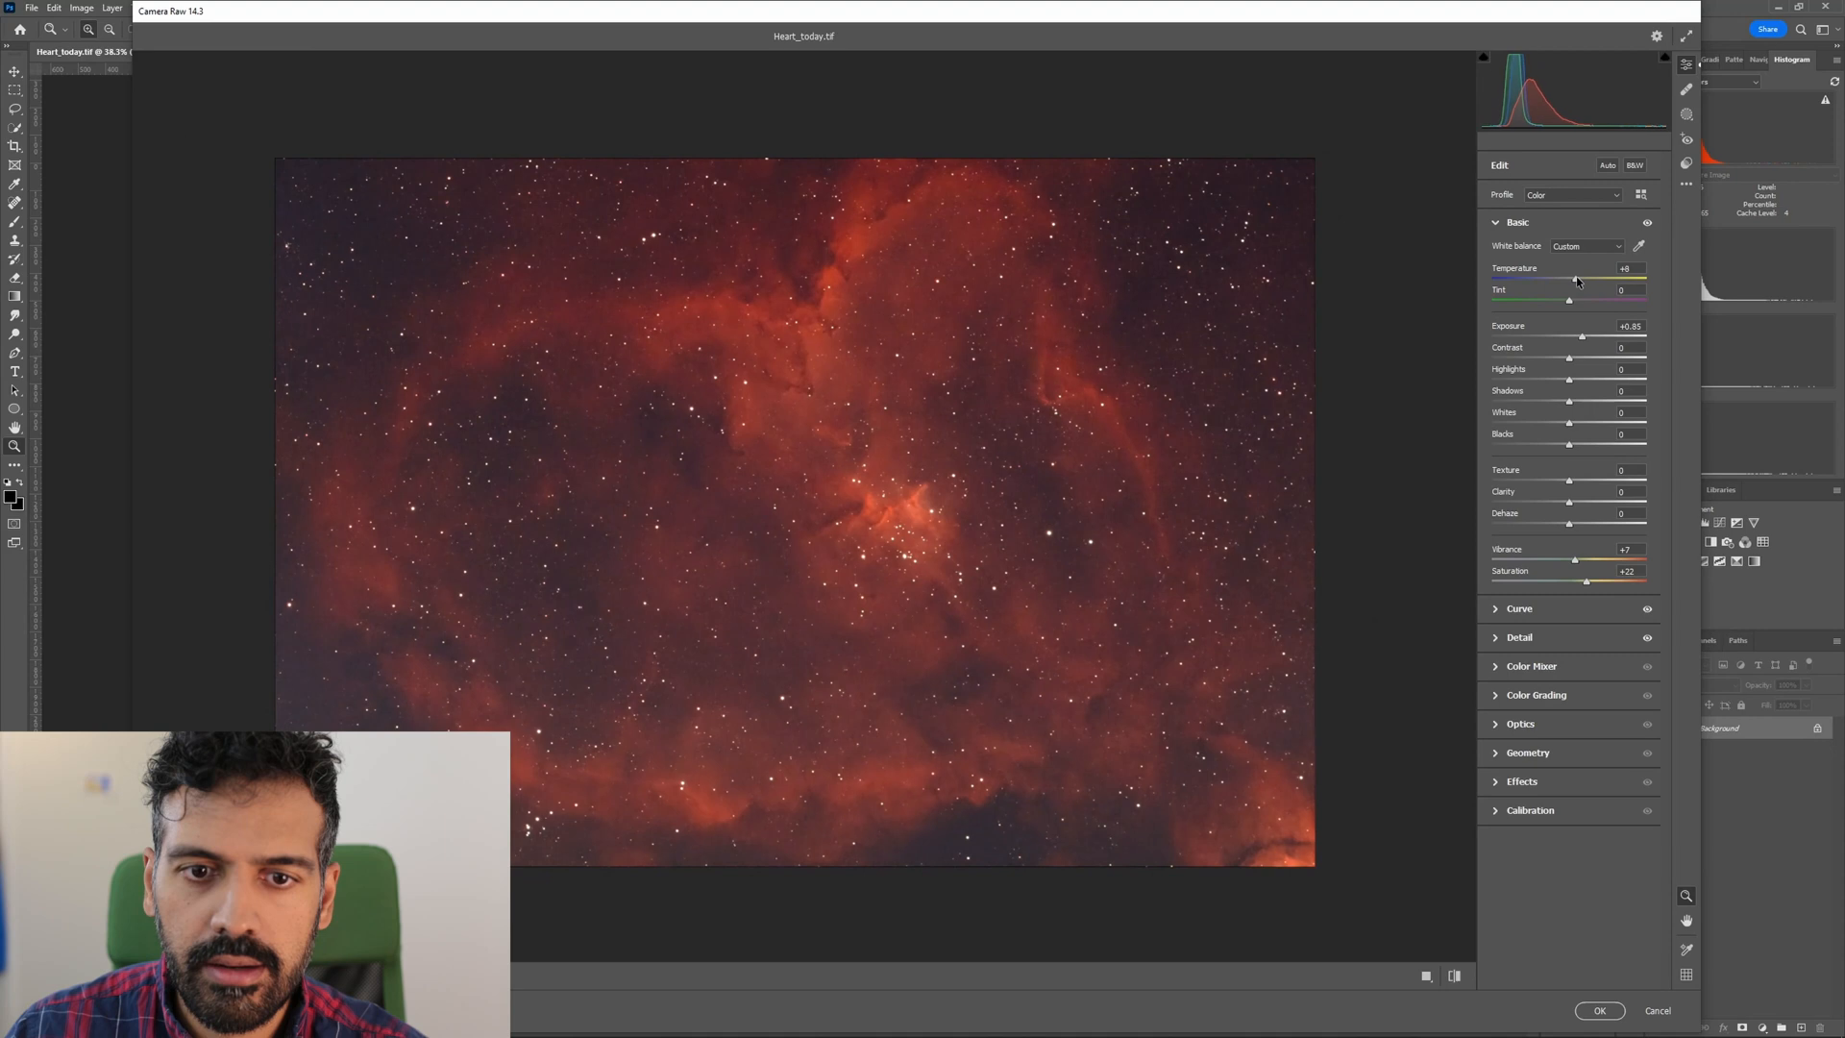
{"action": "left_click_drag", "start_coordinate": [1577, 281], "coordinate": [1571, 283]}
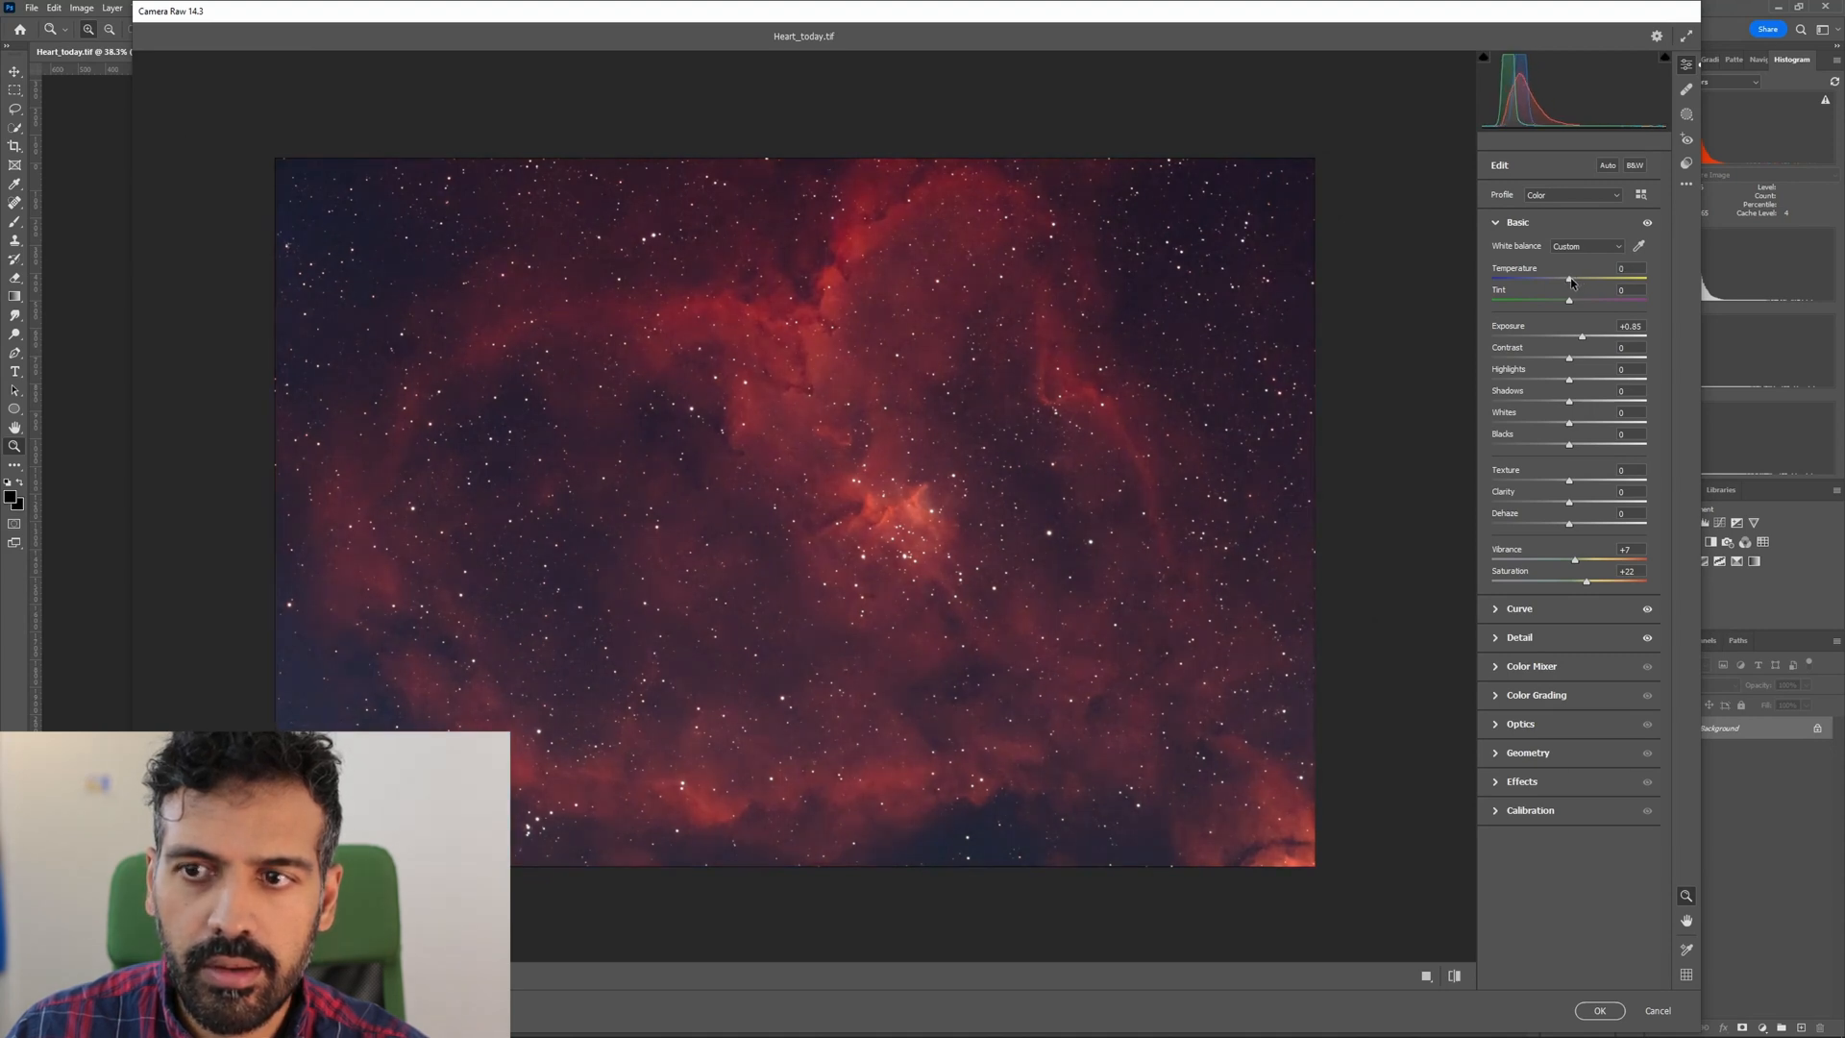
{"action": "left_click_drag", "start_coordinate": [1573, 304], "coordinate": [1564, 305]}
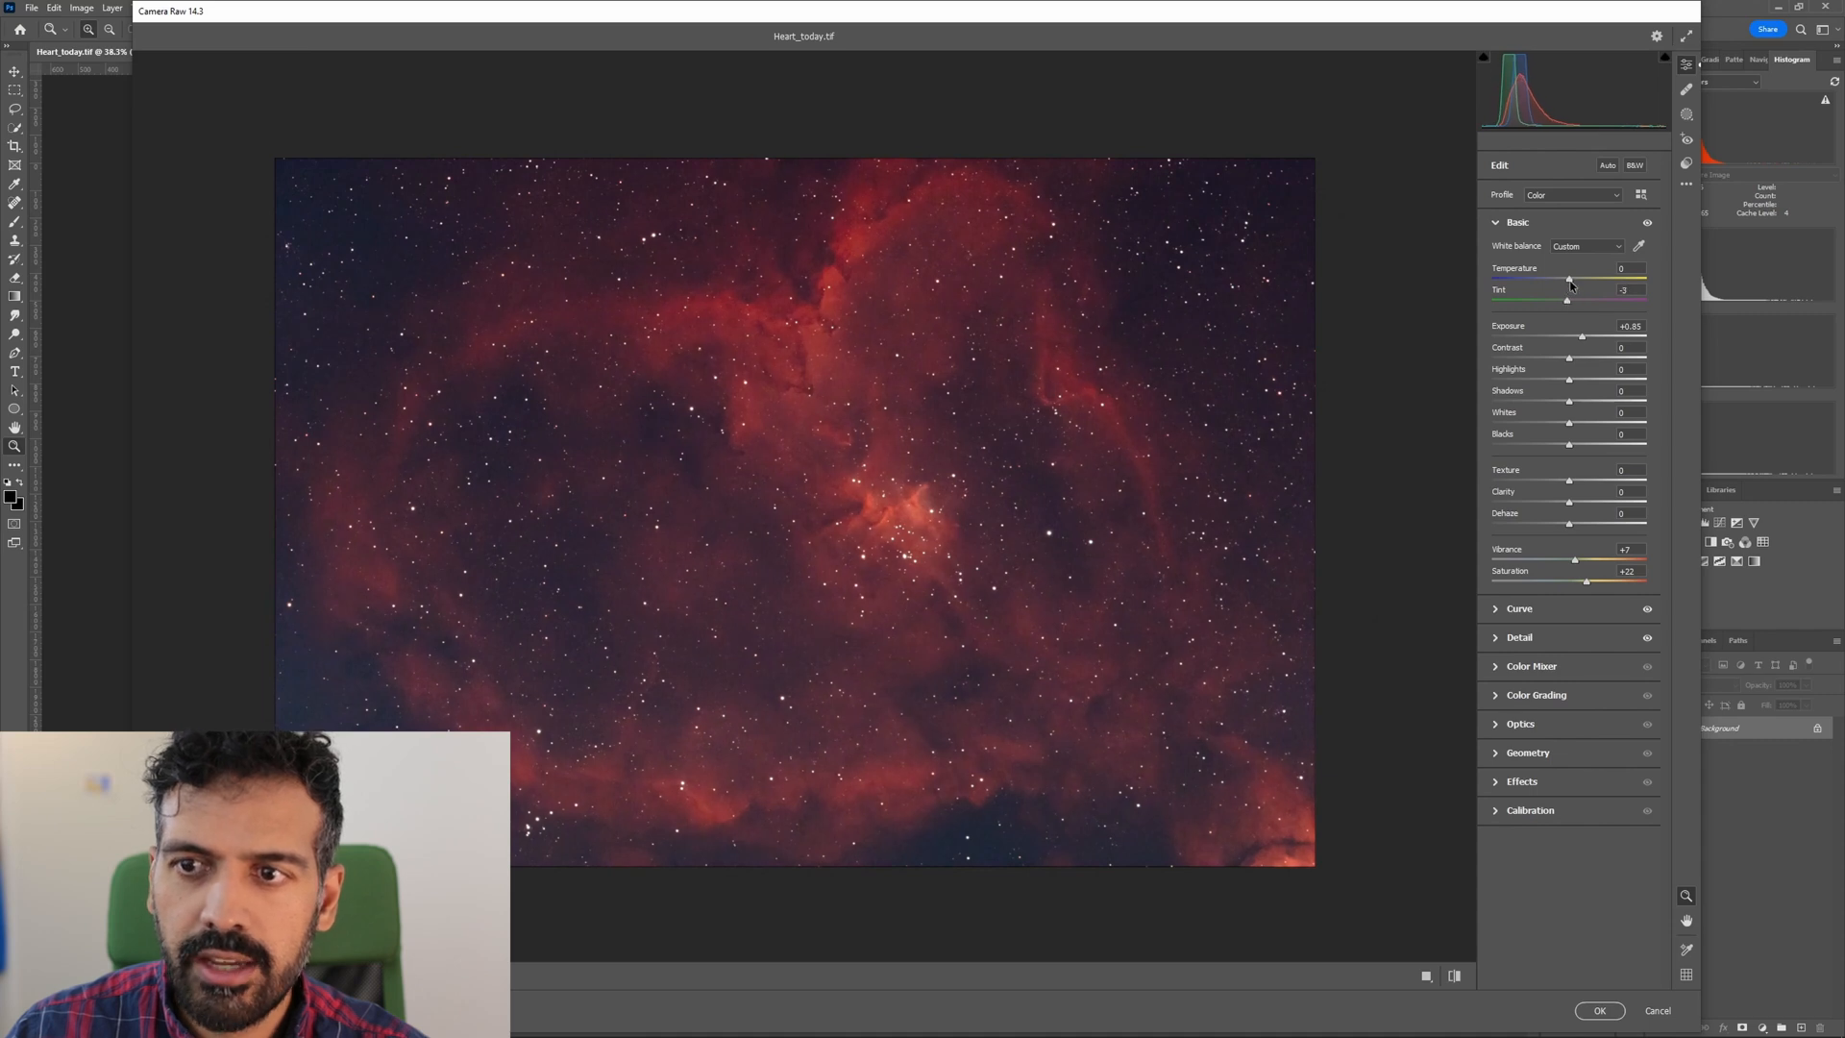
{"action": "left_click_drag", "start_coordinate": [1572, 286], "coordinate": [1575, 285]}
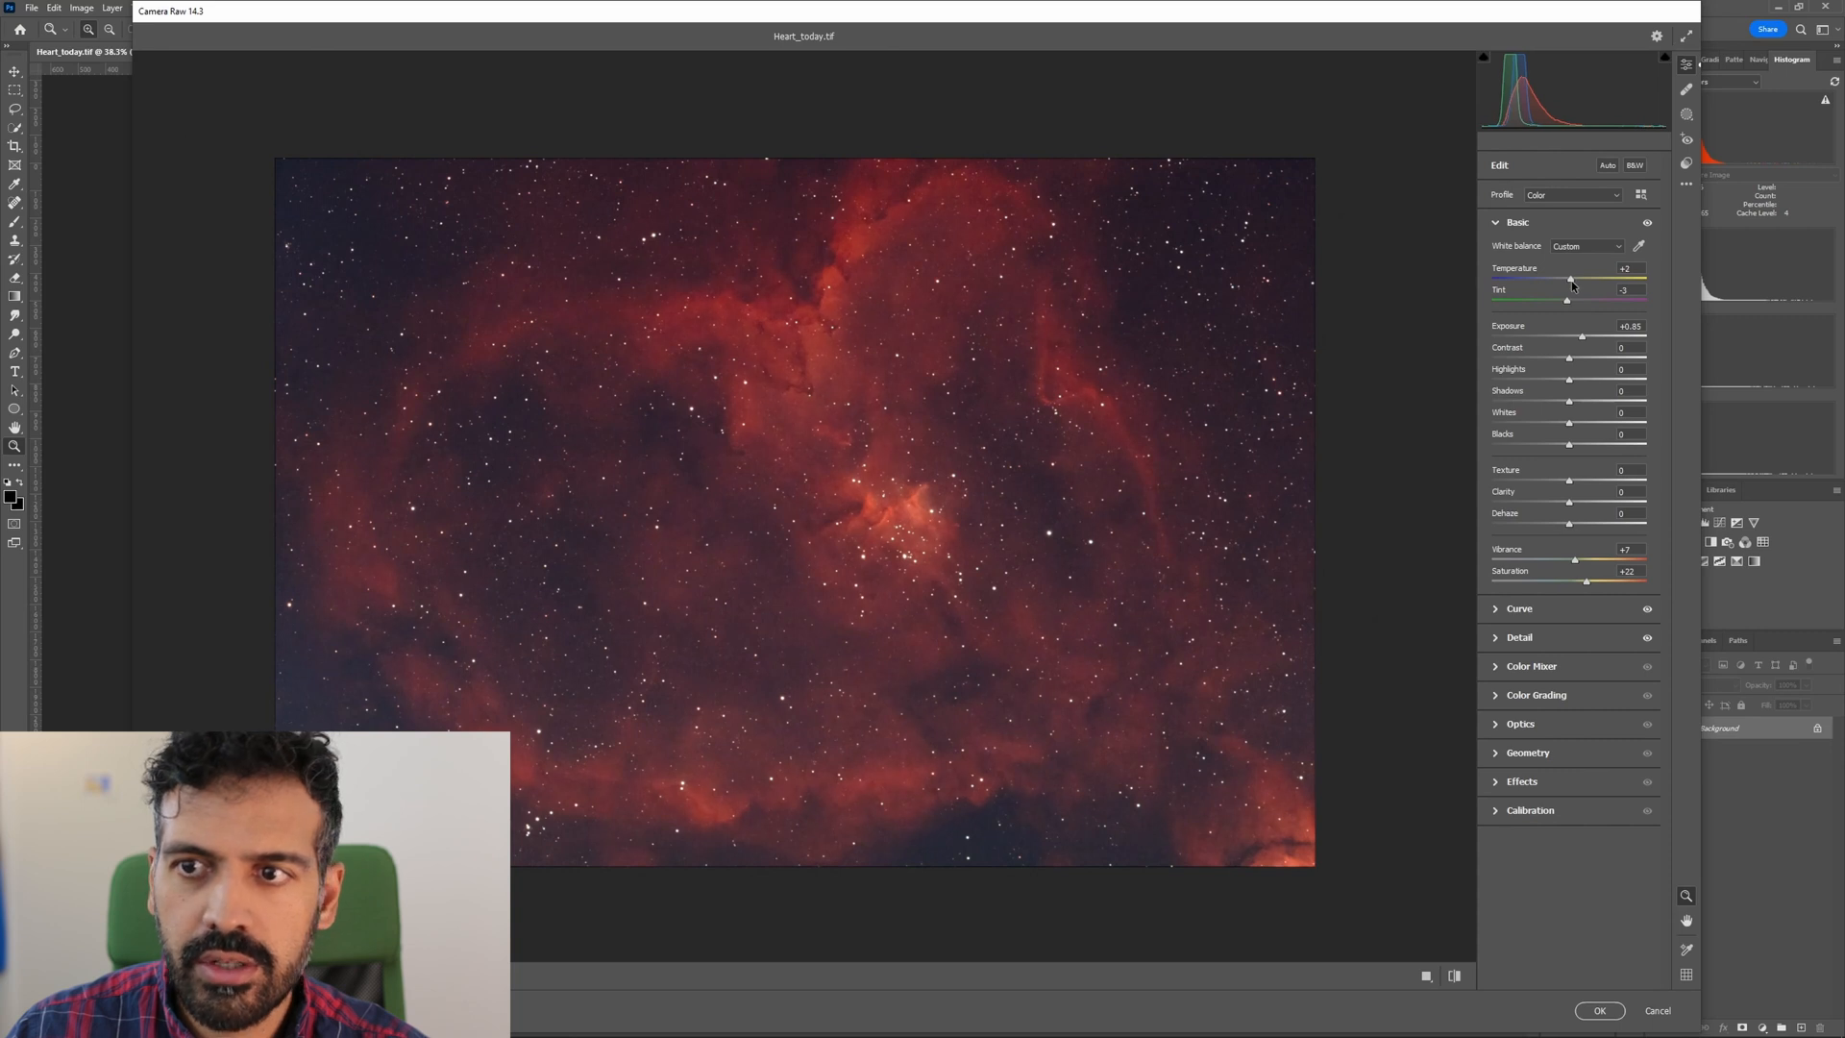
{"action": "left_click", "coordinate": [1597, 1011]}
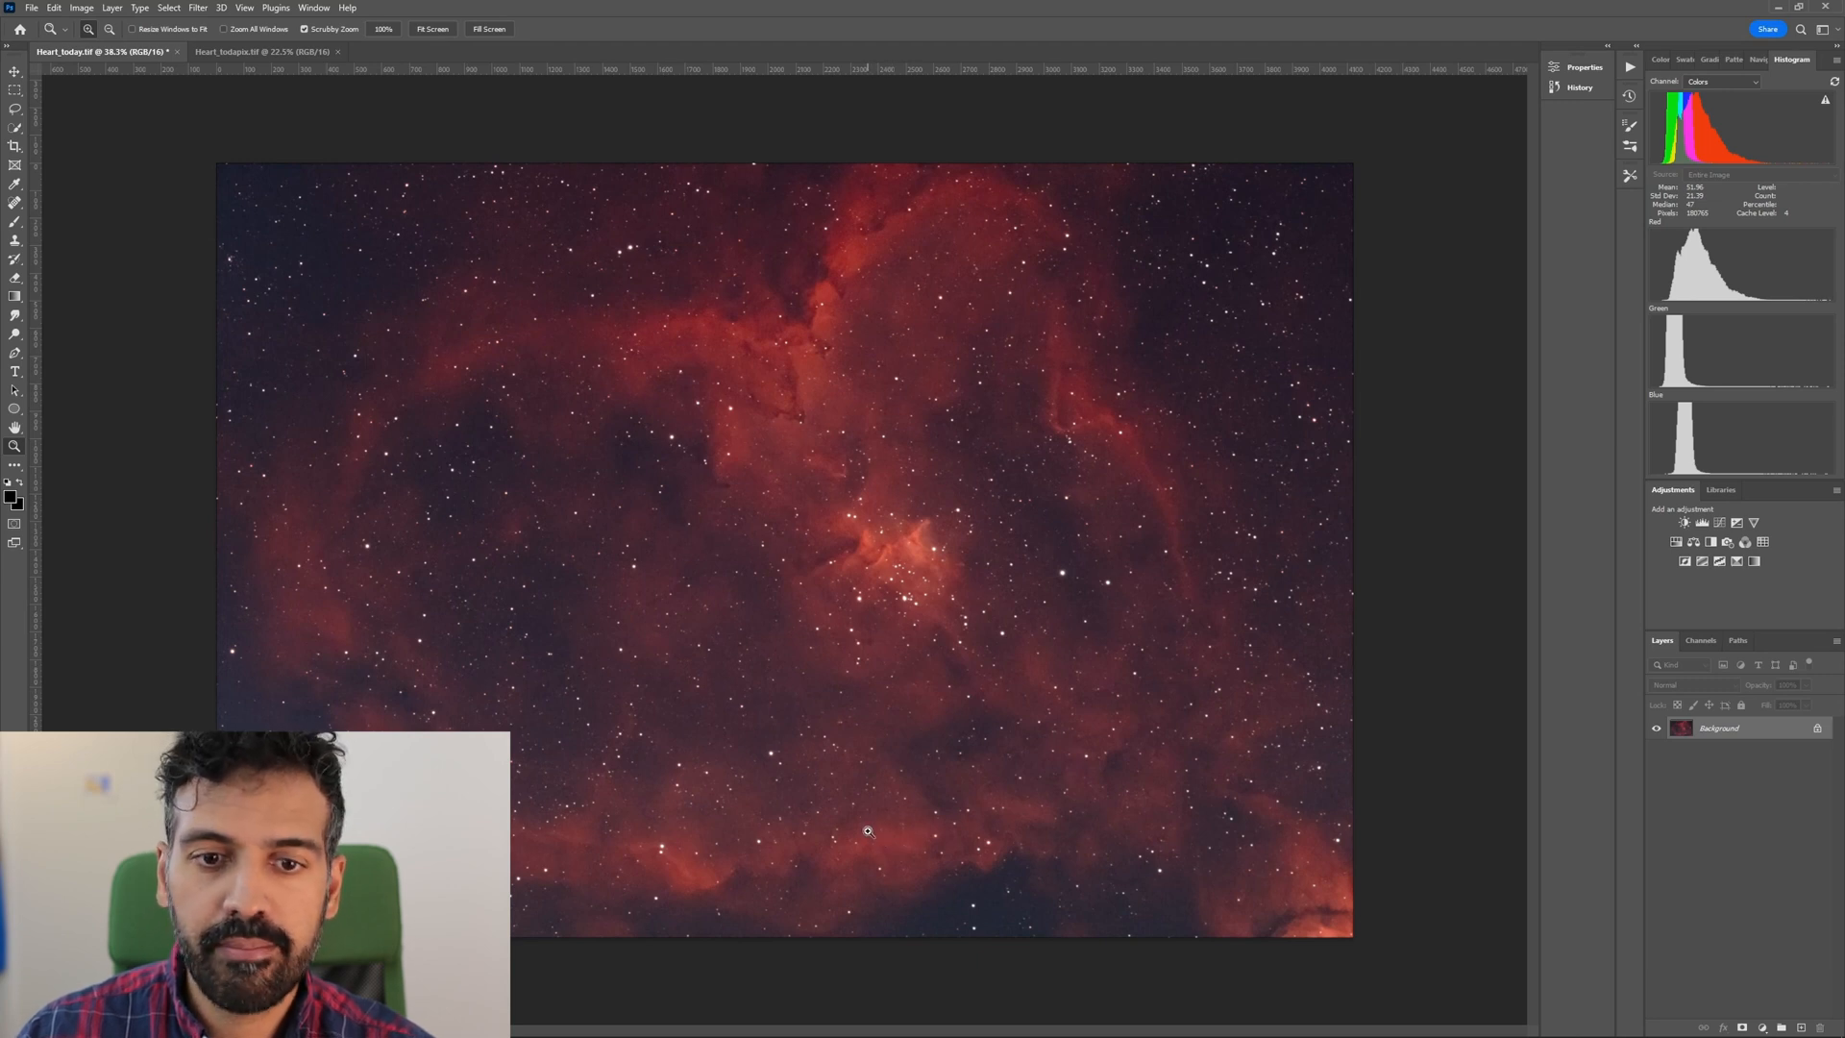
Export the finished image as a full-size JPG at quality 7 into the vlog2_heart folder.
{"action": "left_click_drag", "start_coordinate": [879, 582], "coordinate": [794, 575]}
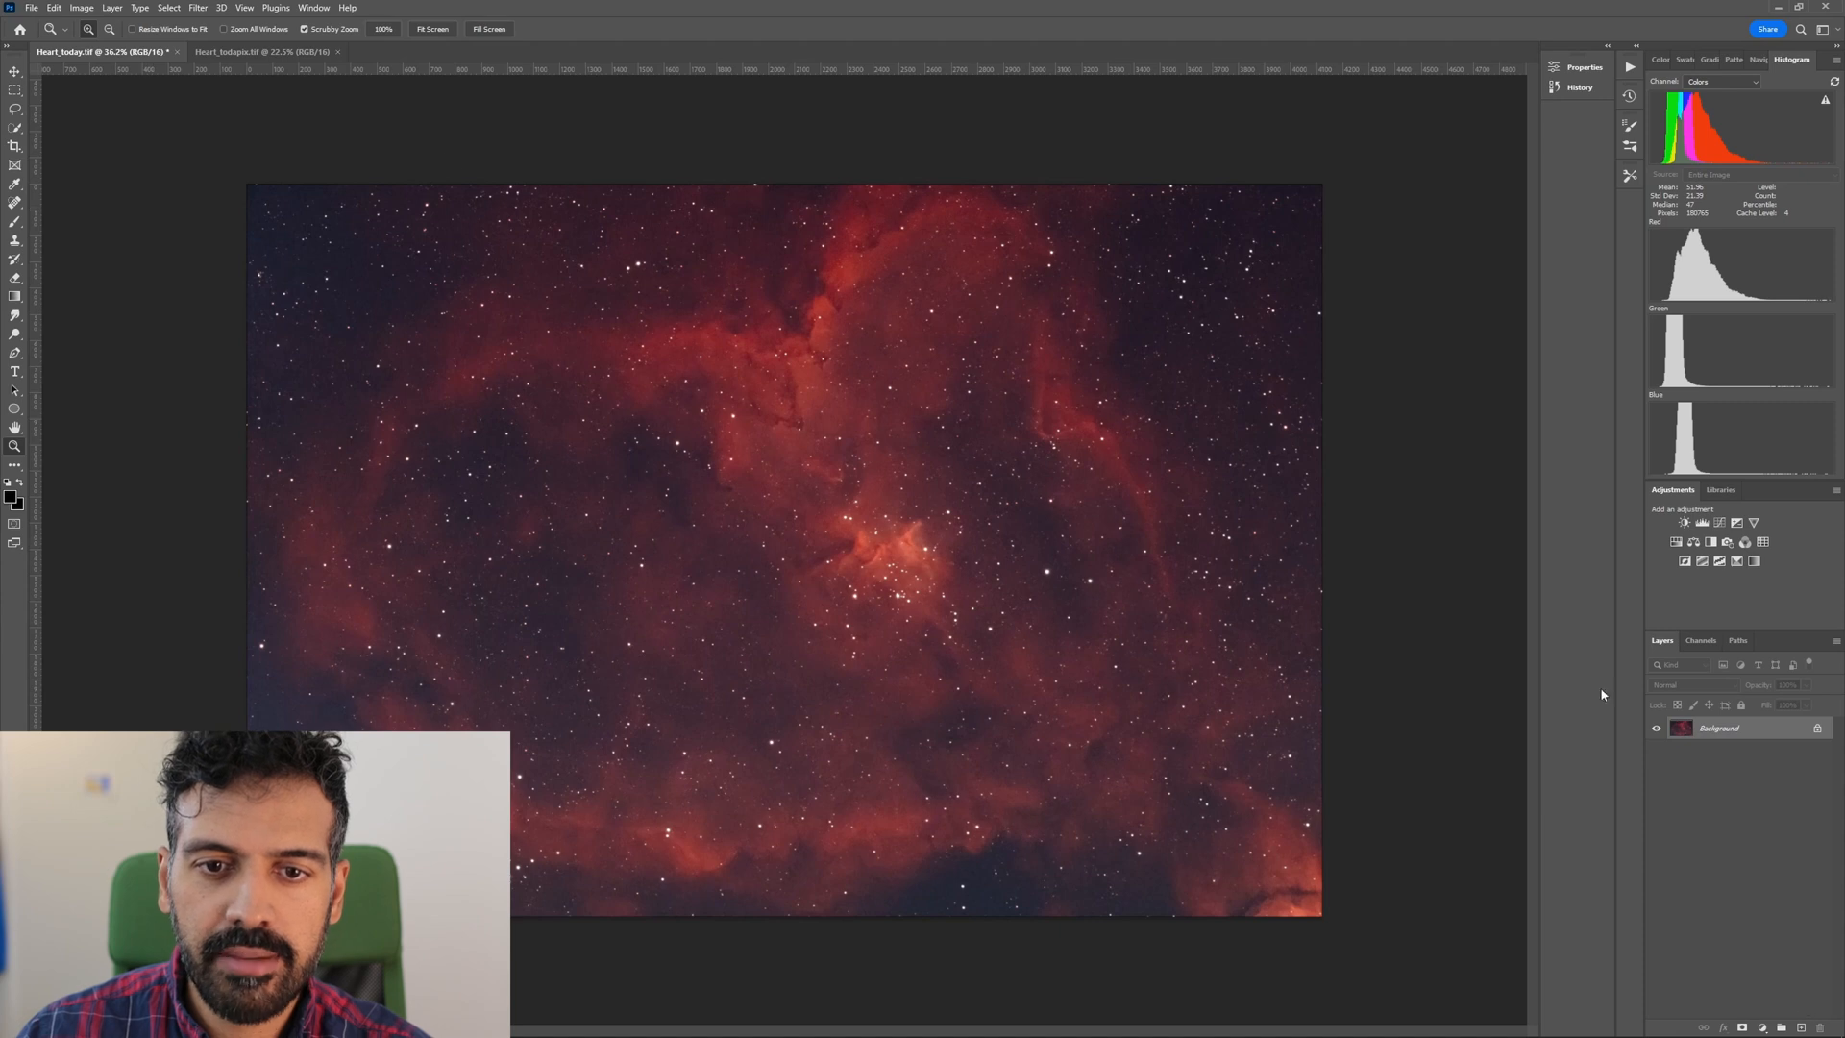
{"action": "left_click", "coordinate": [31, 7]}
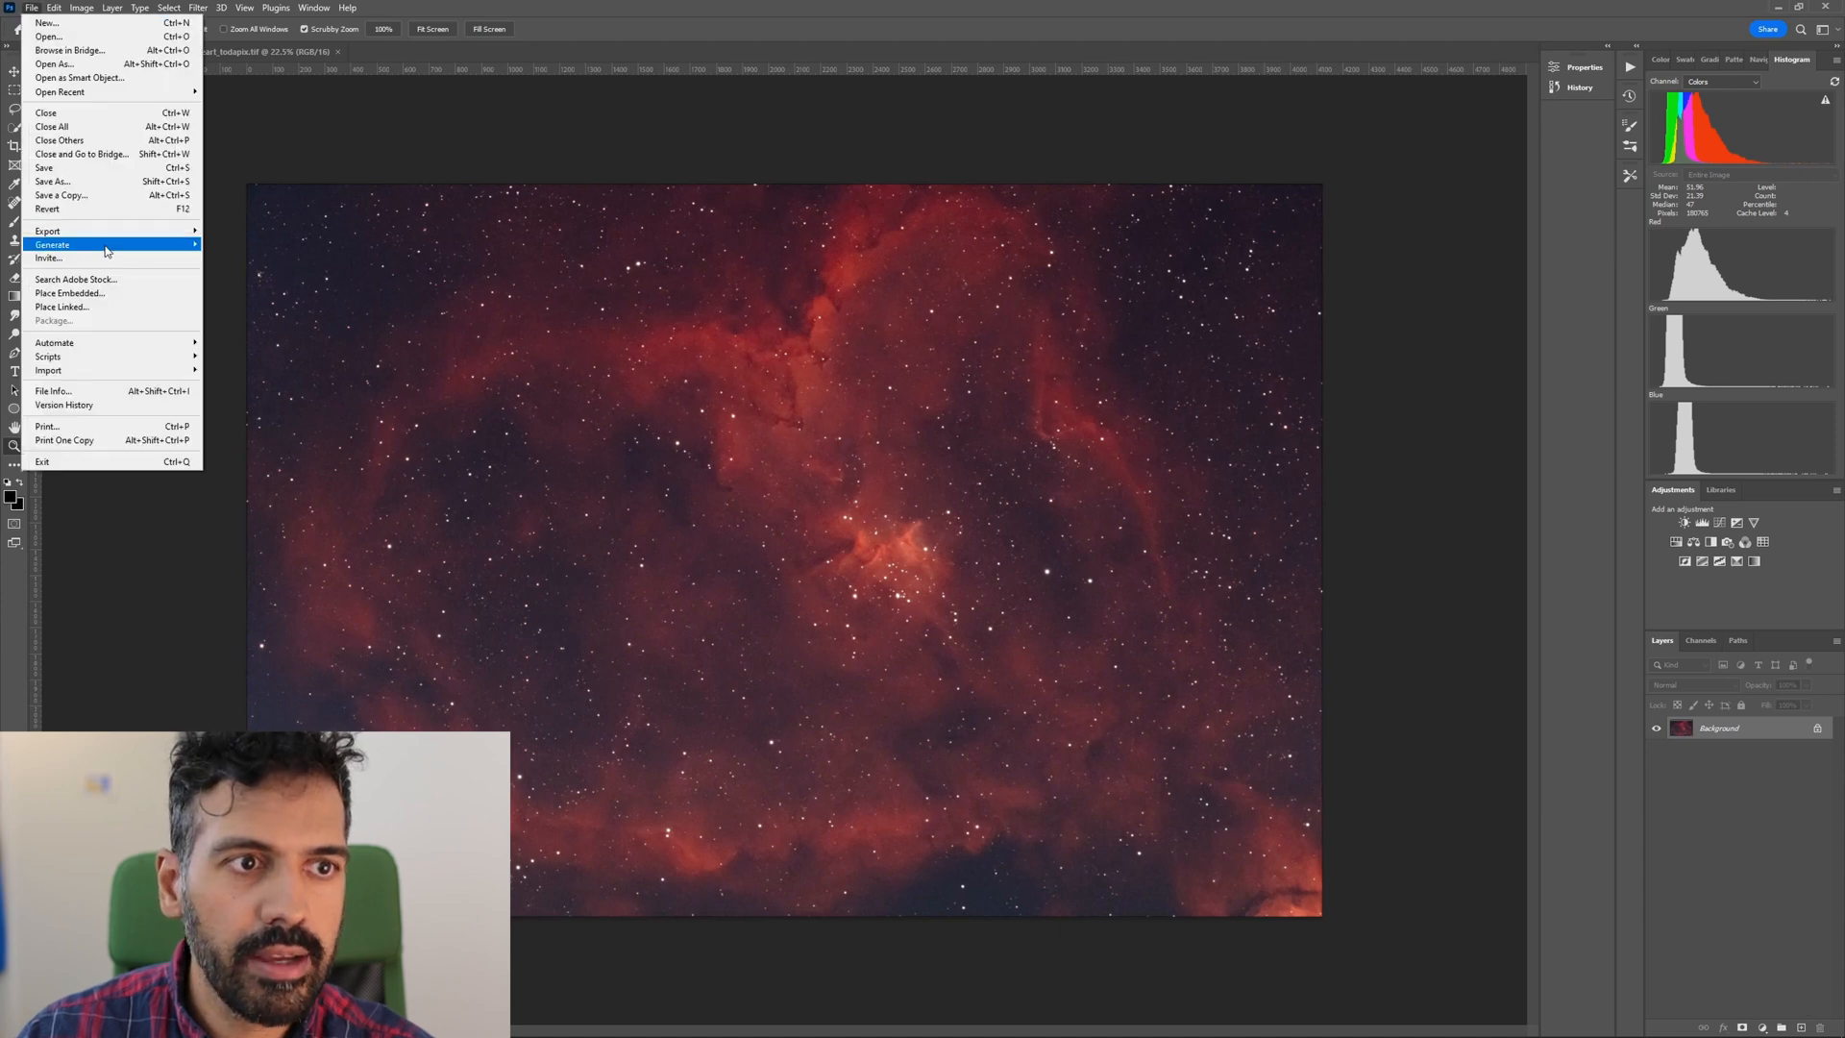
{"action": "mouse_move", "coordinate": [106, 232]}
{"action": "left_click", "coordinate": [252, 245]}
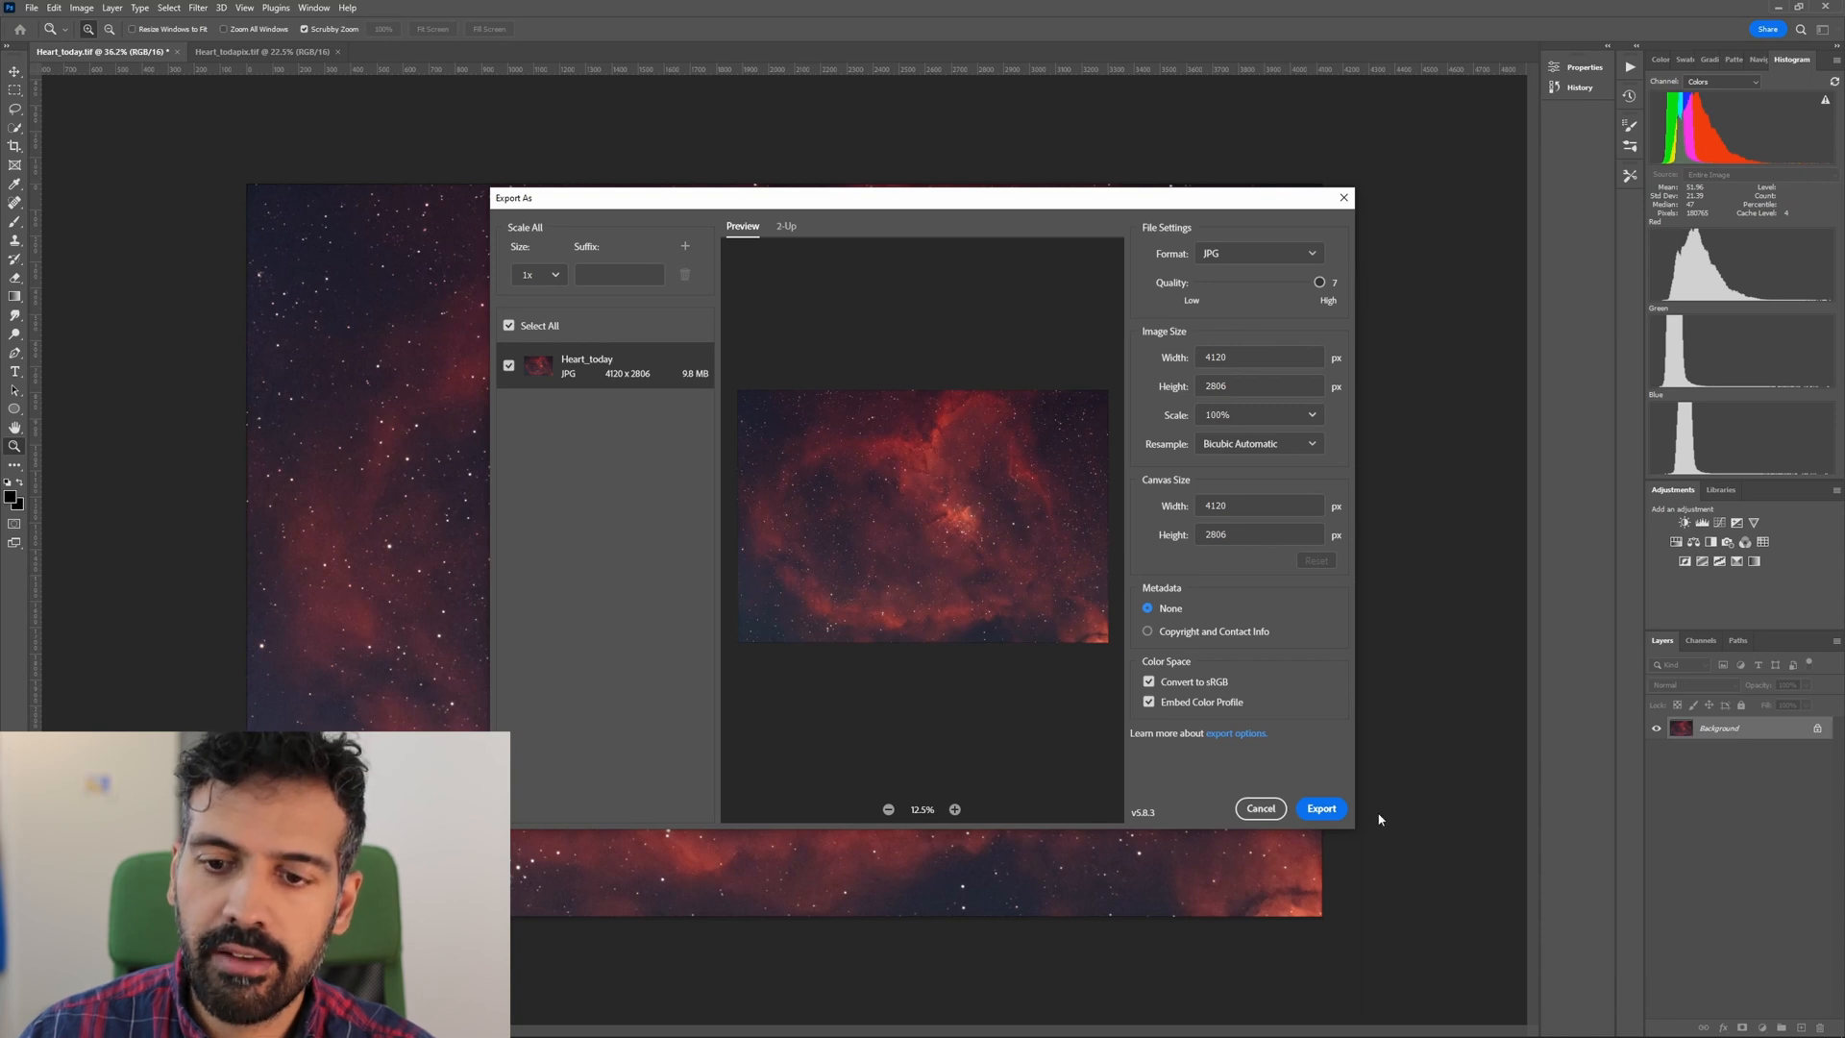
{"action": "left_click", "coordinate": [1335, 815]}
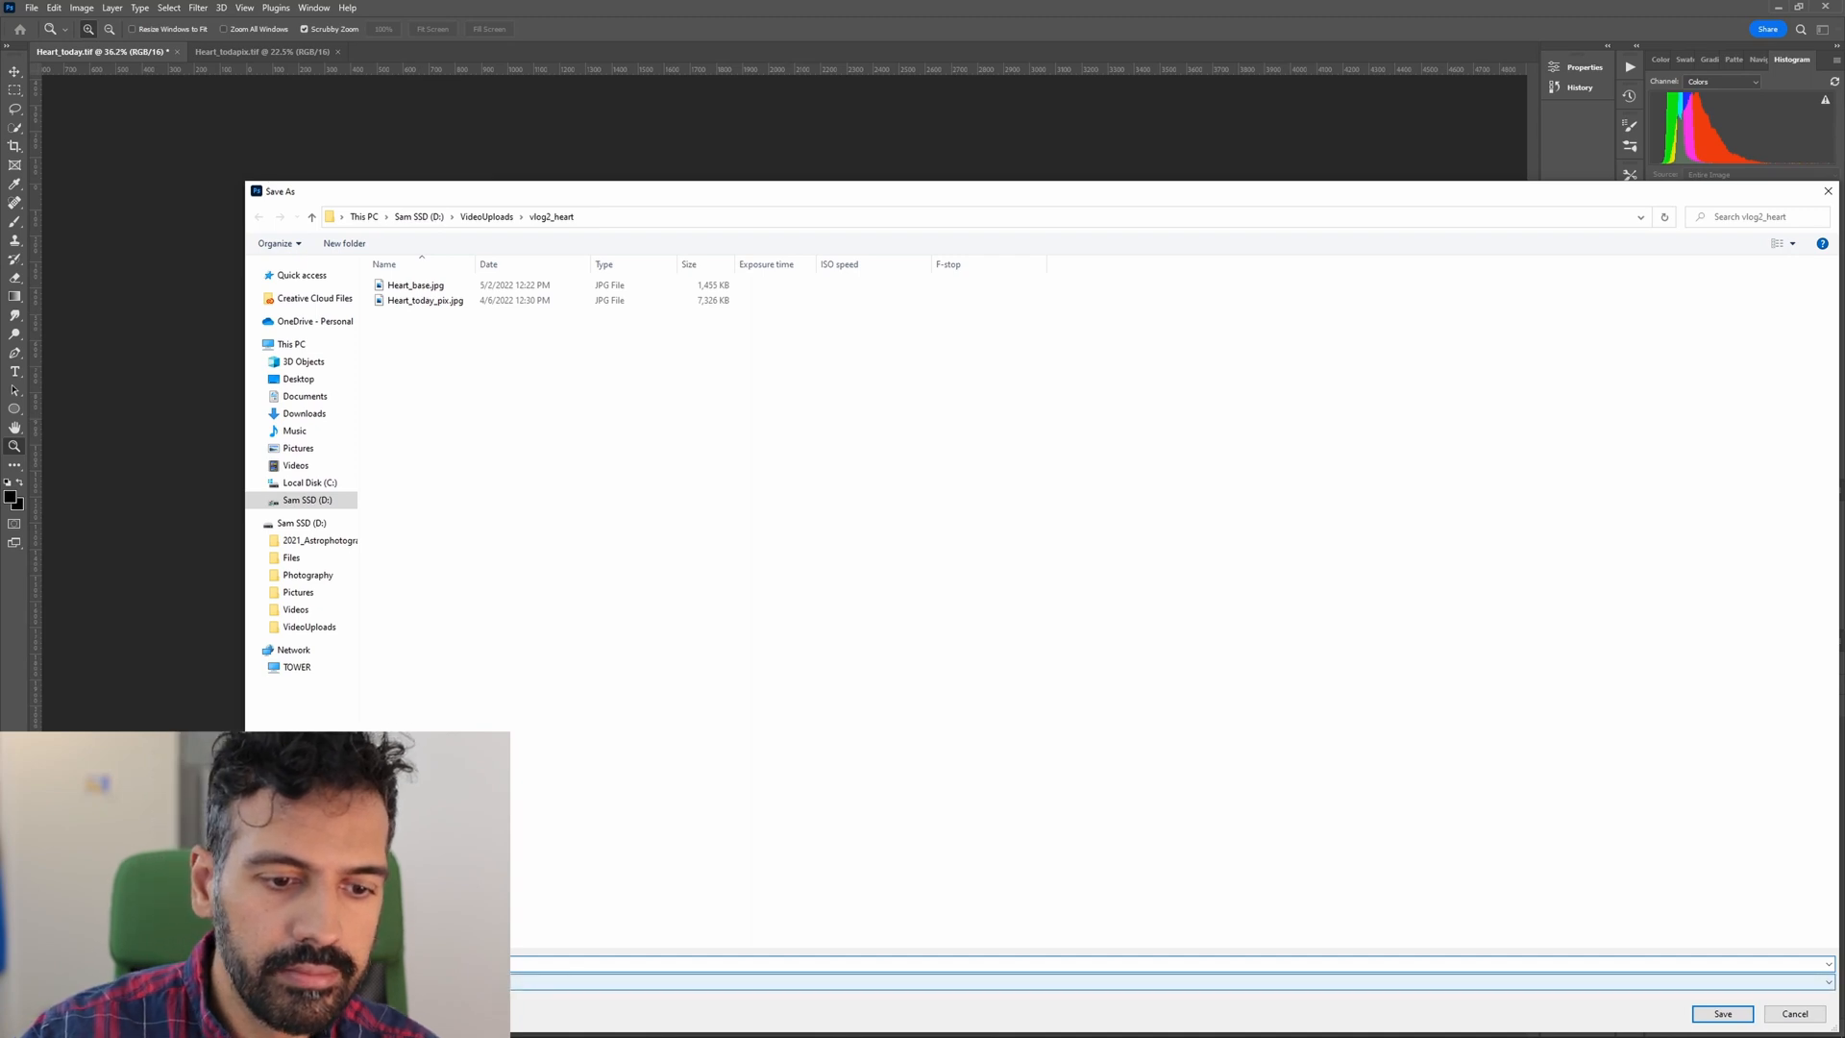
{"action": "key", "text": "Return"}
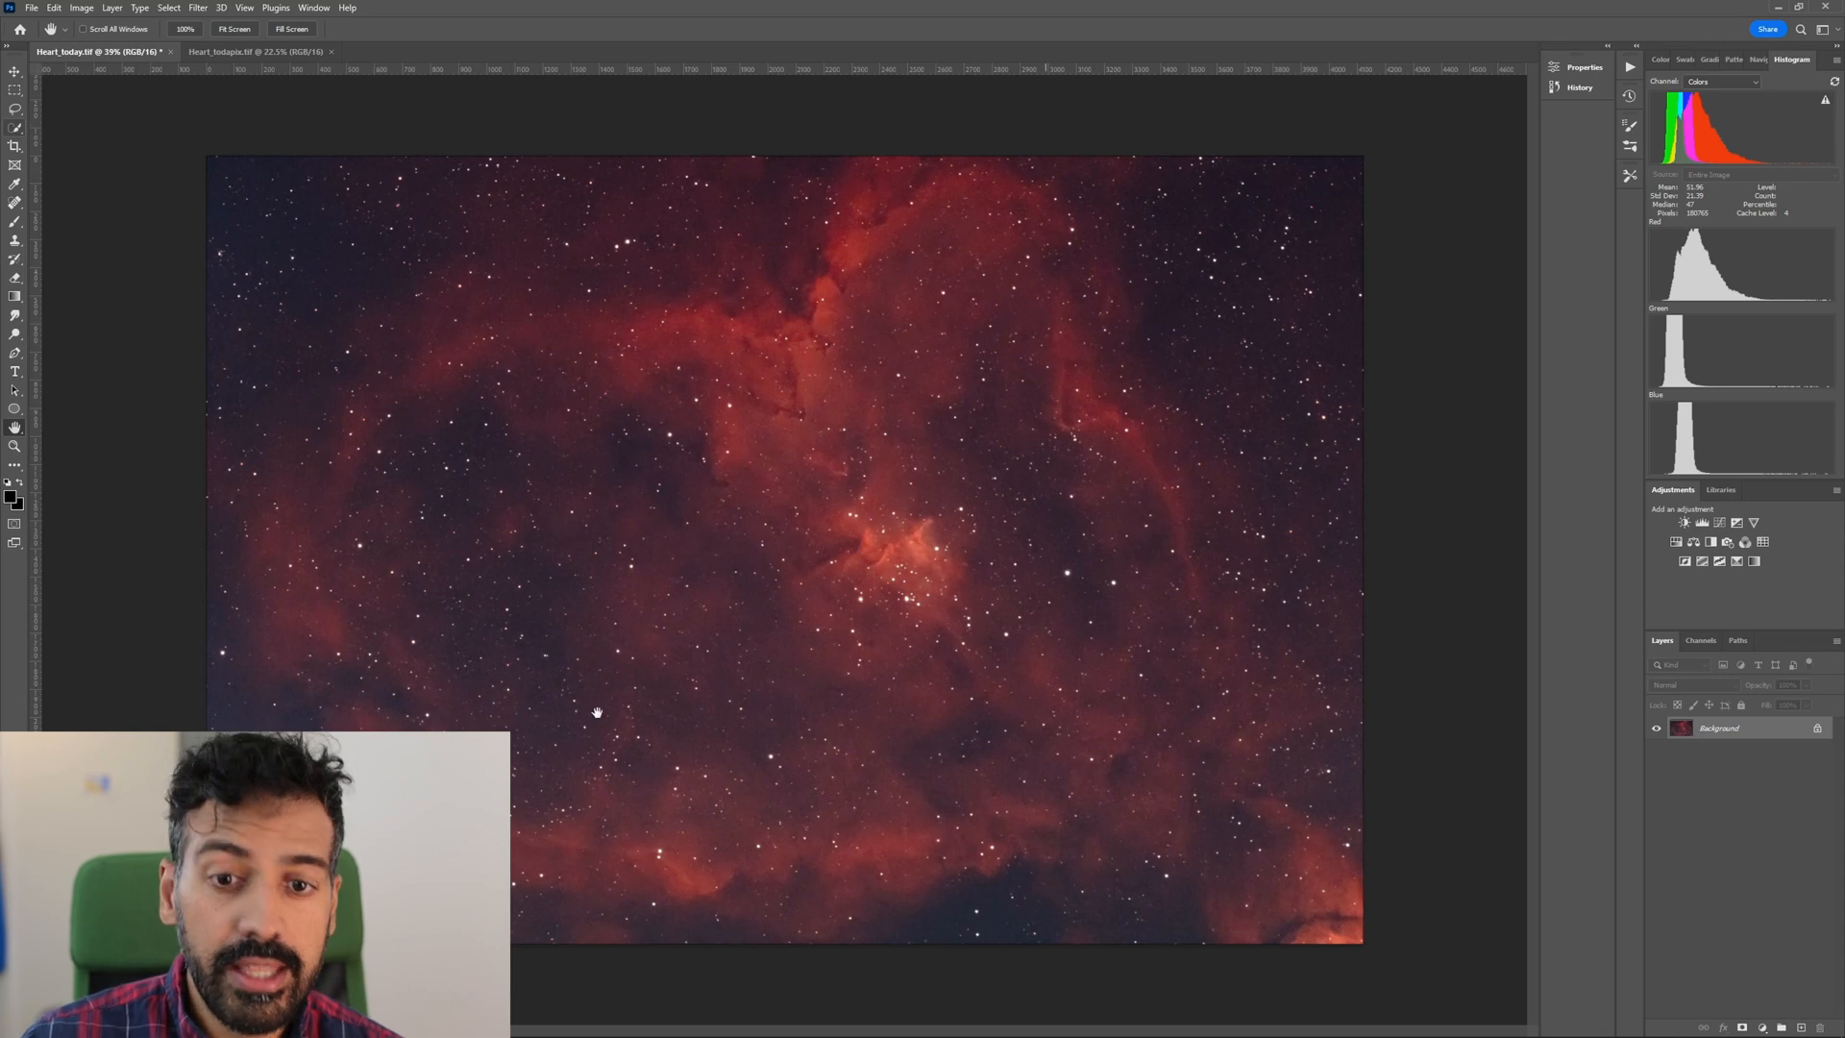
Bring up Heart_todapix.tif, enlarge it to about 41%, and tile both open images vertically for a side-by-side comparison.
{"action": "left_click", "coordinate": [261, 52]}
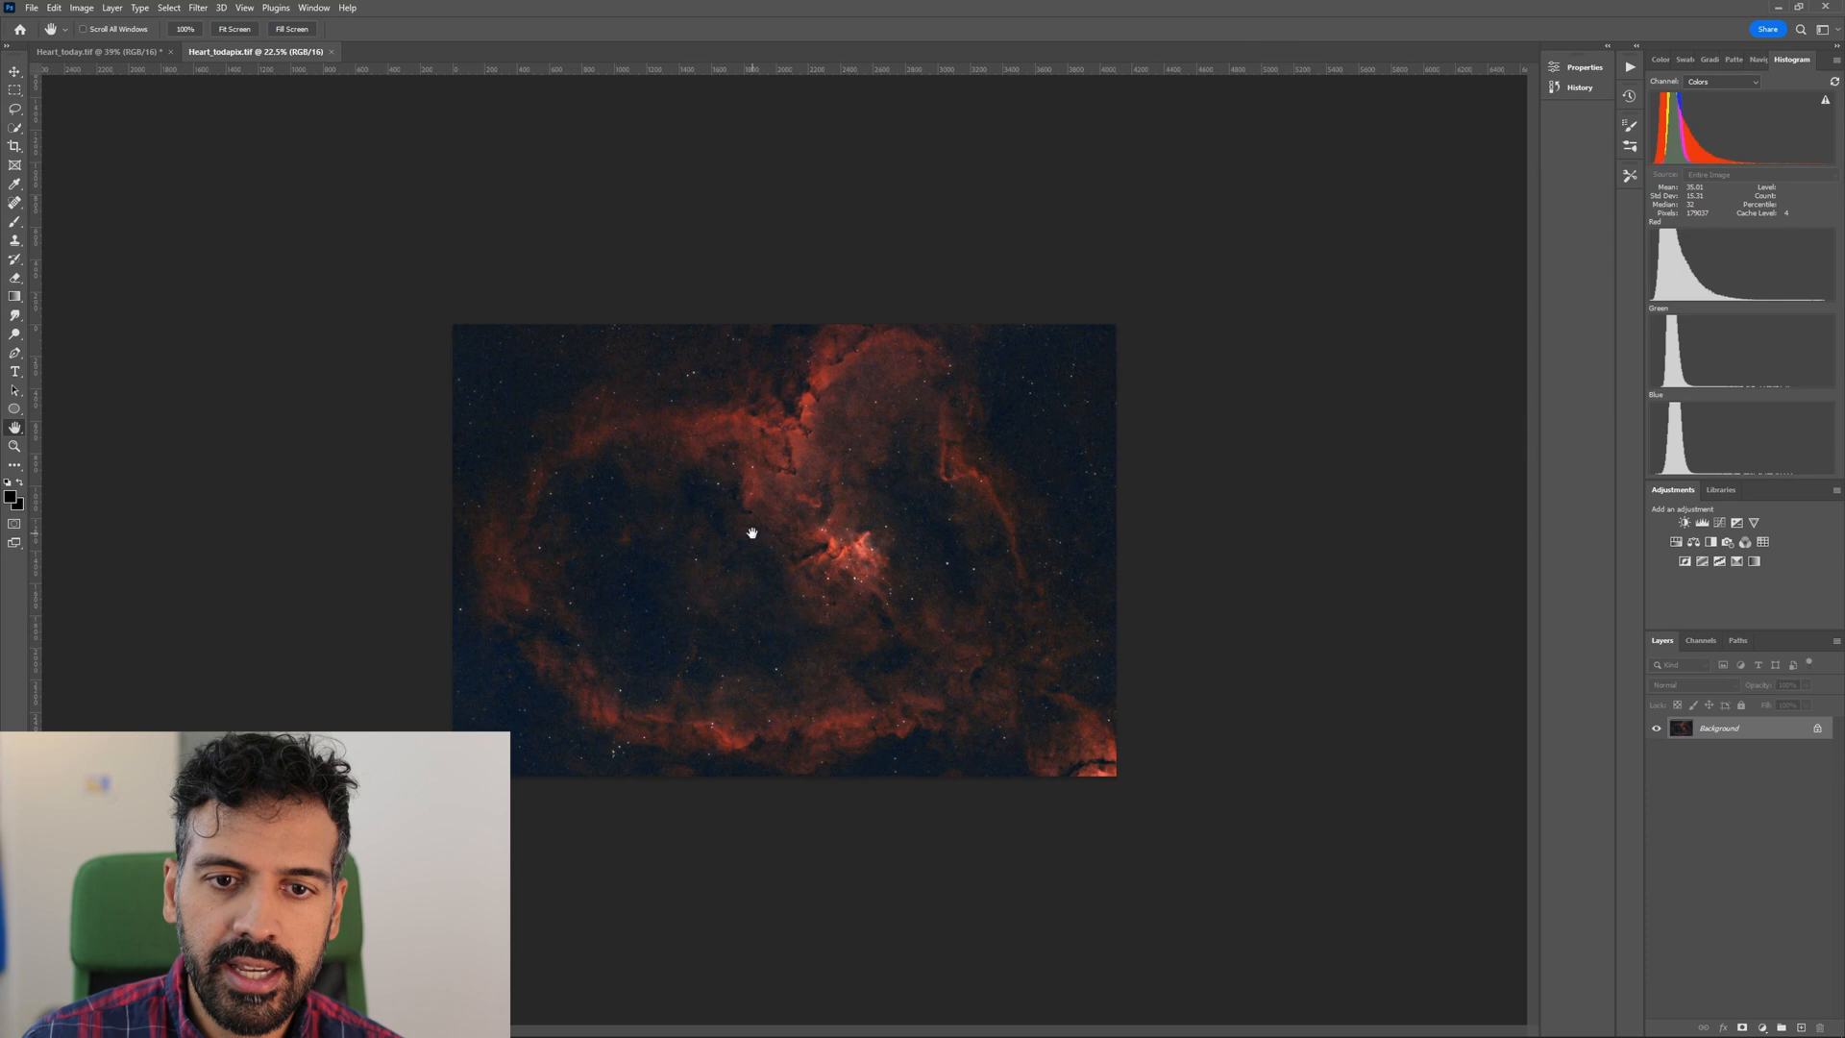
{"action": "key", "text": "z"}
{"action": "left_click", "coordinate": [782, 546]}
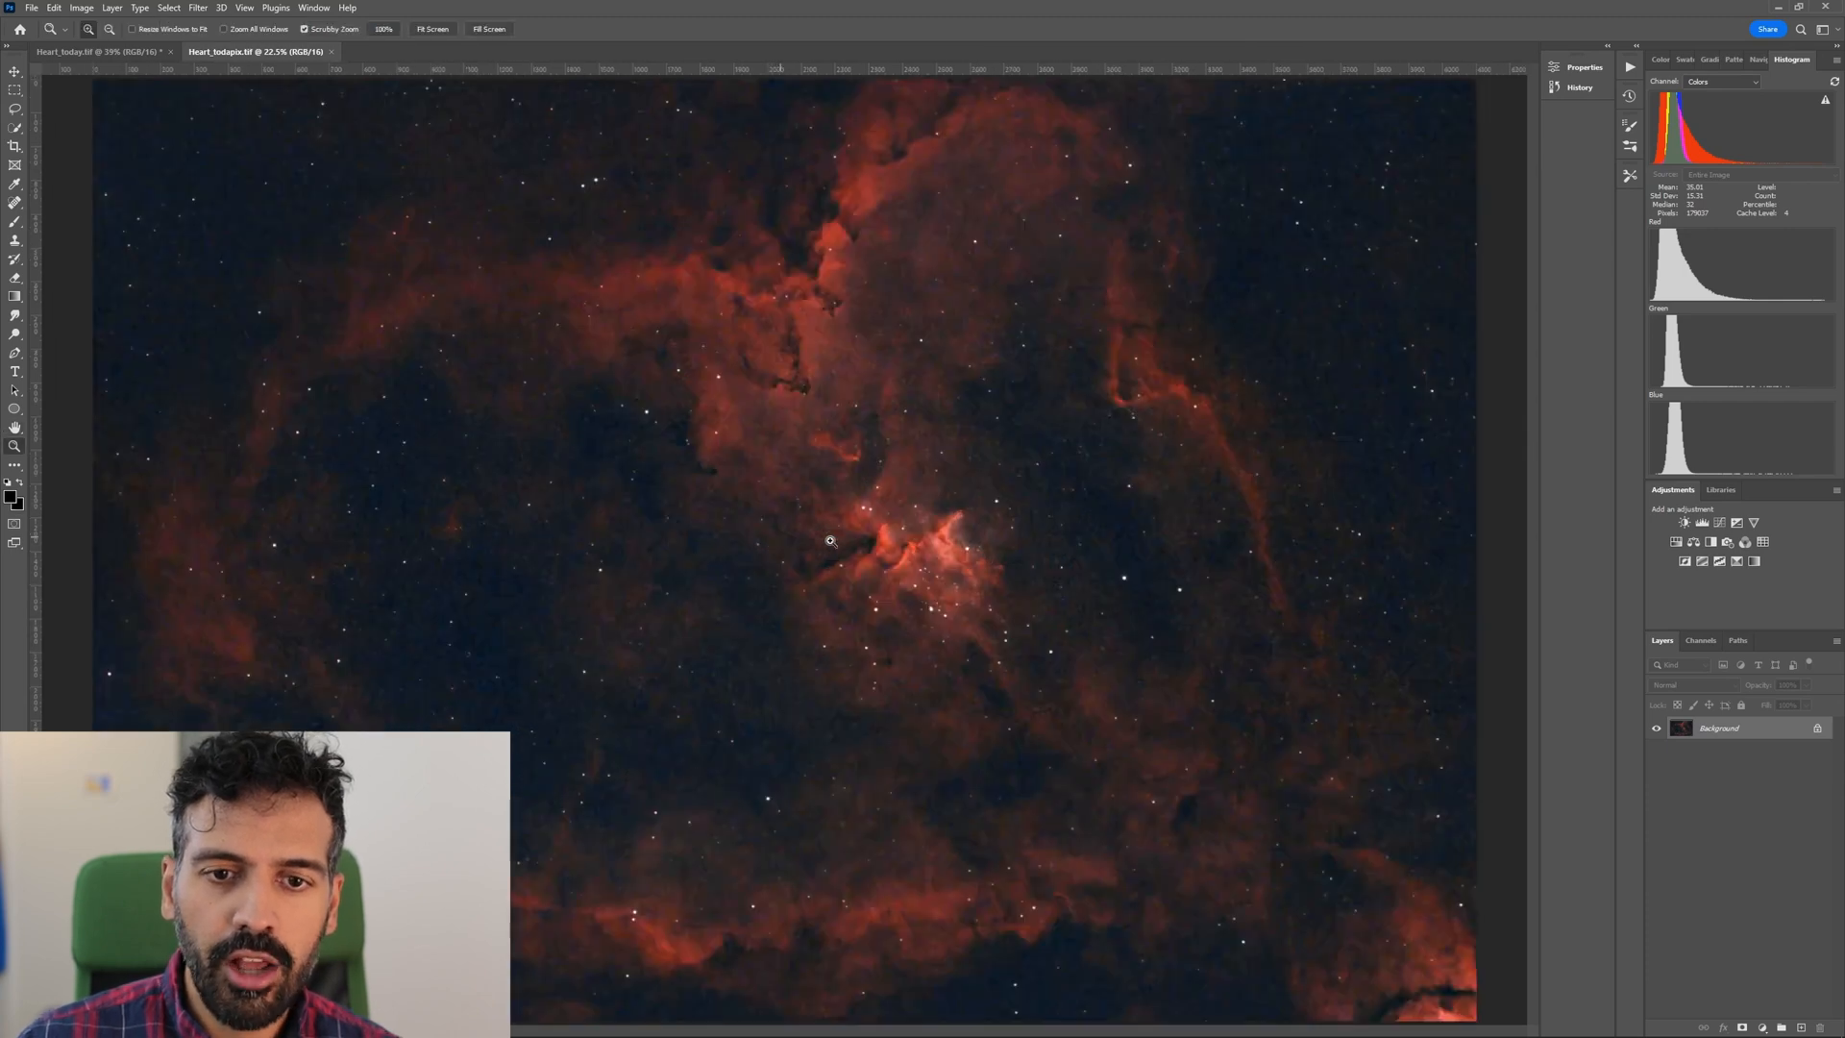
{"action": "left_click_drag", "start_coordinate": [822, 541], "coordinate": [800, 530]}
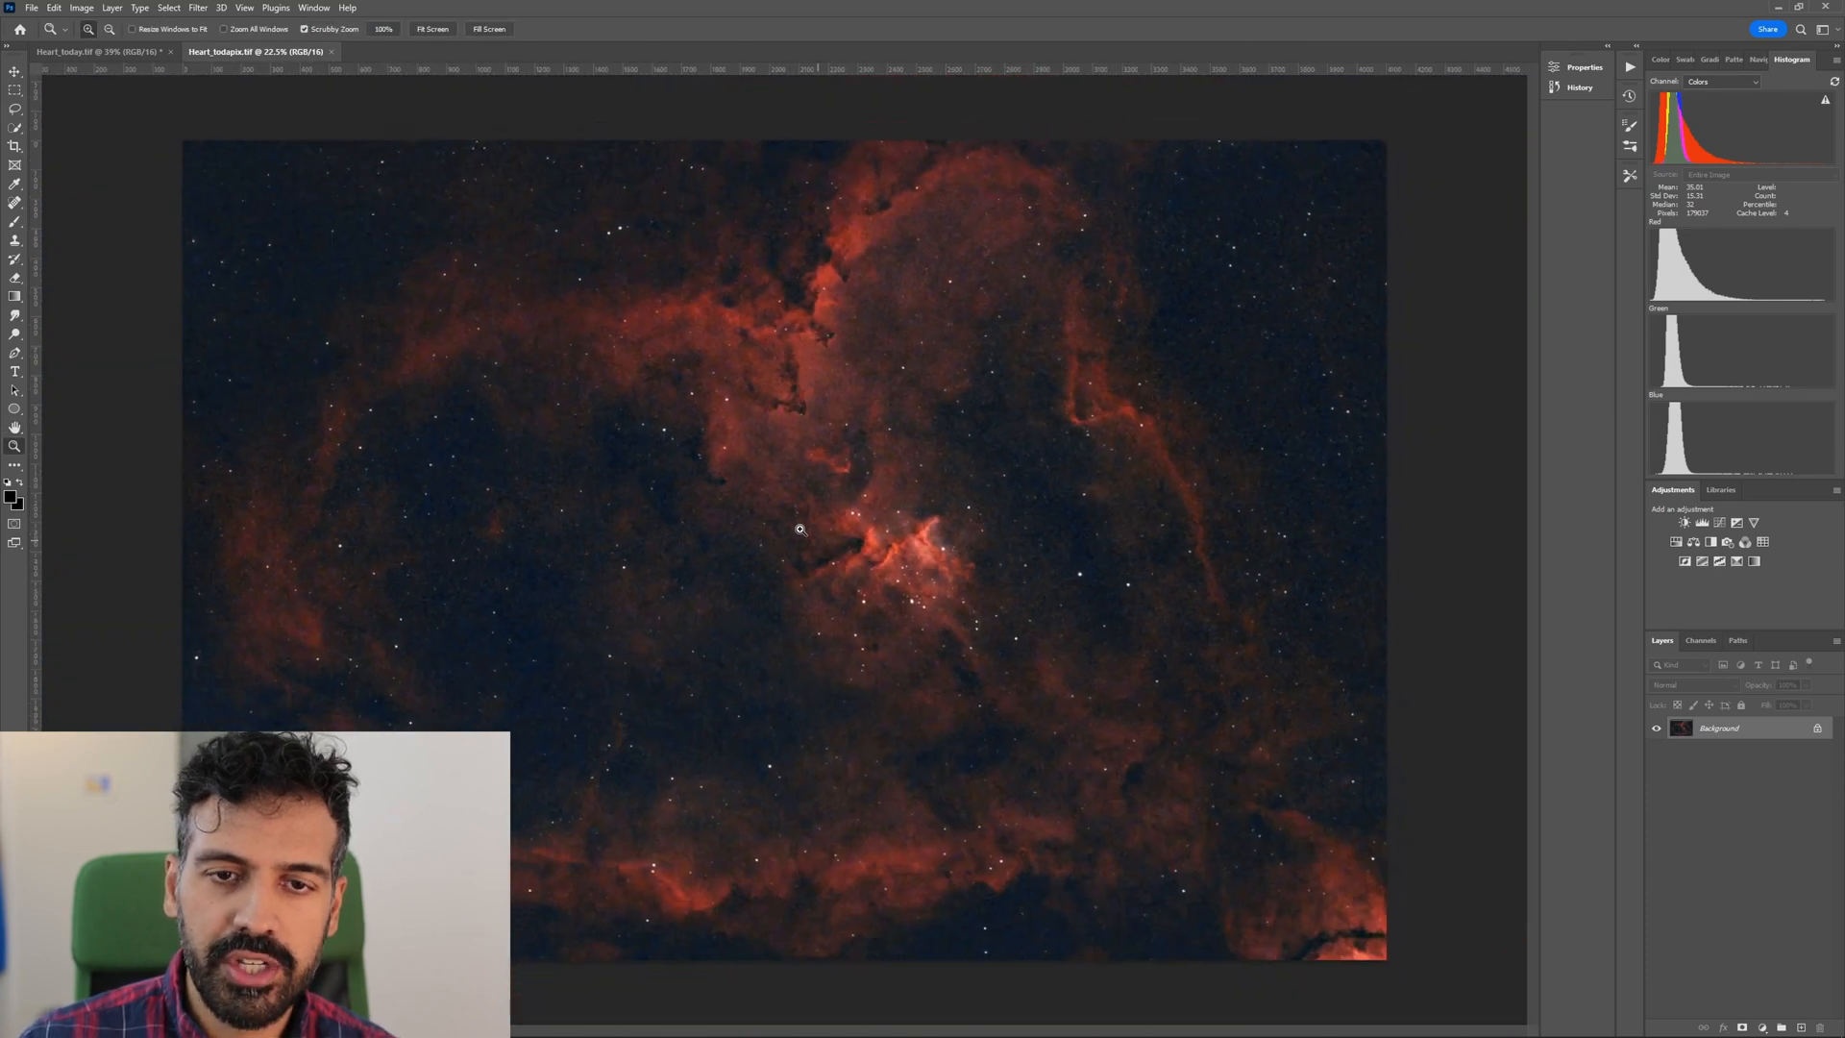
{"action": "left_click", "coordinate": [313, 8]}
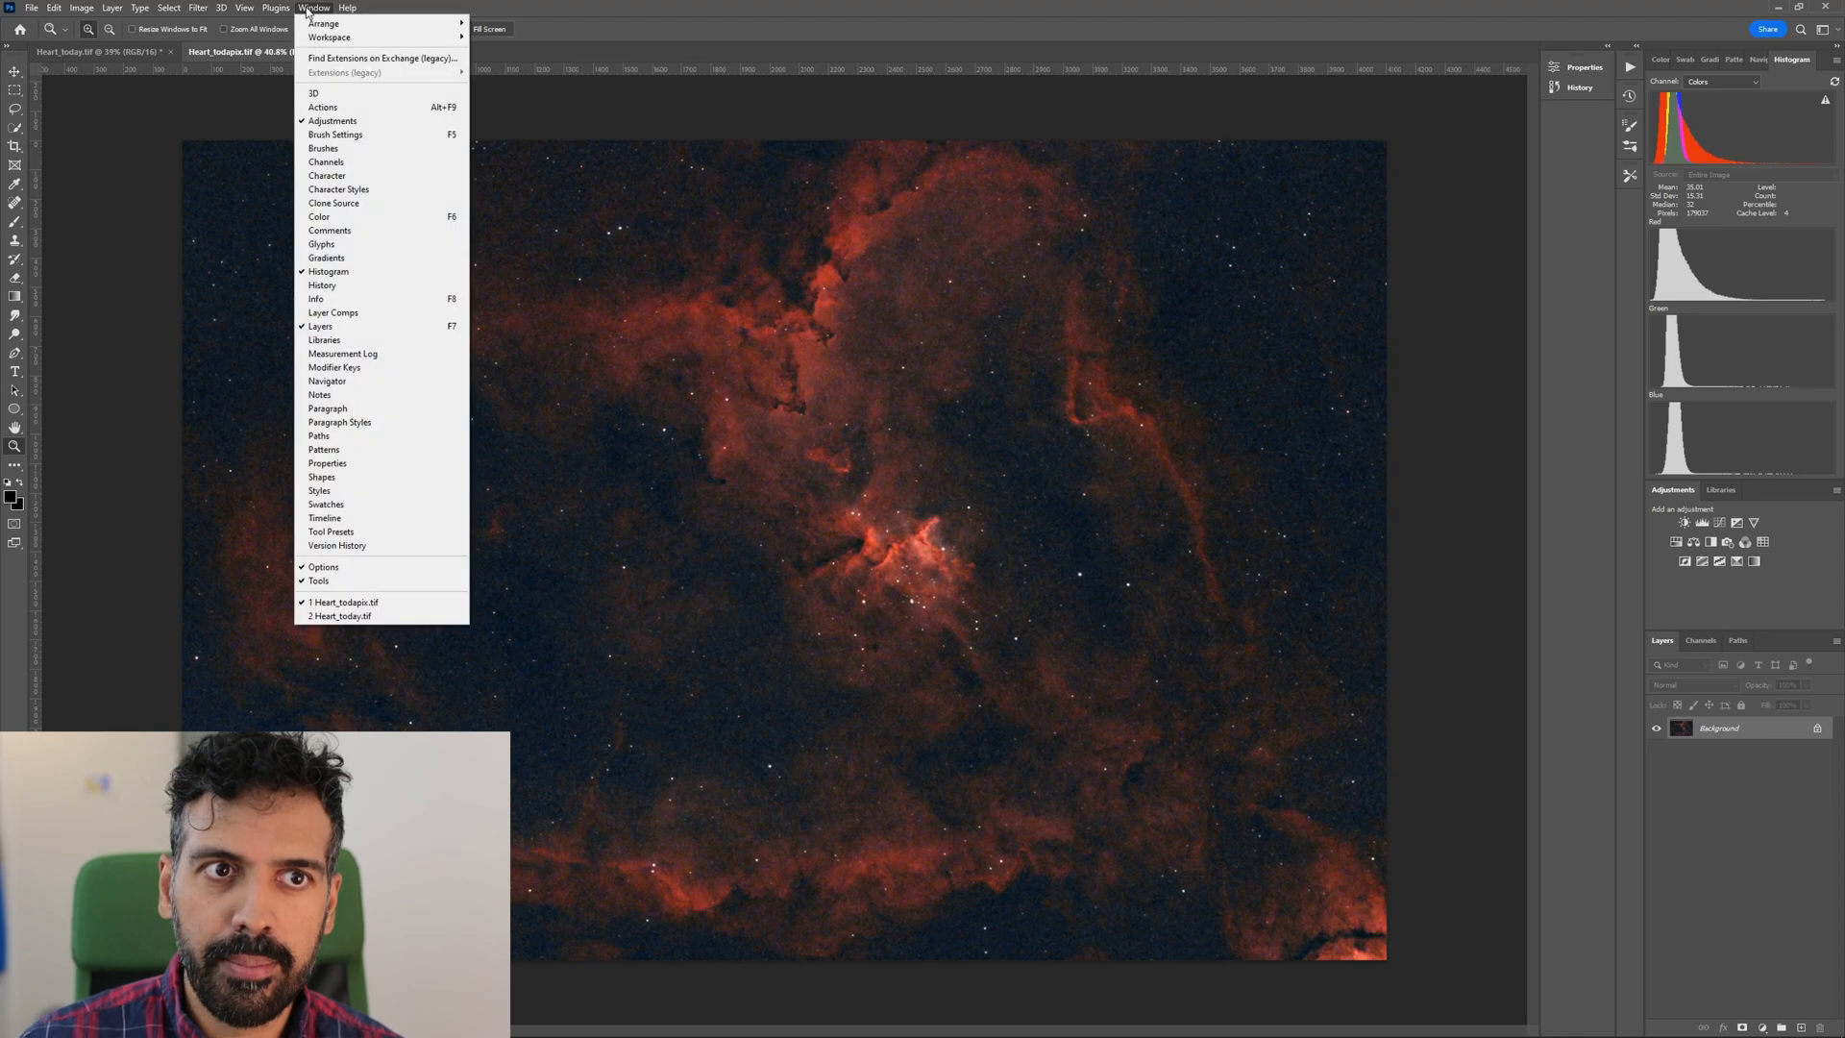
{"action": "mouse_move", "coordinate": [325, 27]}
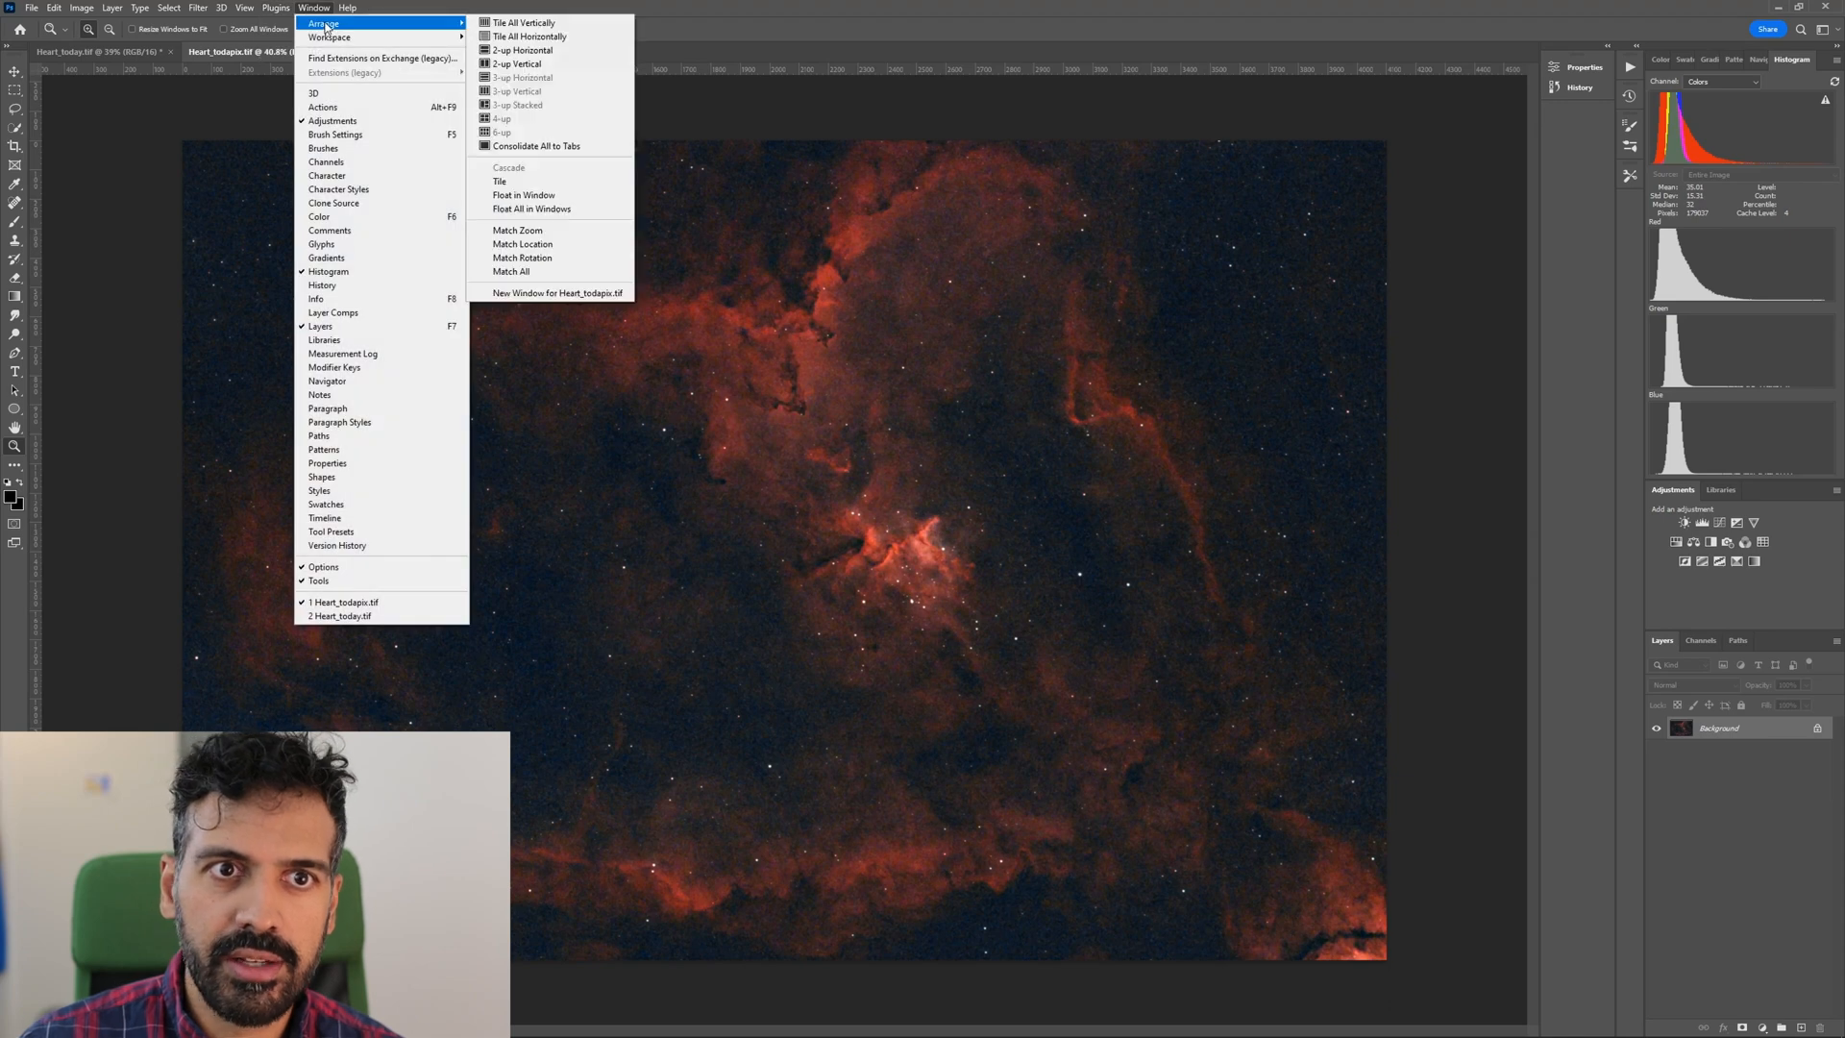
{"action": "left_click", "coordinate": [560, 23]}
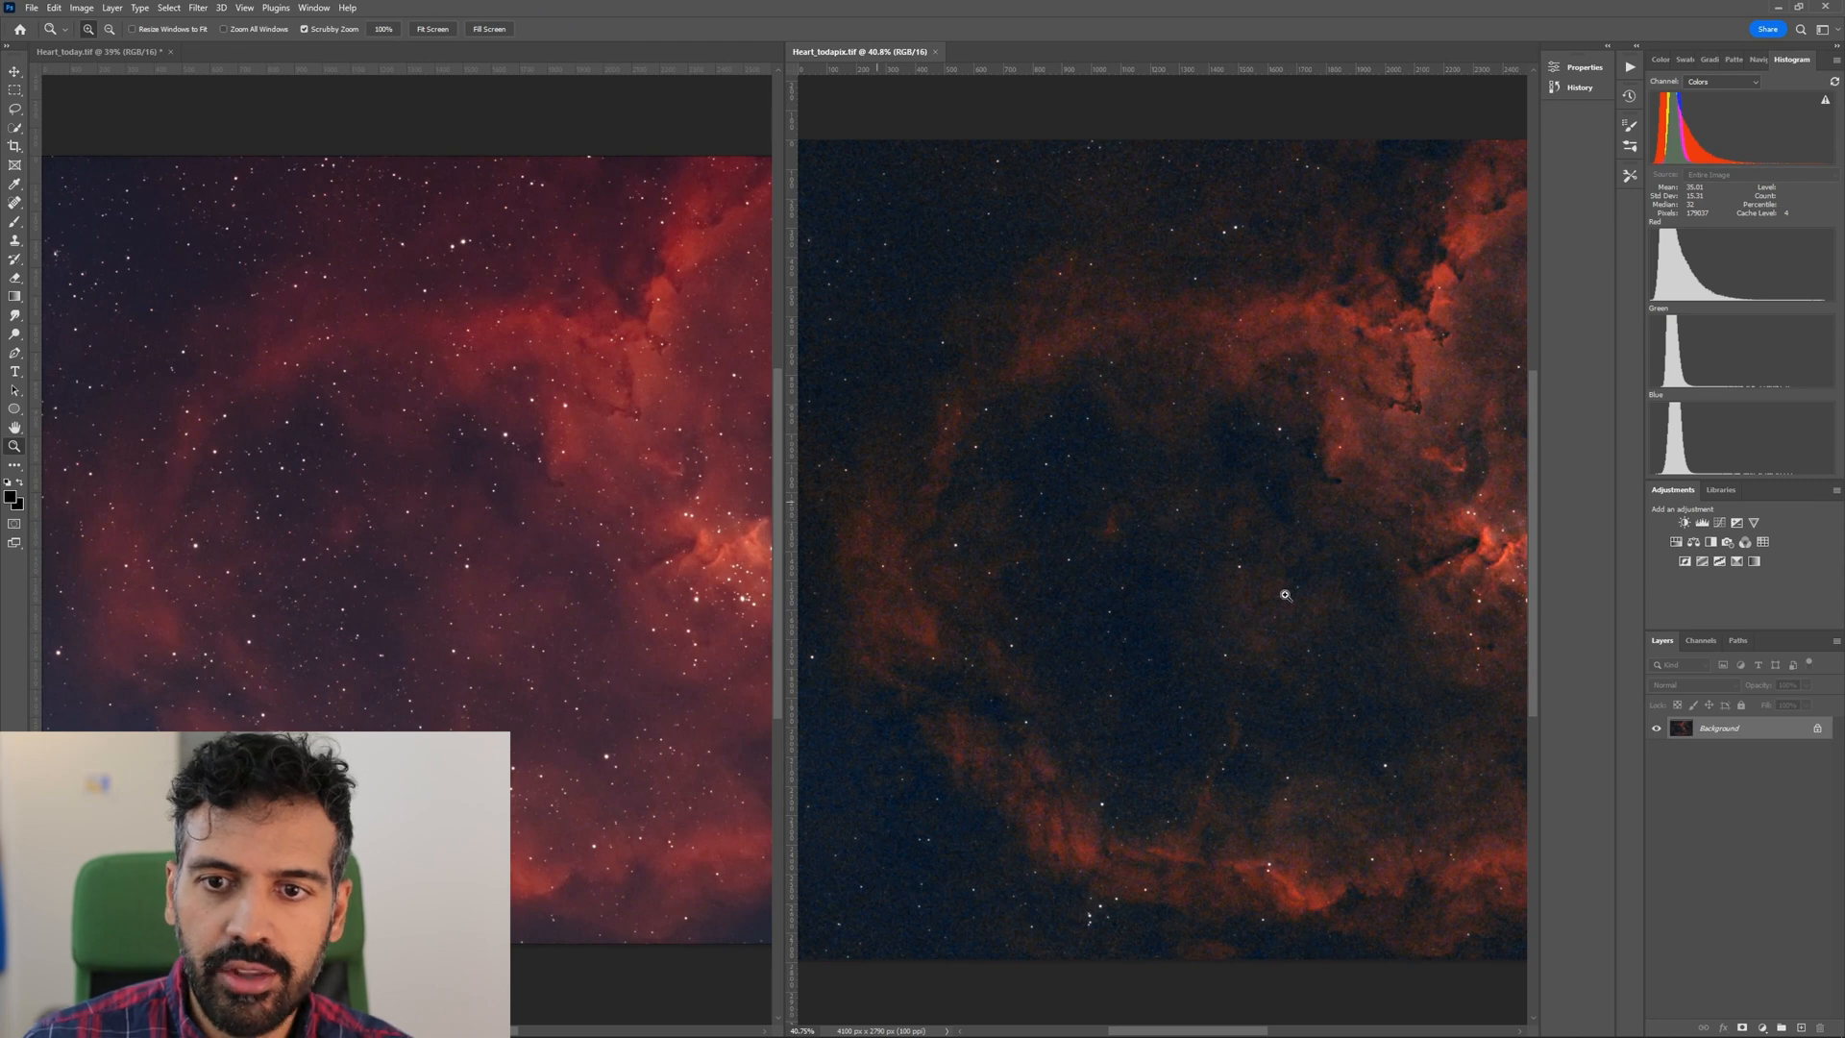
Center the nebula core in both tiled images and compare its detail, stars and color.
{"action": "key", "text": "h"}
{"action": "left_click_drag", "start_coordinate": [1311, 536], "coordinate": [1118, 542]}
{"action": "left_click", "coordinate": [705, 549]}
{"action": "left_click_drag", "start_coordinate": [704, 550], "coordinate": [460, 546]}
{"action": "left_click", "coordinate": [1269, 558]}
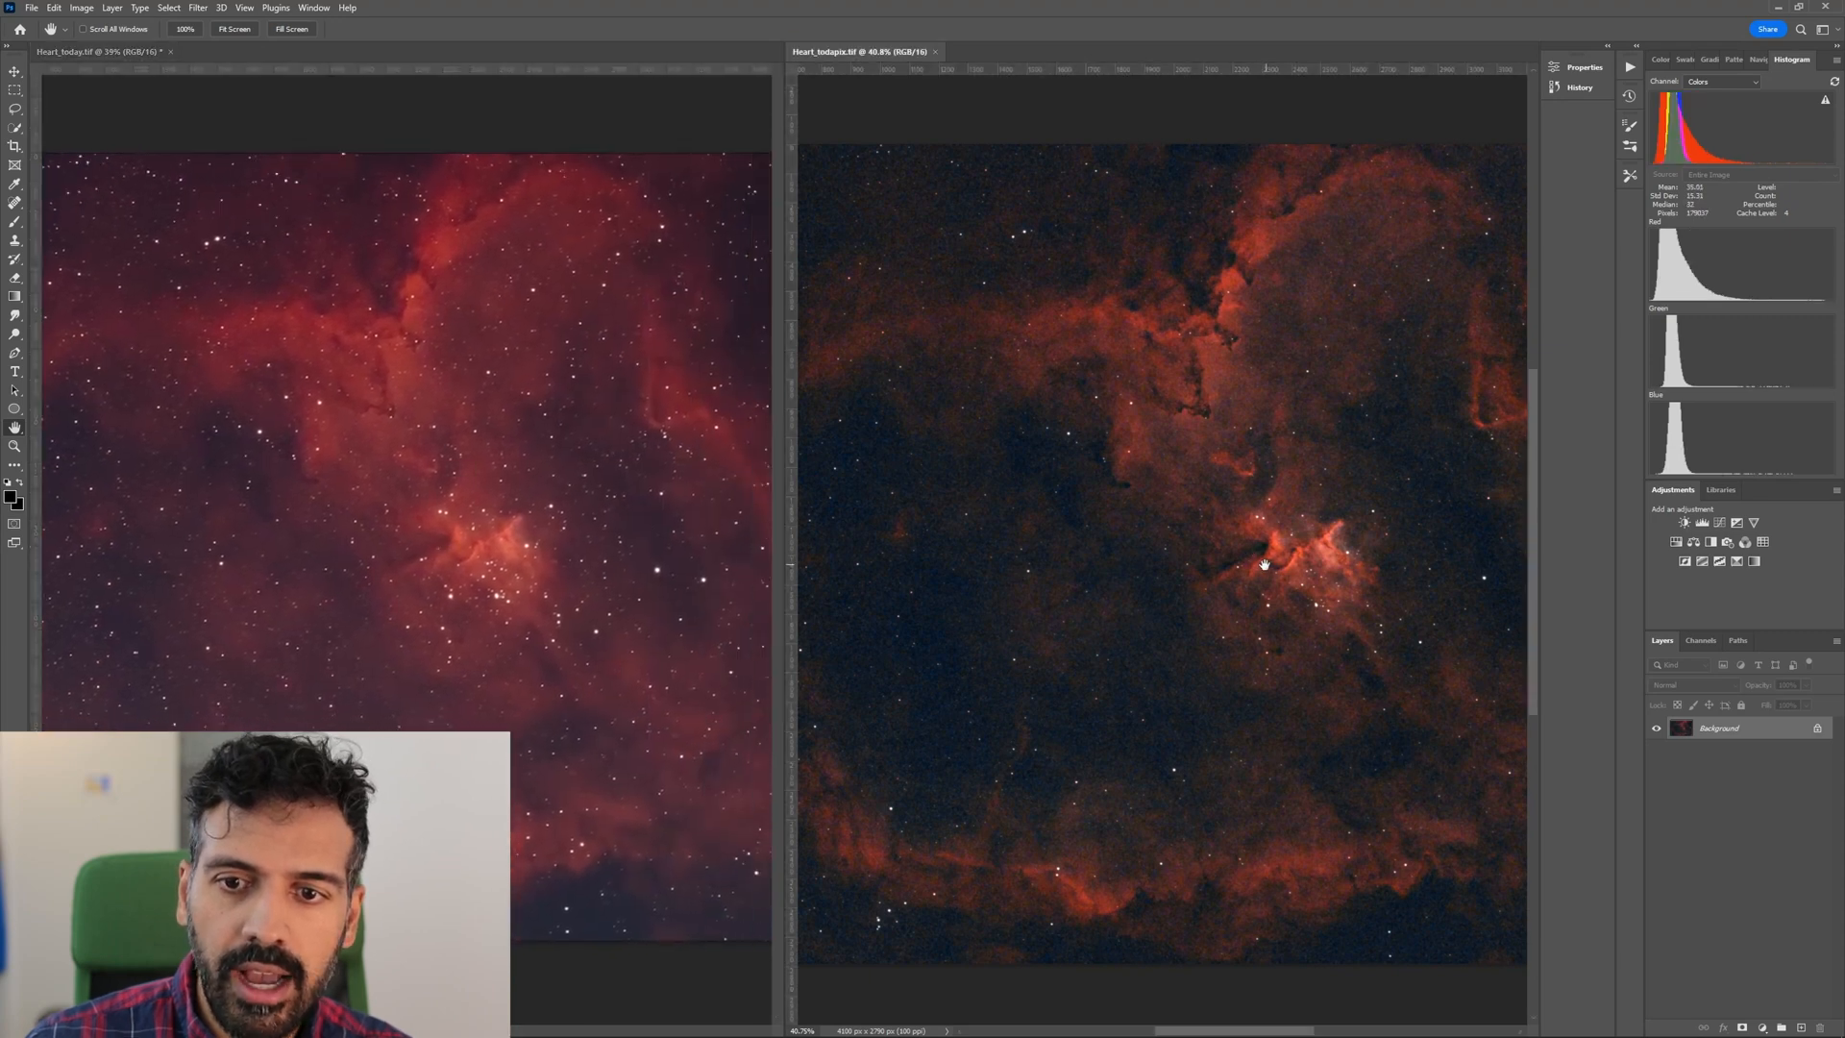
{"action": "left_click_drag", "start_coordinate": [1269, 559], "coordinate": [1231, 567]}
{"action": "left_click", "coordinate": [625, 559]}
{"action": "left_click_drag", "start_coordinate": [514, 559], "coordinate": [493, 561]}
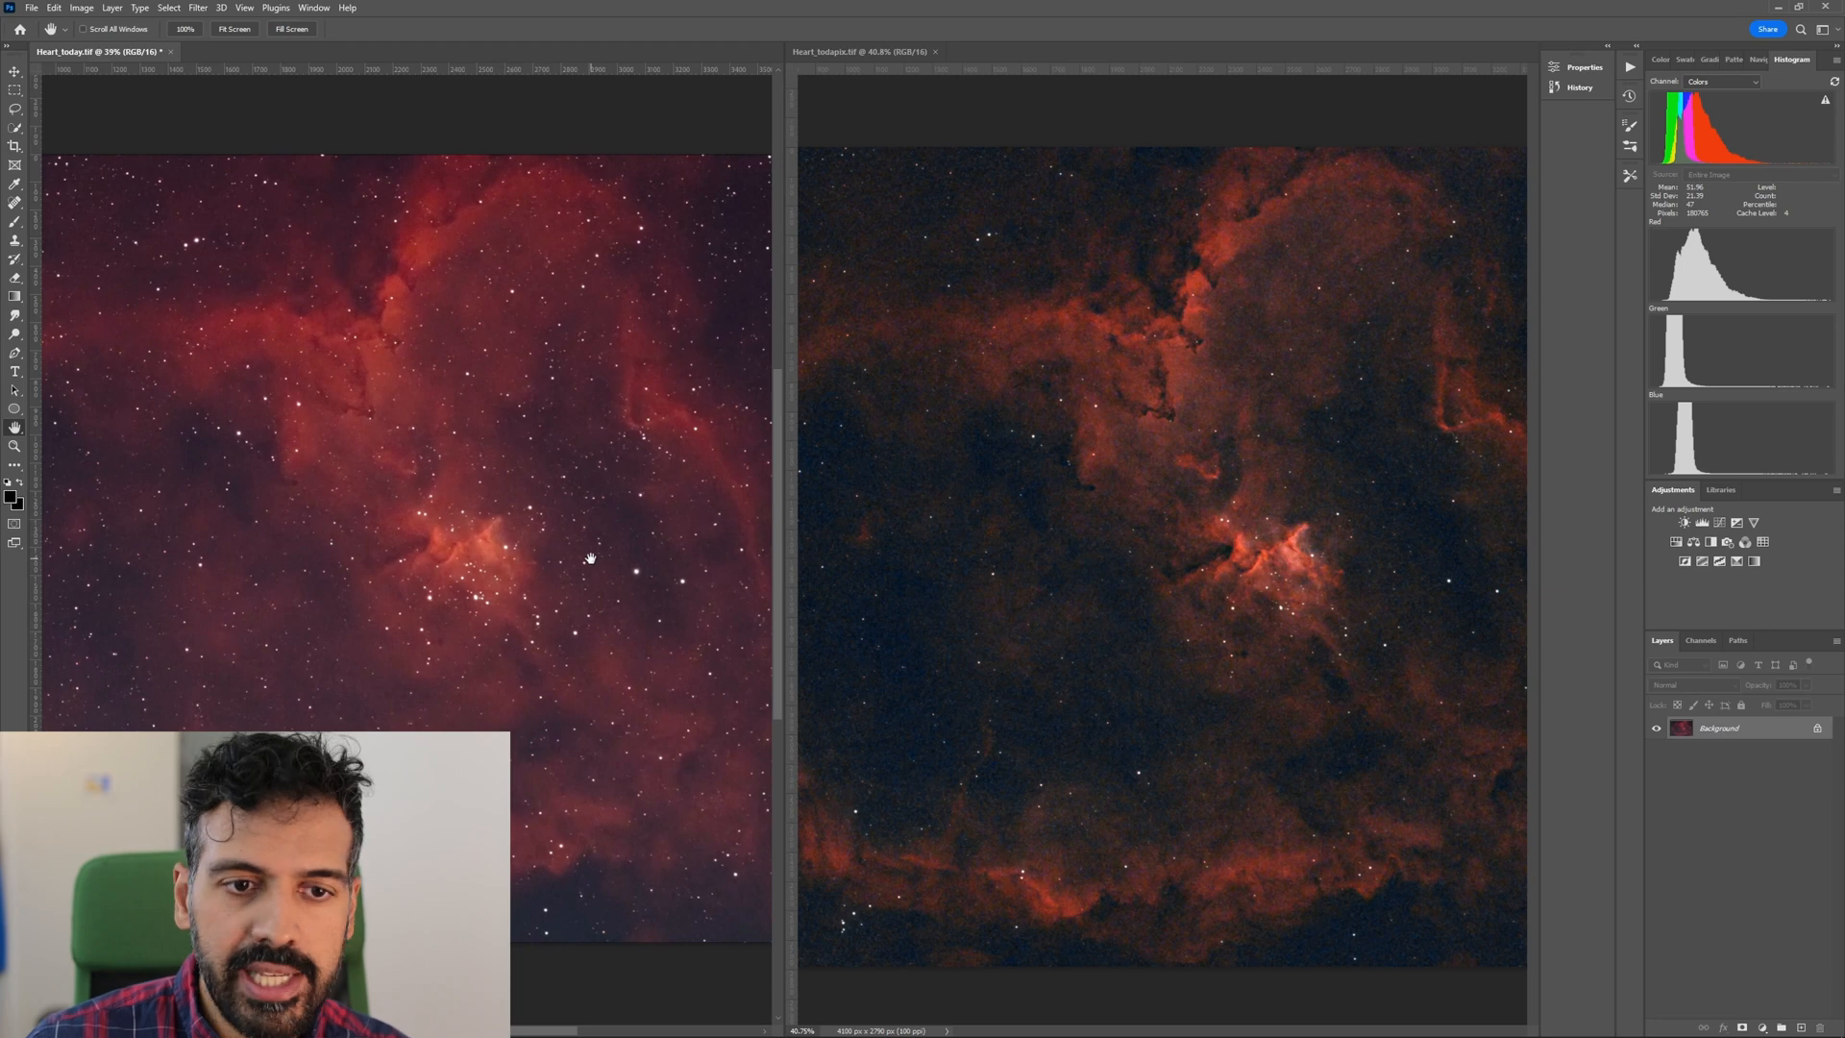
{"action": "left_click", "coordinate": [1290, 569]}
{"action": "left_click_drag", "start_coordinate": [1290, 570], "coordinate": [1242, 579]}
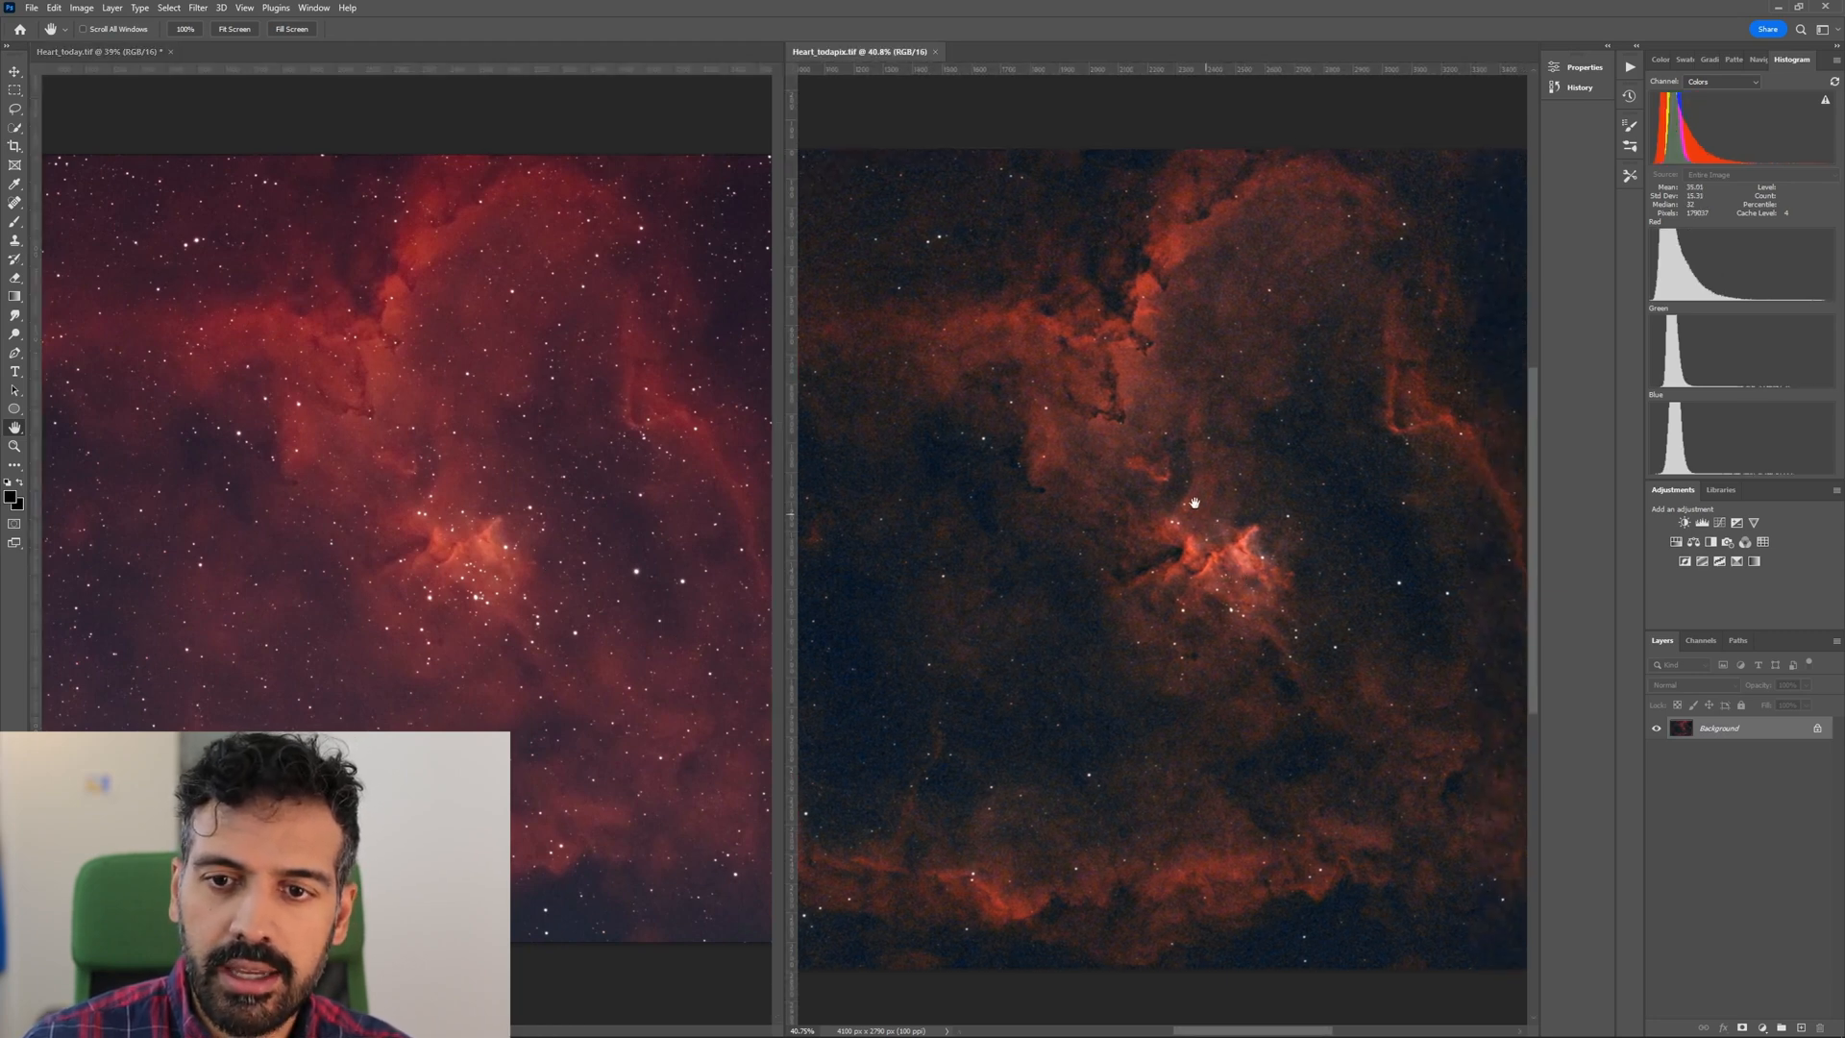
Compare the dark interior and outer ring of the nebula's larger lobe in both images.
{"action": "key", "text": "z"}
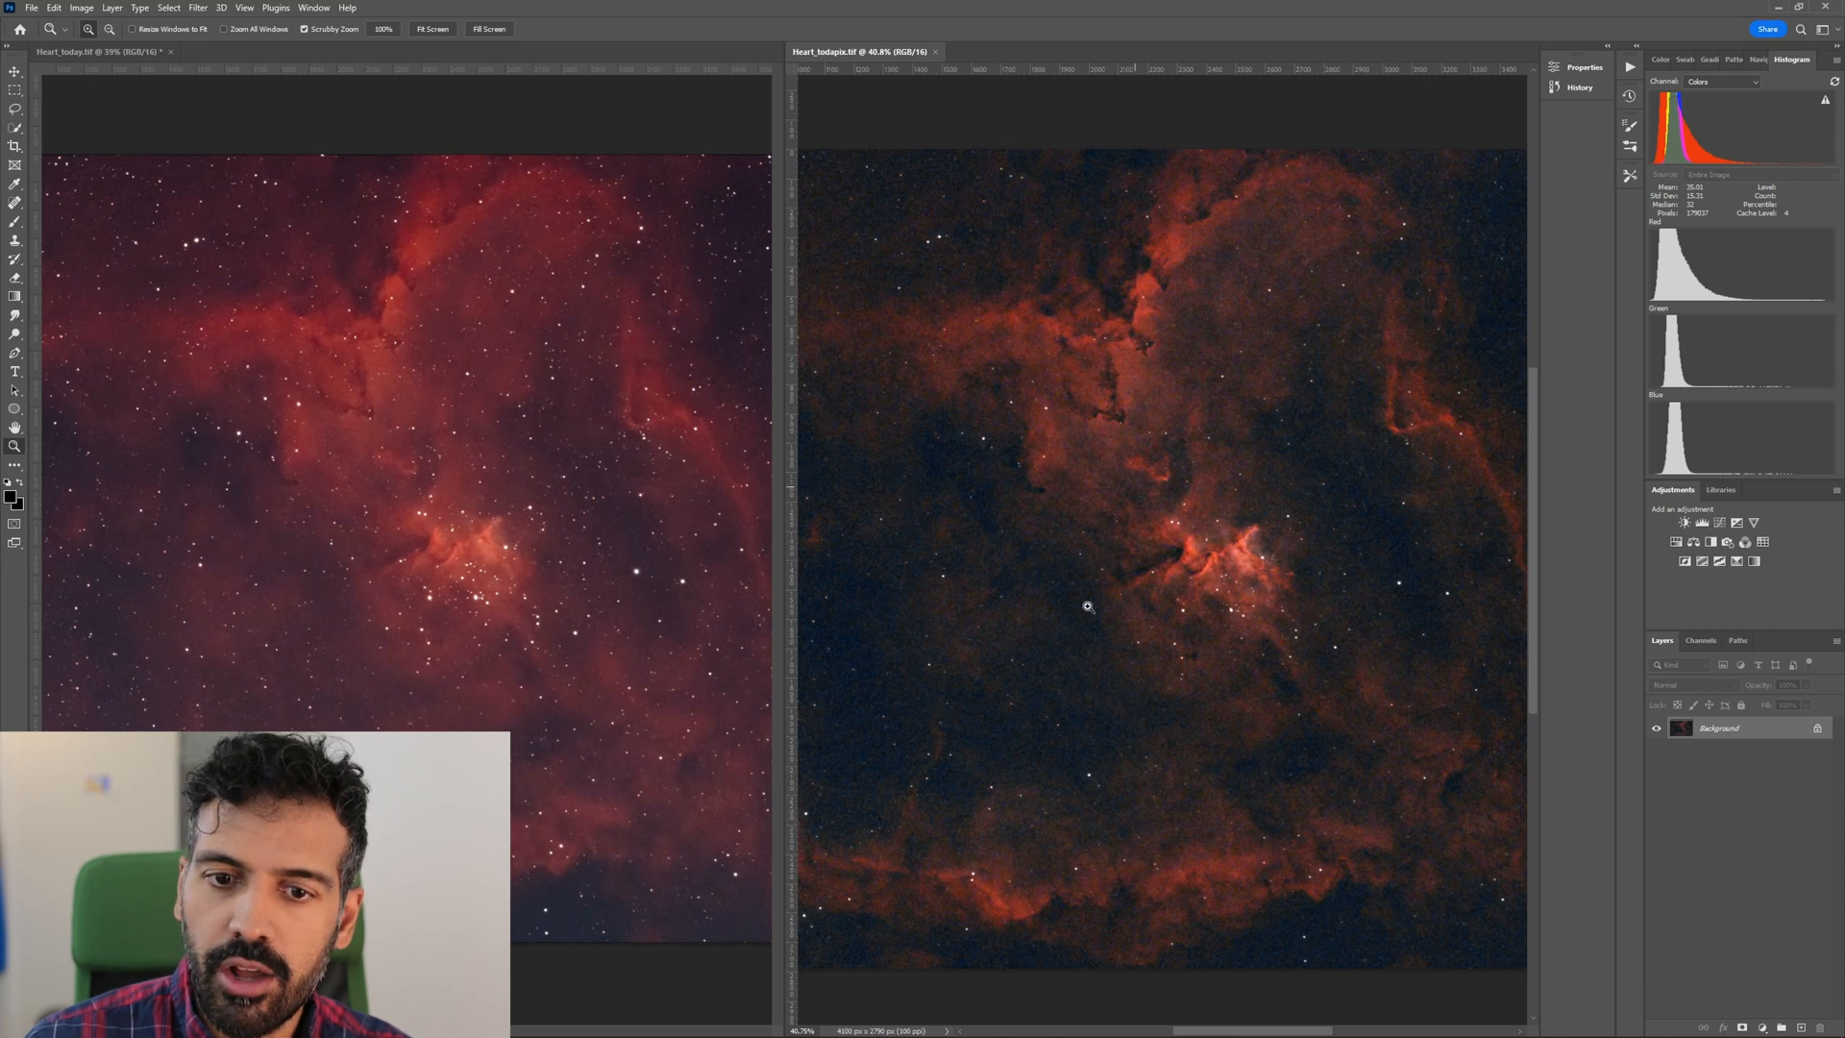
{"action": "key", "text": "space"}
{"action": "left_click_drag", "start_coordinate": [955, 651], "coordinate": [1096, 609]}
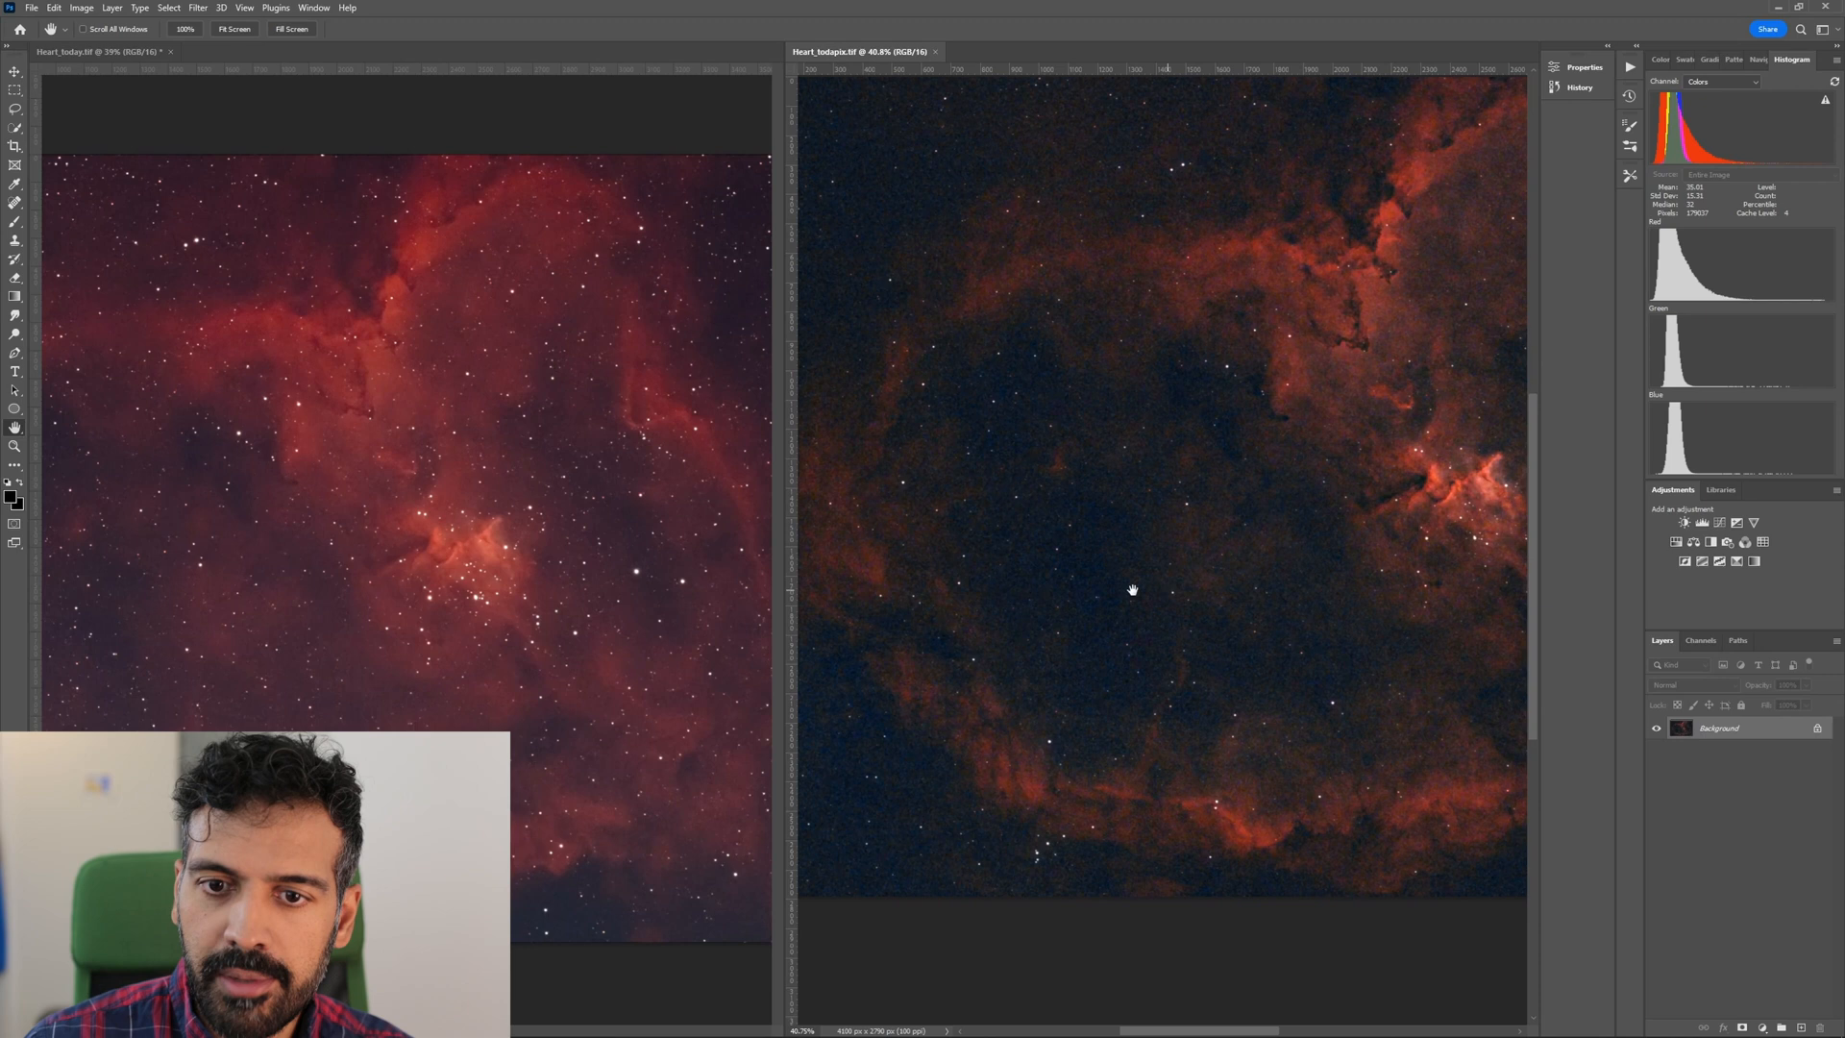
{"action": "left_click_drag", "start_coordinate": [164, 691], "coordinate": [405, 683]}
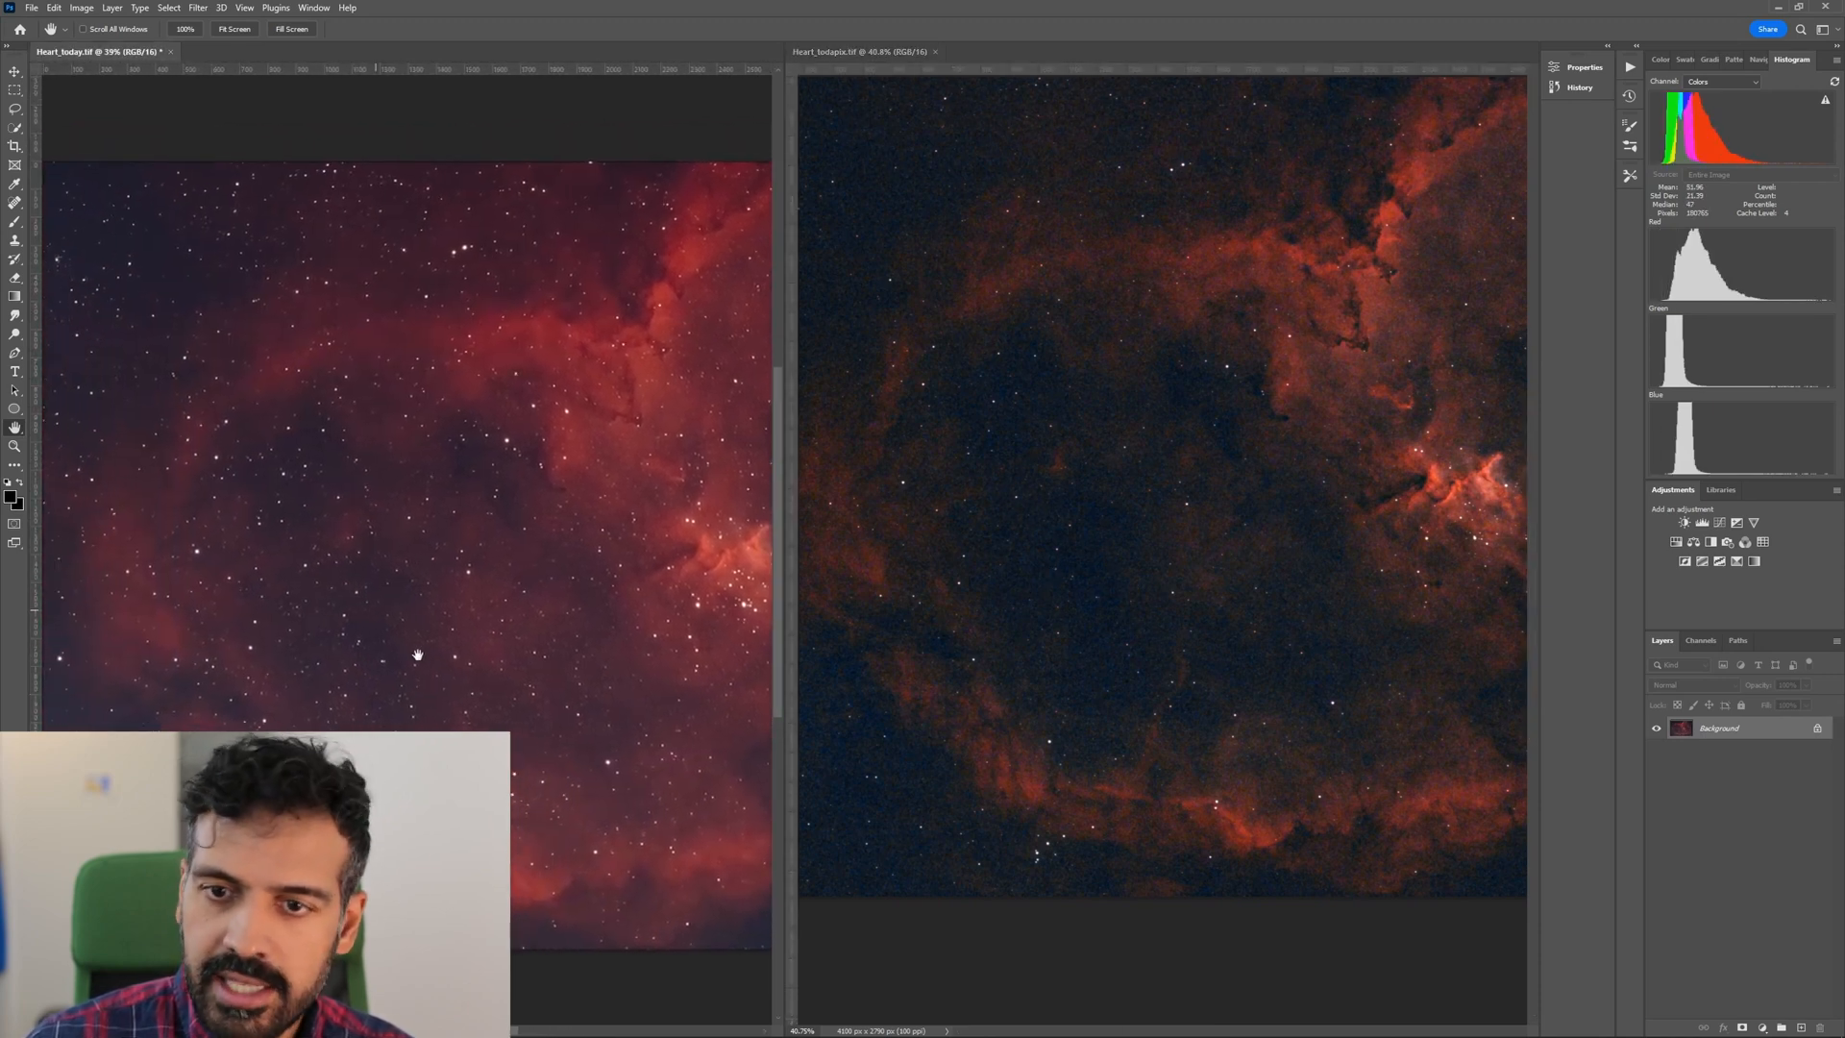
{"action": "left_click", "coordinate": [1095, 556]}
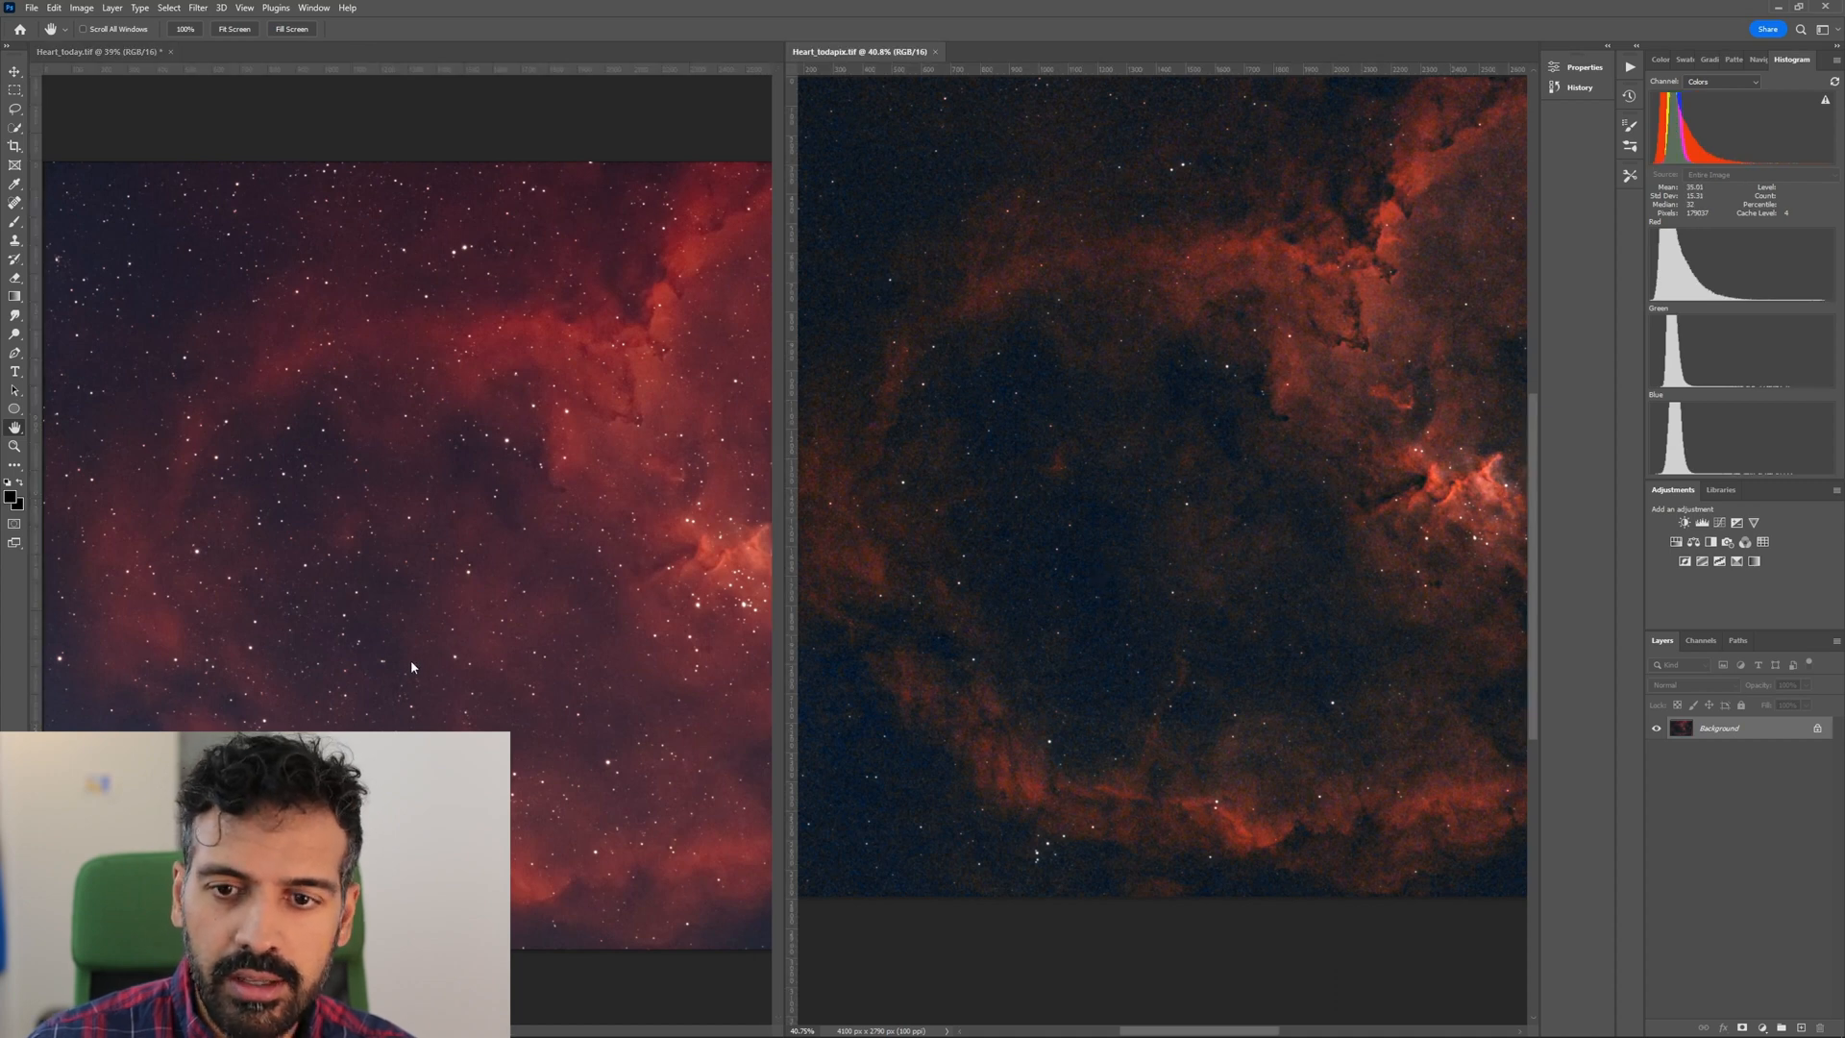
Return both views to the nebula's core and enlarge Heart_todapix.tif to about 74% and Heart_today.tif to about 84%.
{"action": "left_click", "coordinate": [640, 627]}
{"action": "left_click_drag", "start_coordinate": [640, 628], "coordinate": [442, 618]}
{"action": "left_click_drag", "start_coordinate": [1505, 538], "coordinate": [1216, 615]}
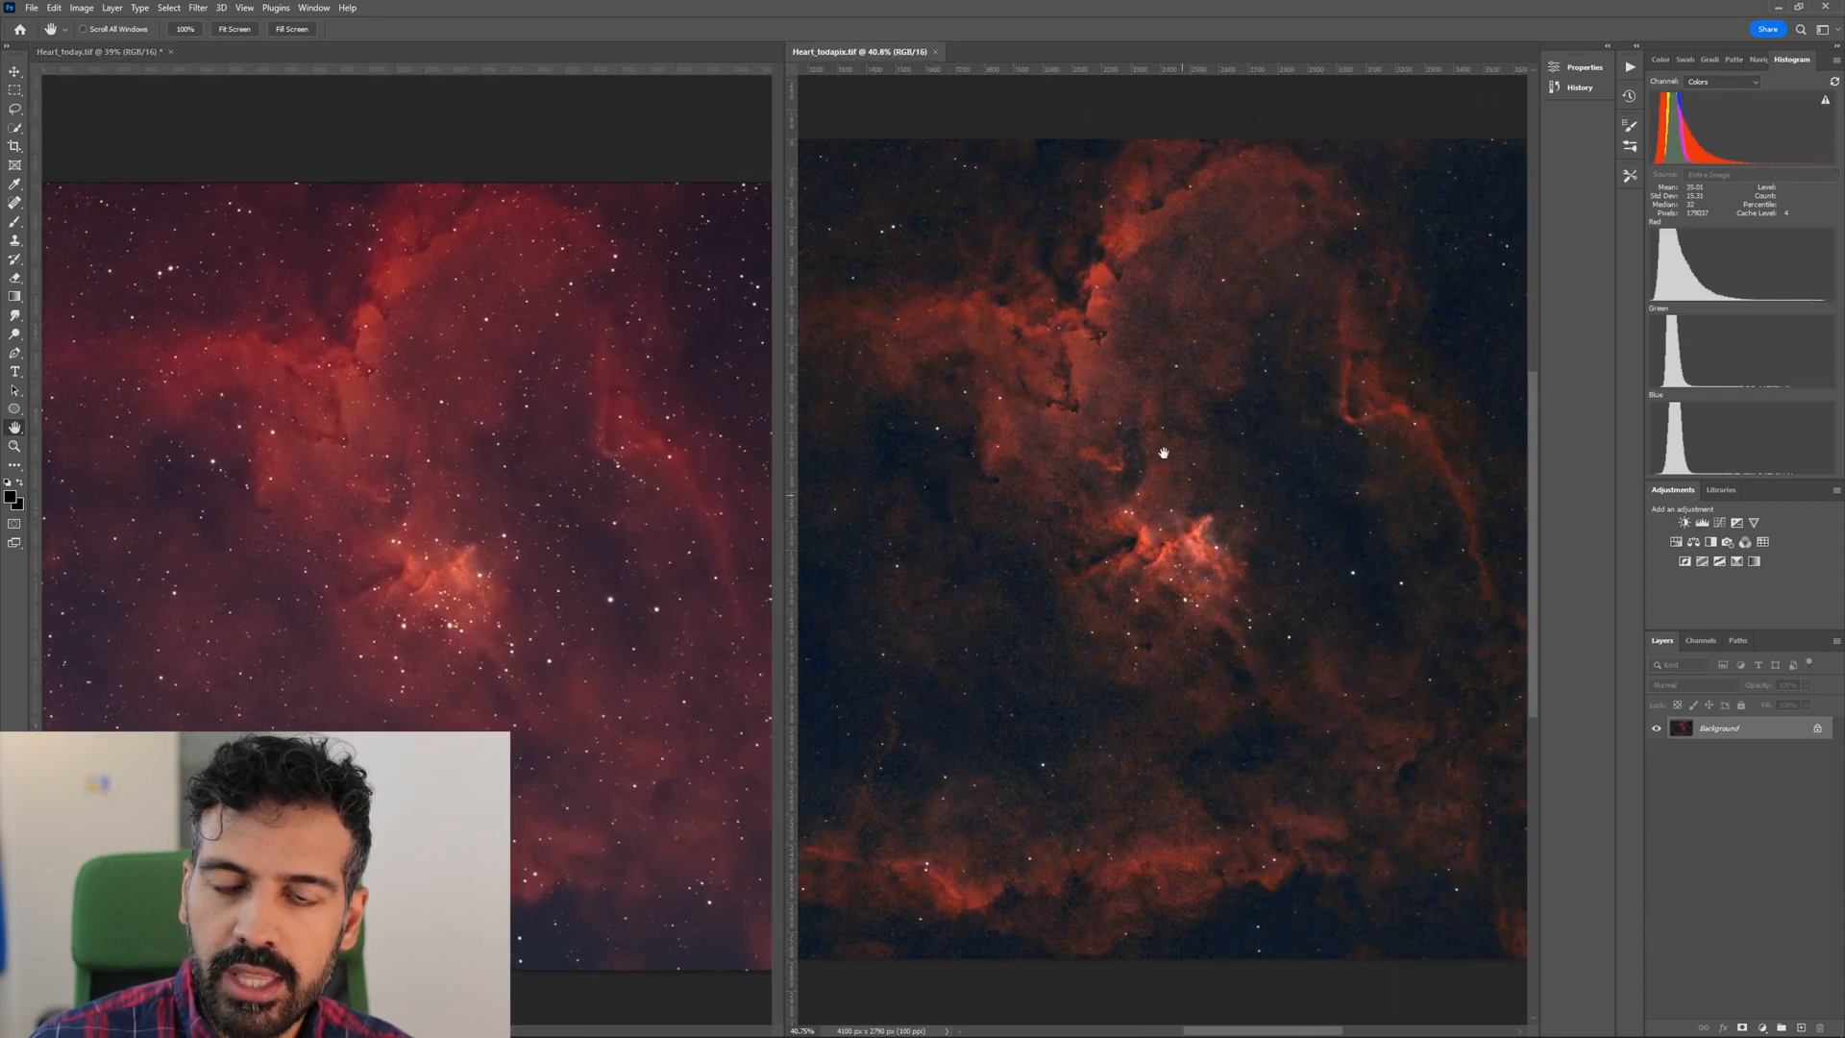
{"action": "scroll", "coordinate": [1145, 398], "scroll_direction": "down", "scroll_amount": 1}
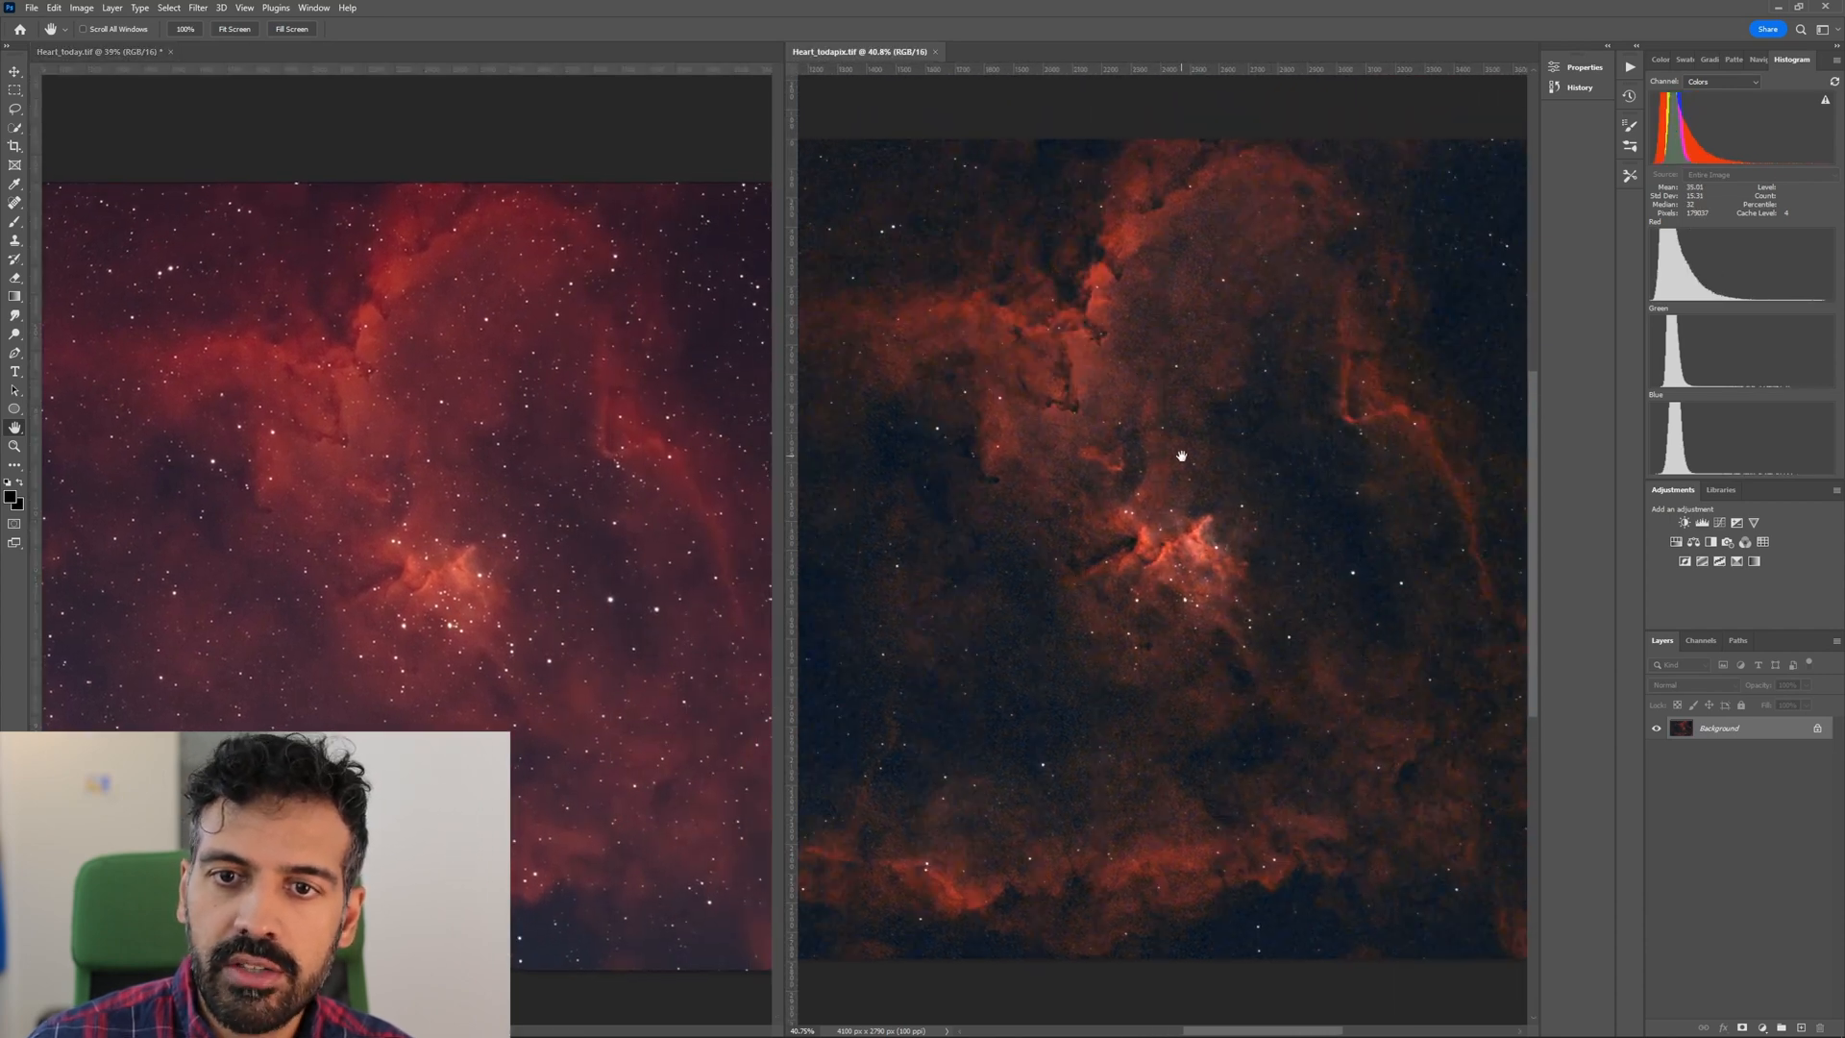
{"action": "key", "text": "z"}
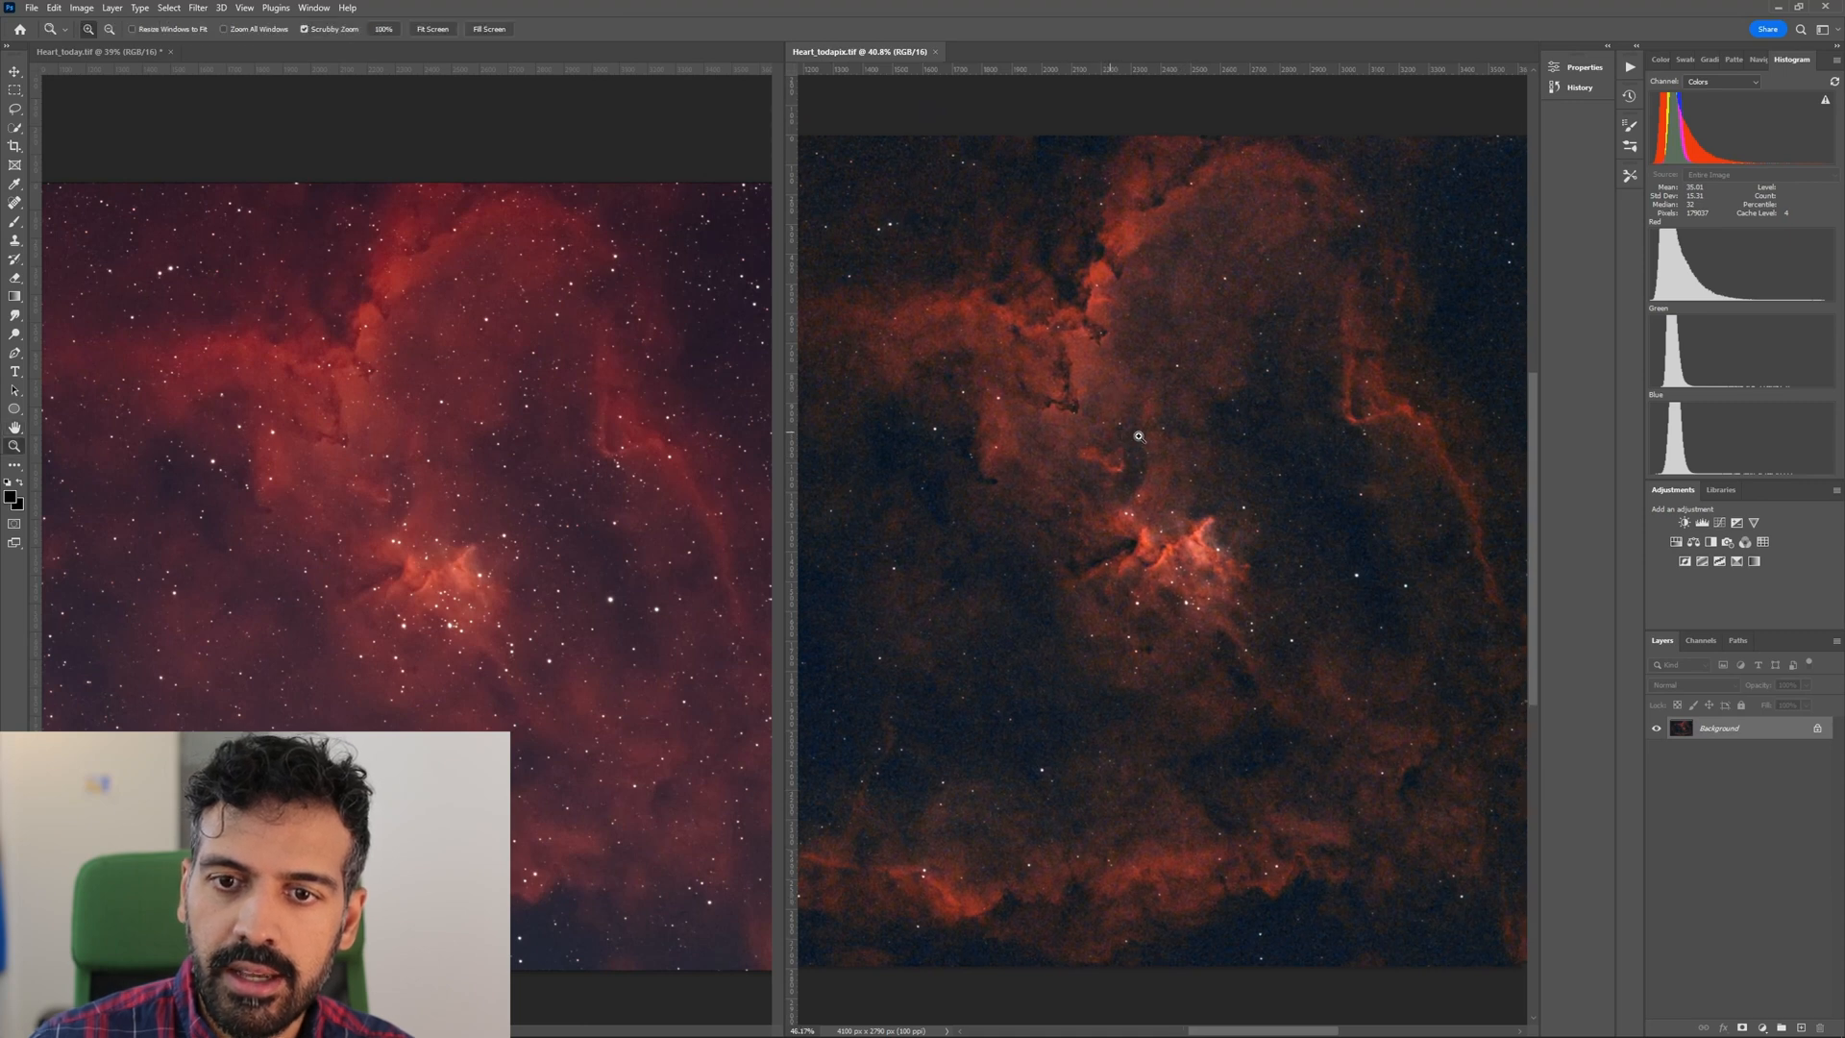
{"action": "left_click_drag", "start_coordinate": [1115, 431], "coordinate": [1159, 435]}
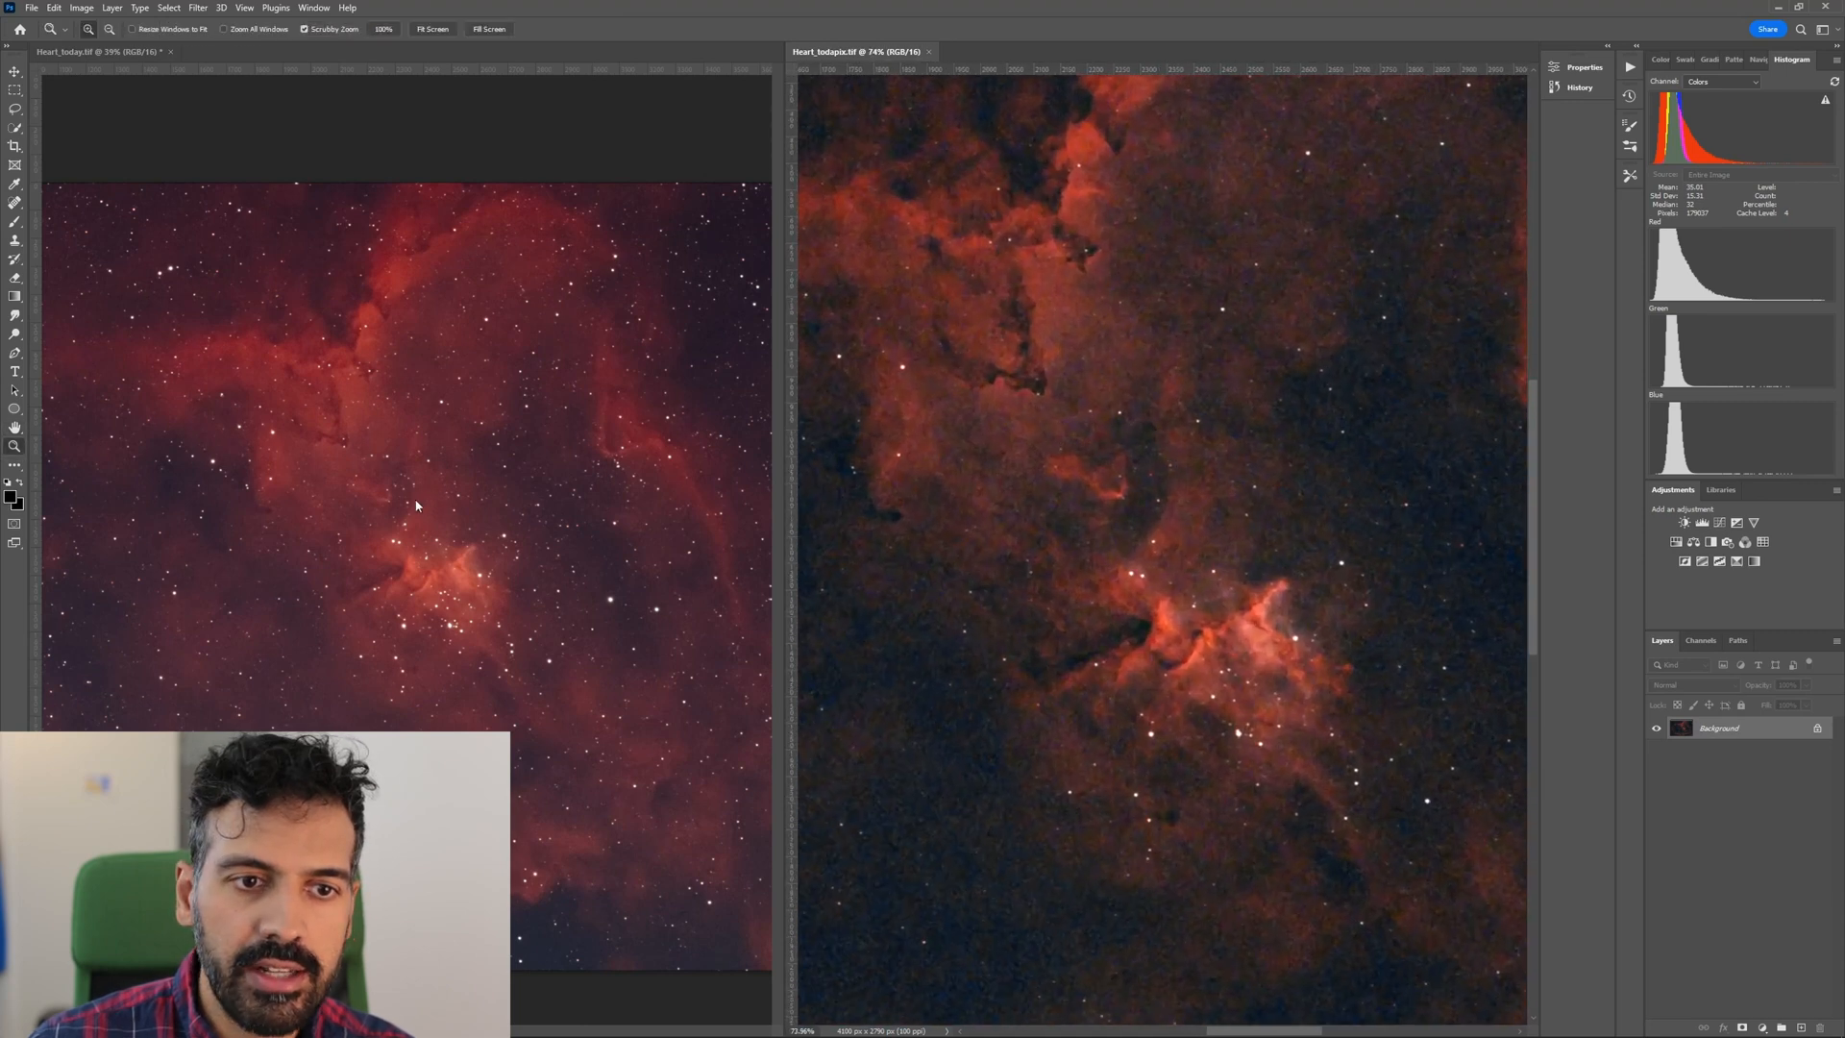
{"action": "left_click", "coordinate": [386, 512]}
{"action": "left_click_drag", "start_coordinate": [370, 506], "coordinate": [416, 507]}
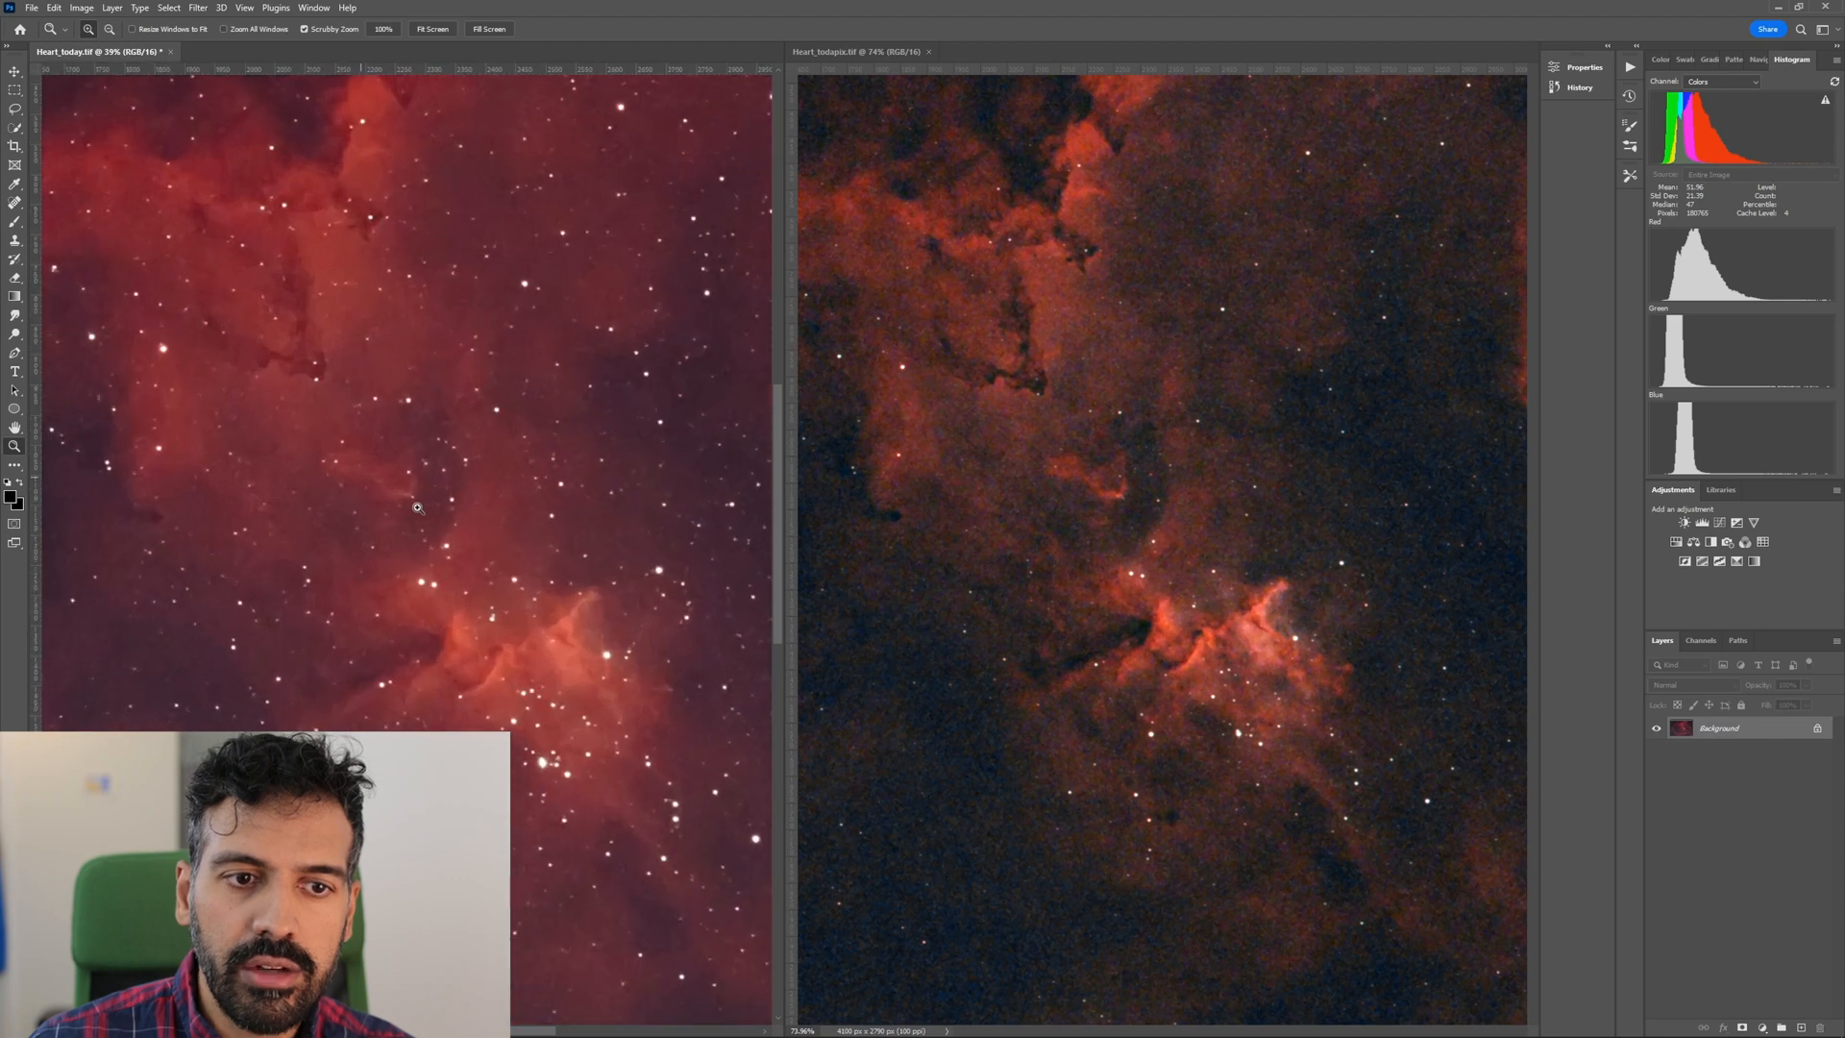
Line up the dark dust lanes above the core in both images and compare their contrast and detail.
{"action": "key", "text": "h"}
{"action": "left_click", "coordinate": [1173, 603]}
{"action": "left_click_drag", "start_coordinate": [1137, 565], "coordinate": [1184, 600]}
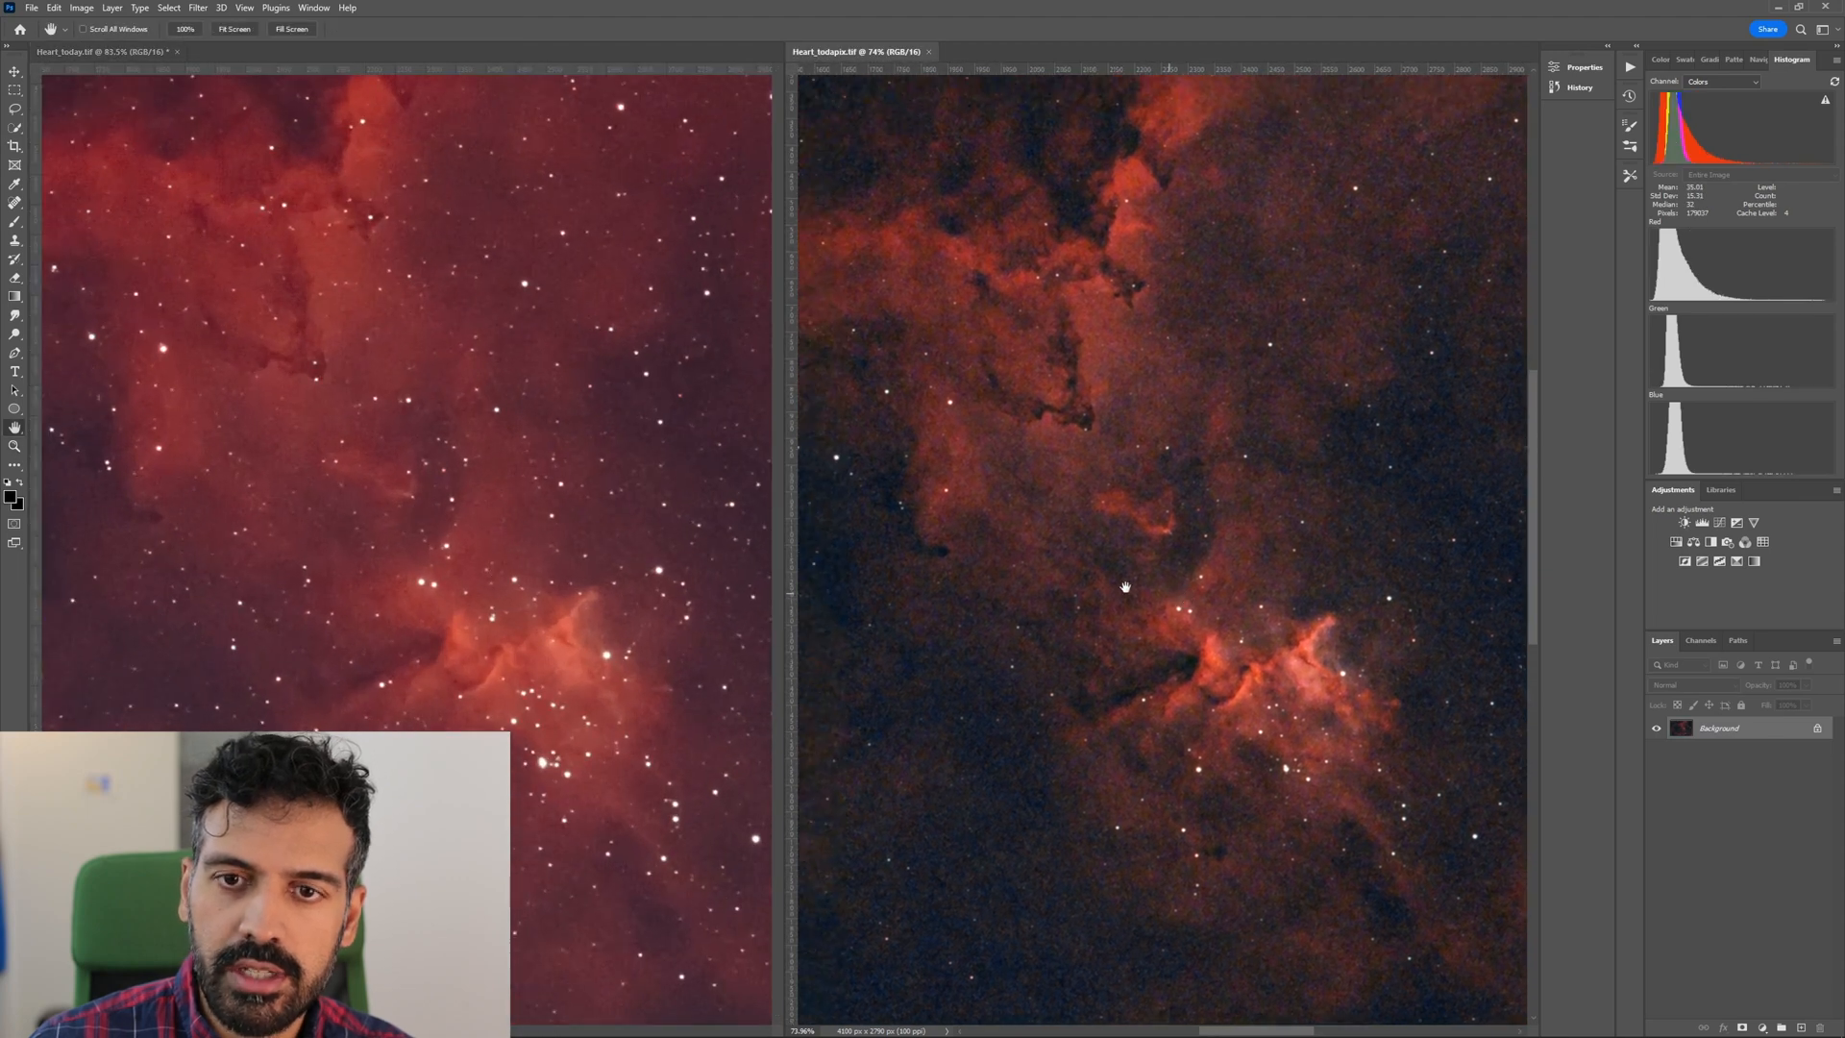
{"action": "left_click", "coordinate": [407, 467]}
{"action": "left_click_drag", "start_coordinate": [343, 427], "coordinate": [469, 532]}
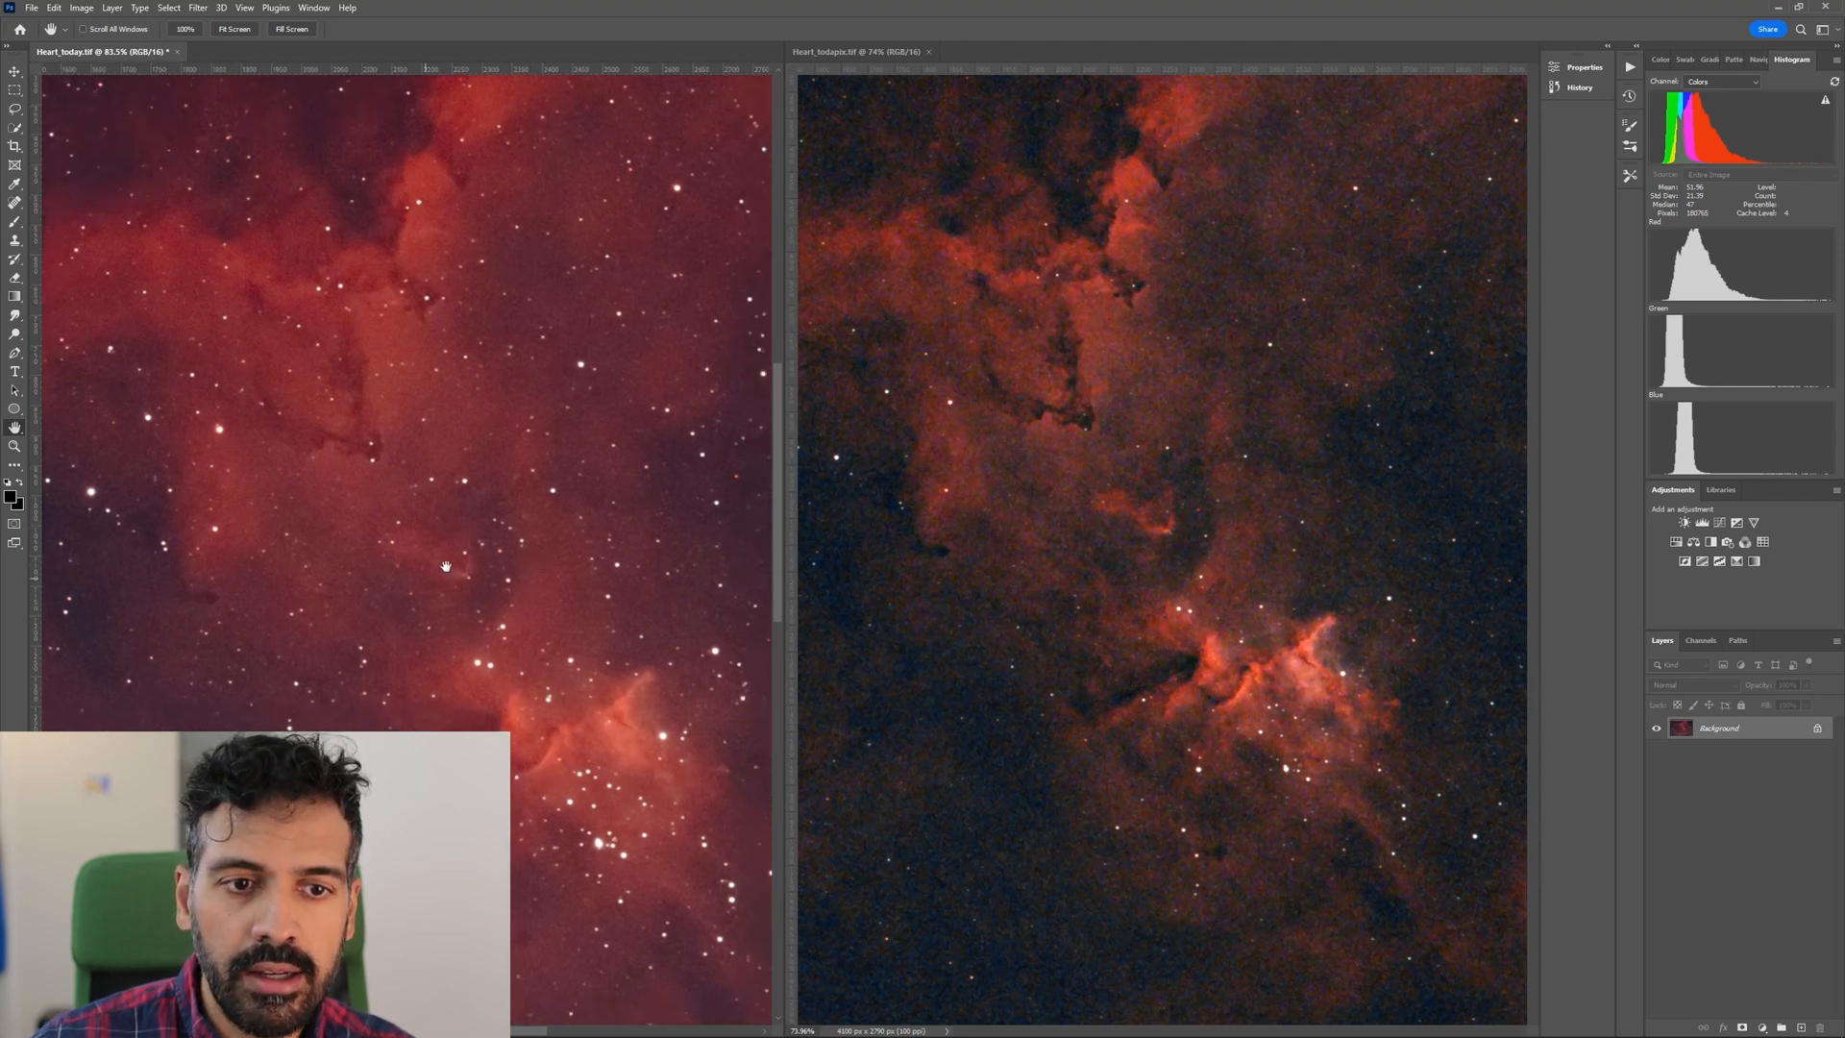
{"action": "left_click", "coordinate": [1185, 519]}
{"action": "left_click_drag", "start_coordinate": [1160, 533], "coordinate": [1137, 536]}
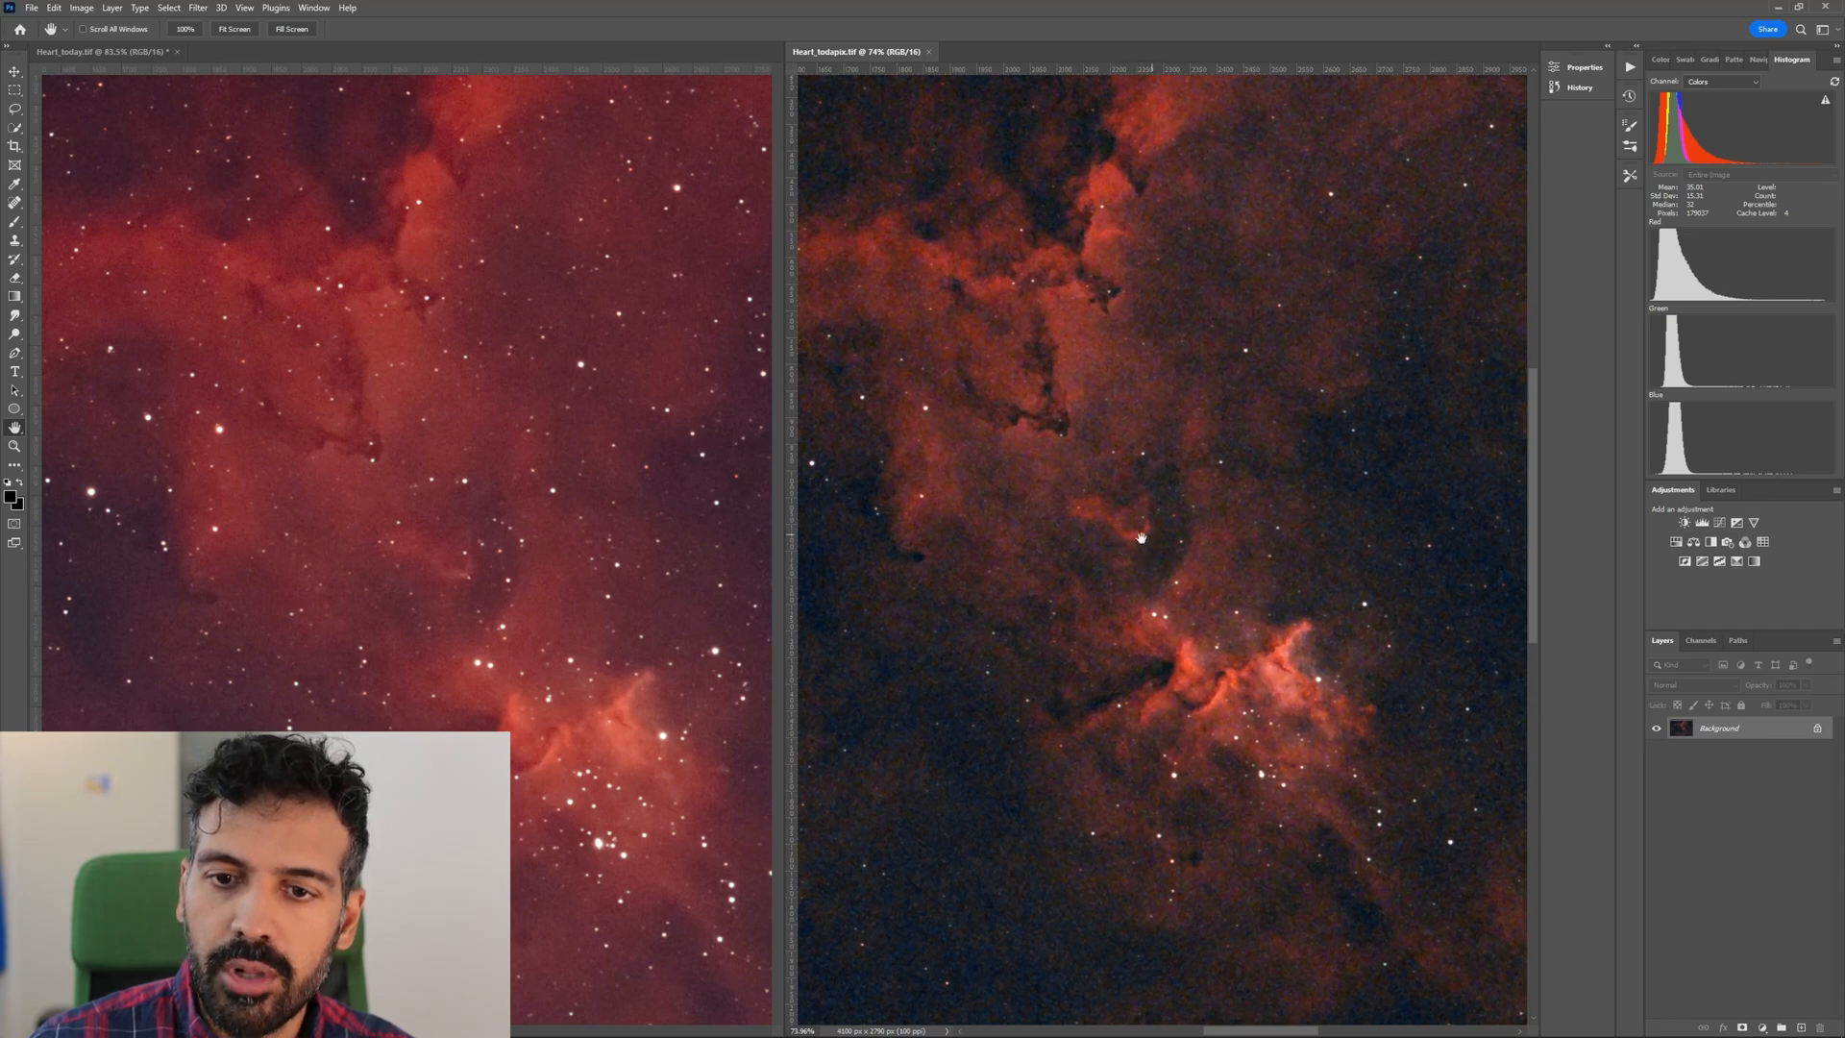
Magnify the small bright filament above the core to 218% in Heart_todapix.tif and 264% in Heart_today.tif, comparing noise and fine detail.
{"action": "key", "text": "z"}
{"action": "left_click_drag", "start_coordinate": [1147, 534], "coordinate": [1194, 562]}
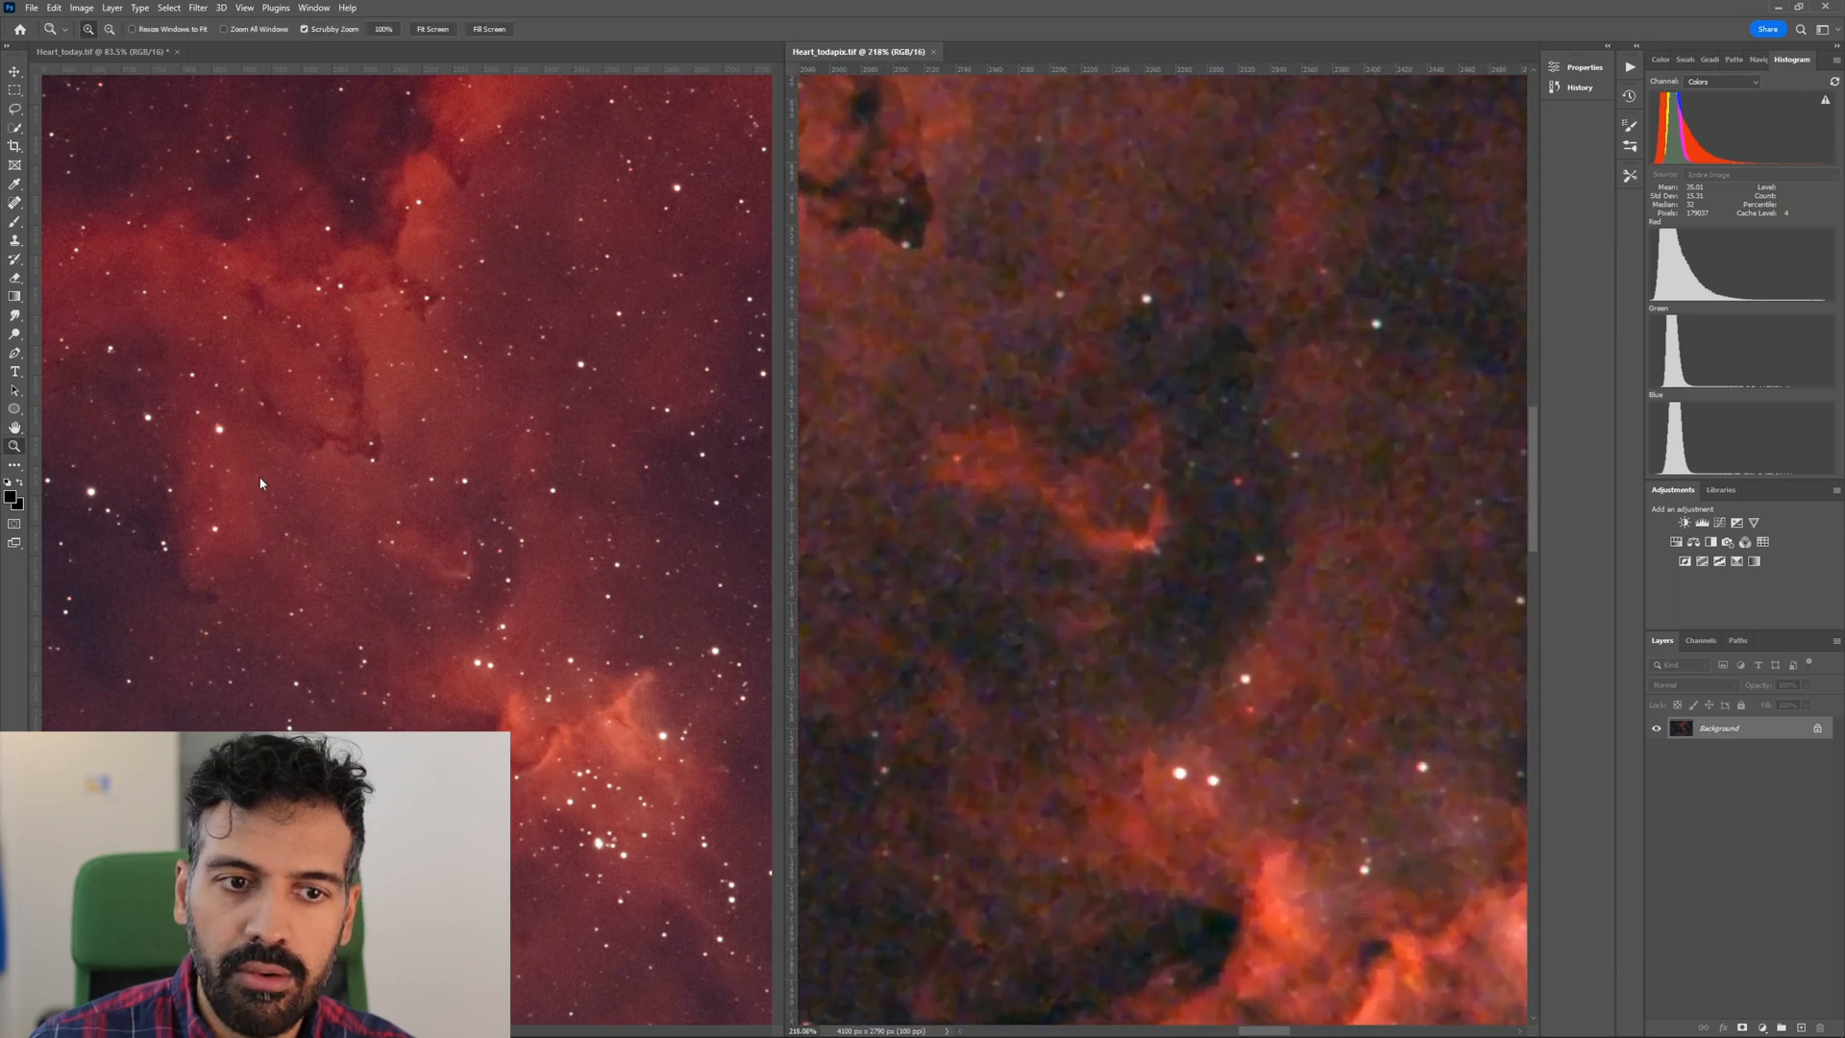
{"action": "mouse_move", "coordinate": [466, 576]}
{"action": "left_mouse_down"}
{"action": "mouse_move", "coordinate": [487, 596]}
{"action": "mouse_move", "coordinate": [453, 561]}
{"action": "left_mouse_up"}
{"action": "key", "text": "h"}
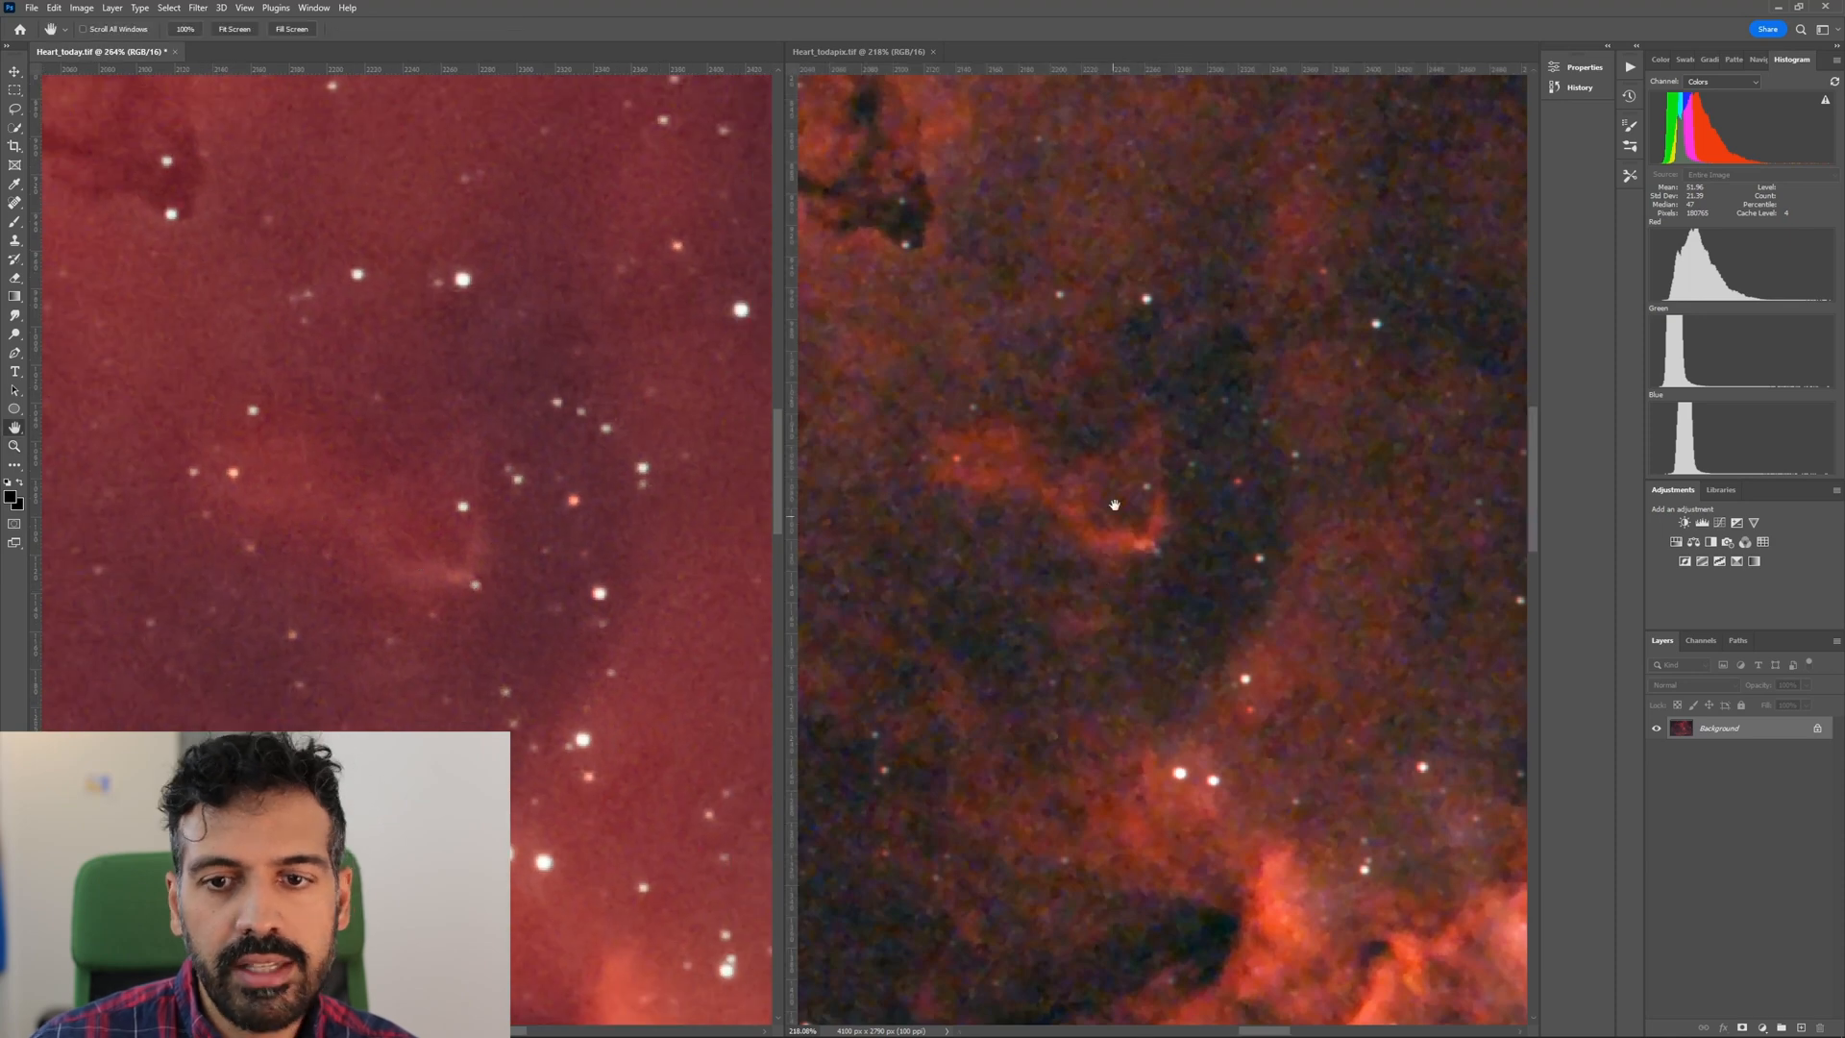
Reduce the magnification around the core to about 42% in Heart_today.tif and 58% in Heart_todapix.tif, and compare the surrounding nebulosity.
{"action": "key", "text": "z"}
{"action": "left_click_drag", "start_coordinate": [1255, 536], "coordinate": [1060, 547]}
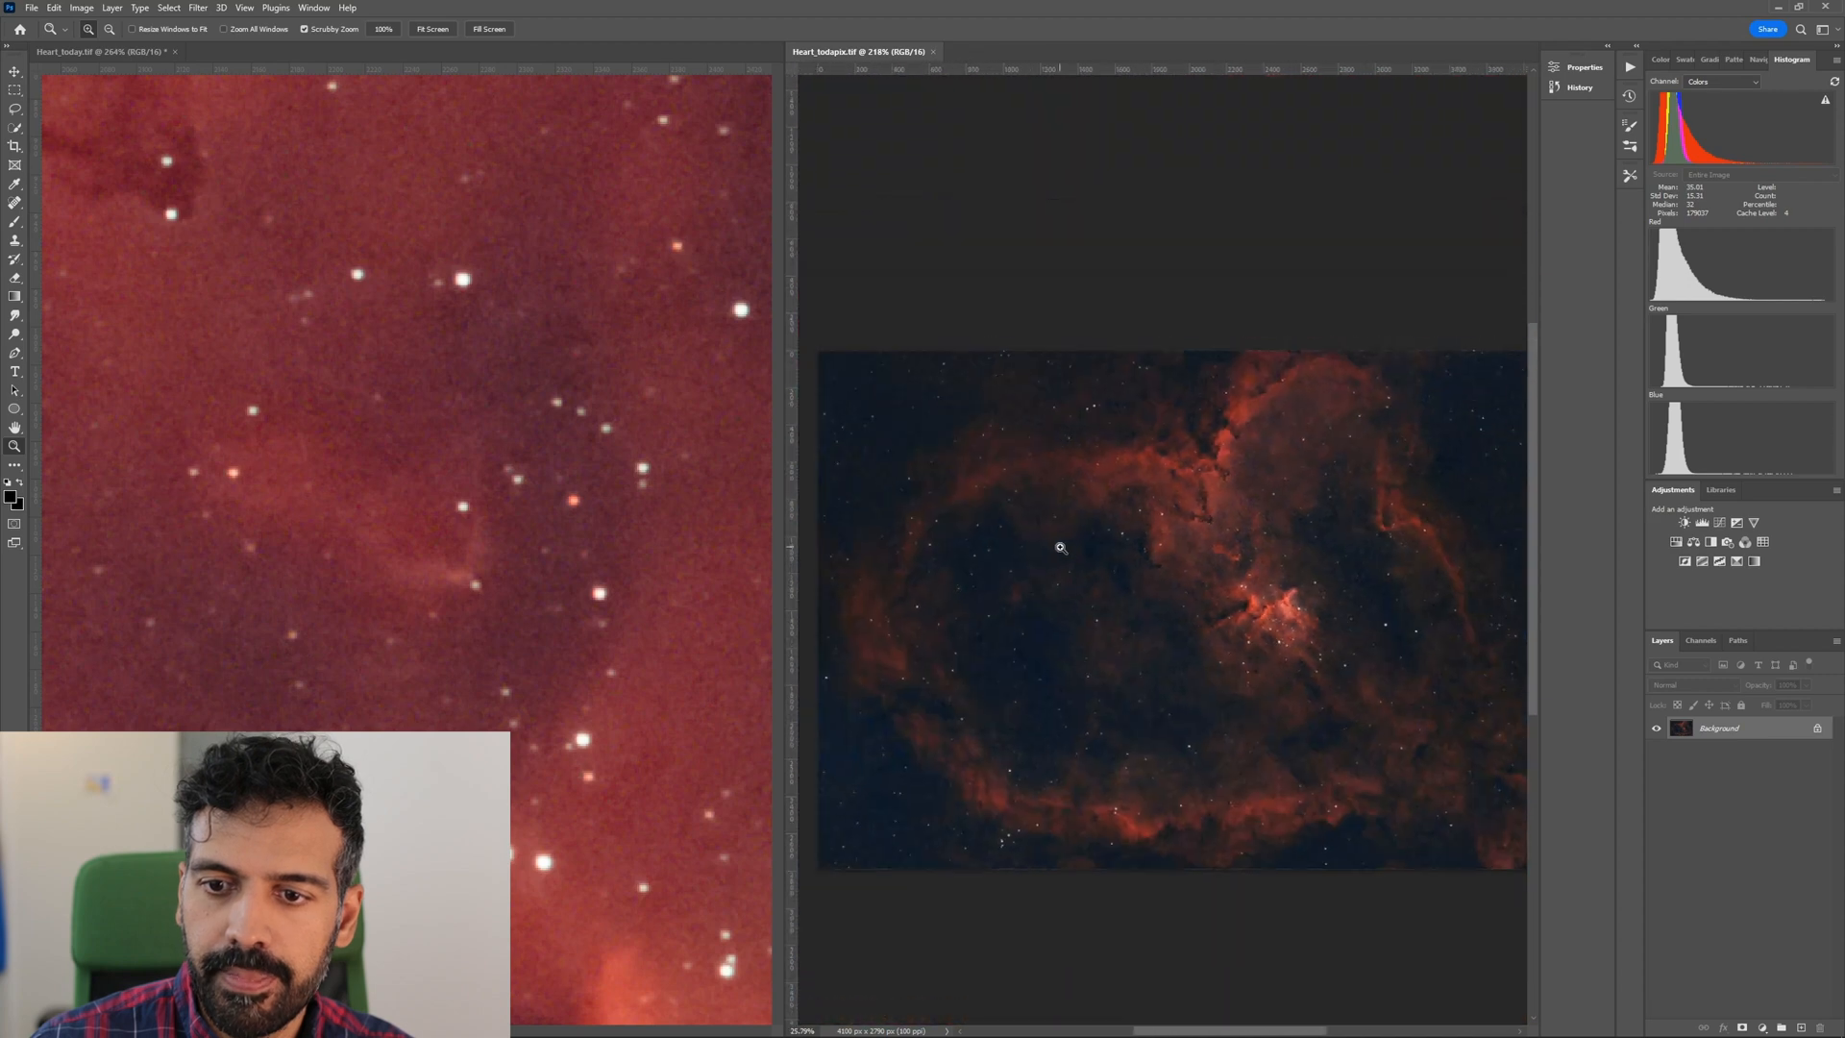
{"action": "left_click_drag", "start_coordinate": [714, 561], "coordinate": [588, 598]}
{"action": "key", "text": "h"}
{"action": "key", "text": "z"}
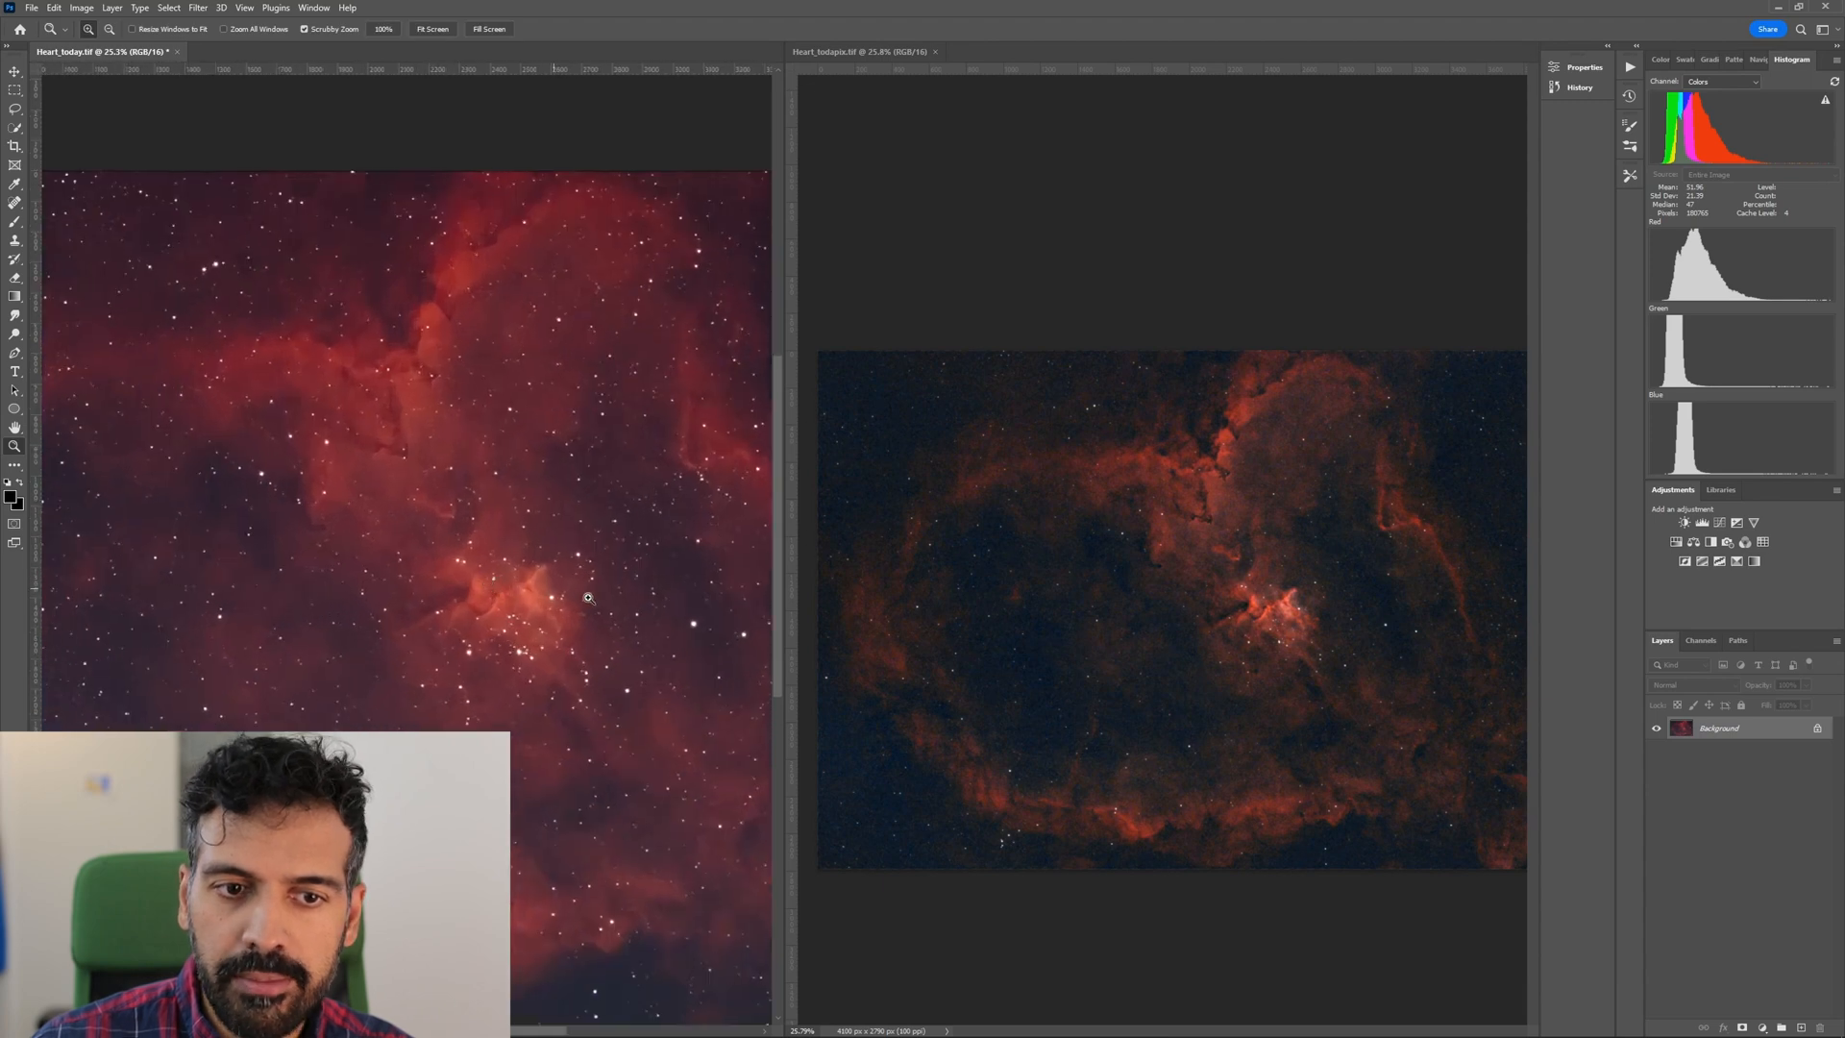
{"action": "left_click_drag", "start_coordinate": [1224, 611], "coordinate": [1038, 636]}
{"action": "key", "text": "h"}
{"action": "left_click_drag", "start_coordinate": [1150, 626], "coordinate": [1154, 659]}
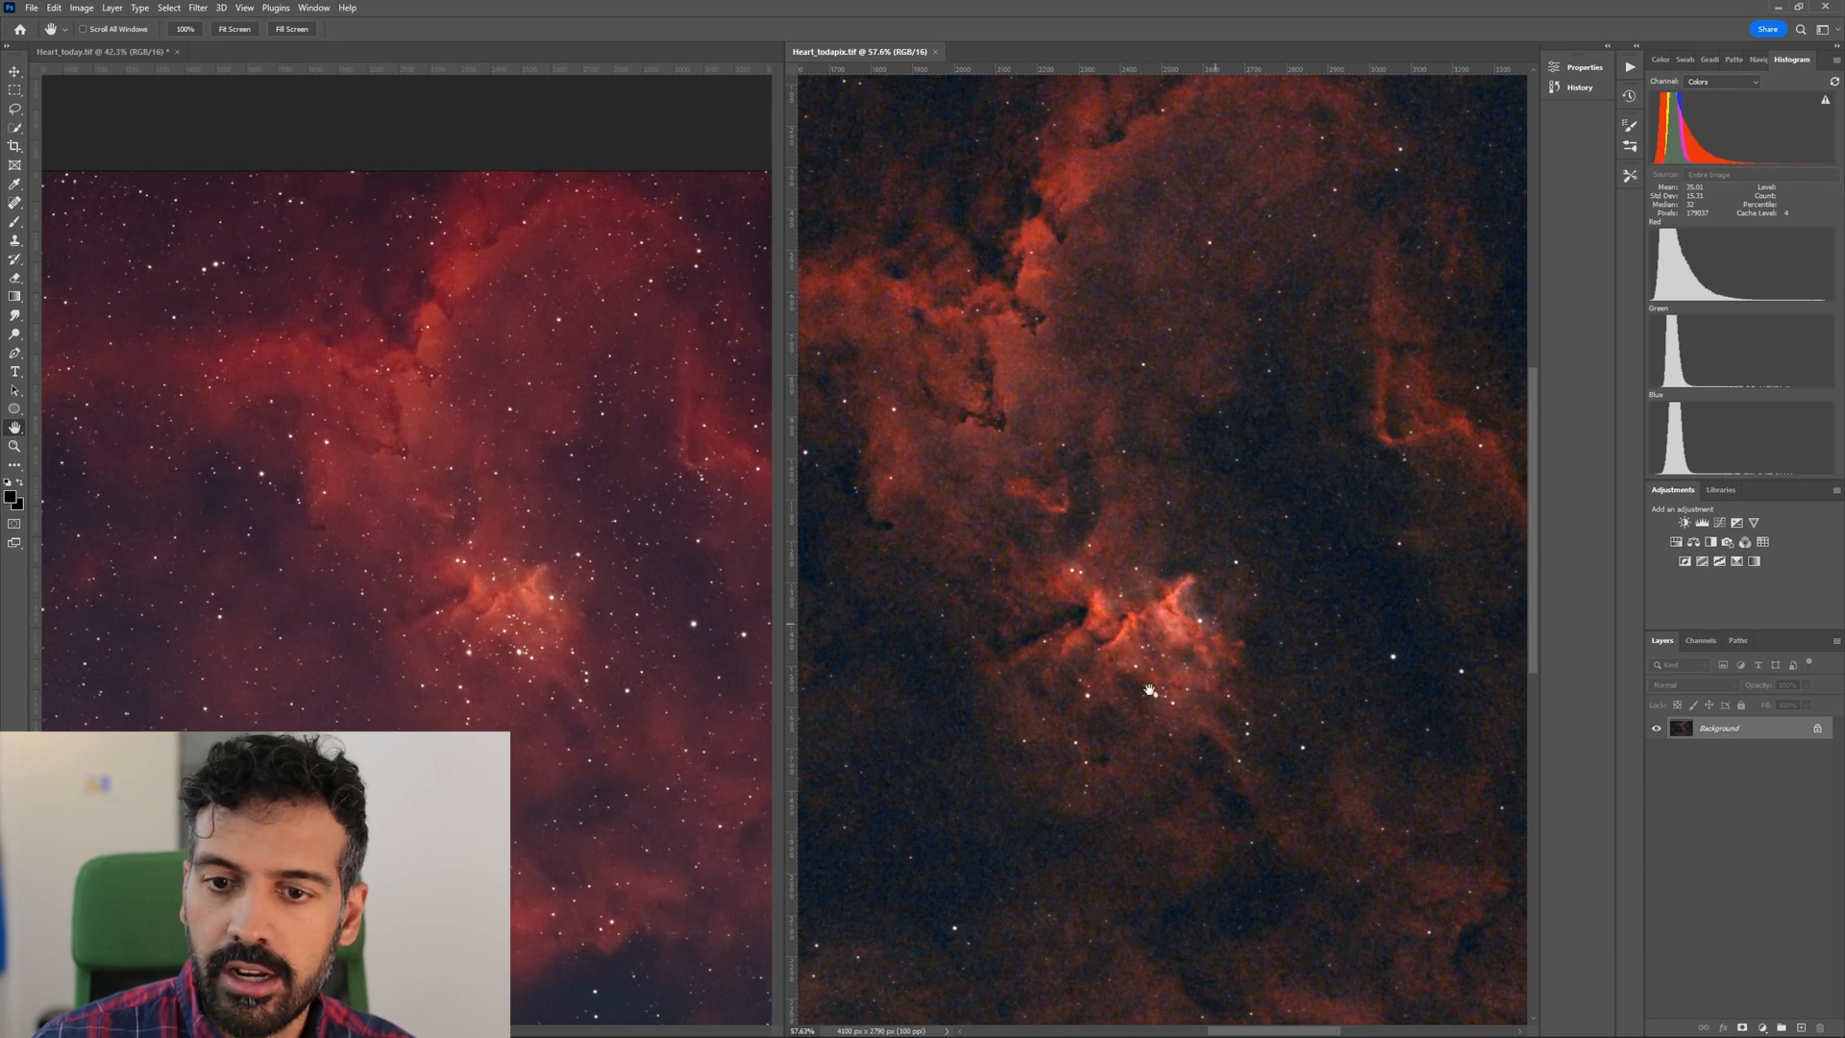
Reduce both images to about 25% and align the whole nebula in each for an overall comparison of color and contrast.
{"action": "left_click", "coordinate": [507, 577]}
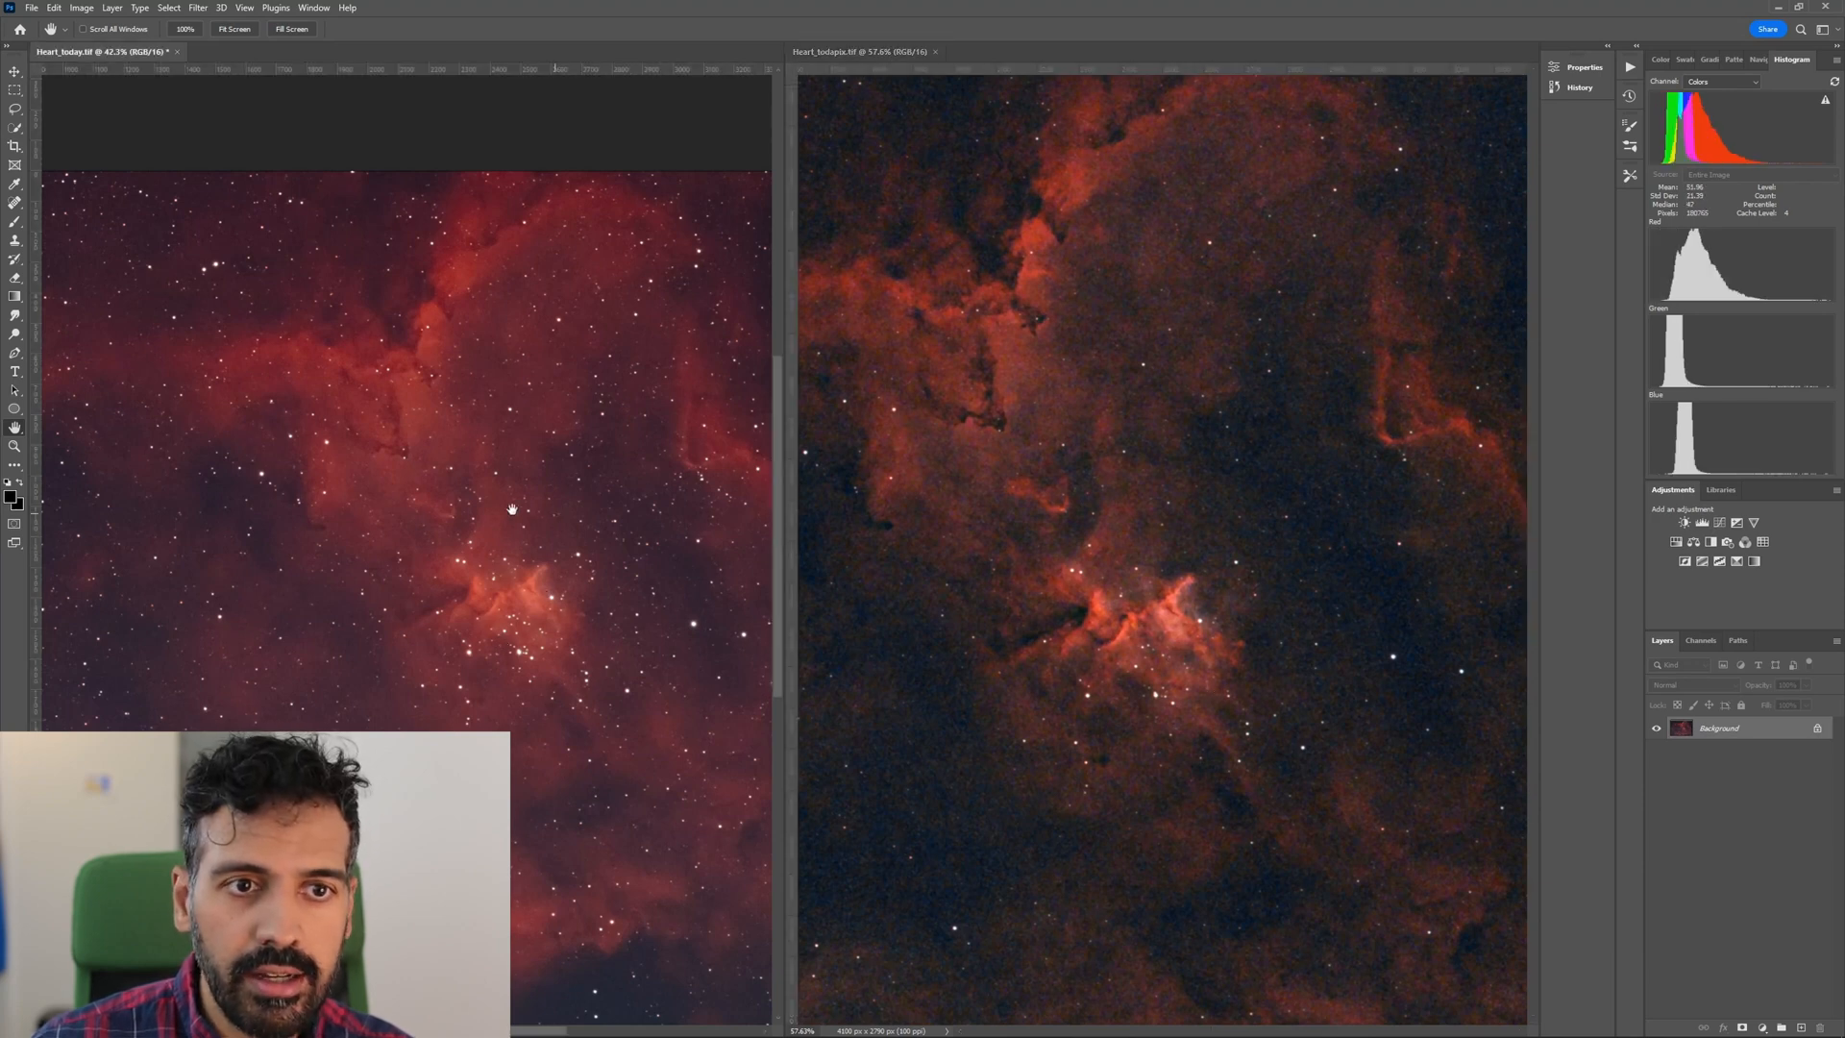
{"action": "key", "text": "z"}
{"action": "left_click_drag", "start_coordinate": [469, 537], "coordinate": [421, 608]}
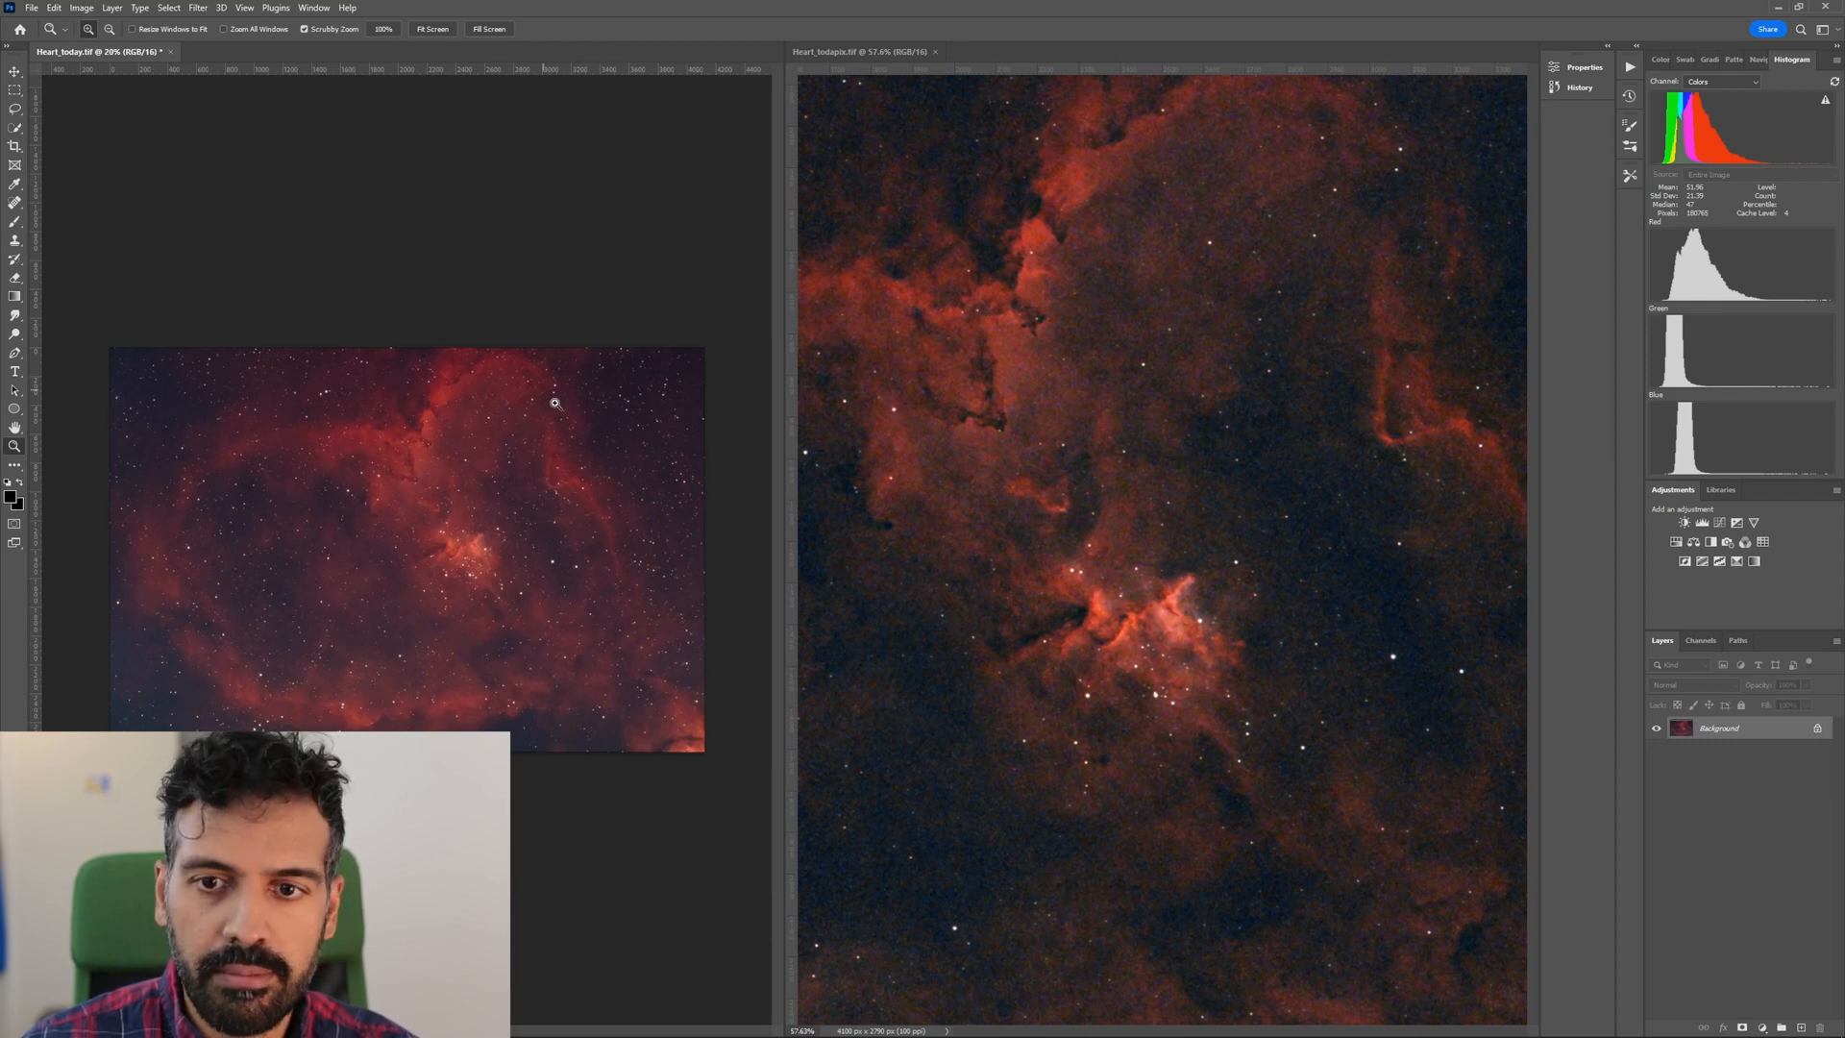
{"action": "left_click", "coordinate": [384, 579]}
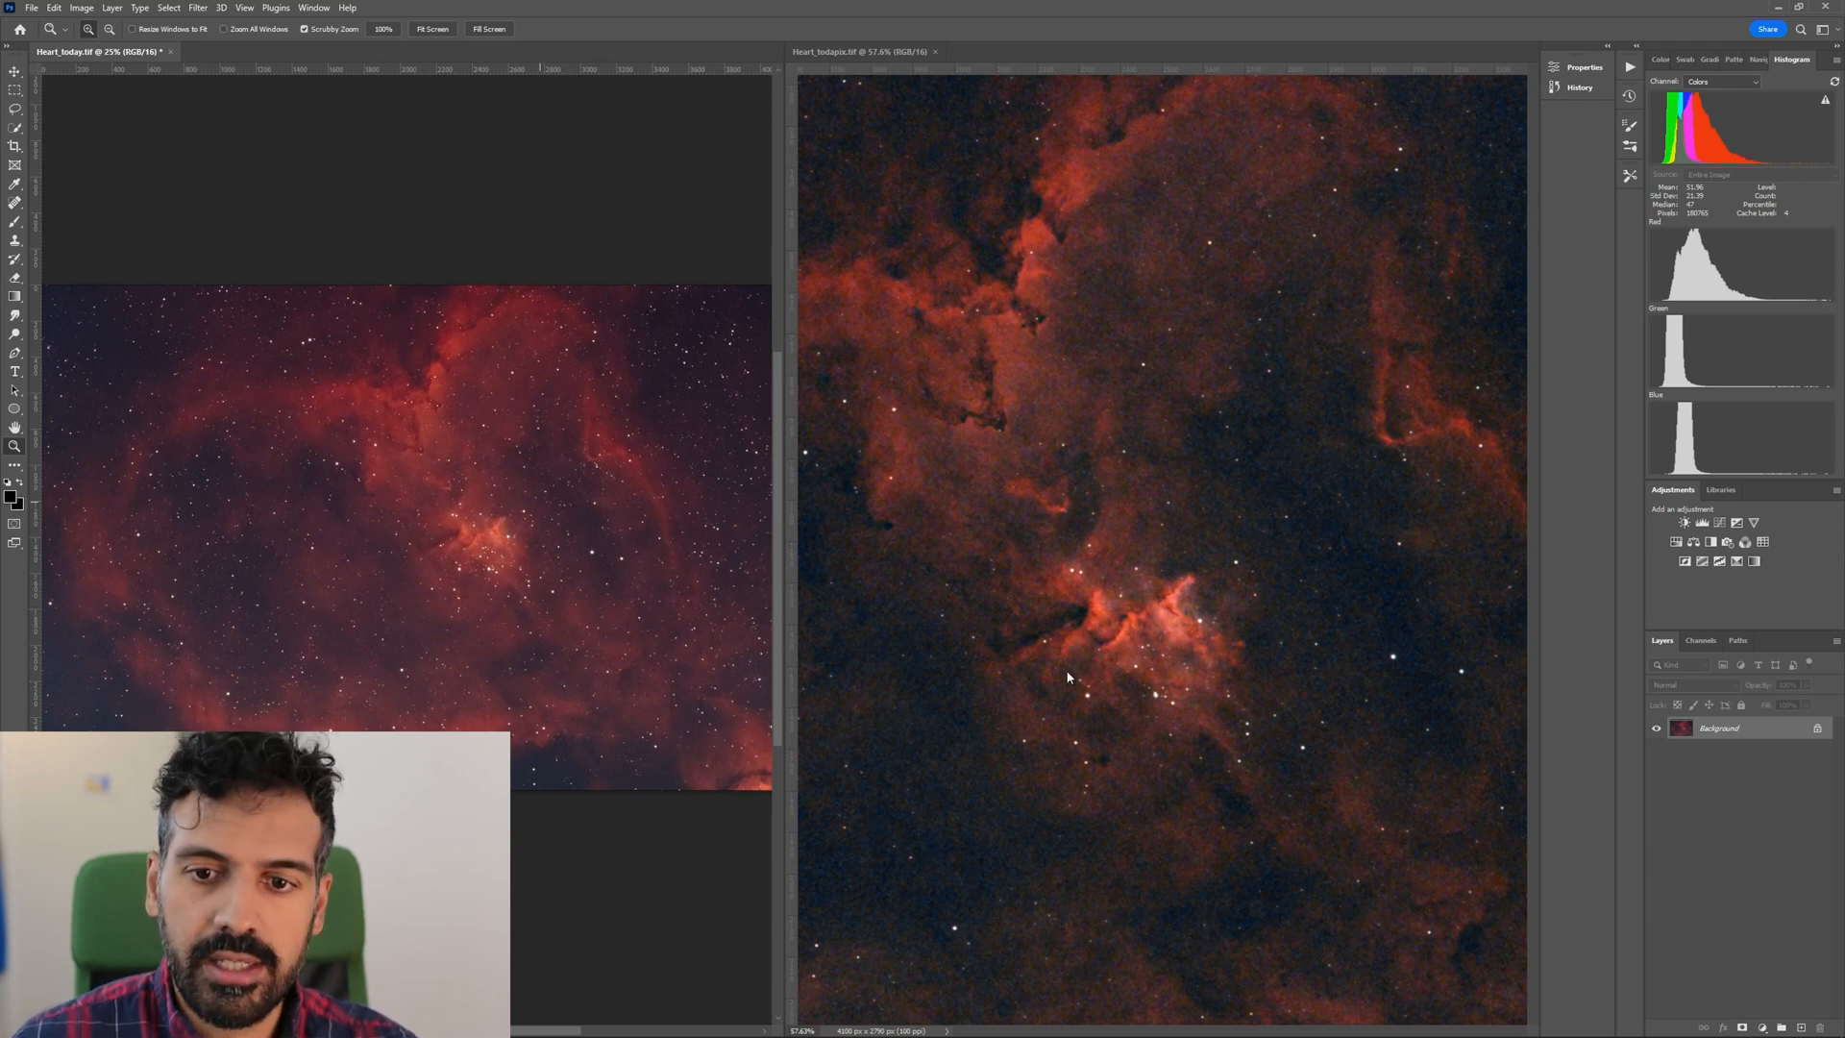
{"action": "scroll", "coordinate": [1067, 620], "scroll_direction": "down", "scroll_amount": 4}
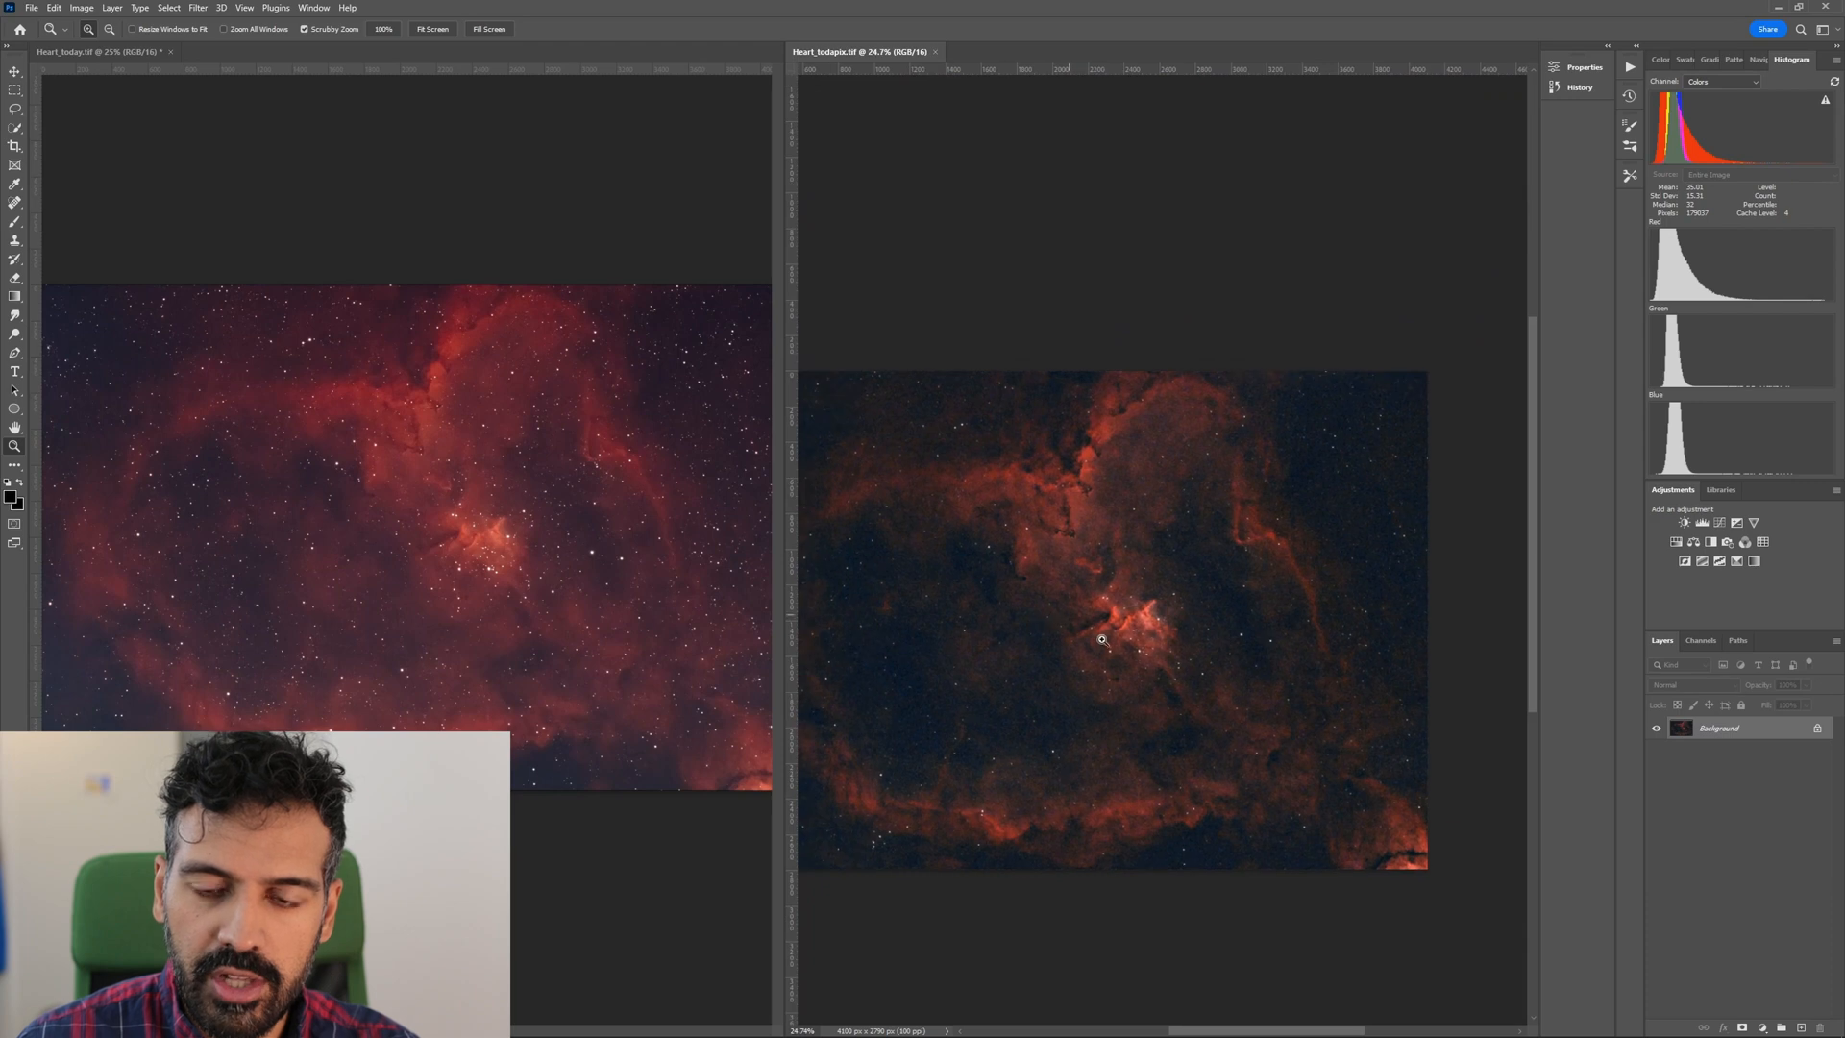
{"action": "left_click_drag", "start_coordinate": [1054, 656], "coordinate": [1094, 655]}
{"action": "left_click_drag", "start_coordinate": [1124, 654], "coordinate": [1134, 655]}
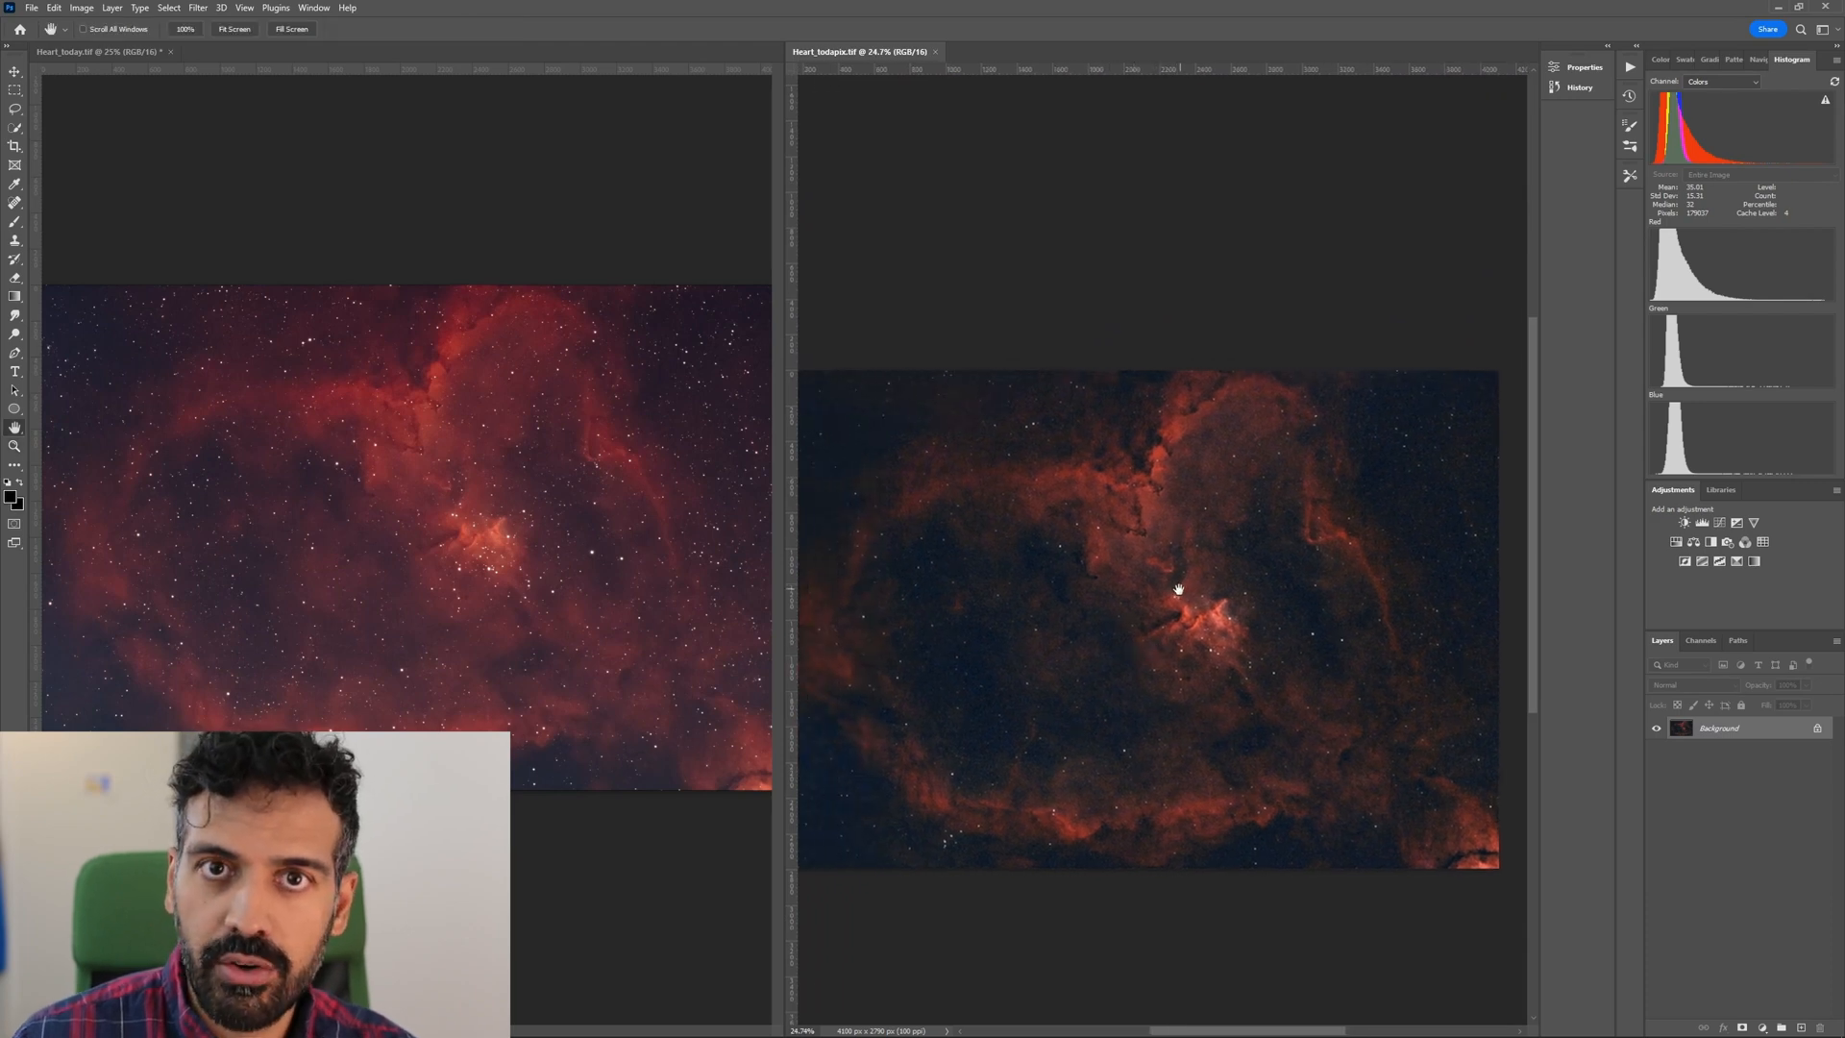
{"action": "left_click", "coordinate": [485, 519]}
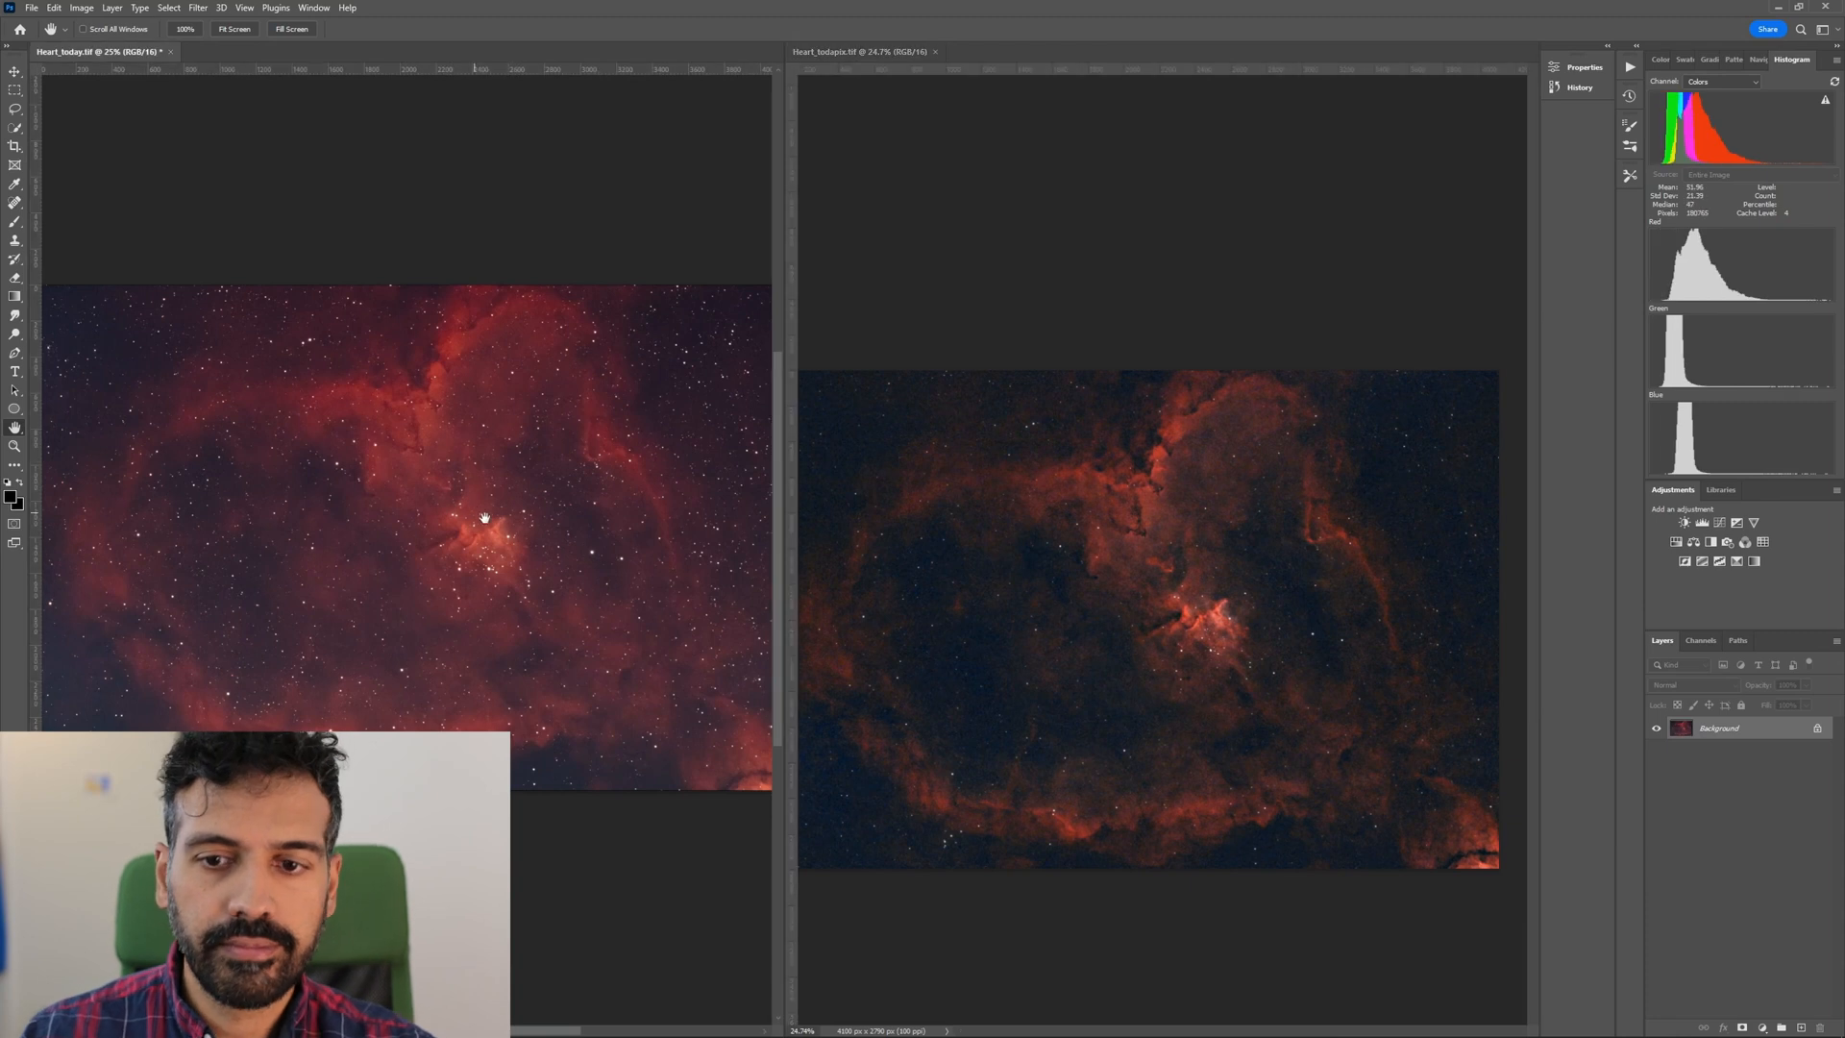
{"action": "left_click", "coordinate": [1181, 610]}
{"action": "left_click_drag", "start_coordinate": [1215, 606], "coordinate": [1232, 520]}
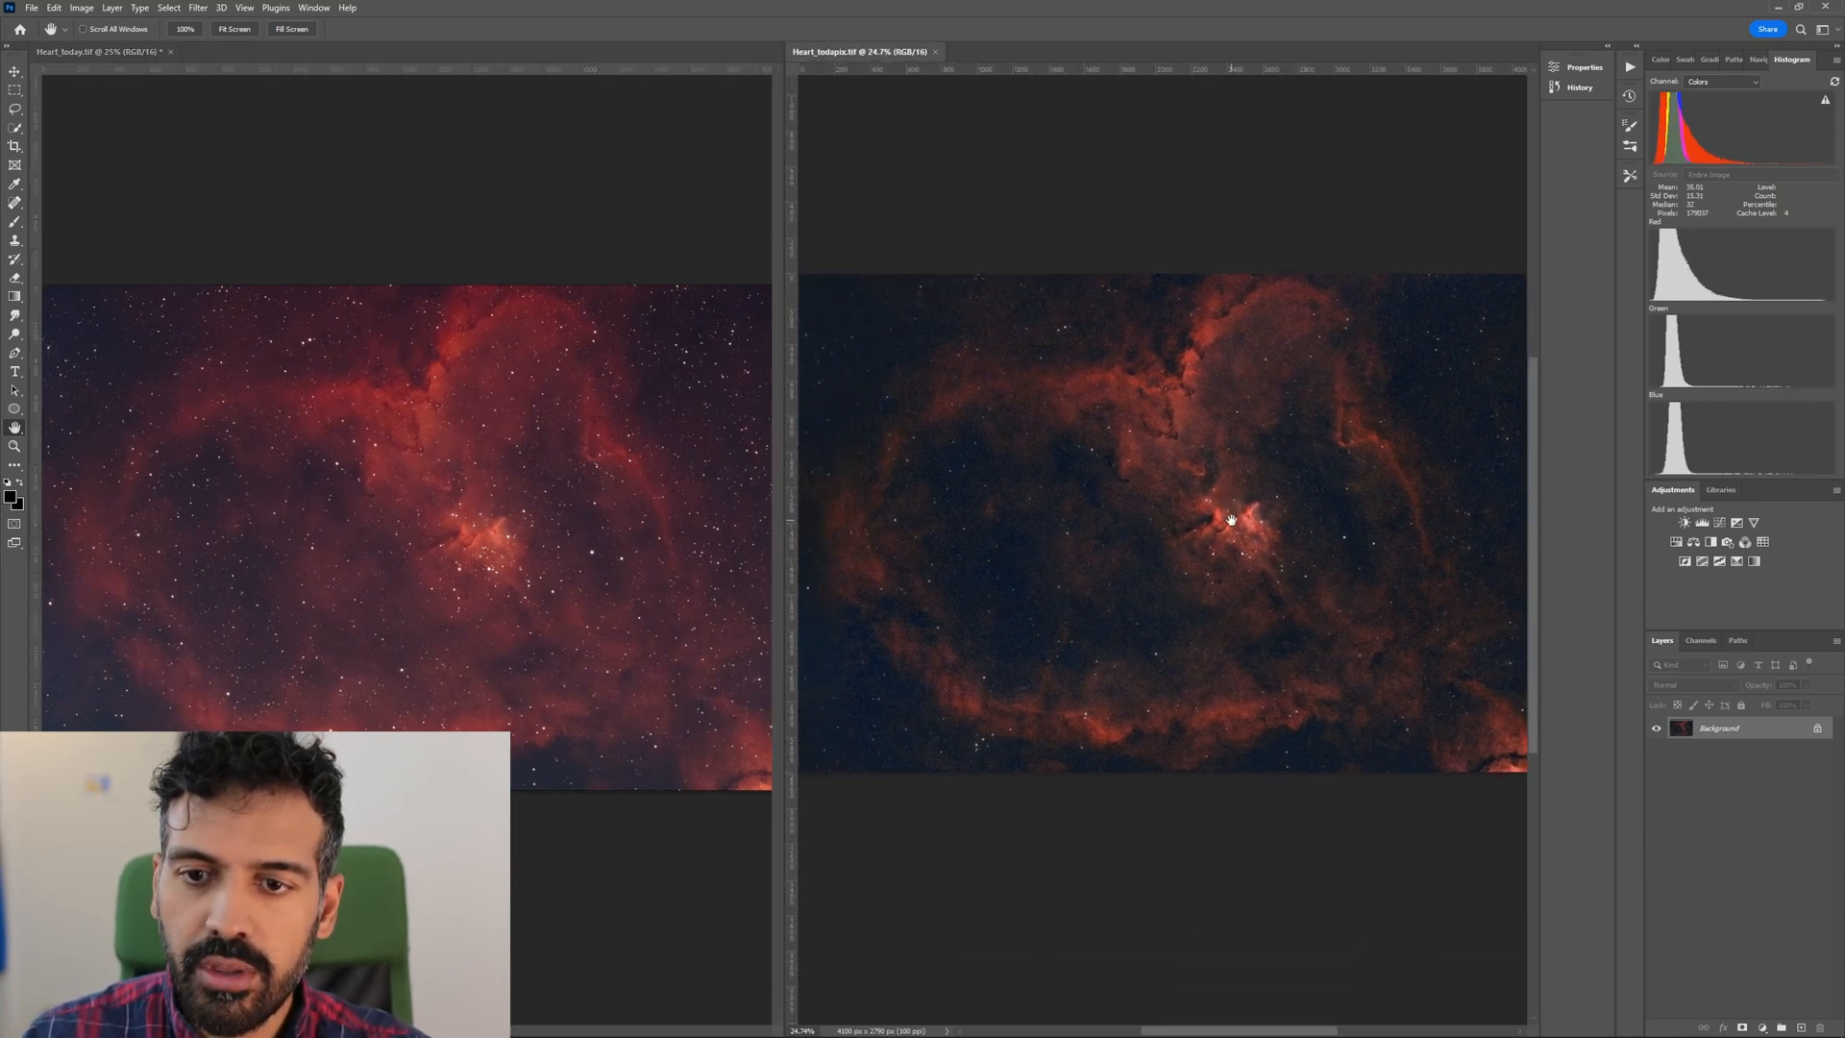
{"action": "left_click", "coordinate": [329, 551]}
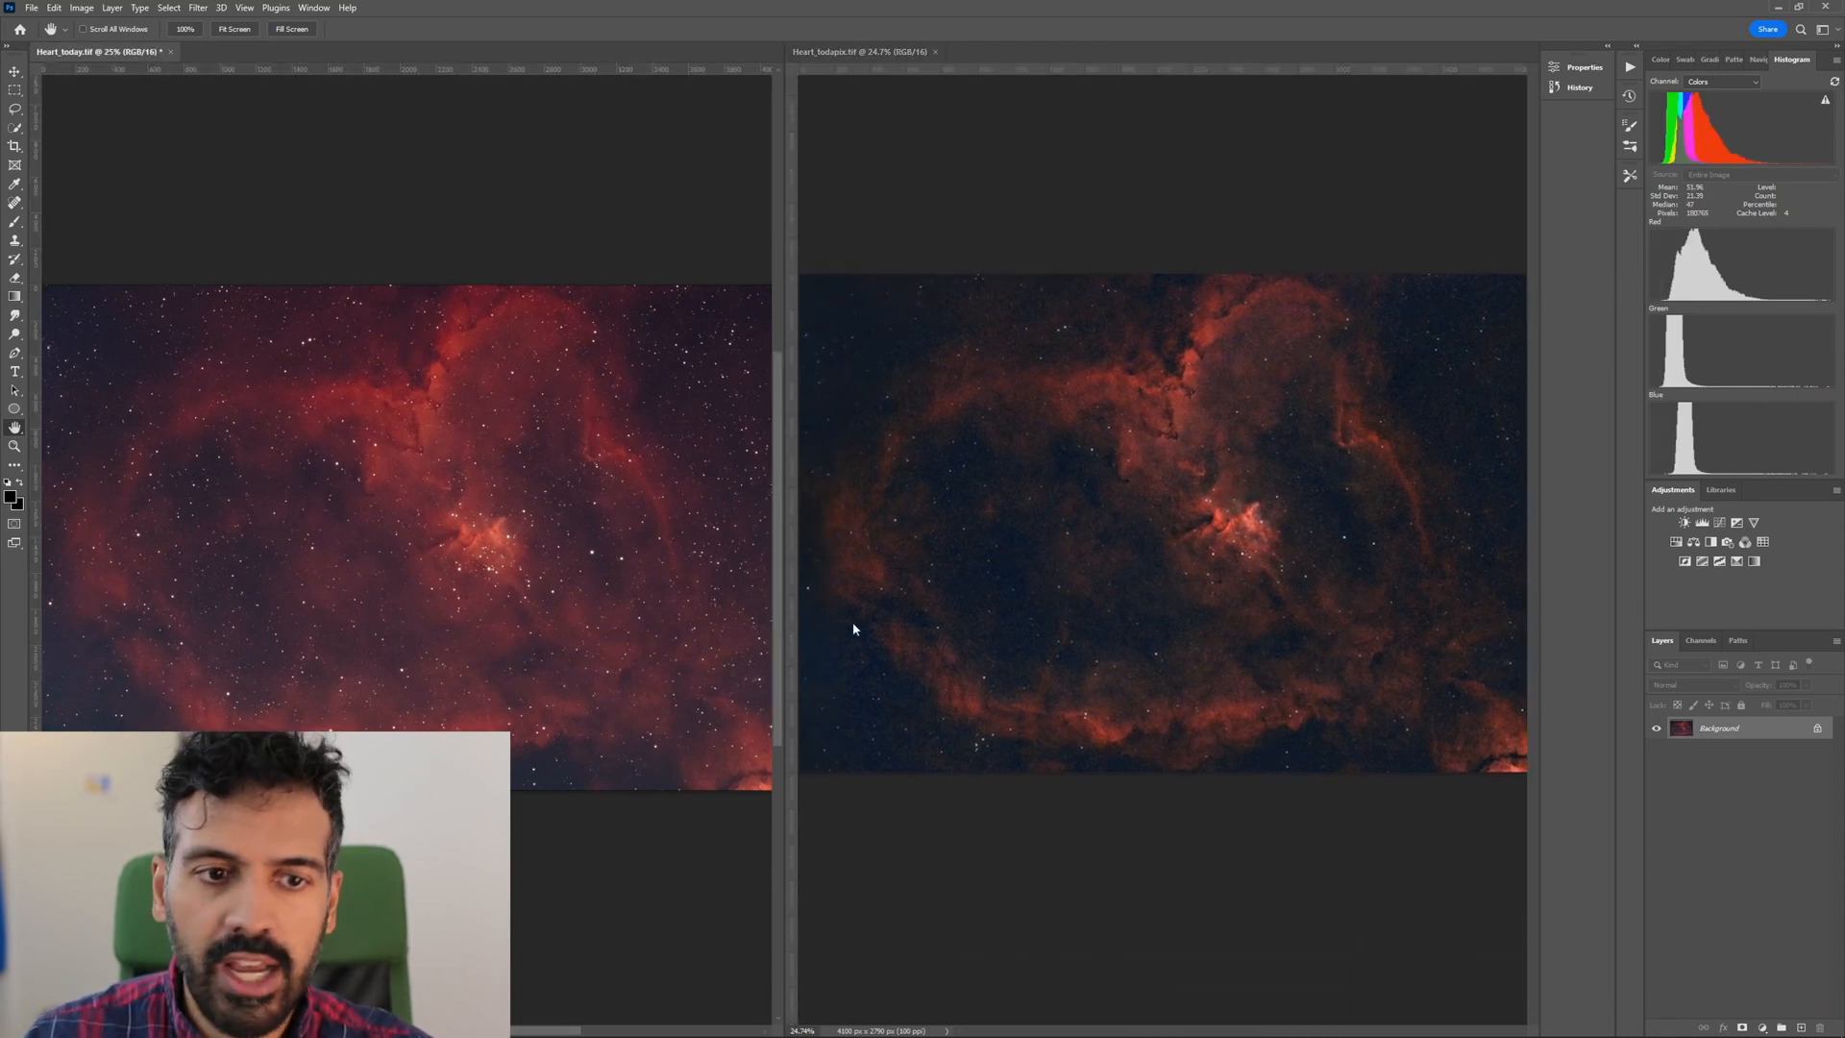